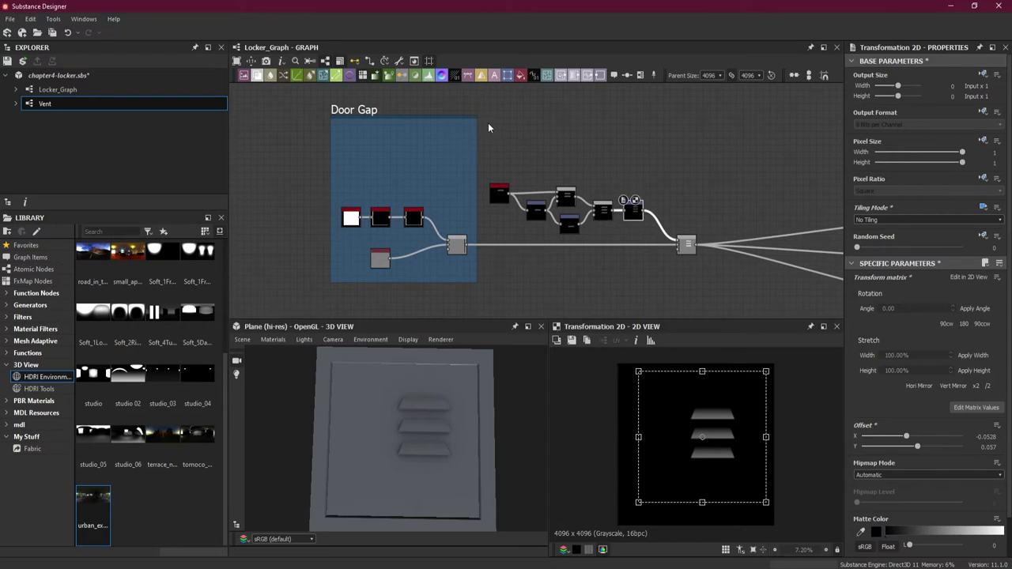
Add a frame around the vent nodes and their blend node, extending it to match the Door Gap frame's height
left_click_drag(485, 119, 703, 284)
right_click(686, 245)
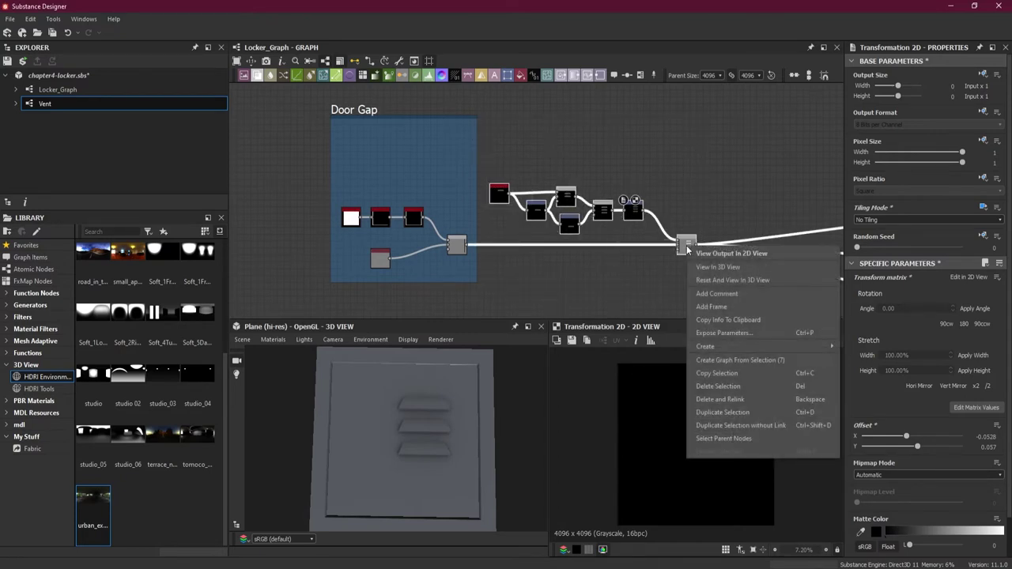
left_click(748, 307)
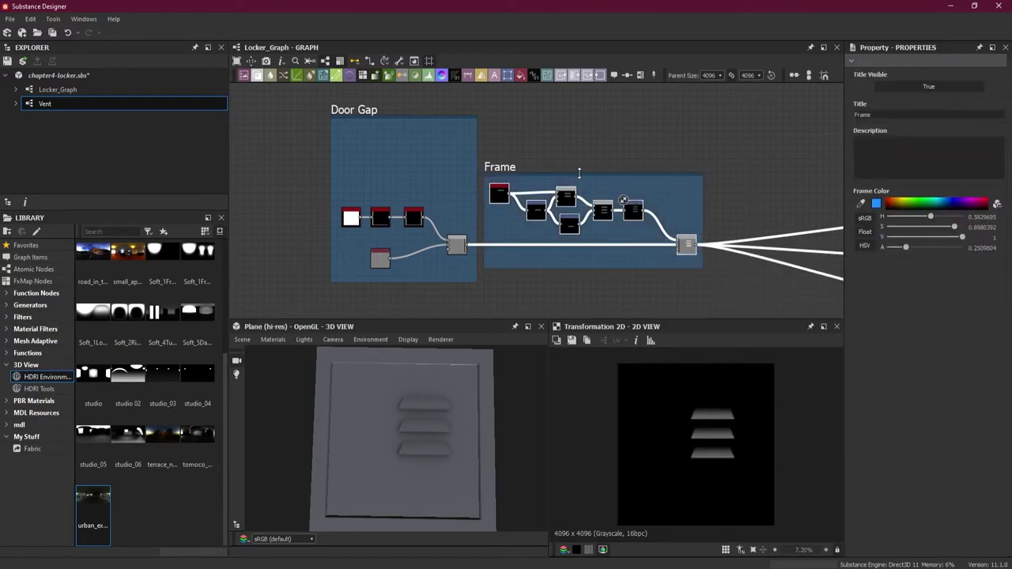
left_click_drag(577, 172, 584, 118)
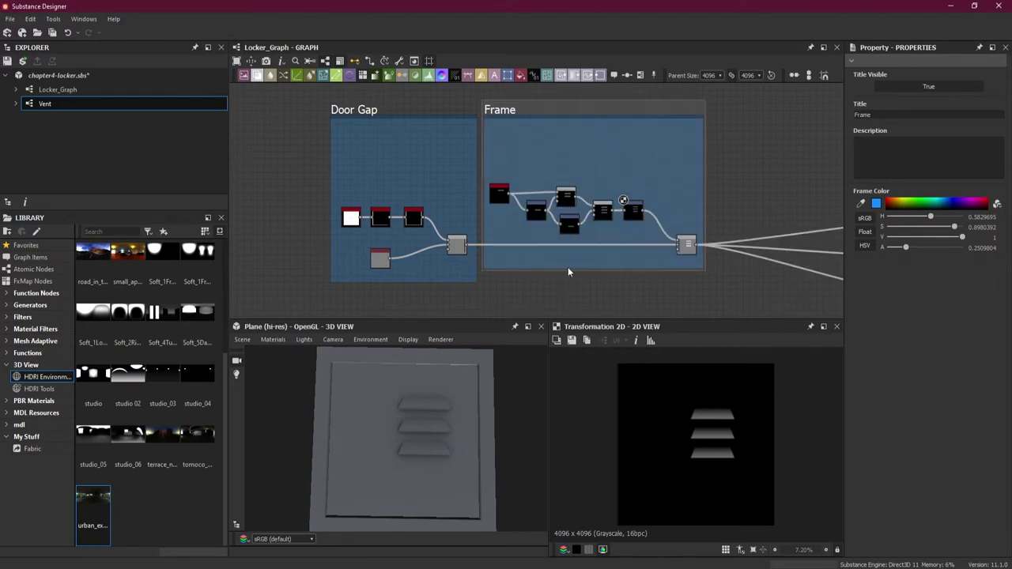
left_click_drag(569, 270, 568, 281)
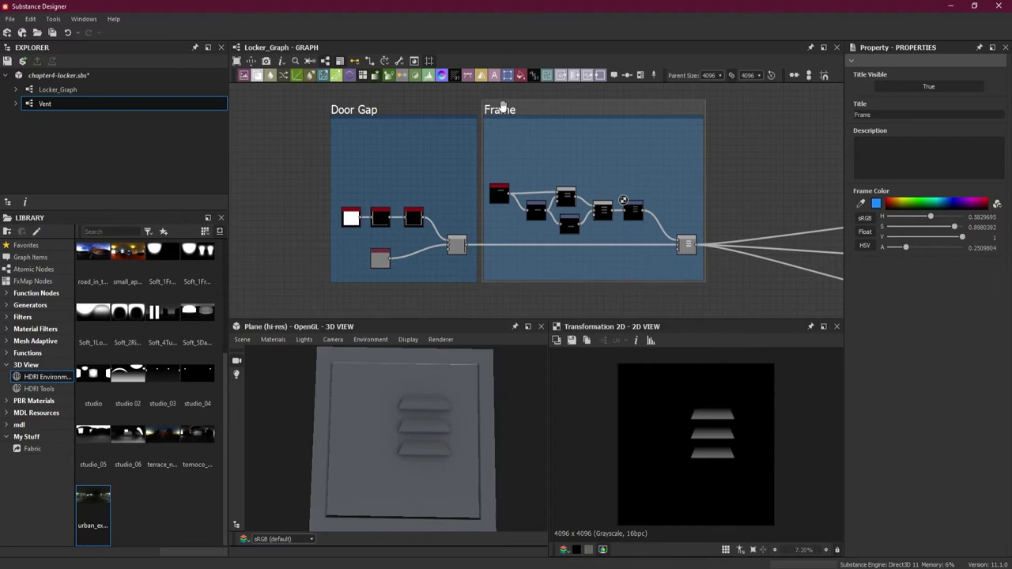
Title the new frame "Vents"
double_click(863, 114)
type("Vents")
key("Return")
left_click(725, 166)
Add a Blend node and place it beyond the Vents frame, level with the frame's last blend node
middle_click_drag(725, 167, 592, 181)
scroll(597, 183, "up", 2)
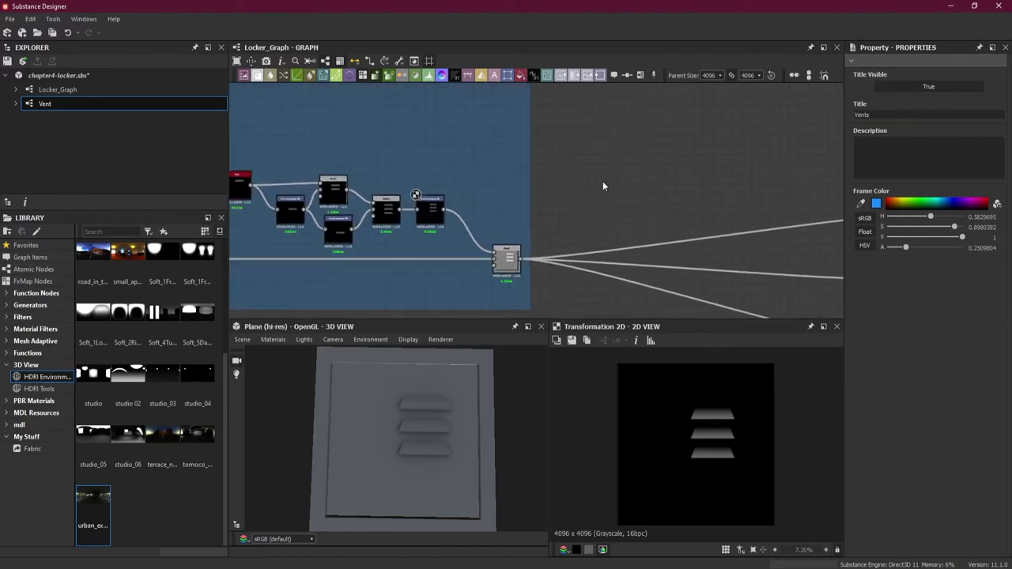
key("space")
key("Escape")
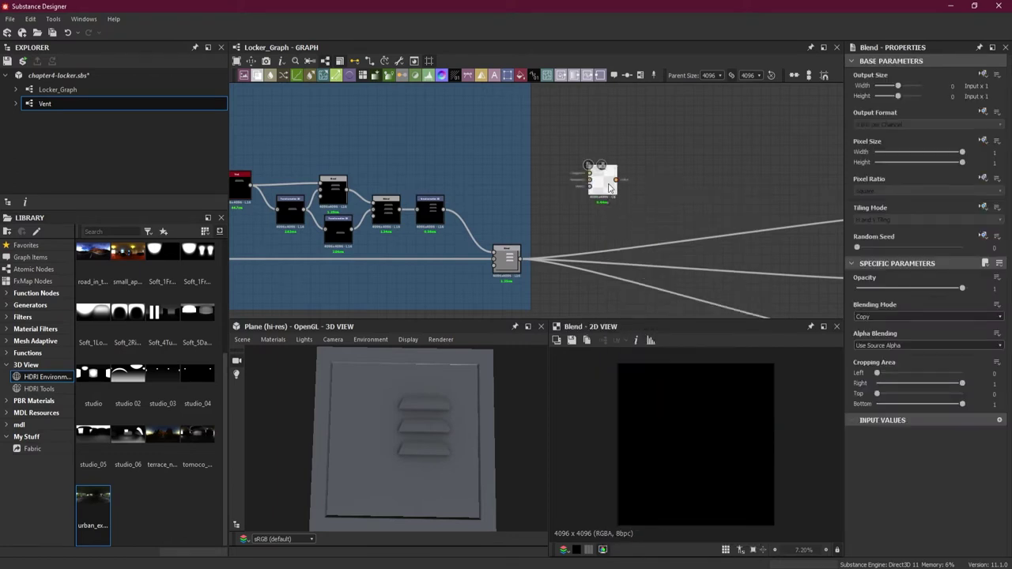
left_click_drag(614, 189, 706, 268)
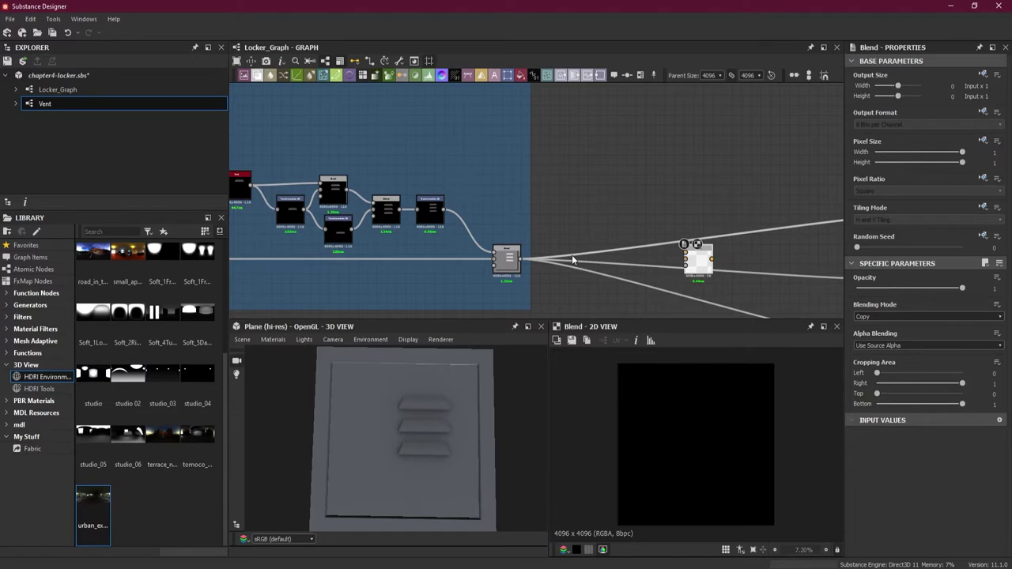
Route the Vents result through the new Blend node to the output branches, using Add (Linear Dodge) as its blending mode
left_click_drag(521, 260, 685, 259, "shift")
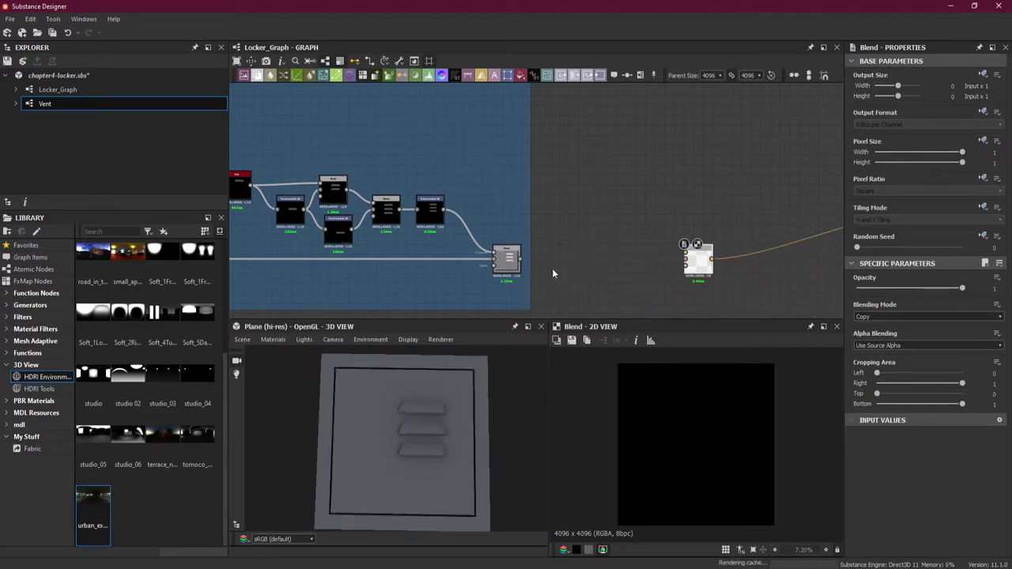
left_click_drag(521, 259, 696, 265)
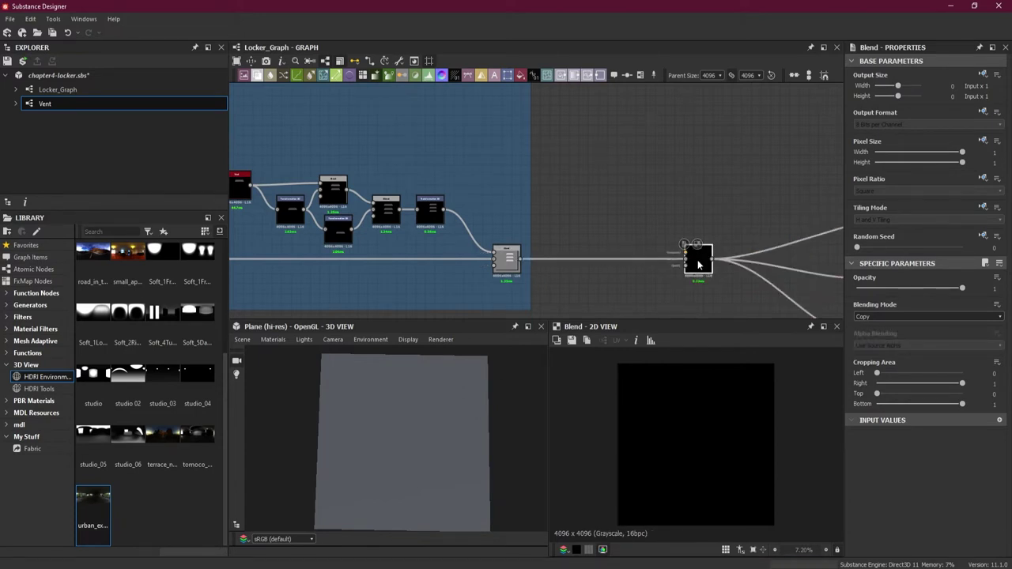
left_click(905, 317)
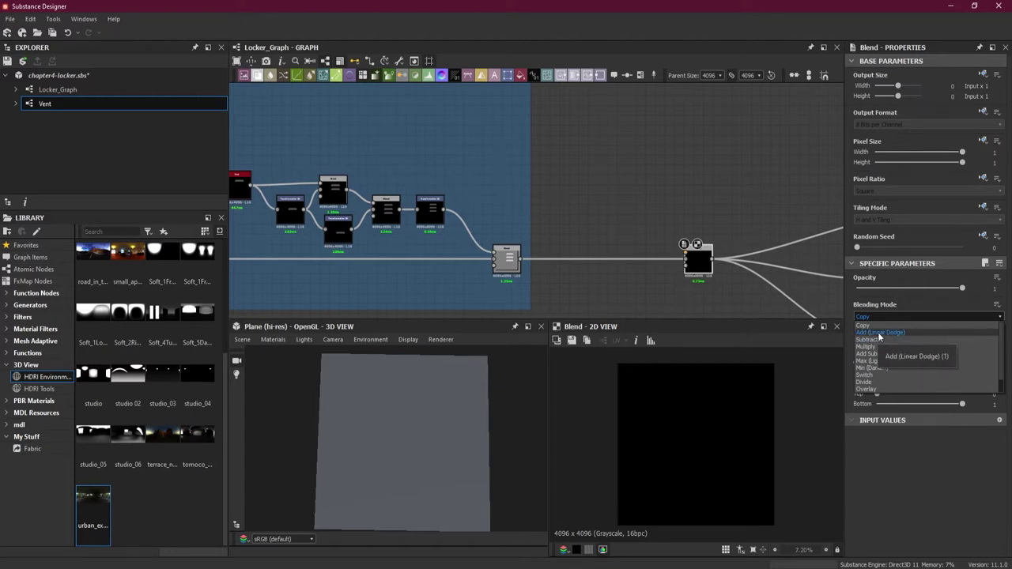
left_click(879, 333)
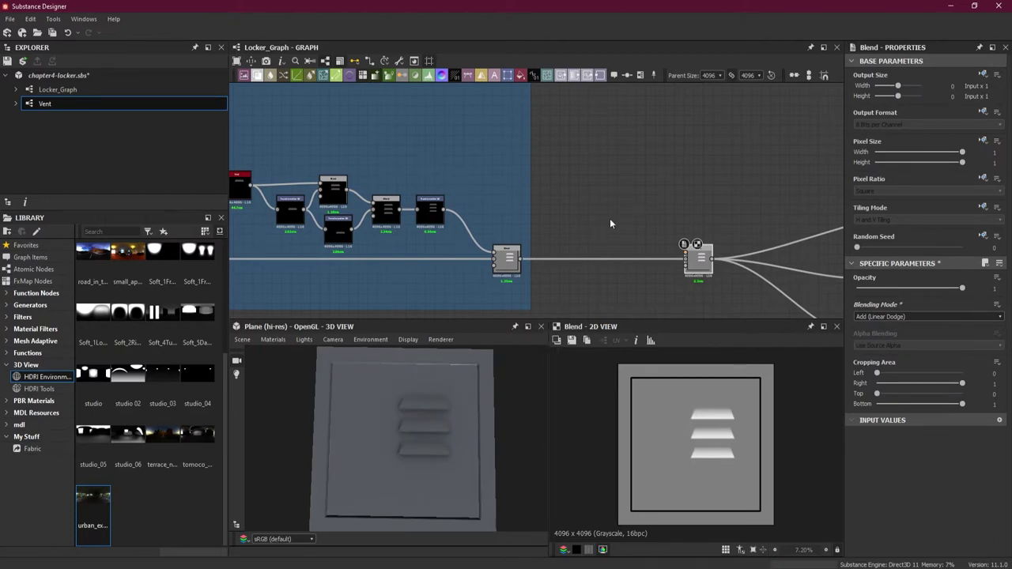
Move the new Blend node and all the output nodes farther from the Vents frame to make room for more nodes
scroll(619, 236, "down", 4)
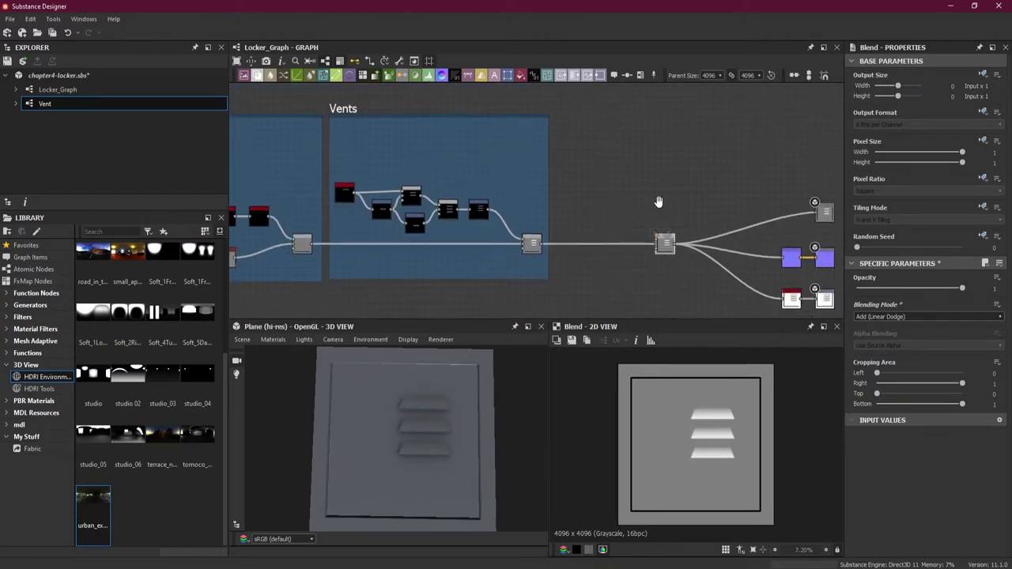
scroll(783, 141, "down", 2)
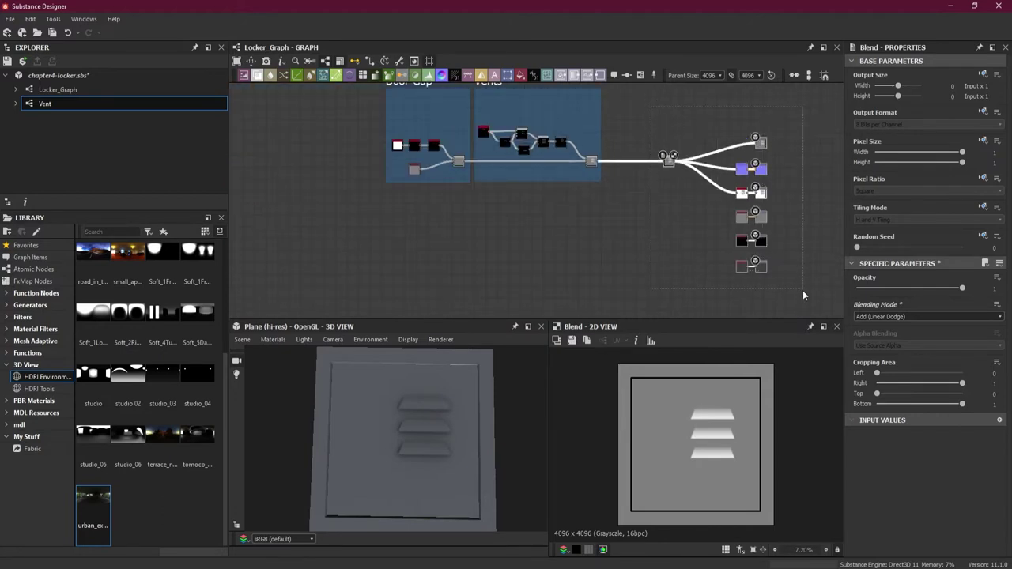
left_click_drag(665, 161, 810, 164)
scroll(660, 118, "up", 4)
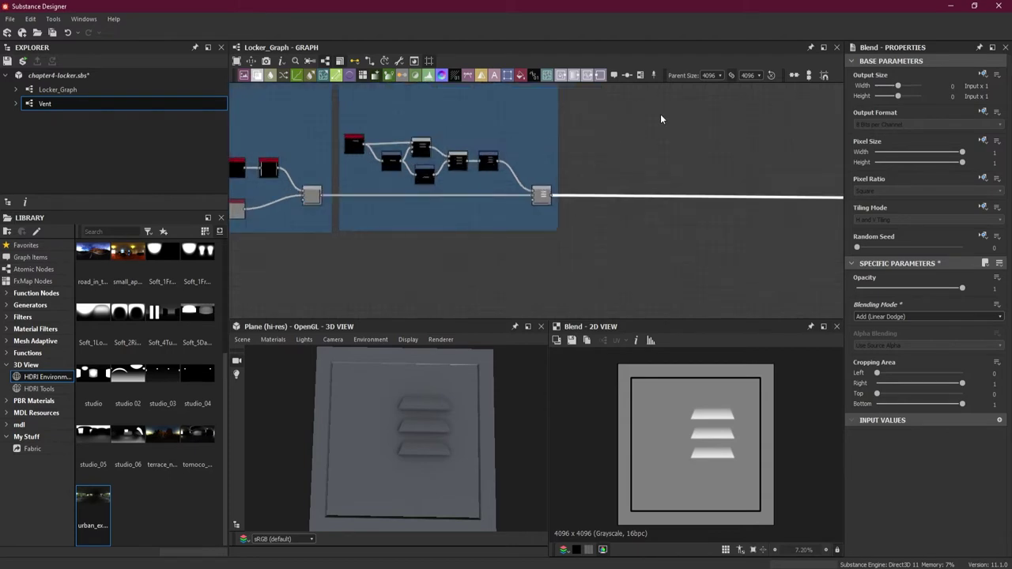
middle_click_drag(668, 142, 549, 154)
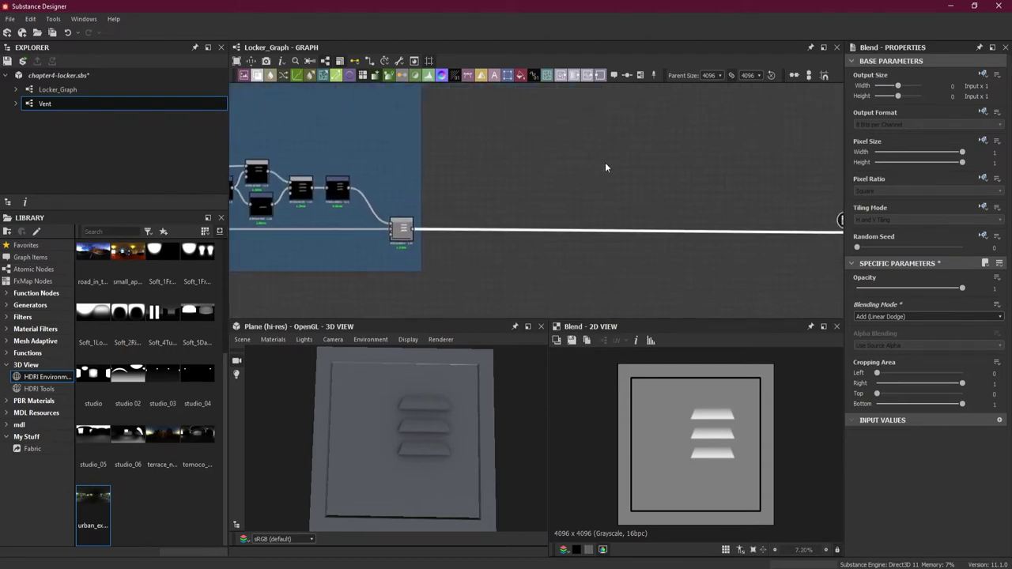
middle_click_drag(666, 176, 616, 171)
left_click_drag(809, 229, 600, 227)
middle_click_drag(547, 187, 641, 212)
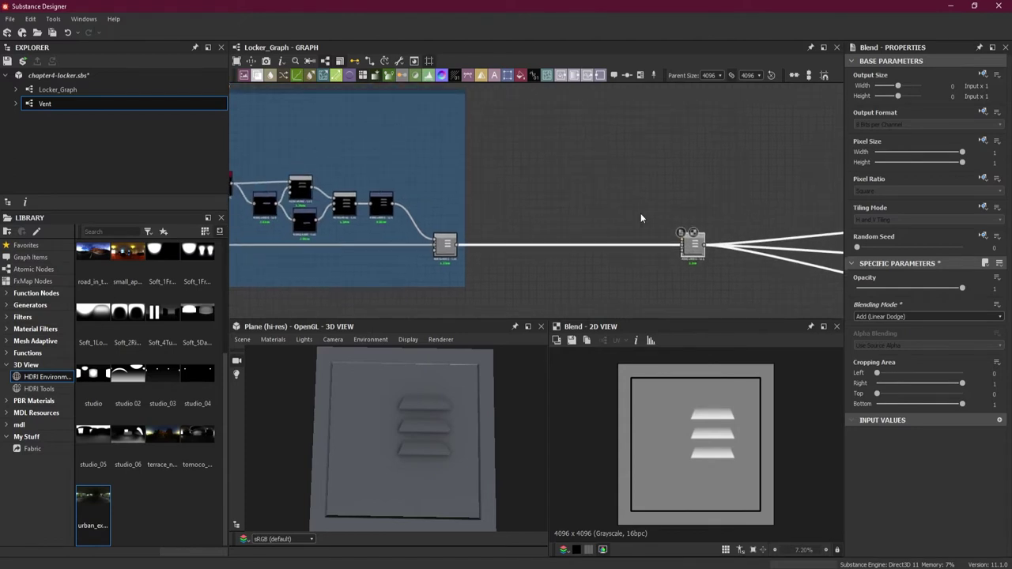
Add a Shape node in the space between the Vents frame and the new Blend node, above their connection
scroll(583, 173, "up", 1)
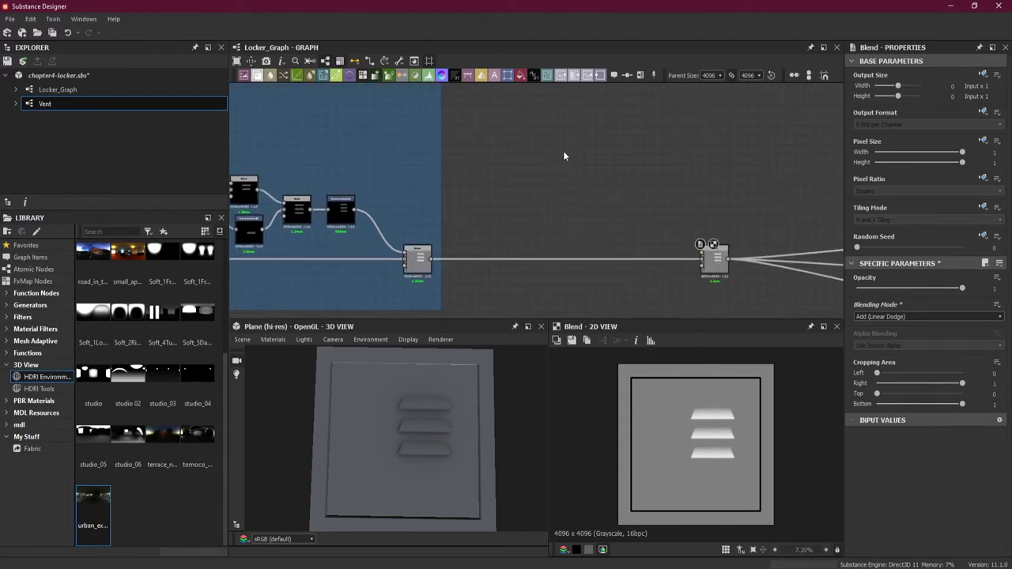
key("space")
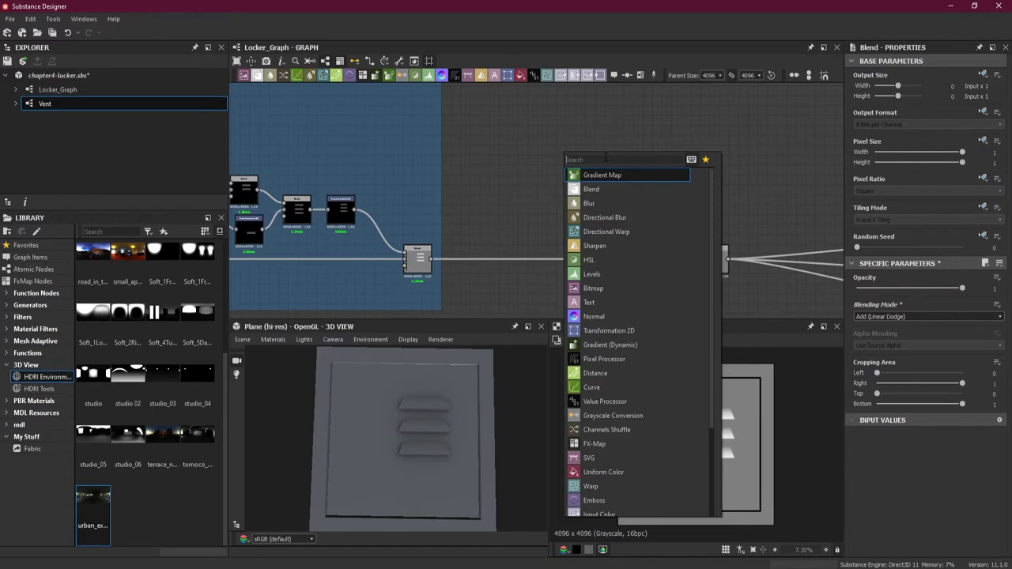
type("sha")
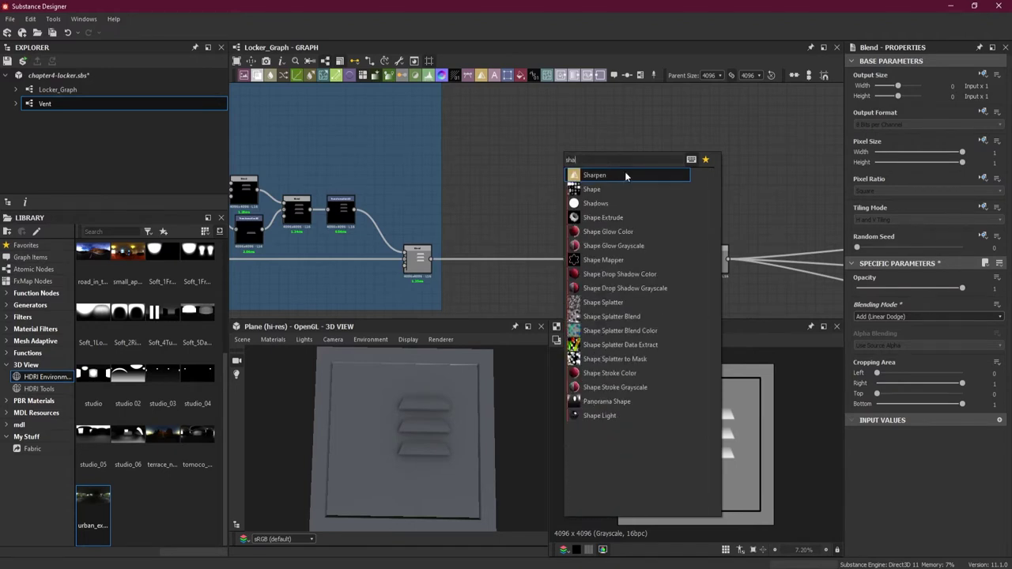
left_click(610, 188)
left_click_drag(557, 162, 564, 200)
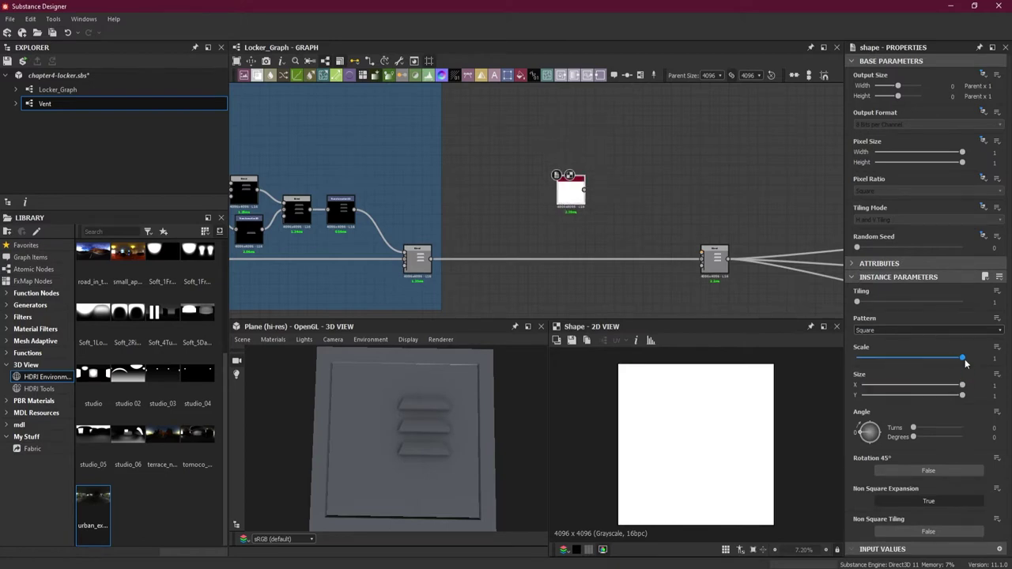
Set the square shape's scale to 0.86 and its X size to 0.28 to form a narrow upright rectangle
left_click_drag(962, 359, 890, 385)
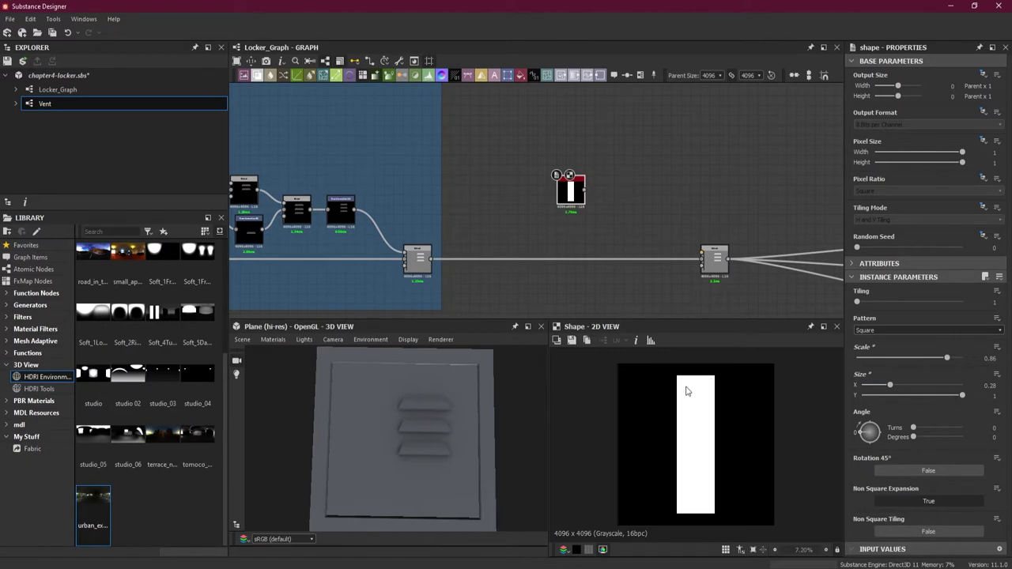
scroll(687, 387, "up", 3)
middle_click_drag(701, 379, 706, 413)
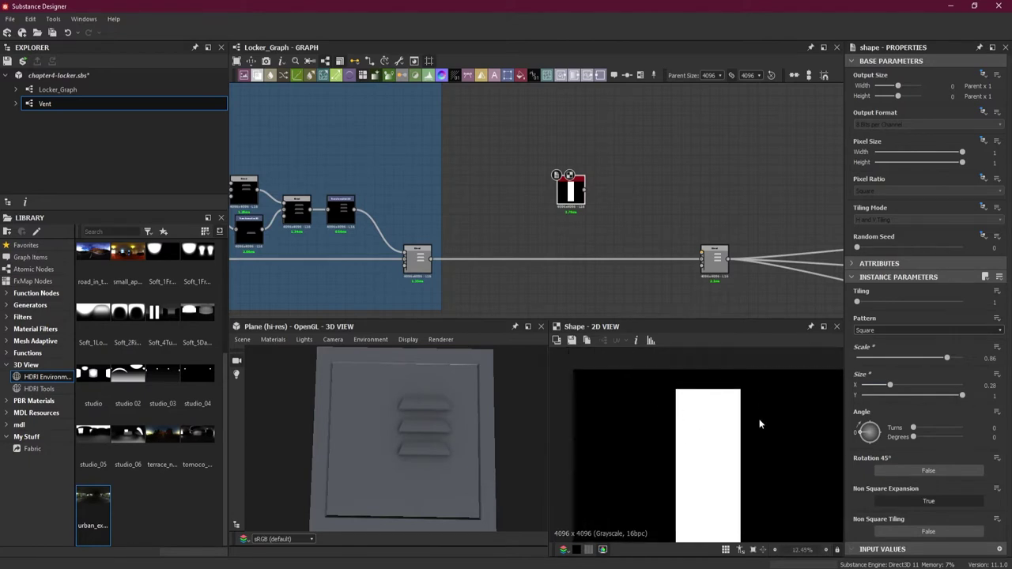
scroll(716, 393, "up", 2)
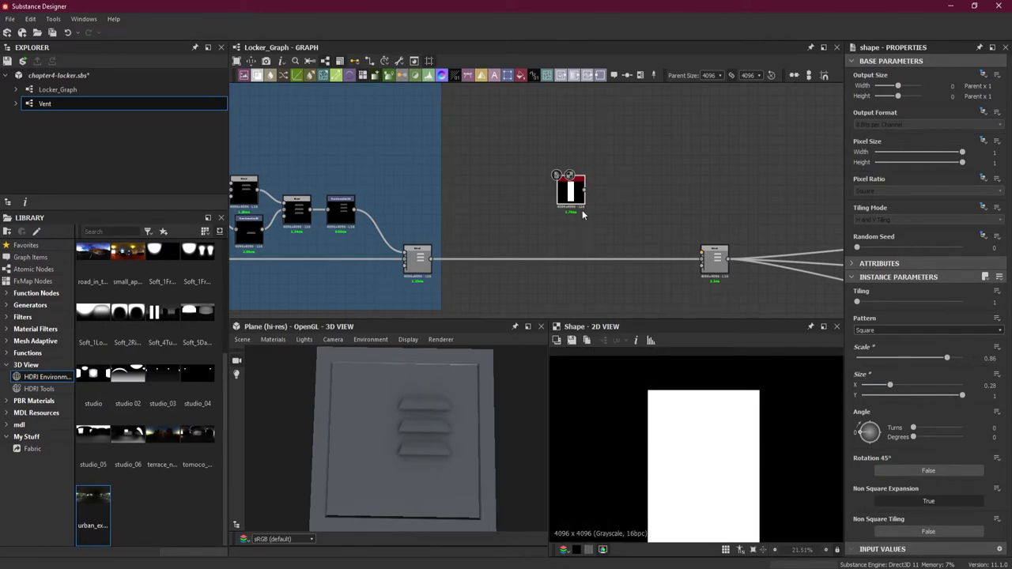
Move the reference photo aside and connect a Blur HQ Grayscale node to the Shape's output, with intensity 11.94
scroll(579, 225, "up", 3)
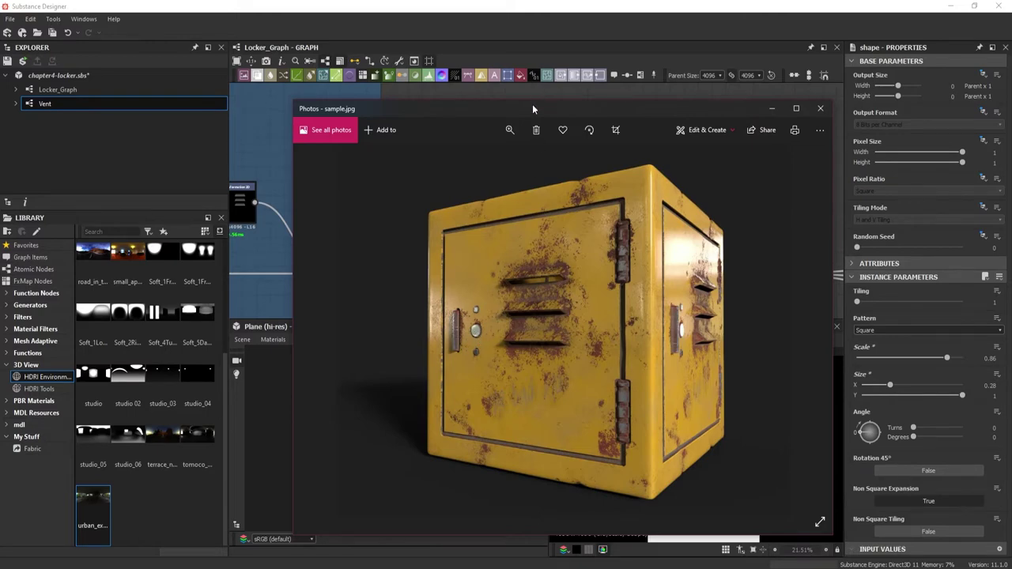
left_click_drag(532, 103, 1011, 130)
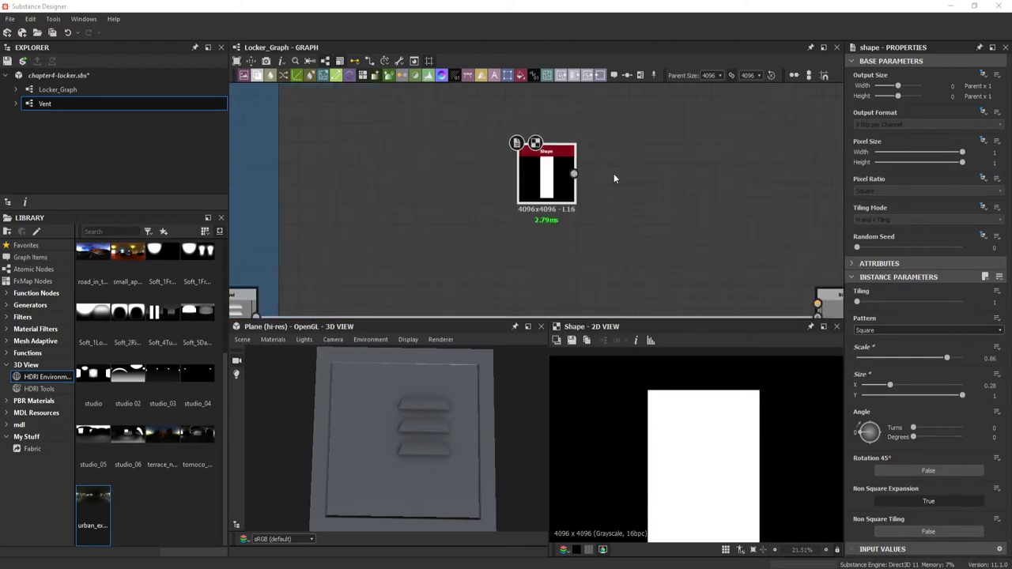
scroll(553, 182, "up", 3)
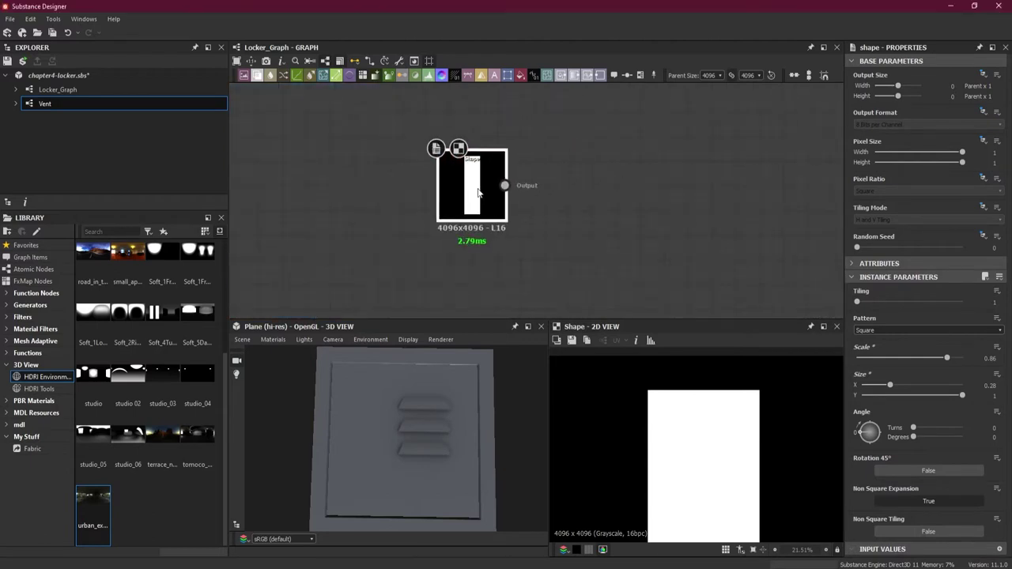
left_click_drag(494, 186, 564, 186)
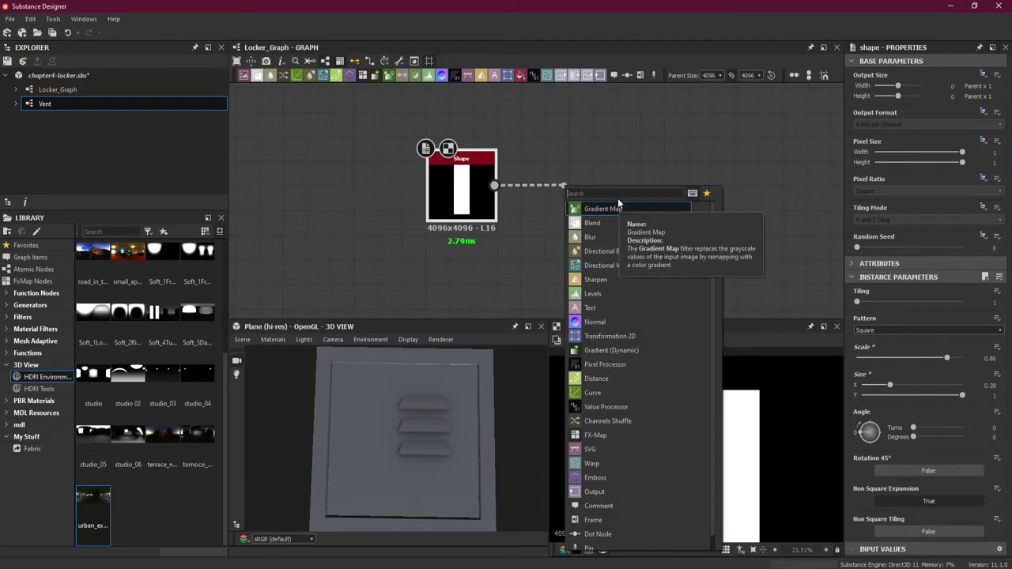
type("blur")
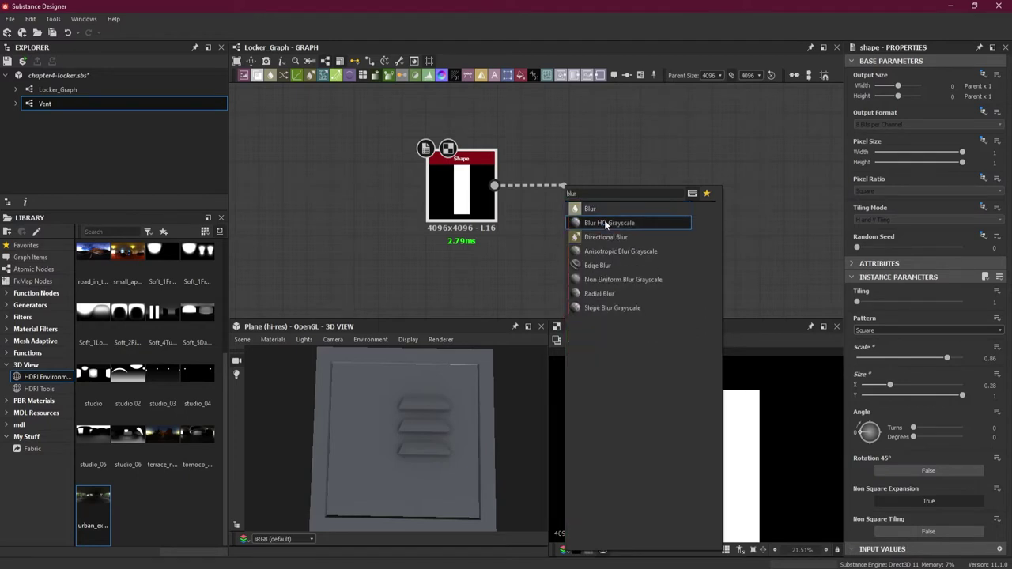
left_click(609, 237)
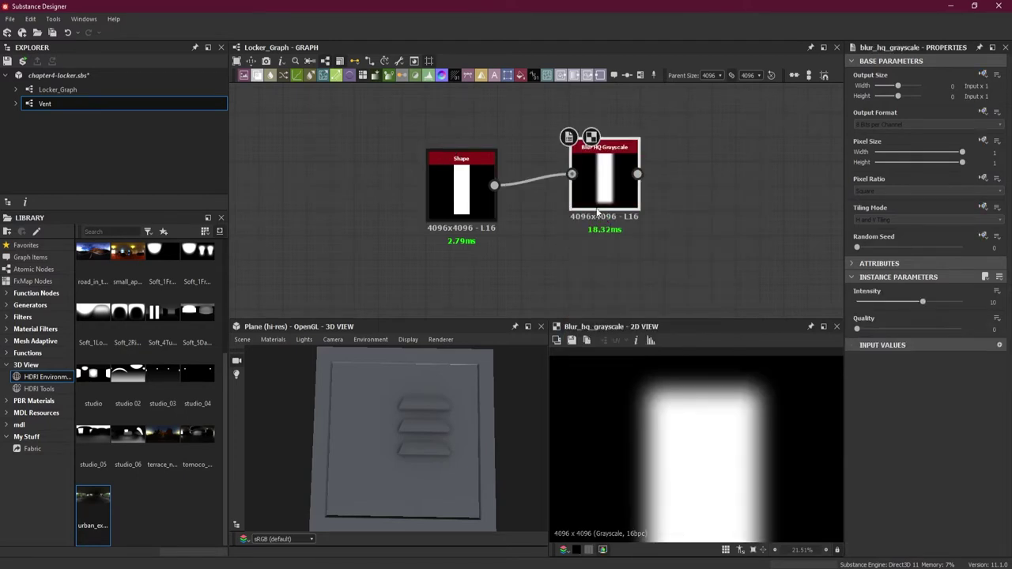
left_click_drag(597, 212, 550, 225)
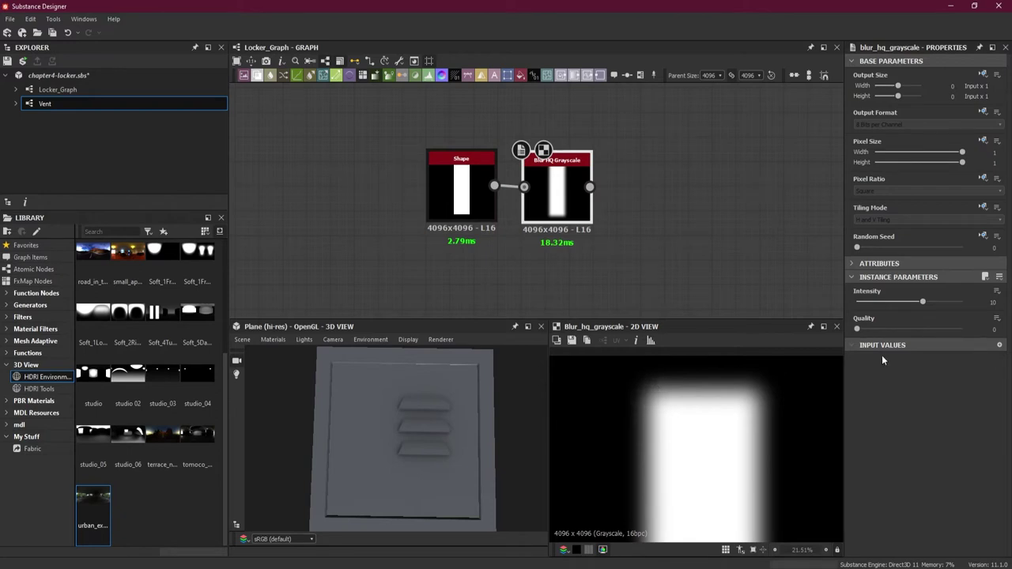
left_click_drag(923, 302, 936, 309)
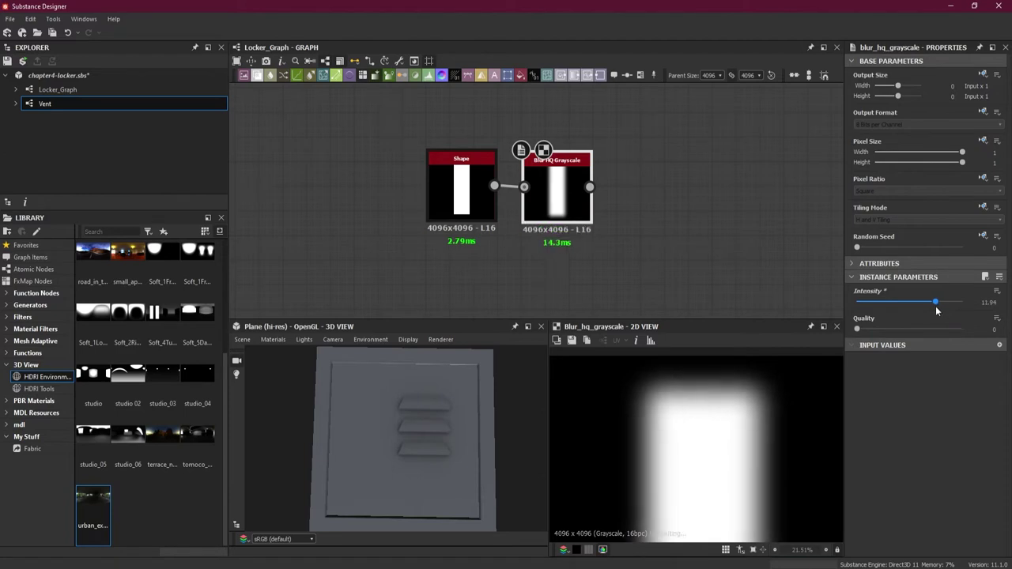
Add a Levels node after the blur and bring its input black and white points close together for crisp rounded corners
left_click_drag(594, 189, 641, 186)
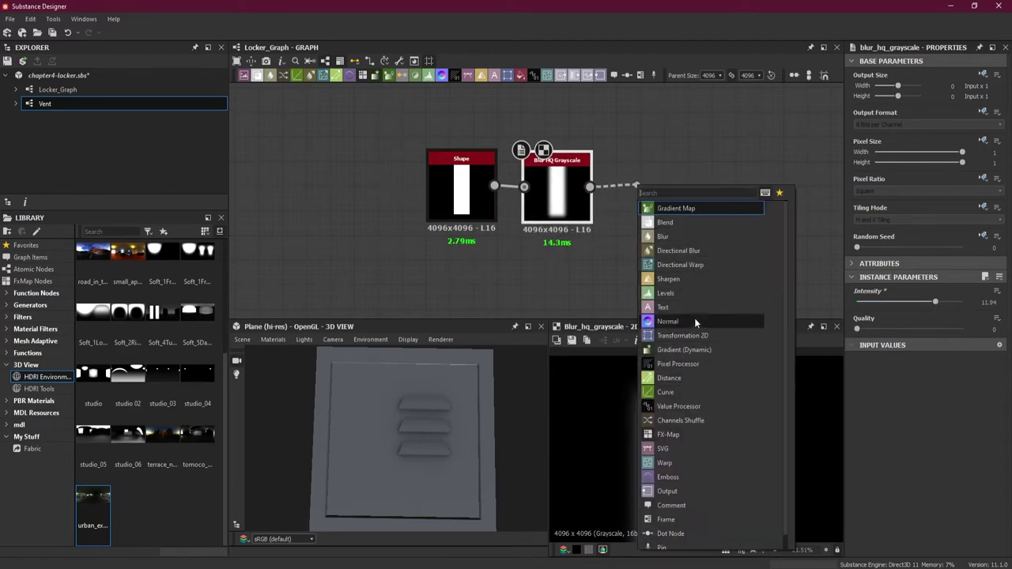
left_click(696, 294)
left_click_drag(670, 194, 646, 207)
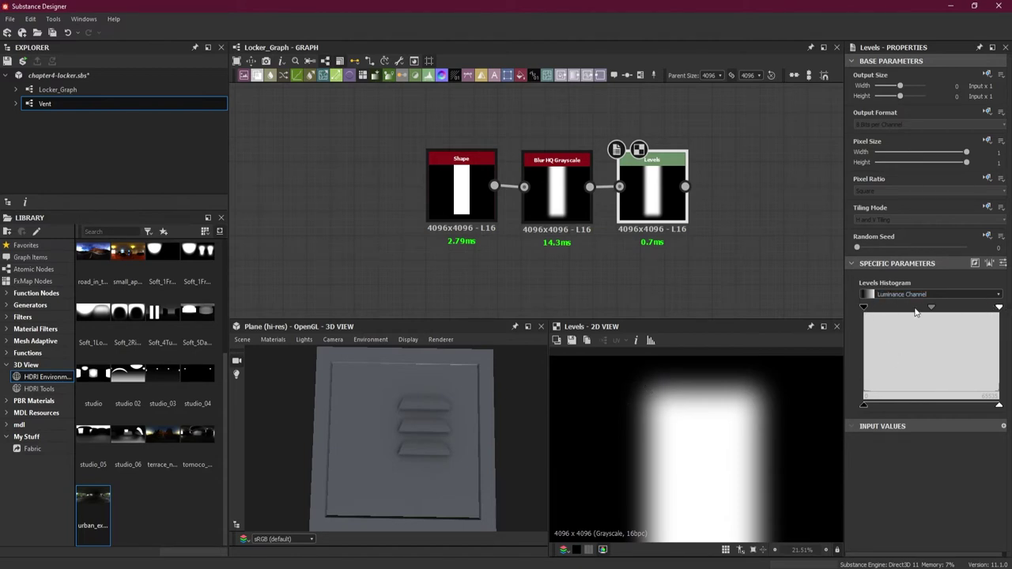
left_click_drag(996, 313, 927, 309)
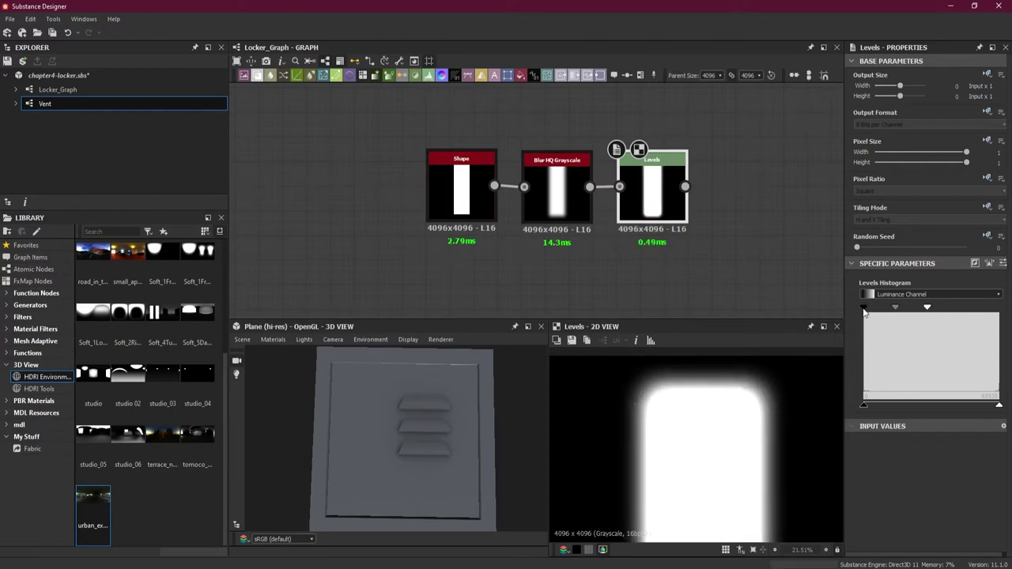
left_click_drag(864, 308, 899, 310)
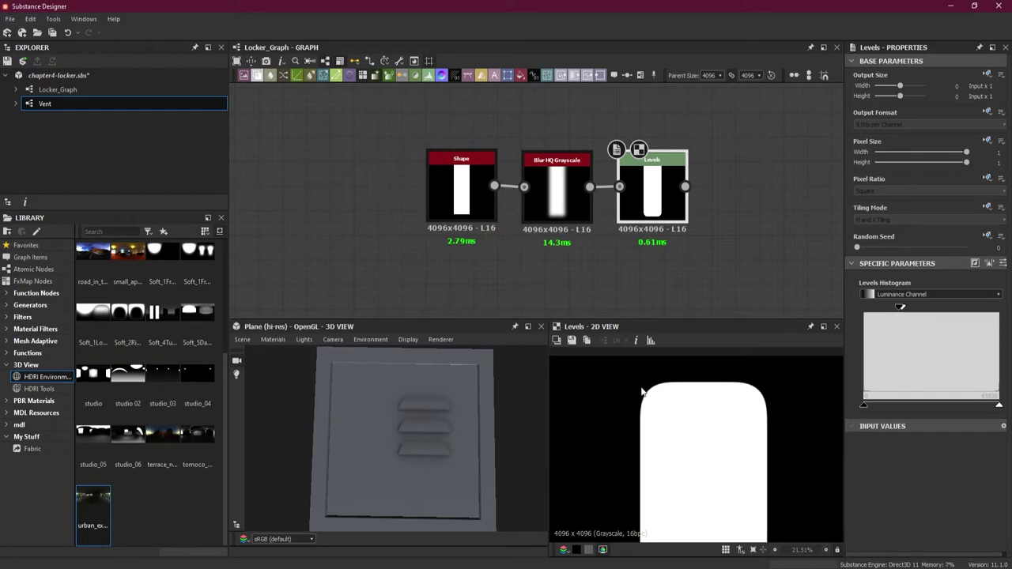
Connect the Levels output to the foreground input of the Blend node beyond the Vents frame and inspect the raised rounded shape in 3D
scroll(645, 393, "up", 3)
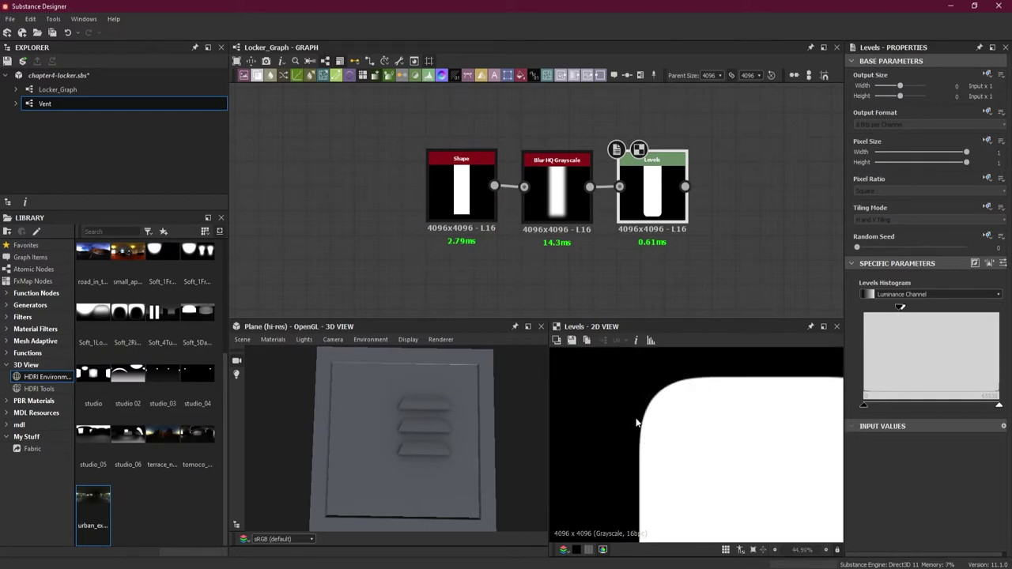
scroll(670, 422, "down", 6)
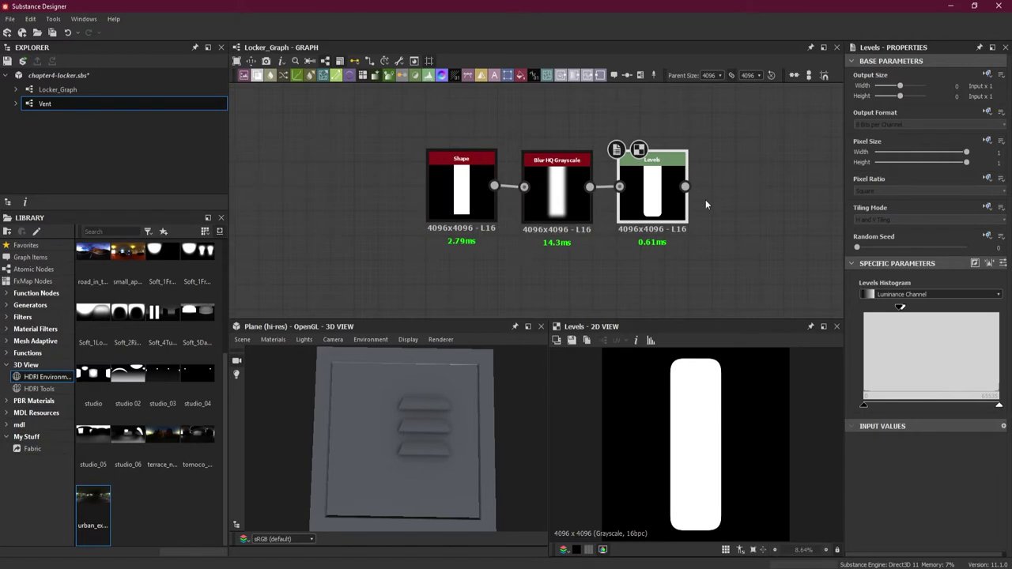
scroll(700, 220, "down", 2)
middle_click_drag(701, 219, 611, 177)
scroll(614, 175, "up", 1)
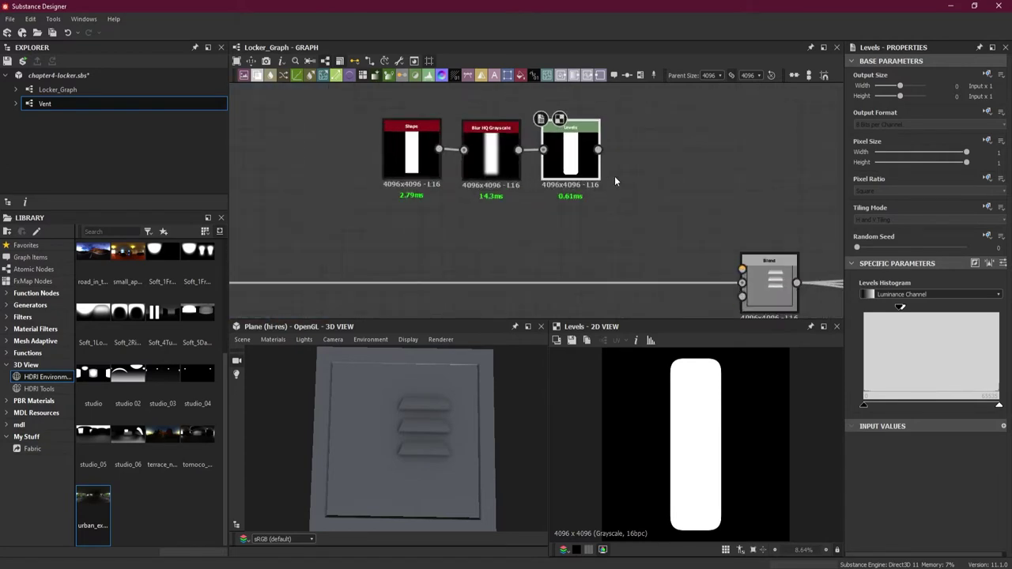
left_click_drag(599, 149, 741, 269)
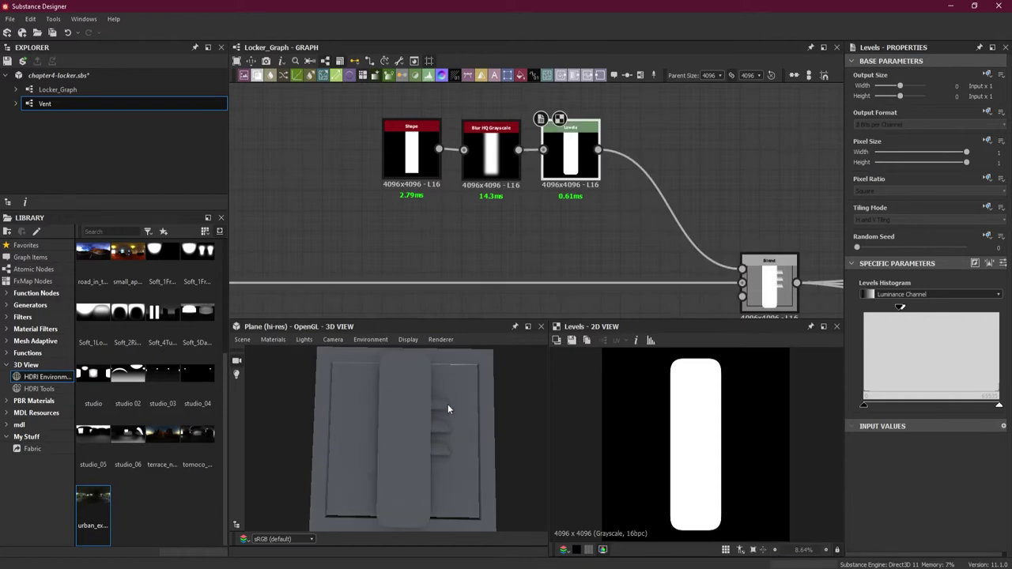
left_click_drag(422, 467, 434, 393)
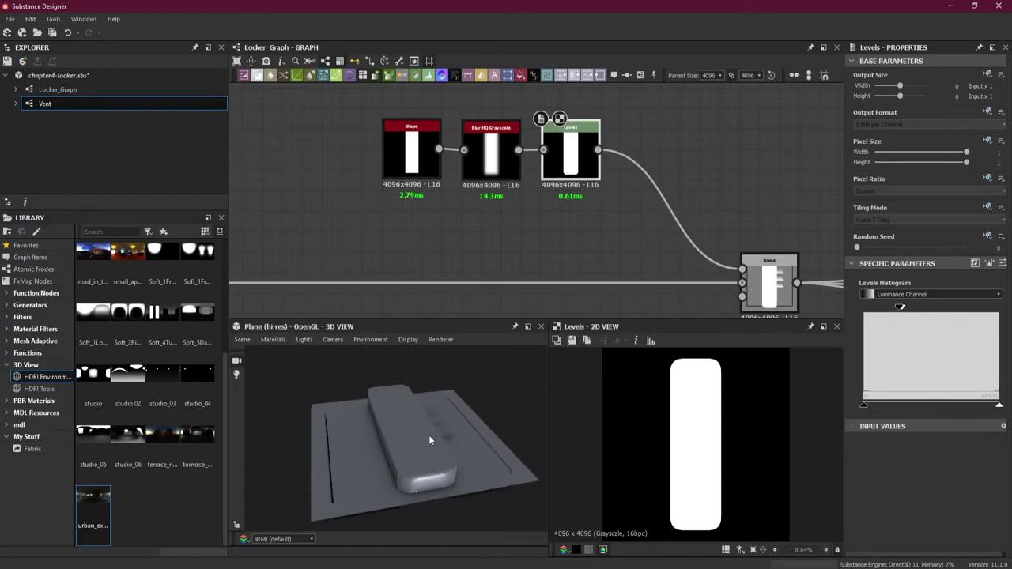
left_click_drag(430, 440, 346, 393)
left_click_drag(424, 406, 387, 439)
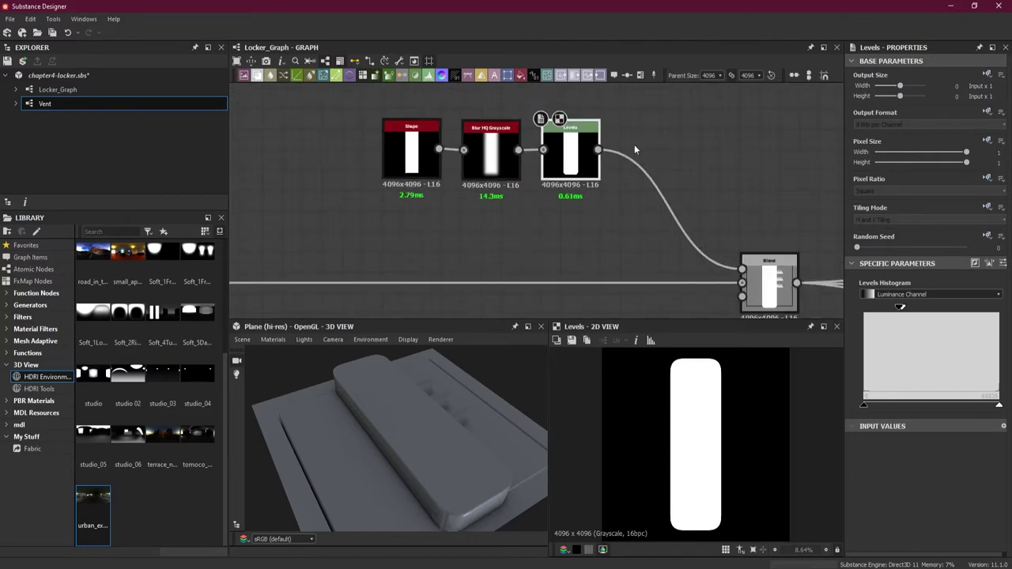
Shift the Shape, Blur HQ Grayscale and Levels nodes back, and insert a new Blend node on the link from Levels to the main Blend
scroll(578, 202, "down", 3)
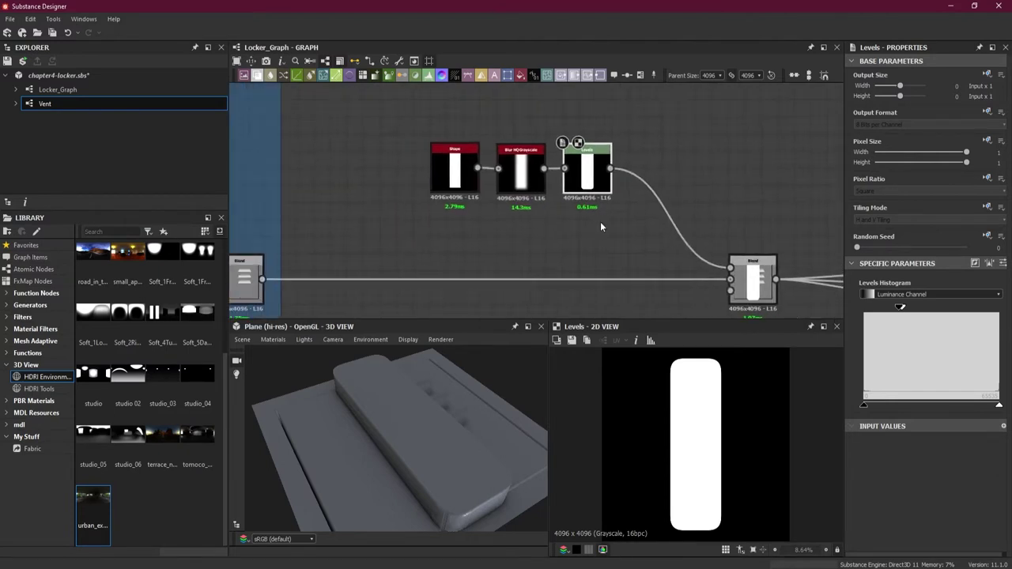
left_click_drag(409, 147, 545, 190)
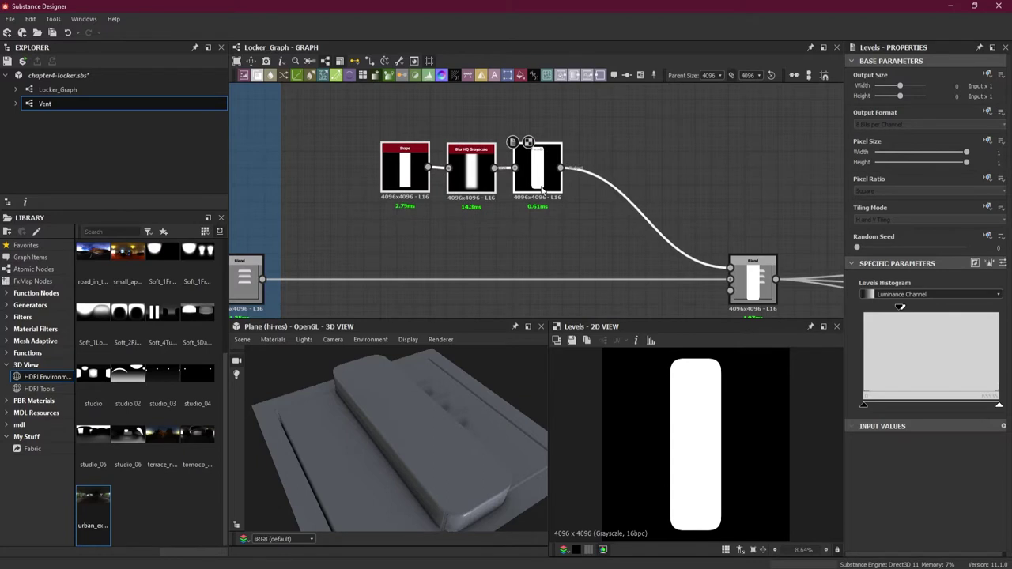
left_click_drag(609, 139, 607, 204)
key("space")
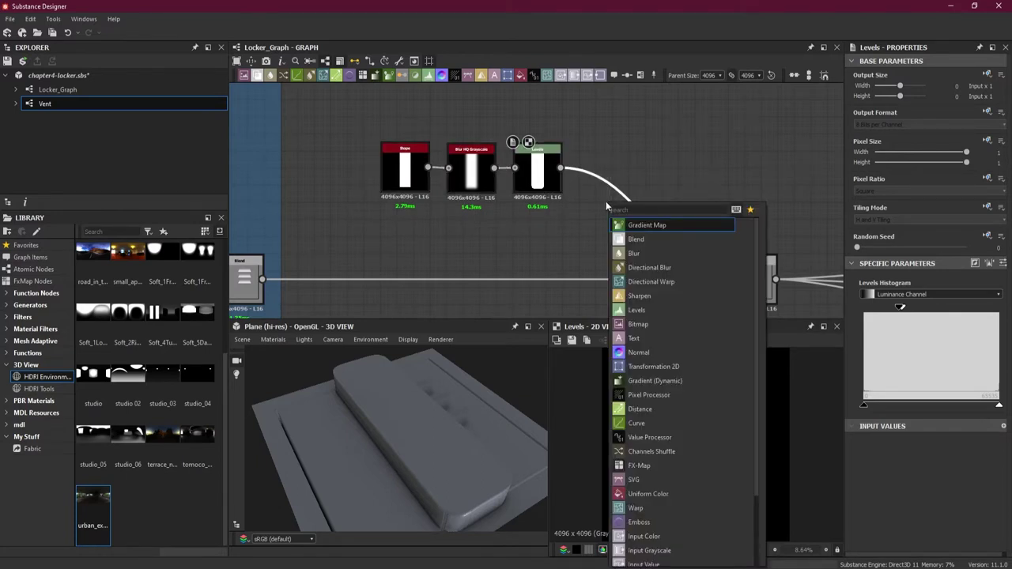
left_click_drag(559, 167, 728, 269)
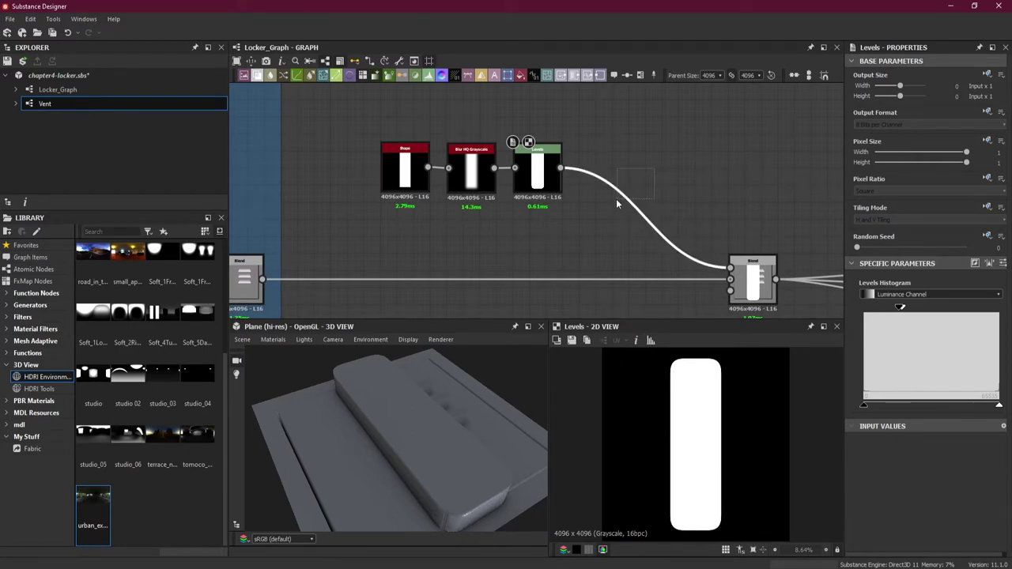
key("space")
key("Escape")
left_click_drag(674, 238, 646, 174)
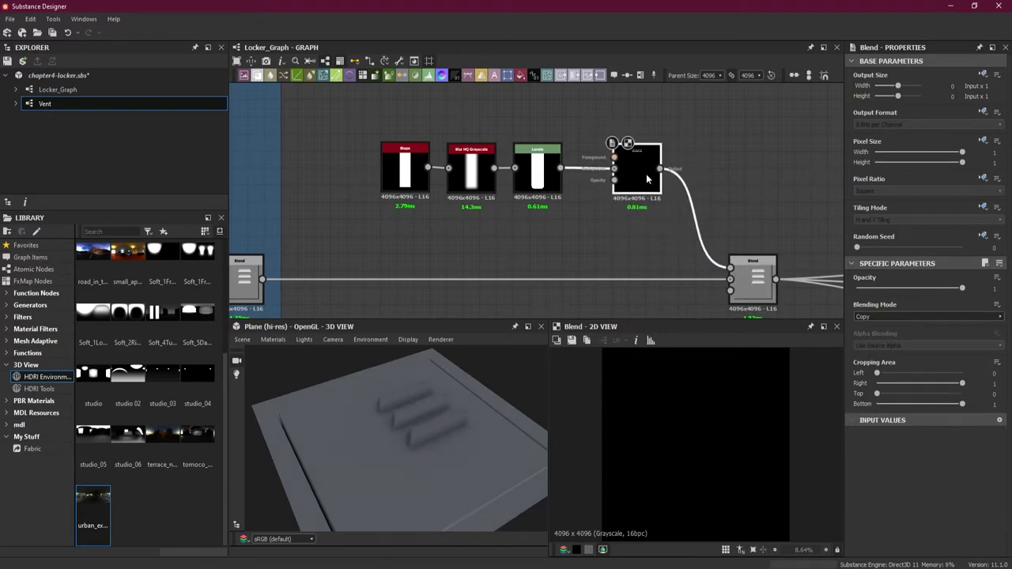
Add a Gradient Axial Reflected node above the Levels node and connect it to the foreground input of the newly inserted Blend
scroll(646, 174, "up", 3)
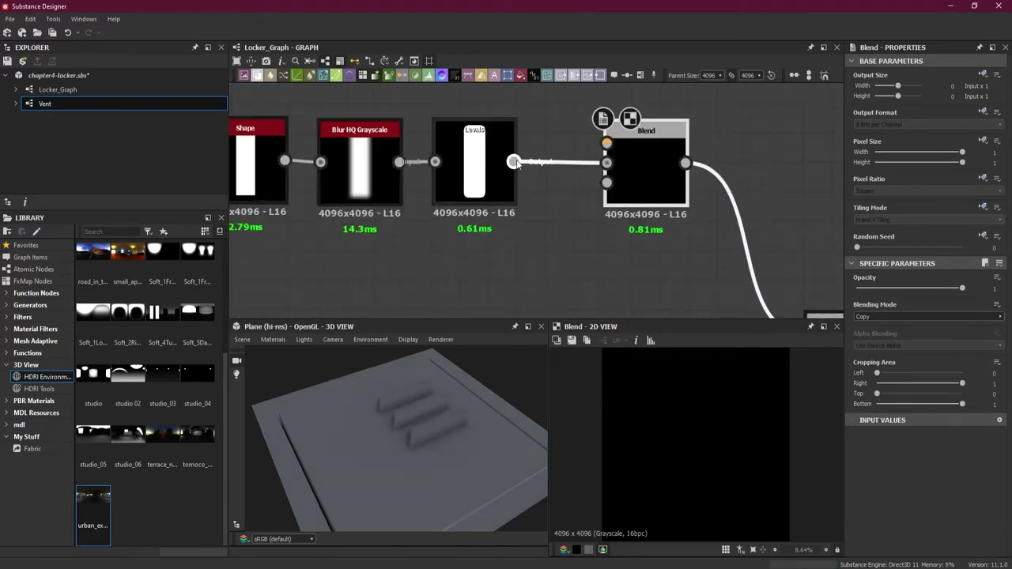
scroll(601, 198, "down", 3)
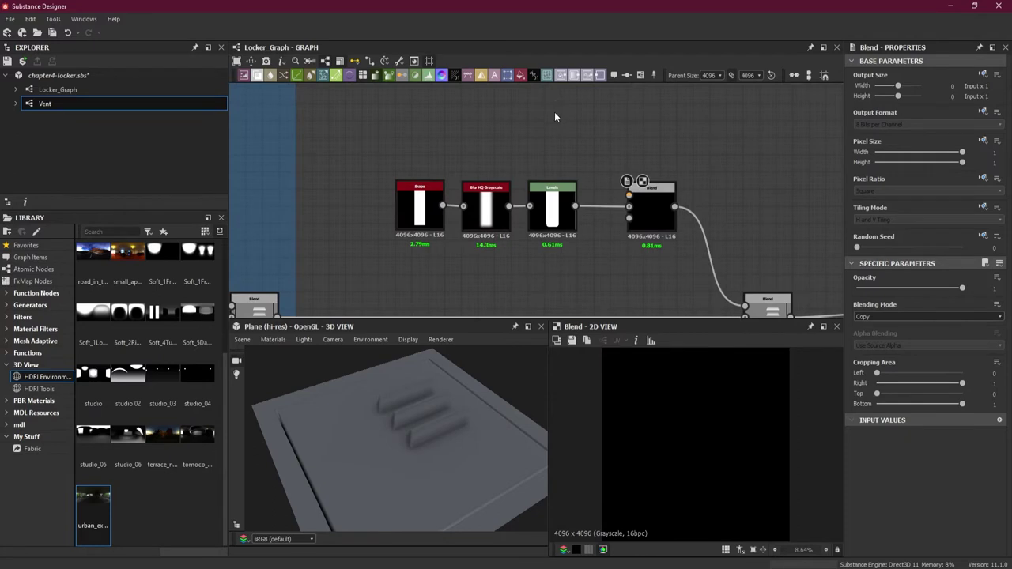
key("space")
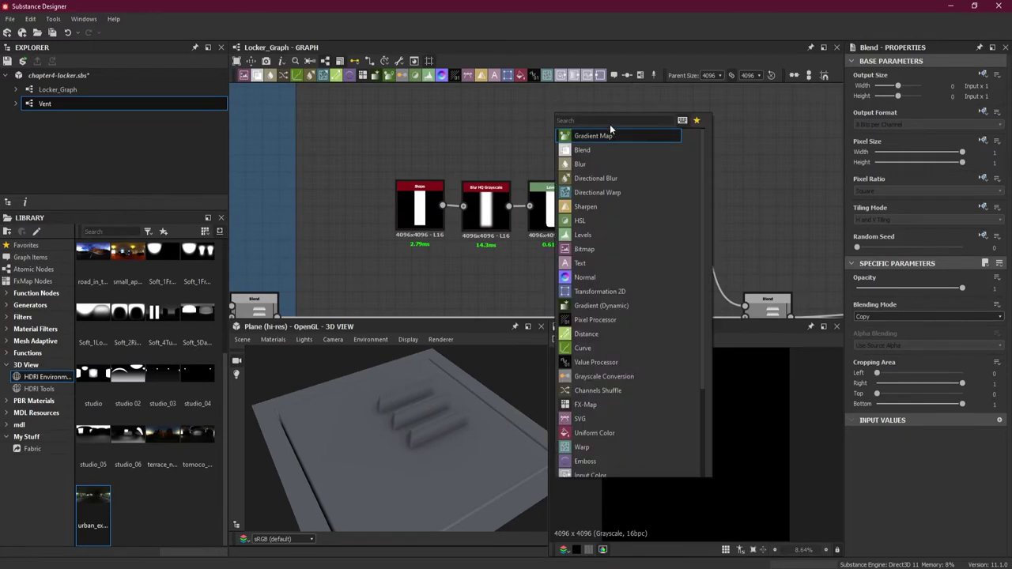
type("gr")
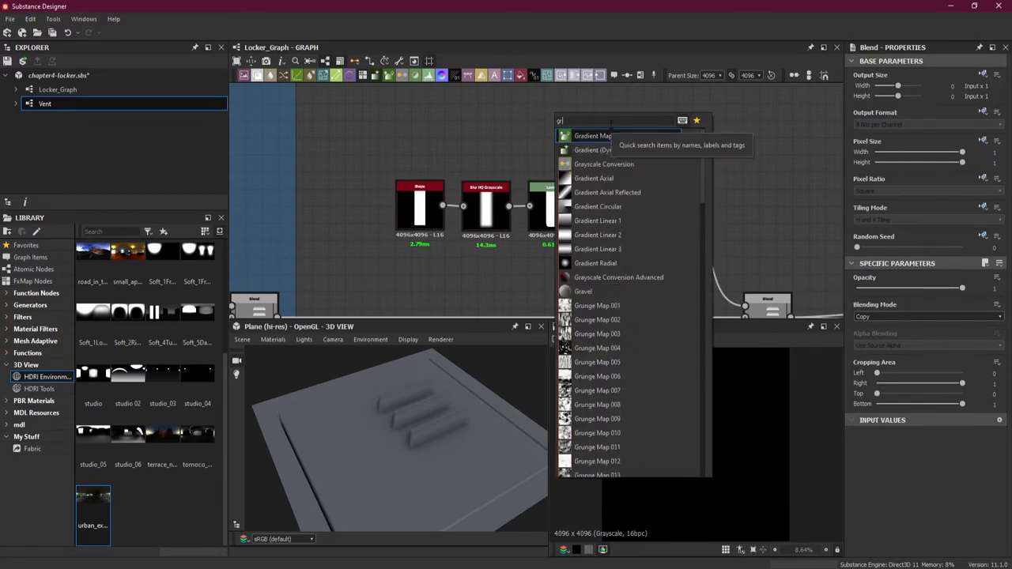
left_click(622, 193)
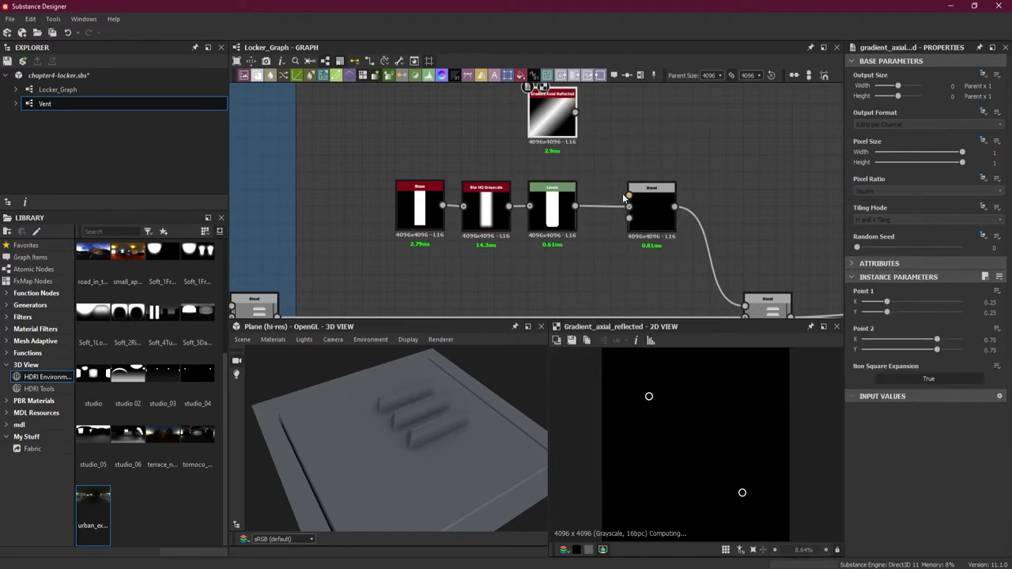
left_click_drag(552, 134, 637, 205)
Set the inserted Blend node's blending mode to Multiply and check the shape in 3D
left_click(650, 207)
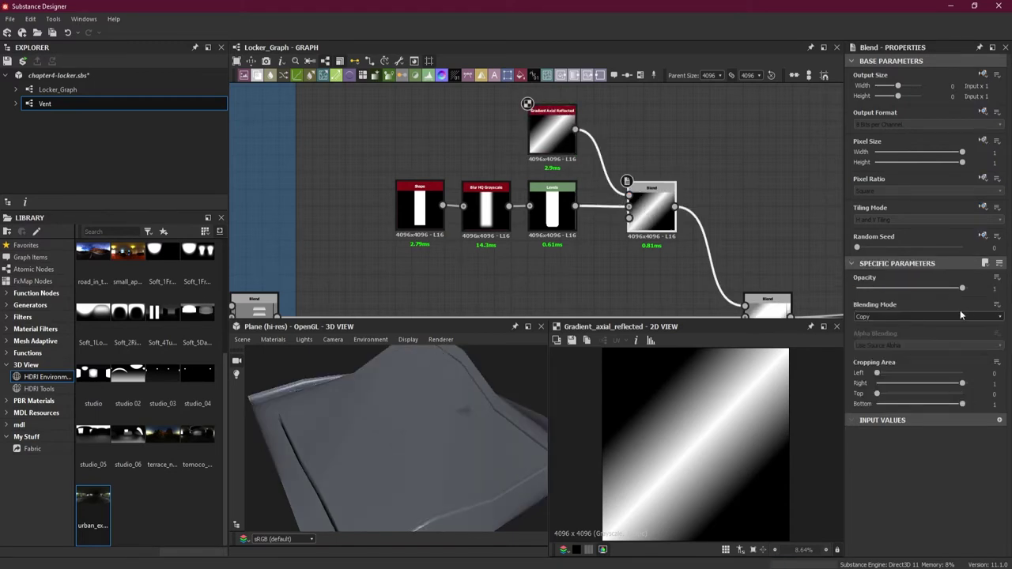
left_click(881, 316)
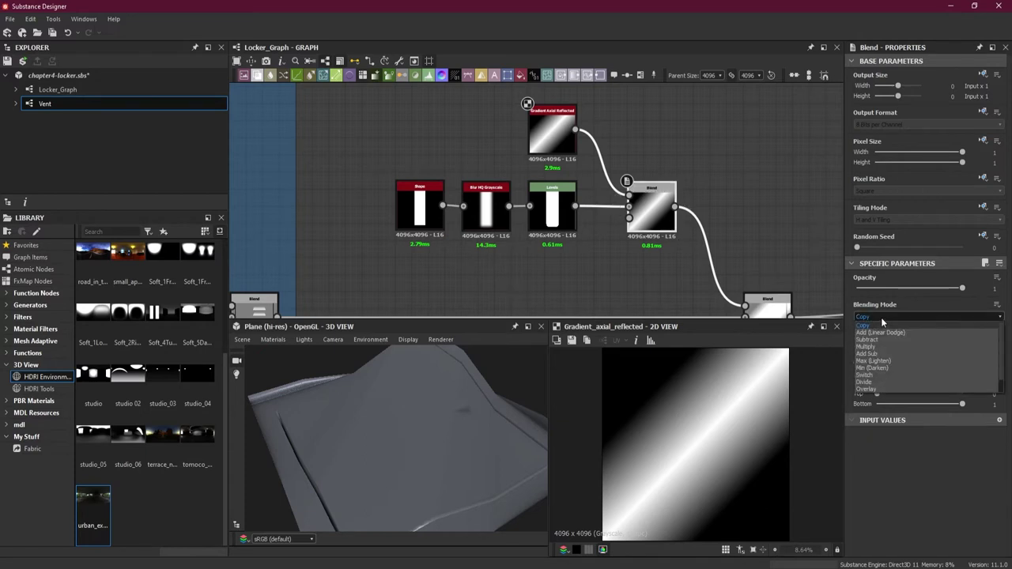
left_click(894, 347)
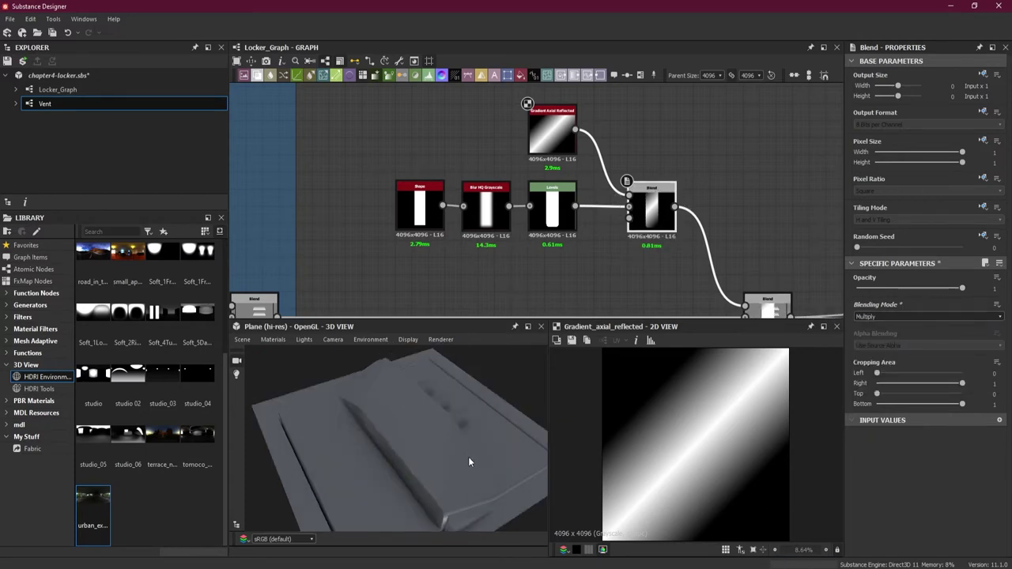
left_click_drag(440, 452, 466, 389)
Align the gradient's two points horizontally across the image, with Point 1 at X about 0.09 and Point 2 at X about 0.91
left_click(556, 136)
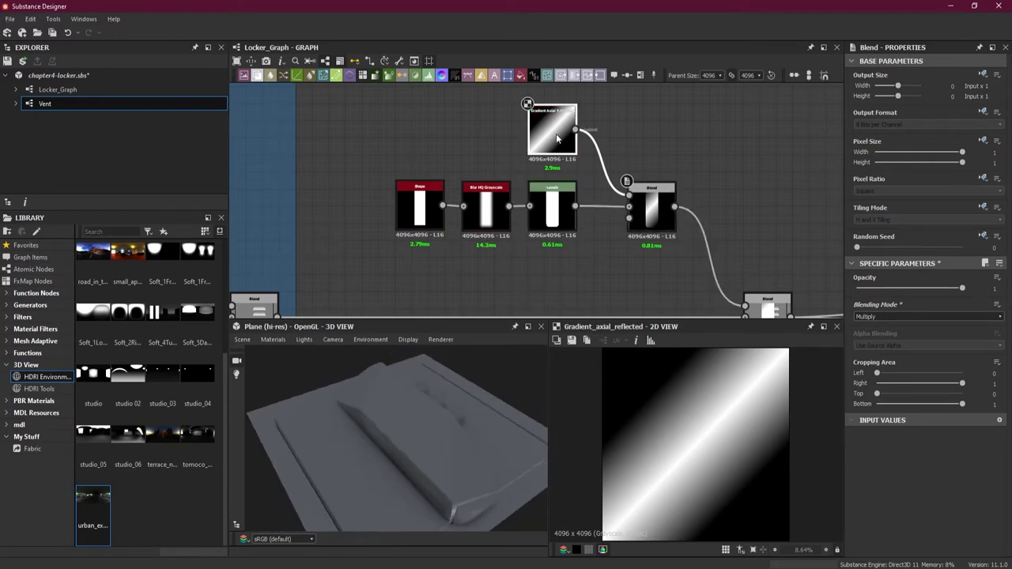
left_click_drag(649, 398, 620, 443)
left_click_drag(743, 494, 772, 446)
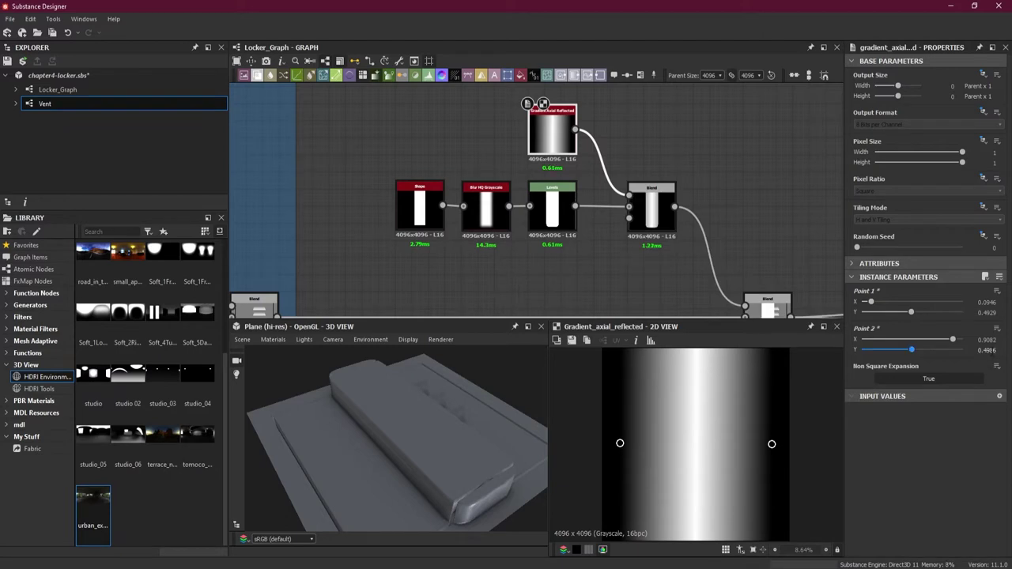
Set the Y values of both gradient points to 0.5
left_click(992, 349)
type("0.5")
key("Return")
left_click(987, 312)
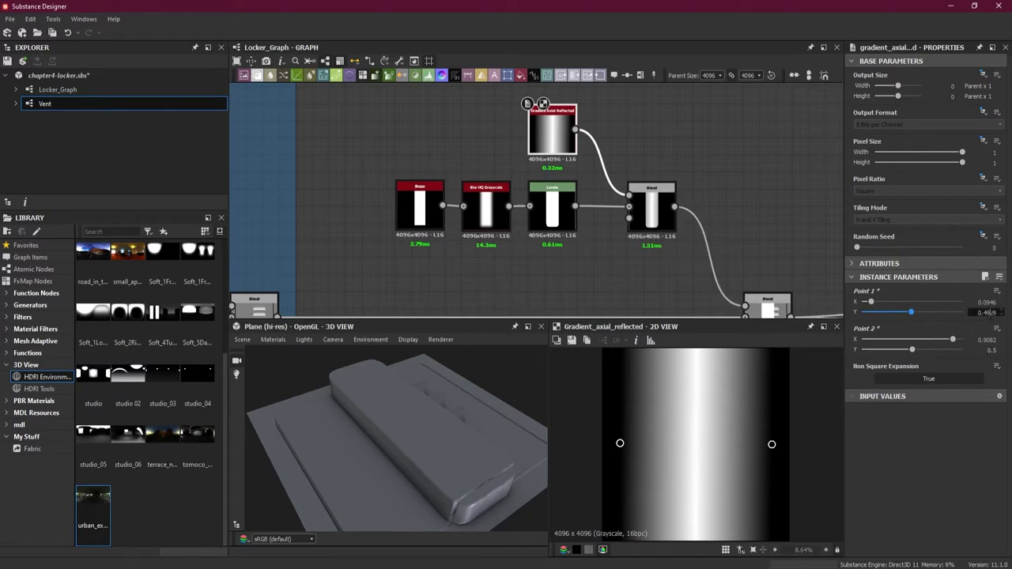
type("0.5")
key("Return")
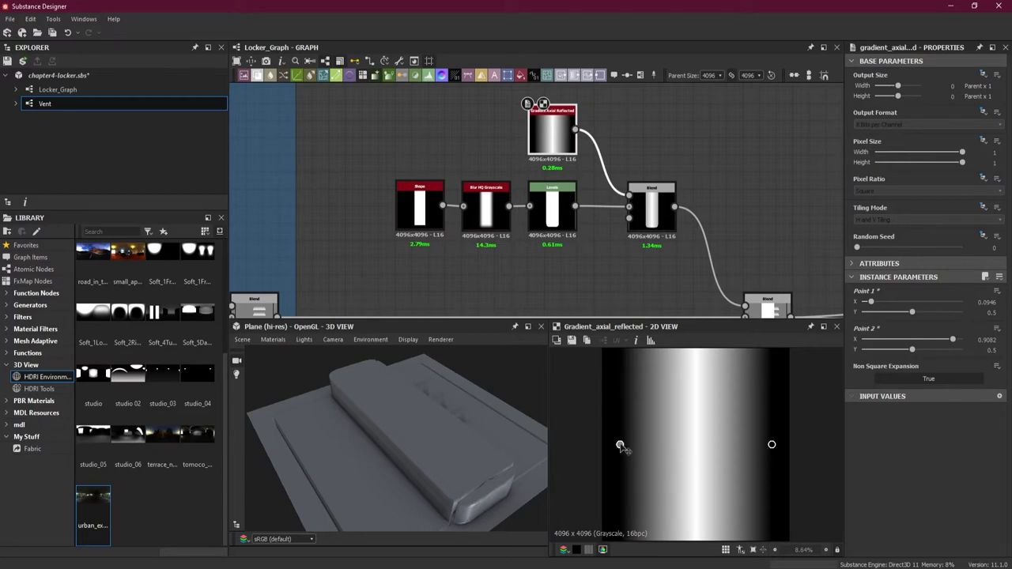
Try spreading the gradient points beyond the image edges, to X about -0.12 and 1.13, and preview the blended shape
left_click_drag(622, 445, 580, 446)
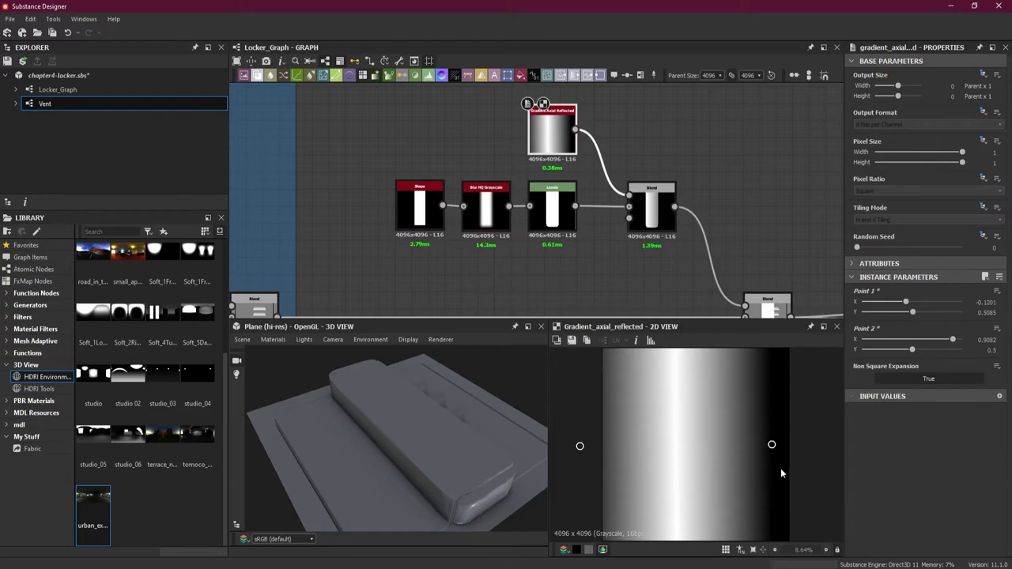
left_click_drag(768, 448, 814, 449)
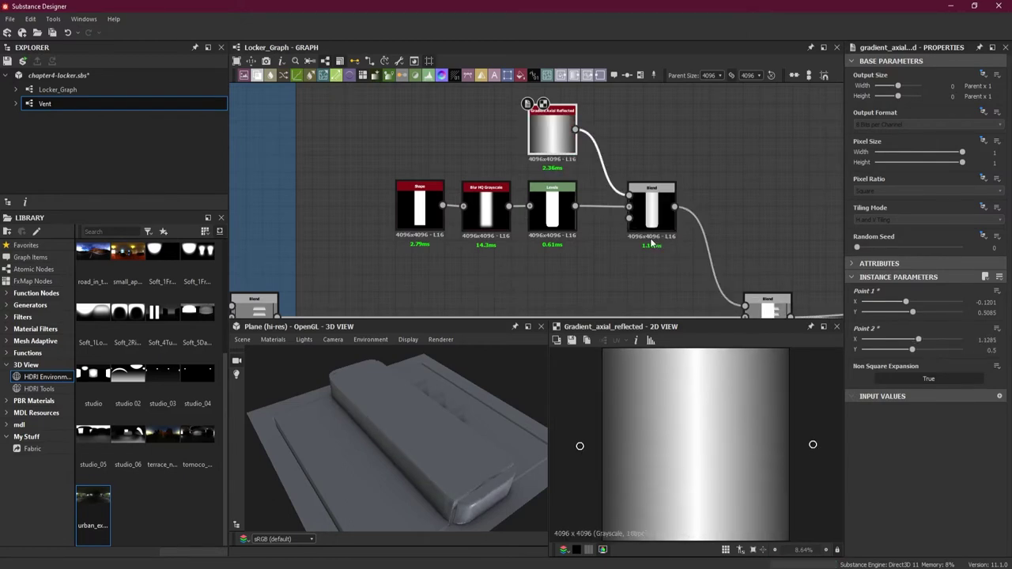
double_click(652, 233)
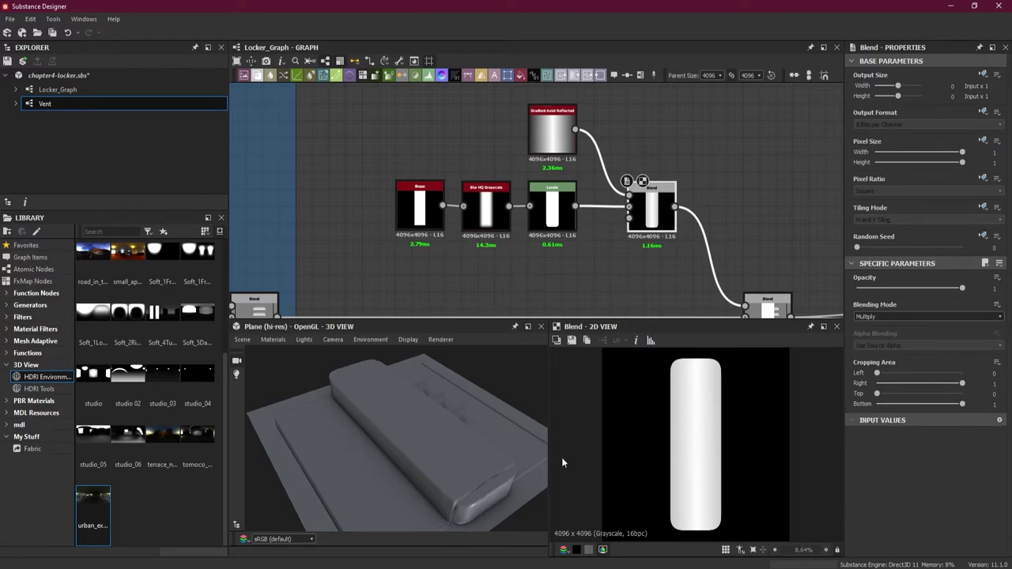
double_click(559, 154)
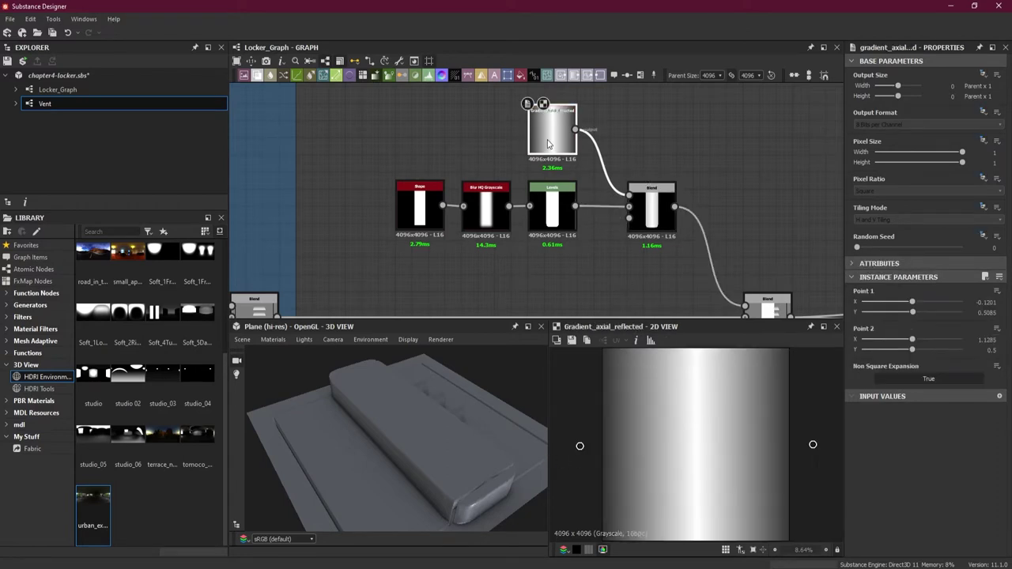
With the inserted Blend displayed in 2D, narrow the gradient by setting Point 1 X to 0.343 and Point 2 X to 0.674
double_click(652, 215)
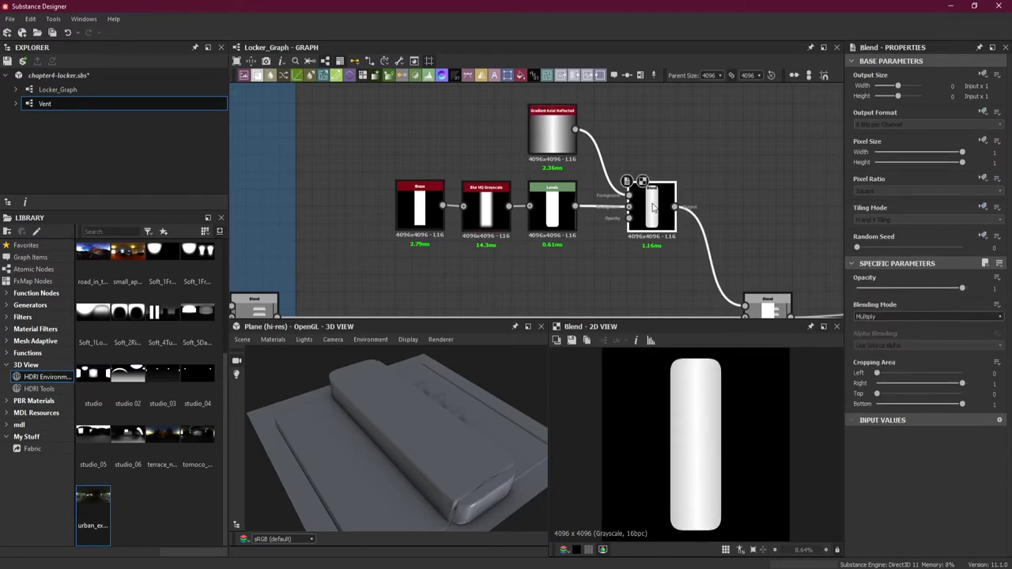
left_click(553, 131)
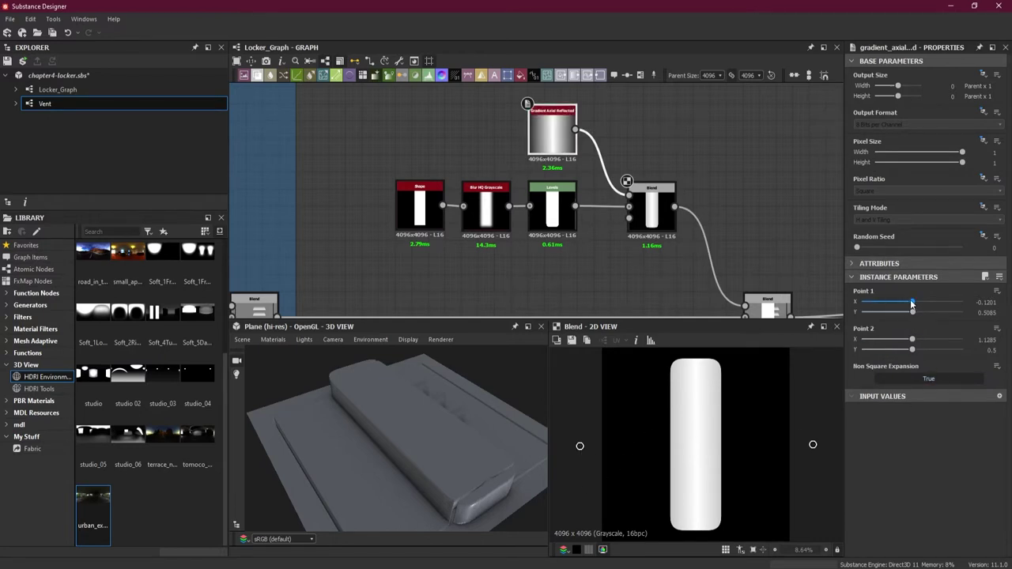
left_click_drag(911, 302, 926, 304)
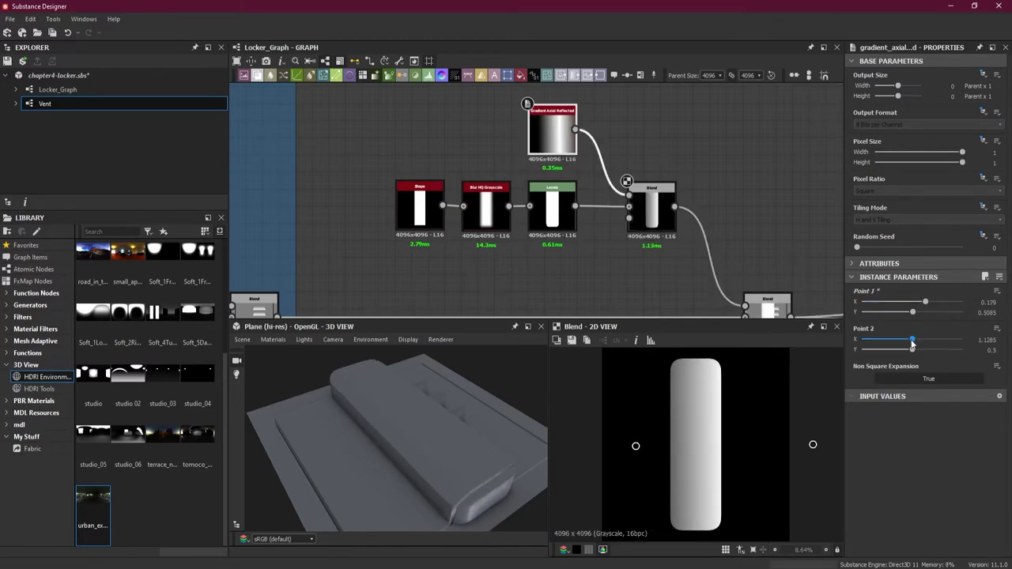
mouse_move(913, 340)
left_mouse_down()
mouse_move(890, 341)
mouse_move(899, 340)
left_mouse_up()
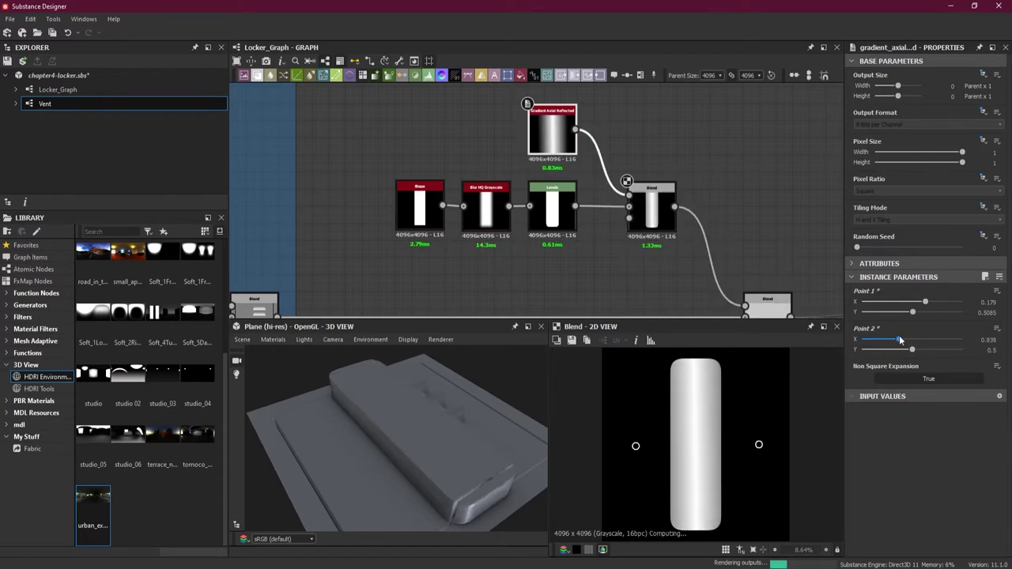
left_click_drag(487, 445, 508, 435)
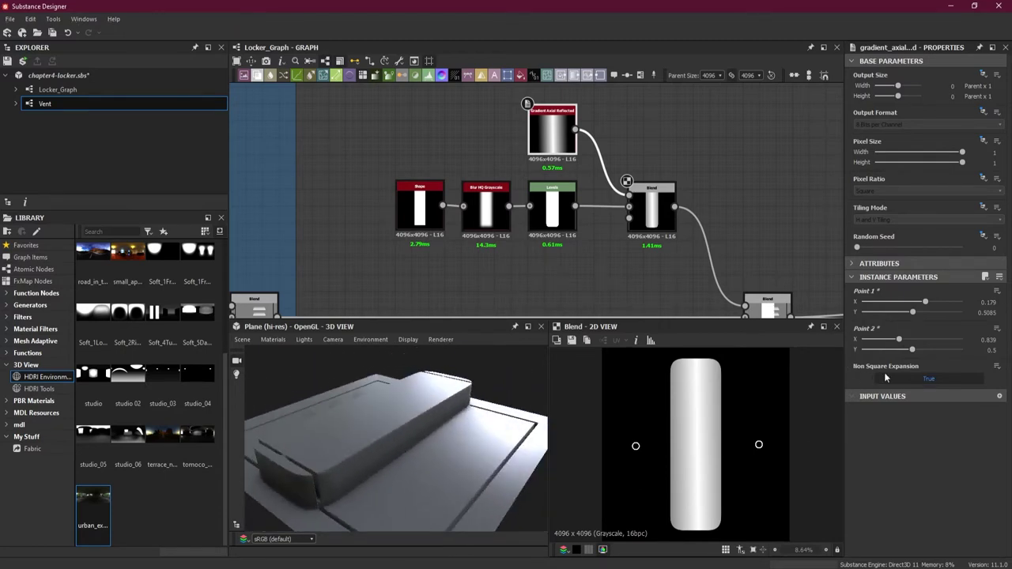
left_click_drag(927, 305, 932, 305)
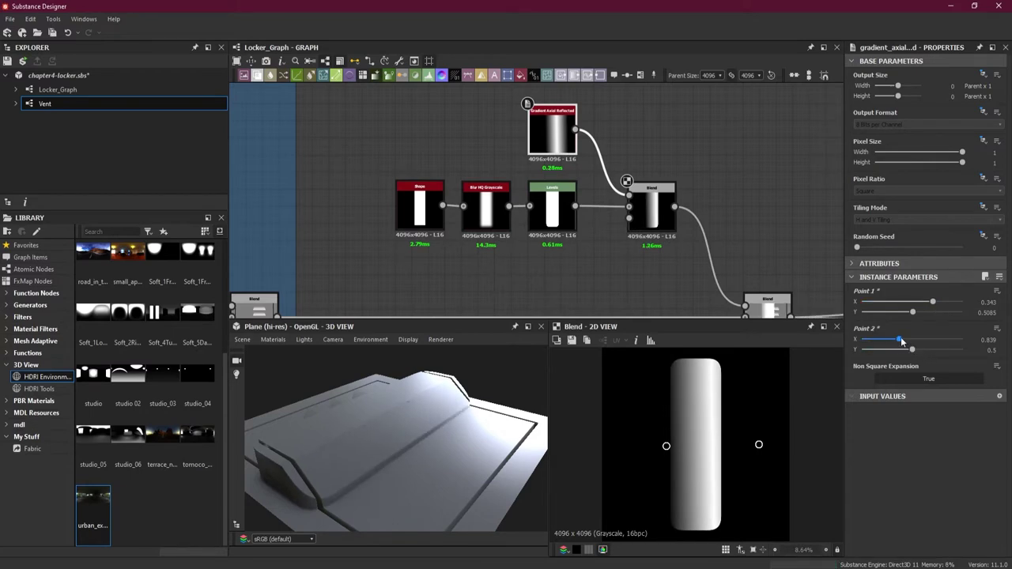
left_click_drag(901, 341, 892, 340)
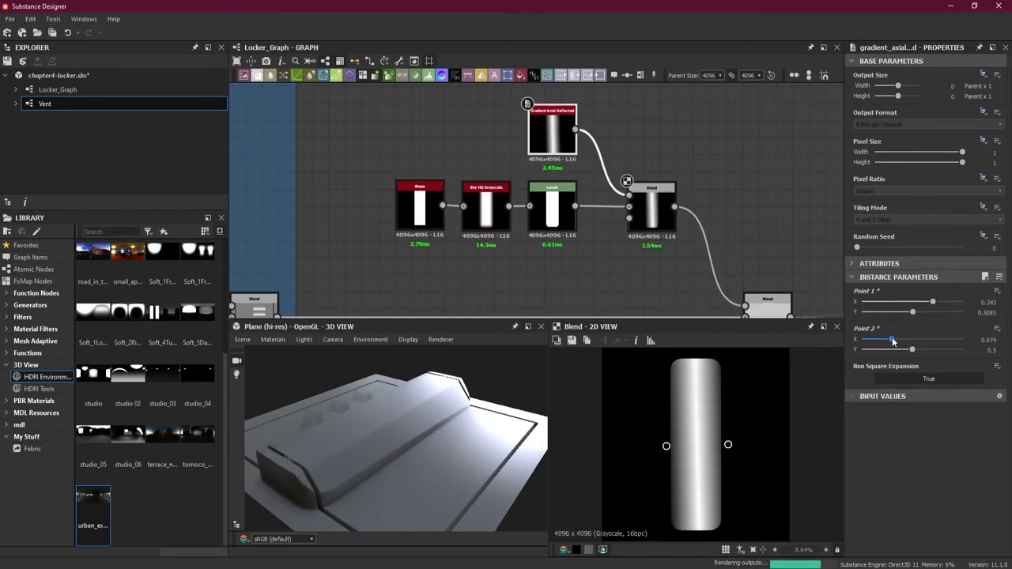
Set the Y value of the gradient's Point 1 to 0.5
left_click(986, 312)
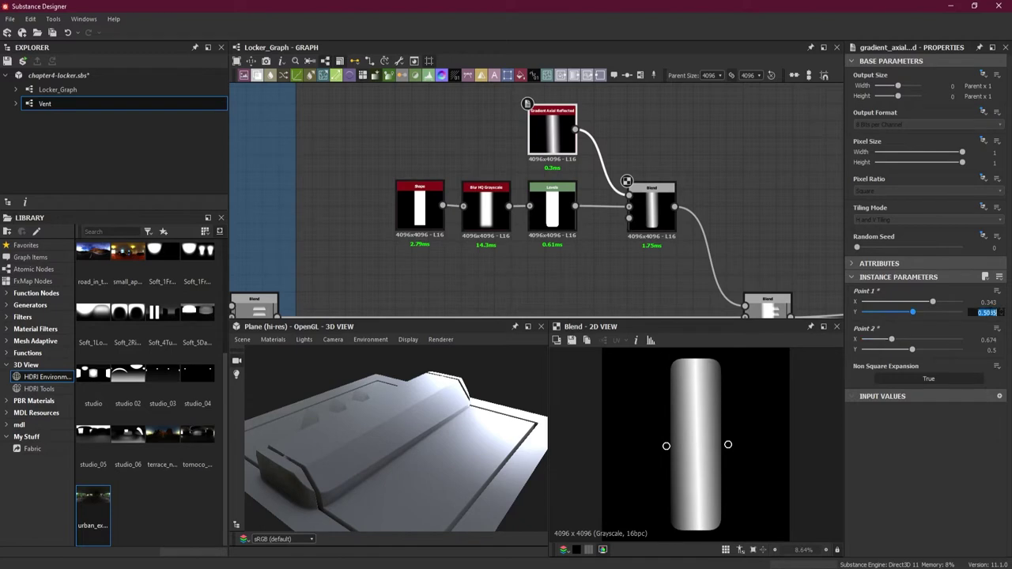
type("0.5")
key("Return")
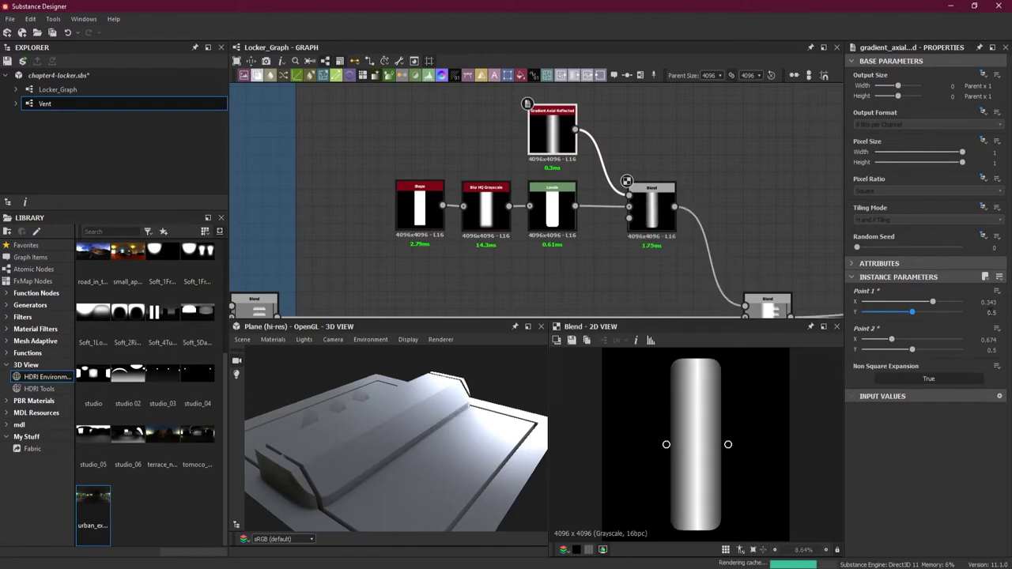
Narrow the reflected gradient by moving Point 1 X to about 0.367 and setting Point 2 X to 0.64
left_click_drag(892, 342, 890, 342)
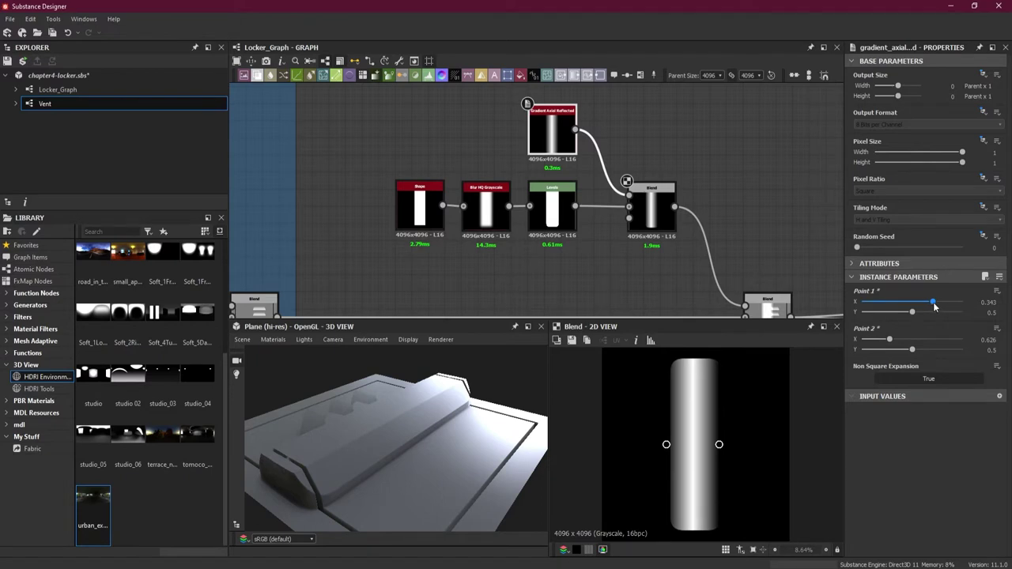
left_click_drag(933, 302, 934, 301)
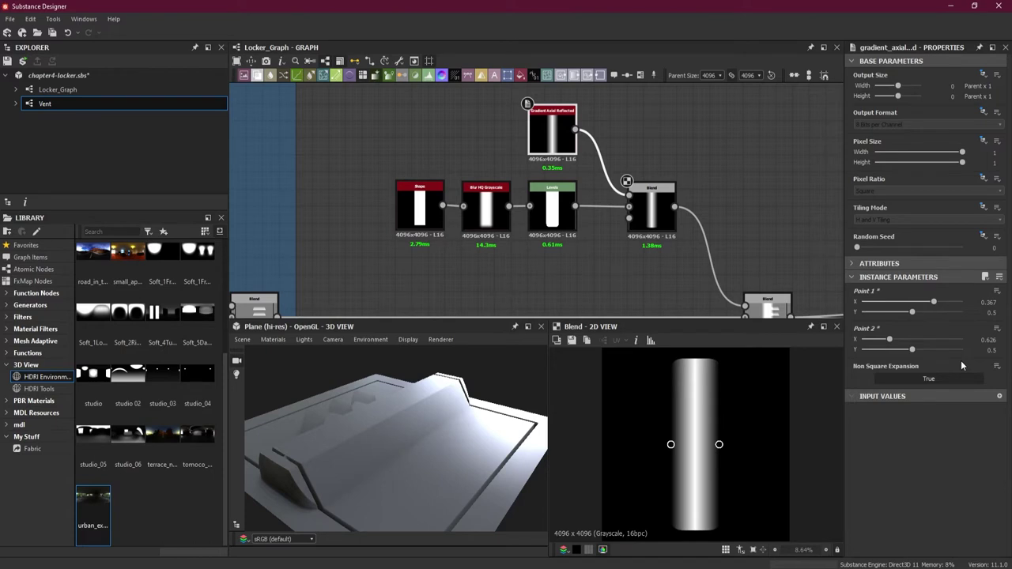
left_click(988, 339)
type(".64")
key("Return")
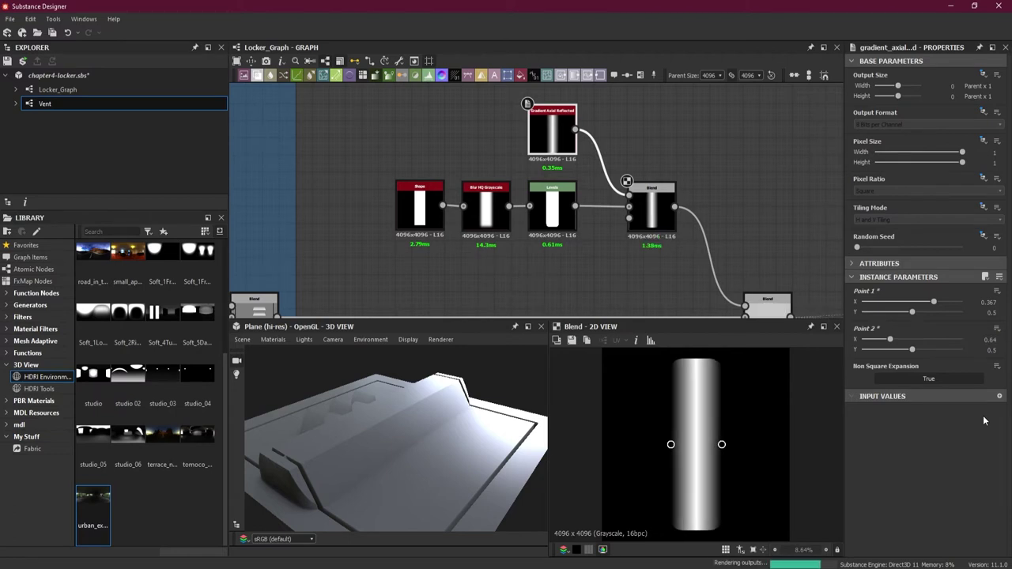
Try Point 1 X values of 0.32, 0.64 and -0.64 on the reflected gradient
left_click(984, 302)
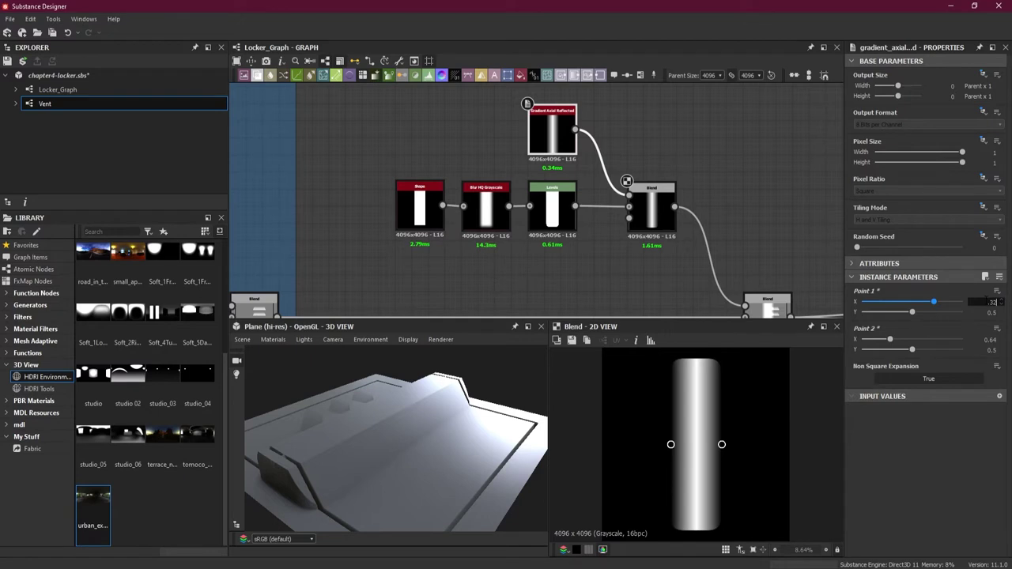
key("Return")
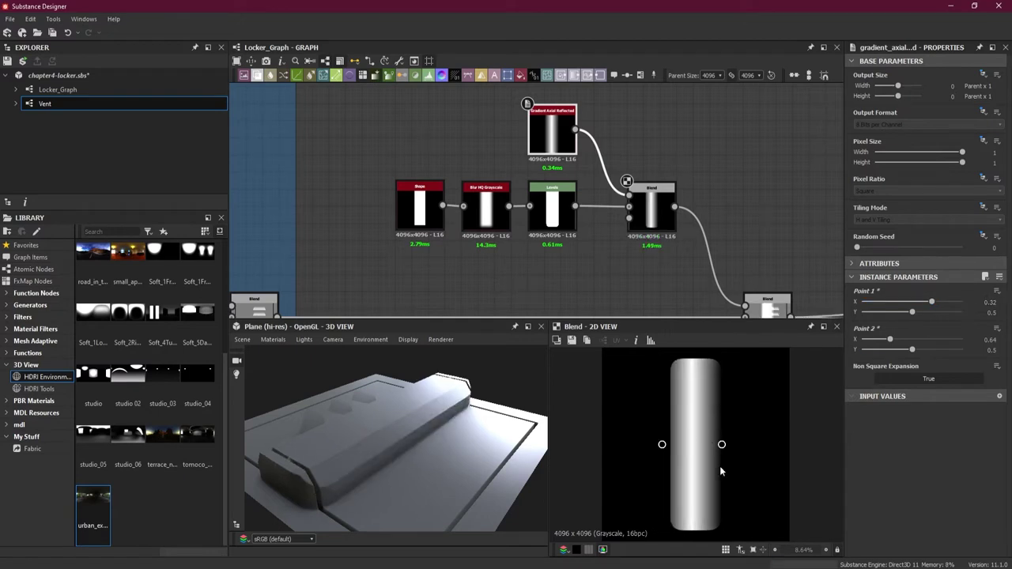
left_click(988, 302)
type(".64")
key("Return")
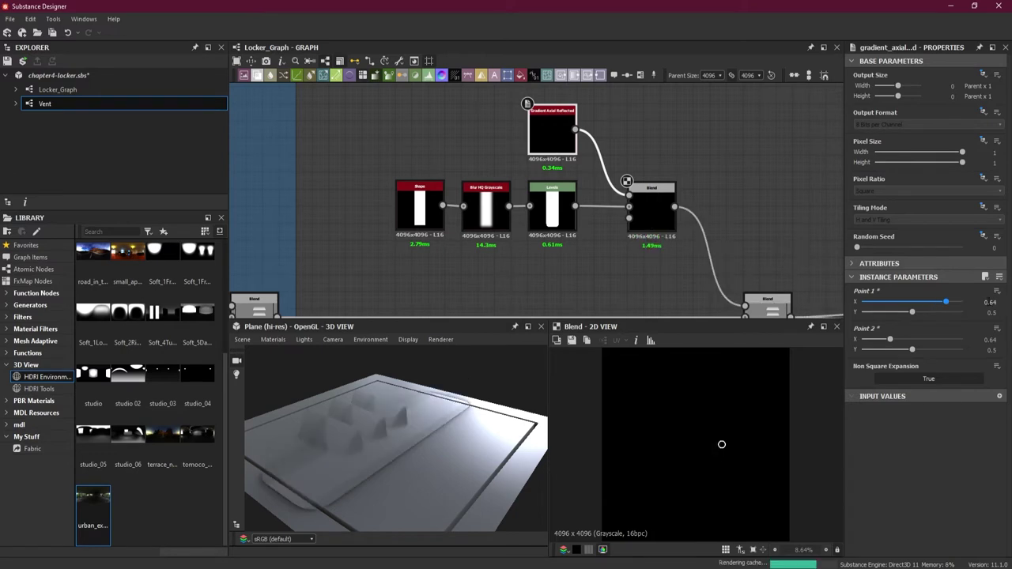
left_click(984, 302)
type("-")
key("Return")
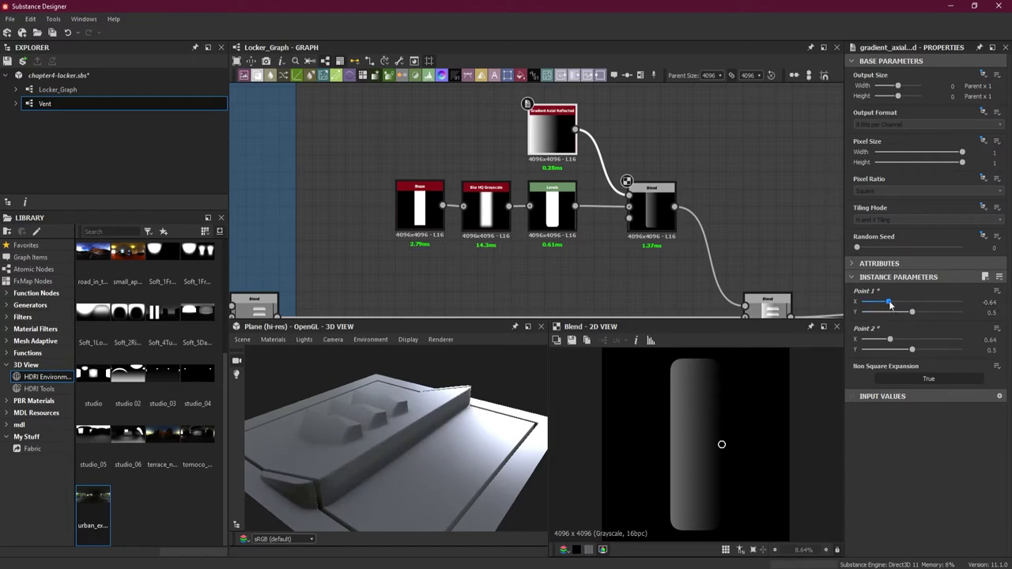
Adjust the gradient's Point 1 X to about 0.355 while checking the raised shape in 3D
left_click_drag(890, 304, 933, 299)
left_click_drag(415, 382, 431, 395)
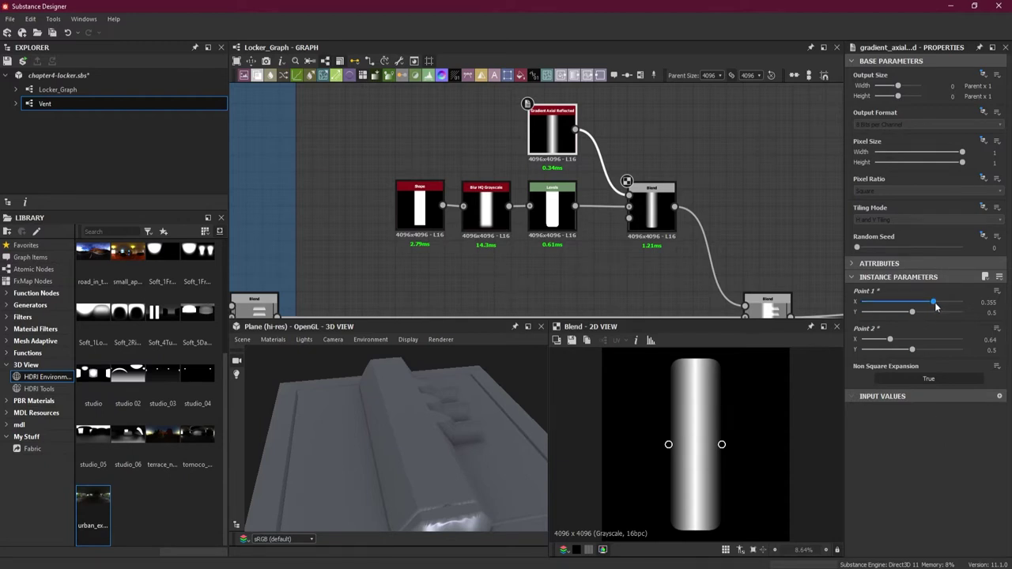
left_click_drag(934, 302, 934, 307)
Make room after the multiplied Blend and insert a Blur HQ Grayscale node on its link to the final Blend
left_click_drag(721, 201, 697, 251)
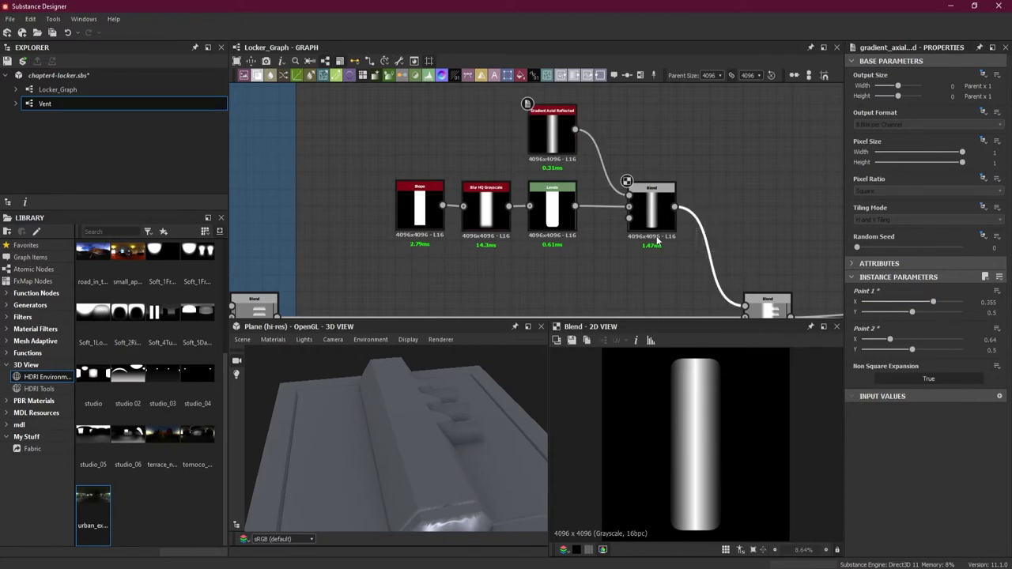
left_click_drag(411, 126, 603, 212)
left_click_drag(667, 214, 661, 244)
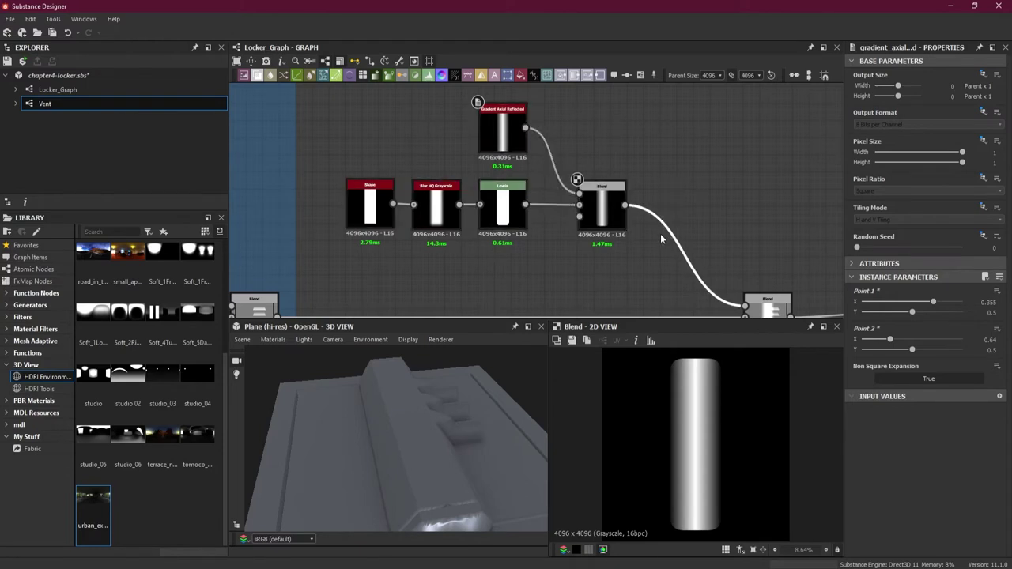
key("space")
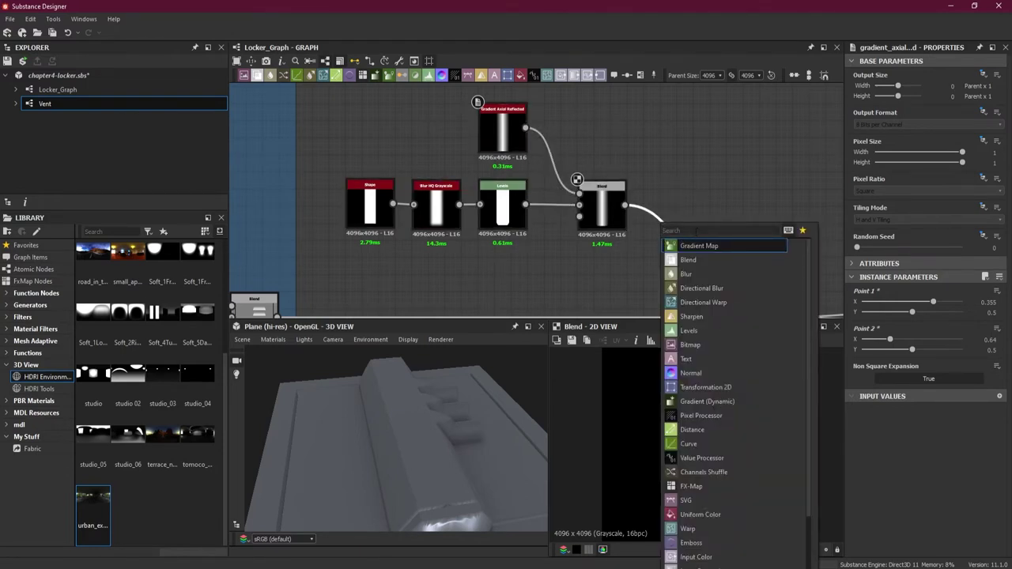
type("blur")
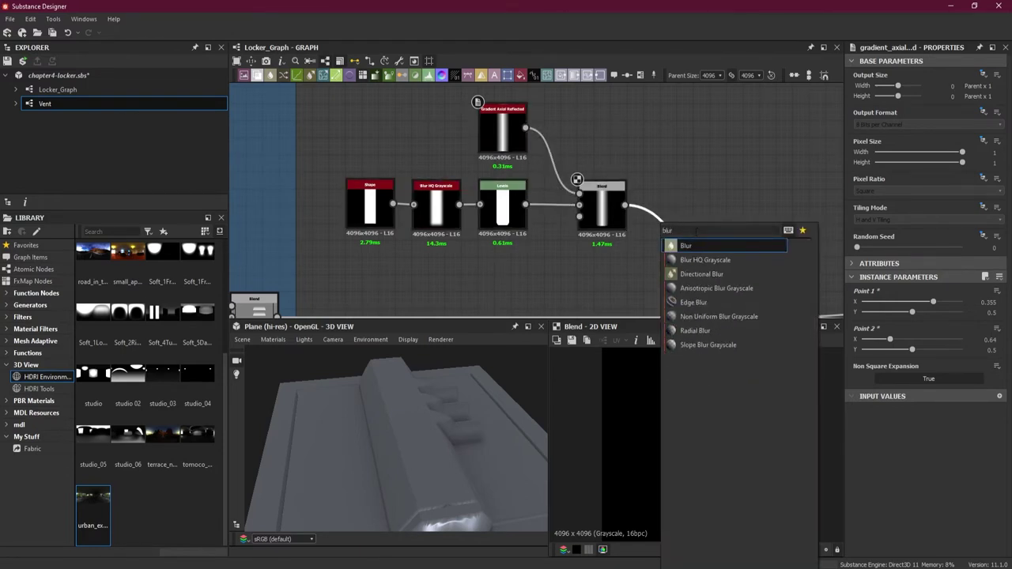
left_click(706, 260)
left_click_drag(699, 263, 688, 207)
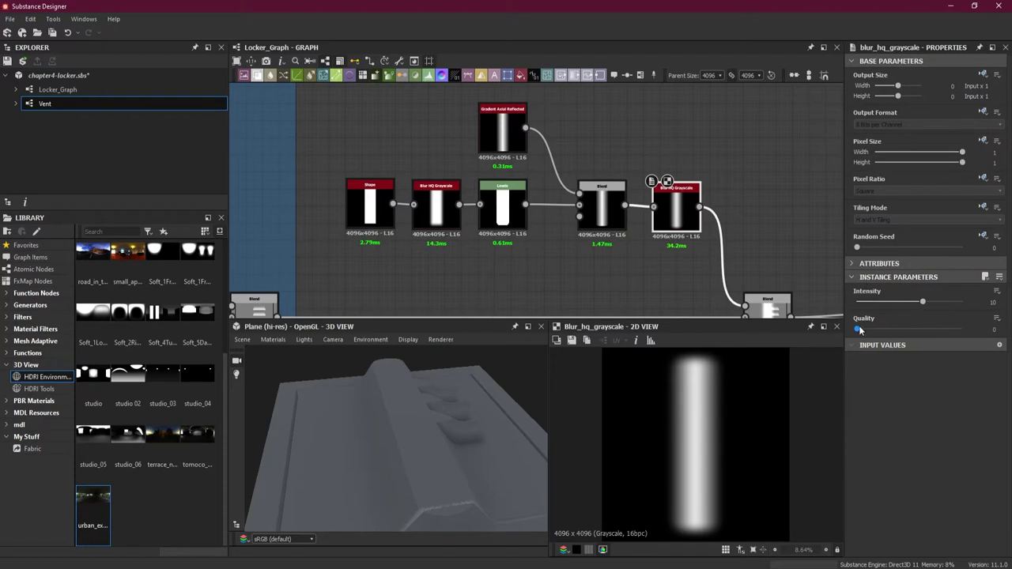
Set the new blur's quality to 1 and its intensity to about 5.73, checking the softened shape in 3D
left_click_drag(857, 328, 969, 341)
left_click_drag(922, 302, 895, 307)
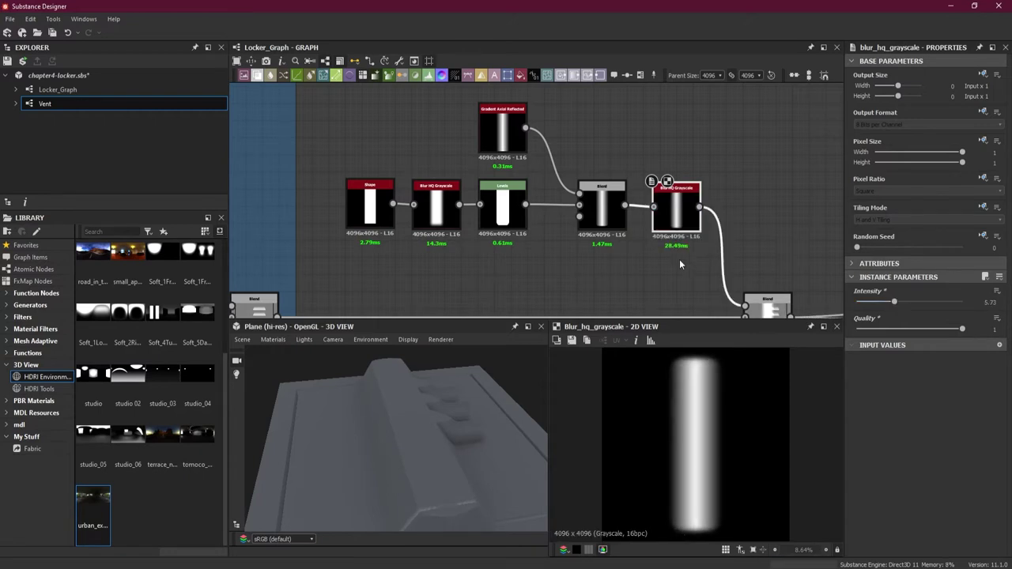
scroll(646, 245, "down", 2)
left_click_drag(401, 437, 414, 371)
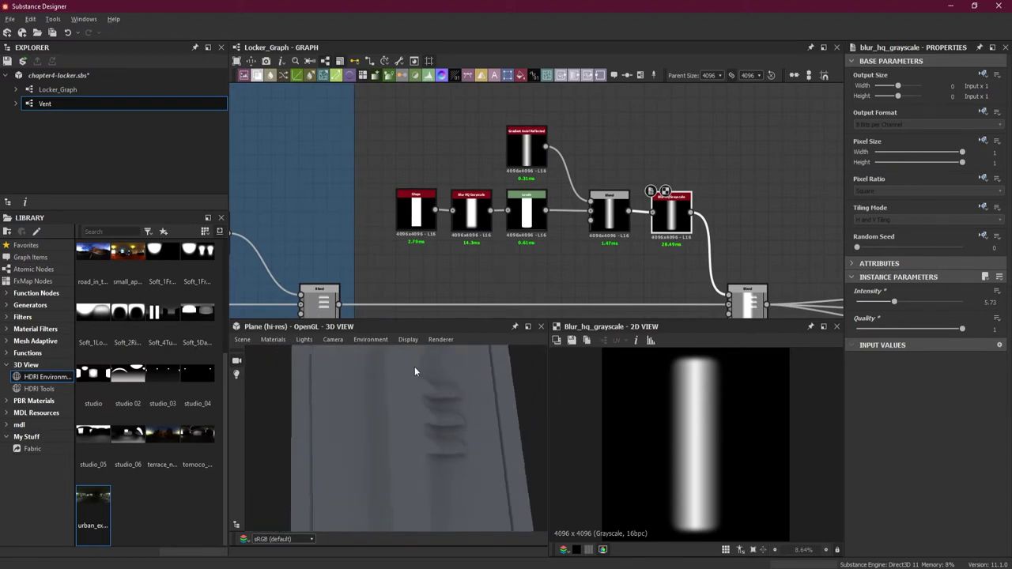
Insert a Transformation 2D node between the new Blur HQ Grayscale and the final Blend
left_click_drag(747, 299, 802, 298)
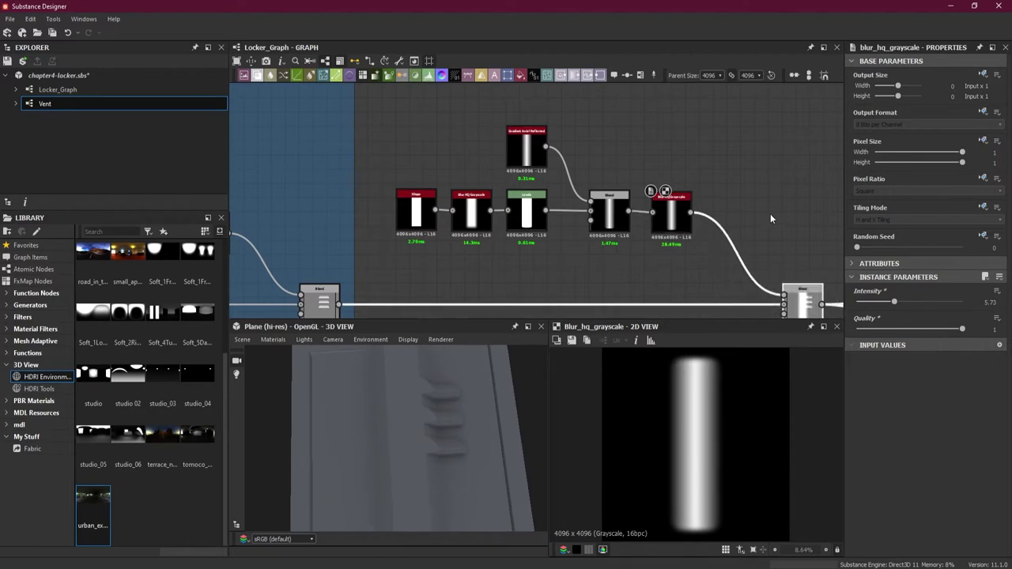
left_click_drag(762, 198, 717, 253)
key("space")
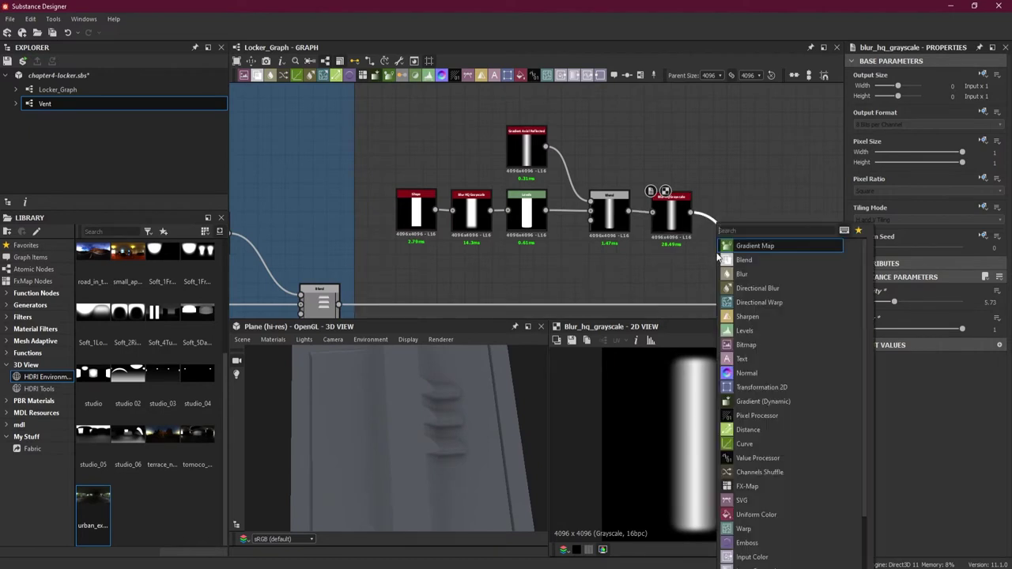
left_click(761, 388)
left_click_drag(734, 256, 733, 220)
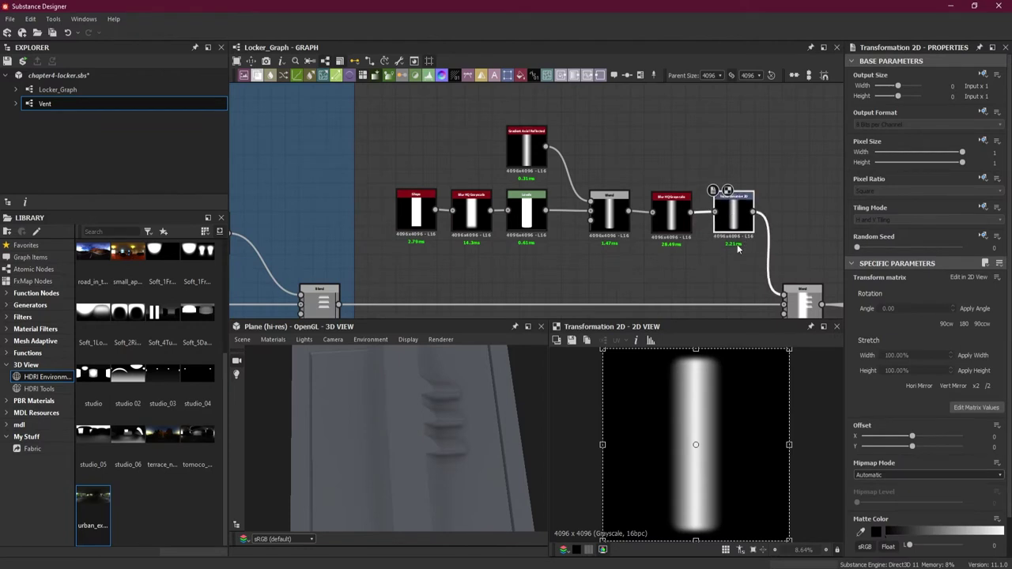
Override the Transformation 2D node's inherited tiling mode with No Tiling
left_click(983, 209)
left_click(972, 245)
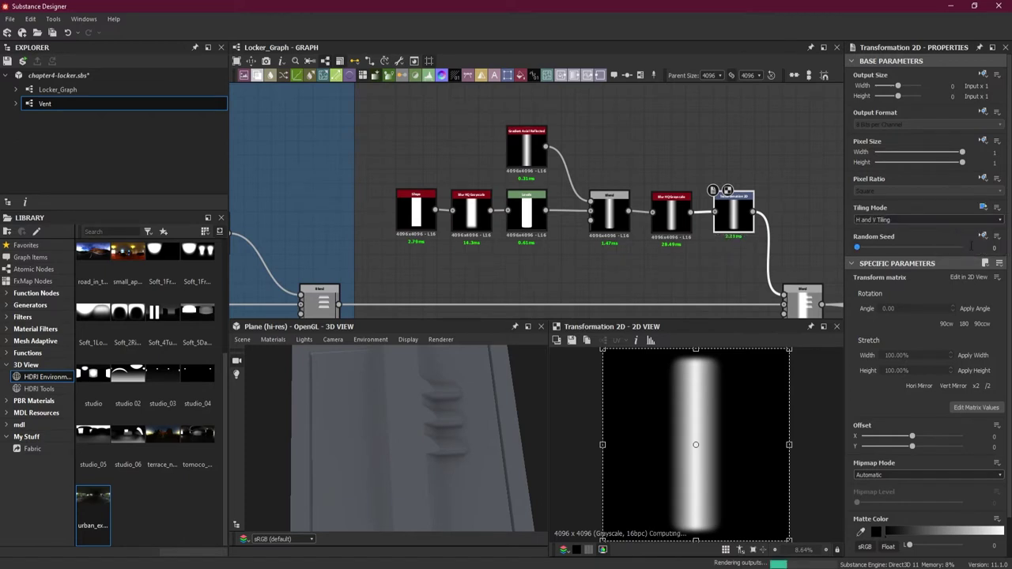
left_click(908, 220)
left_click(906, 228)
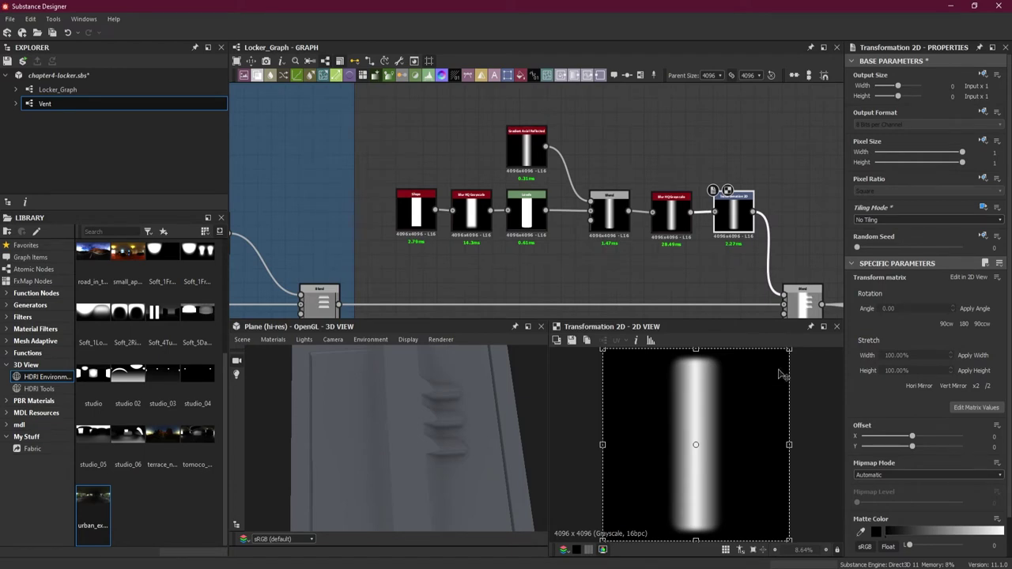
Scale the bar to about half size around its centre, and preview the final Blend in 2D while editing the transformation
left_click_drag(788, 346, 724, 399)
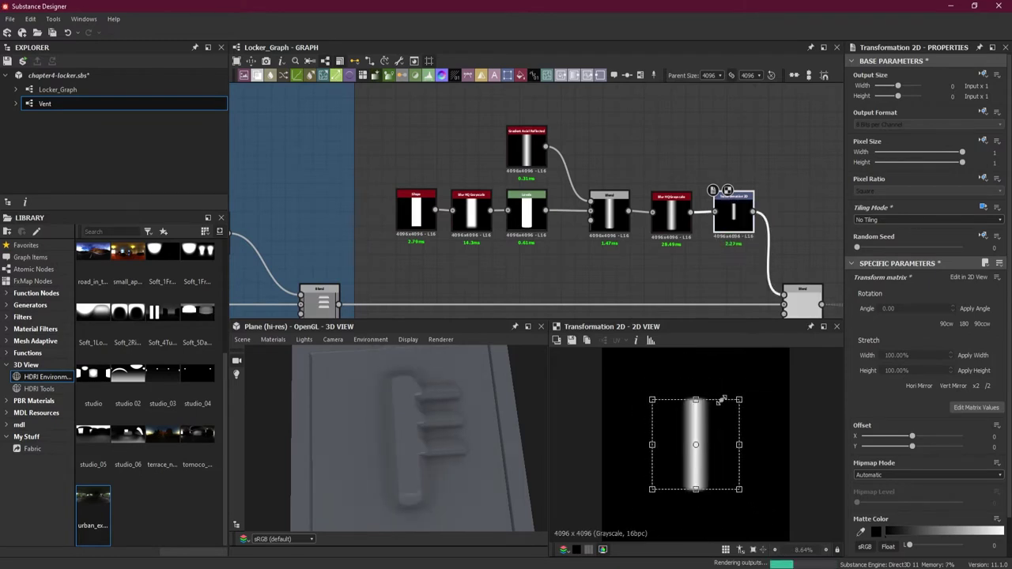
left_click(807, 307)
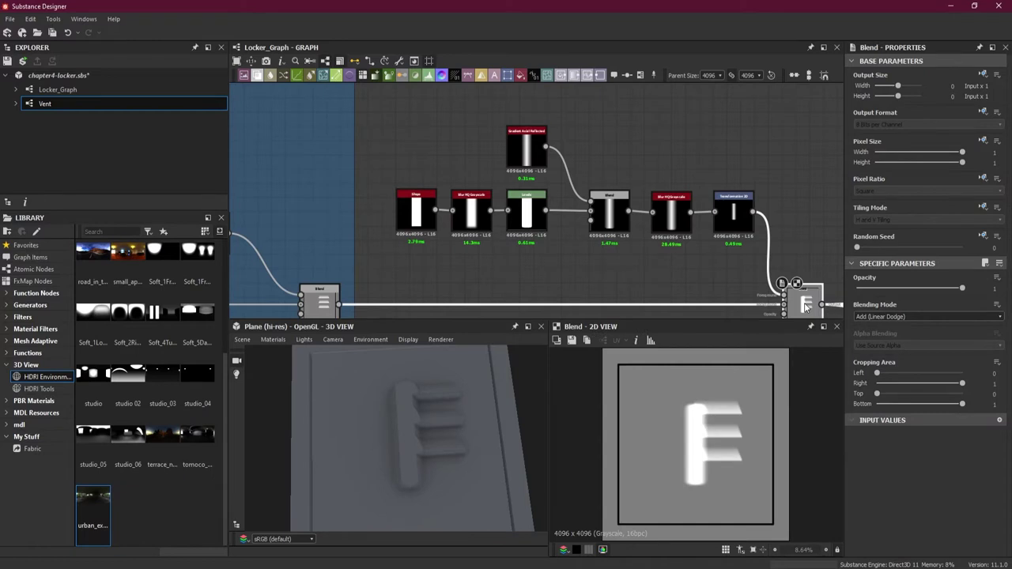
left_click(733, 212)
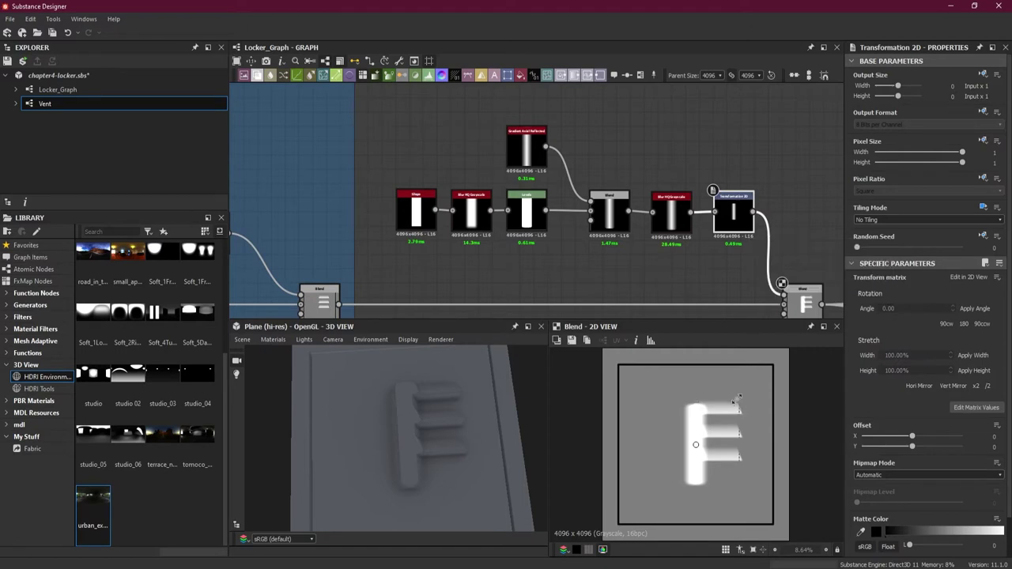
Shrink the bar further and place it over the door's right groove near the upper corner, at offset X about -2.101, Y about 1.482
left_click_drag(736, 400, 758, 400)
scroll(778, 383, "up", 5)
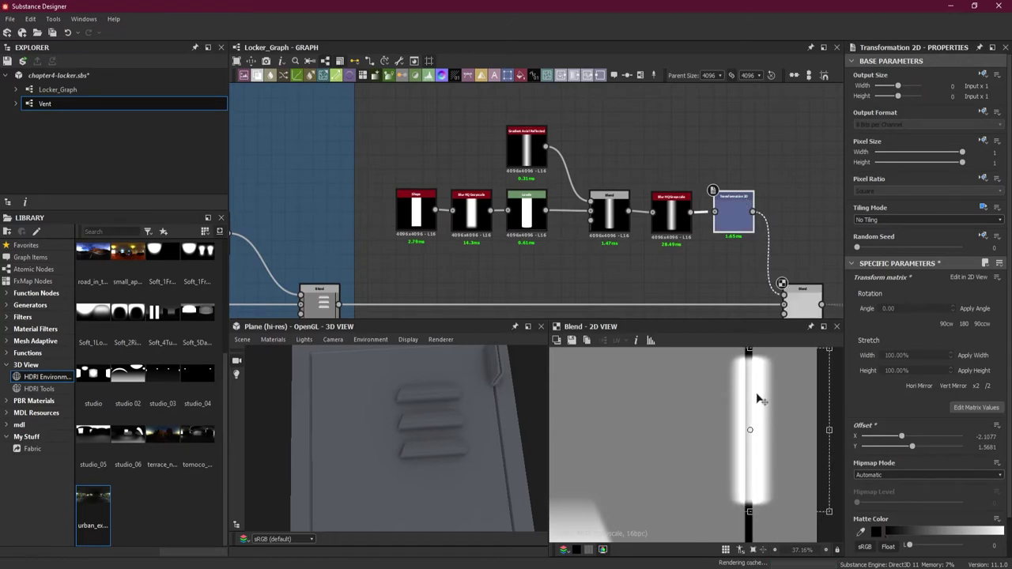
scroll(758, 400, "down", 2)
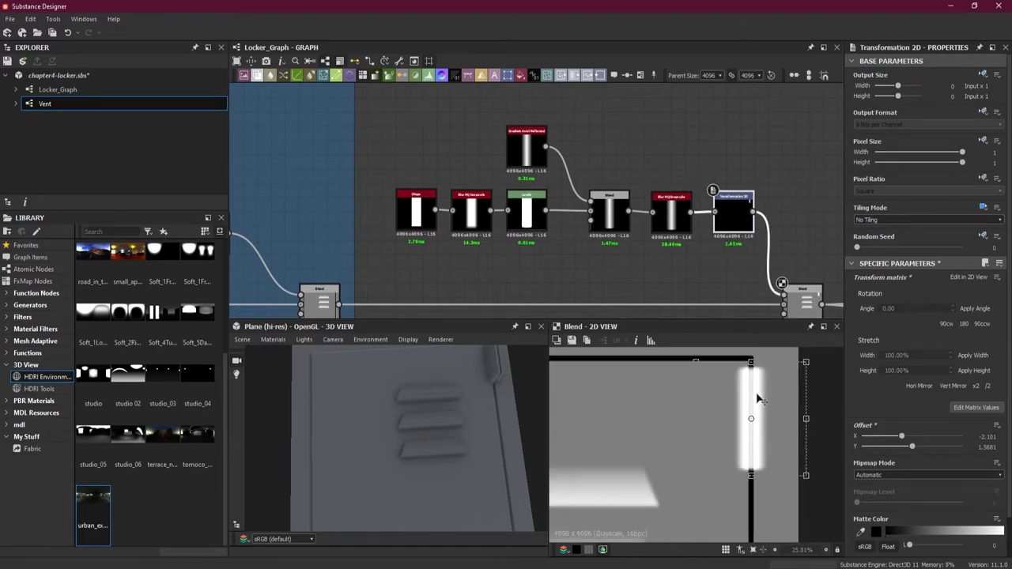
left_click_drag(757, 400, 757, 410)
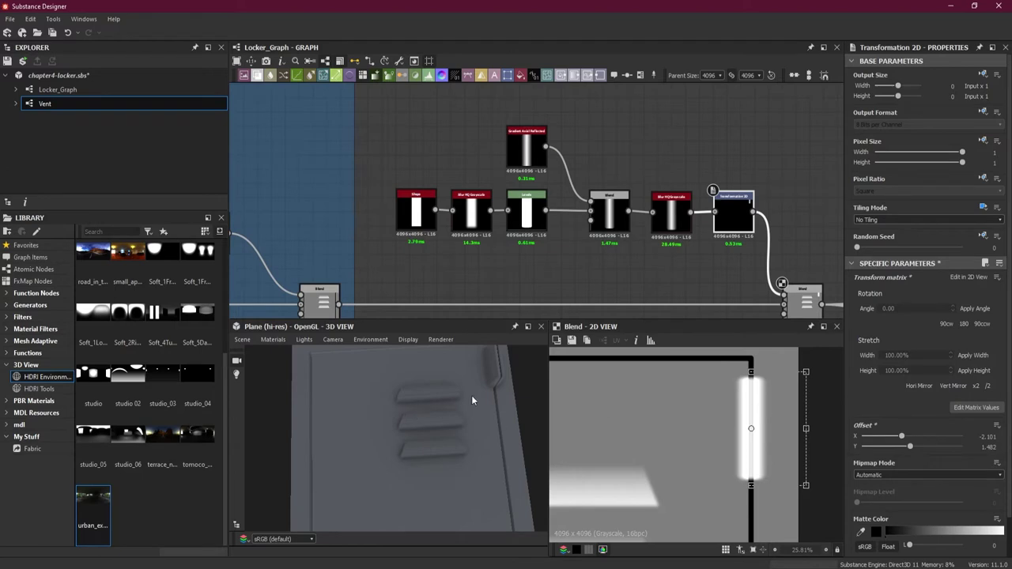
left_click_drag(501, 377, 441, 465)
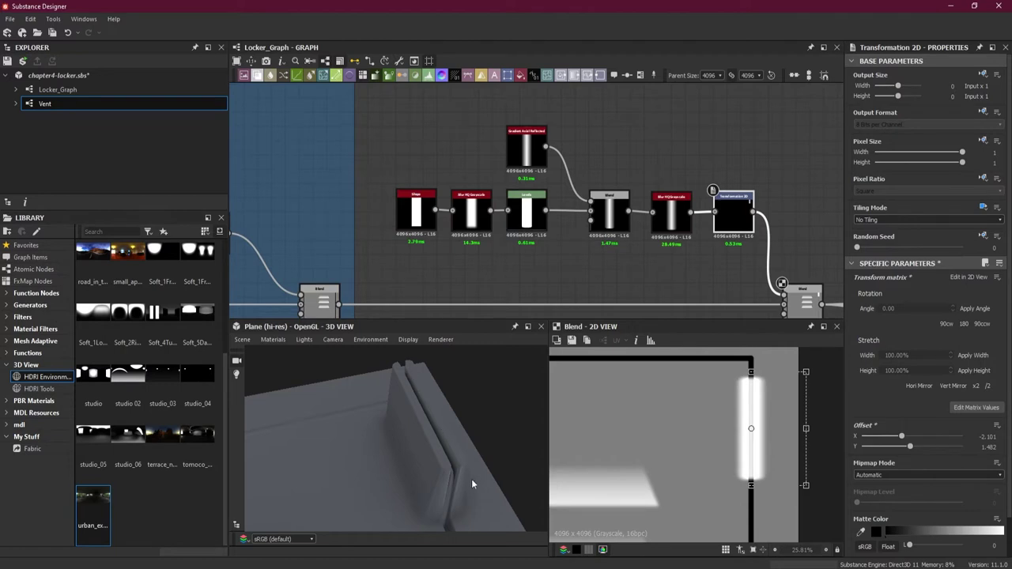
Try the Max (Lighten), Min (Darken), Copy and Multiply blending modes on the final Blend, and return it to Add (Linear Dodge)
left_click(806, 307)
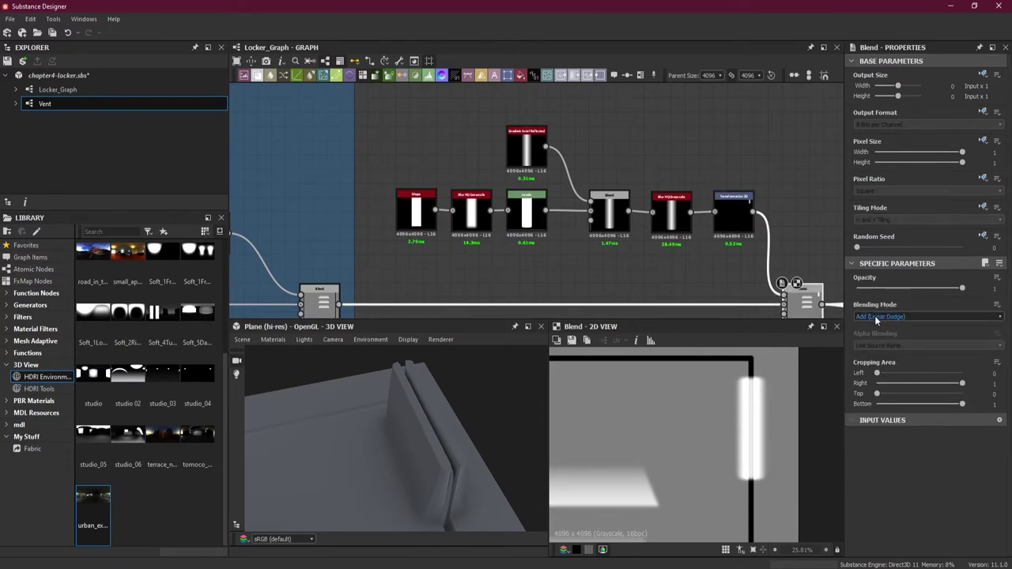
middle_click_drag(799, 236, 740, 177)
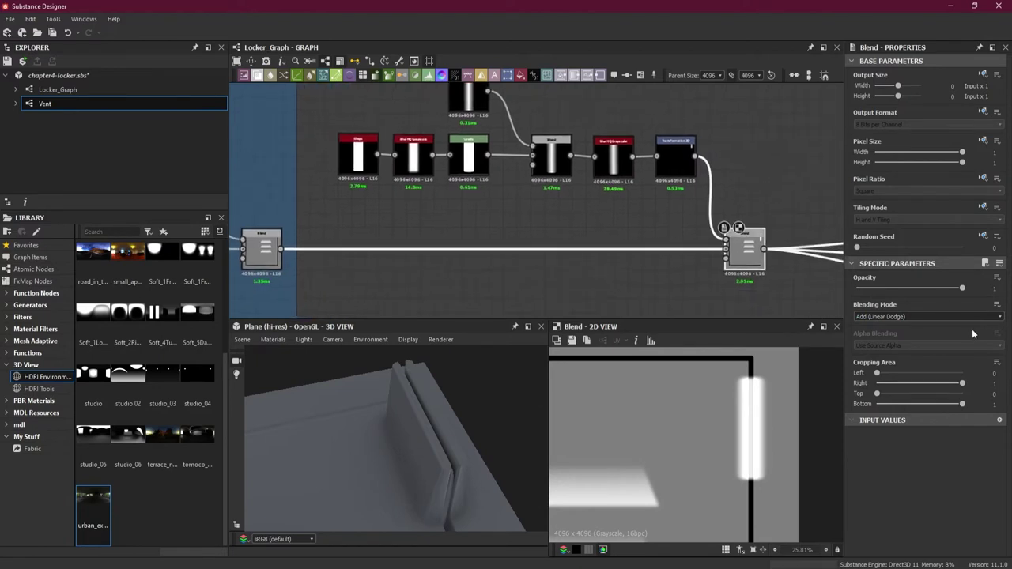
left_click(931, 317)
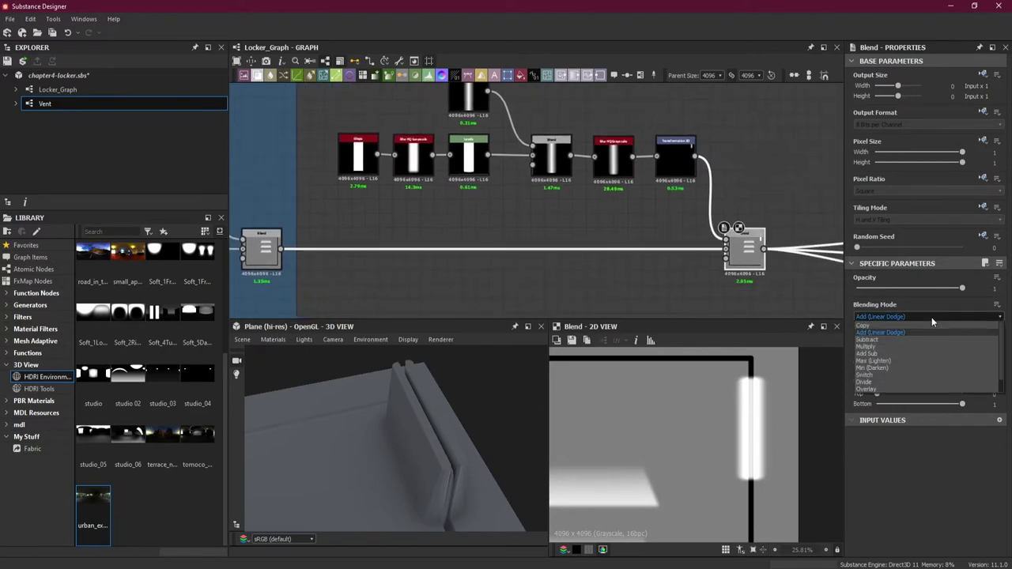
left_click(933, 359)
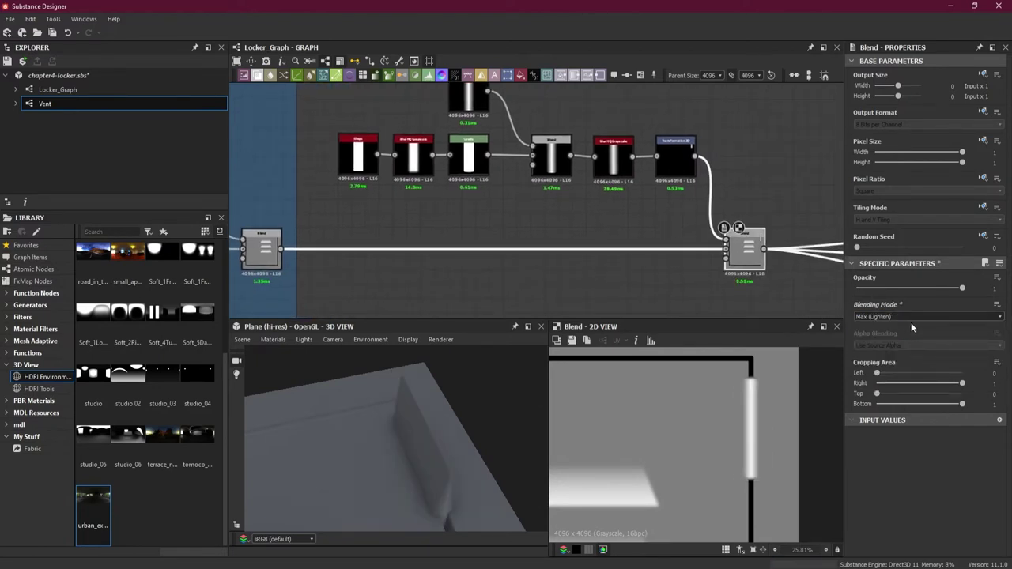
left_click(906, 317)
left_click(898, 365)
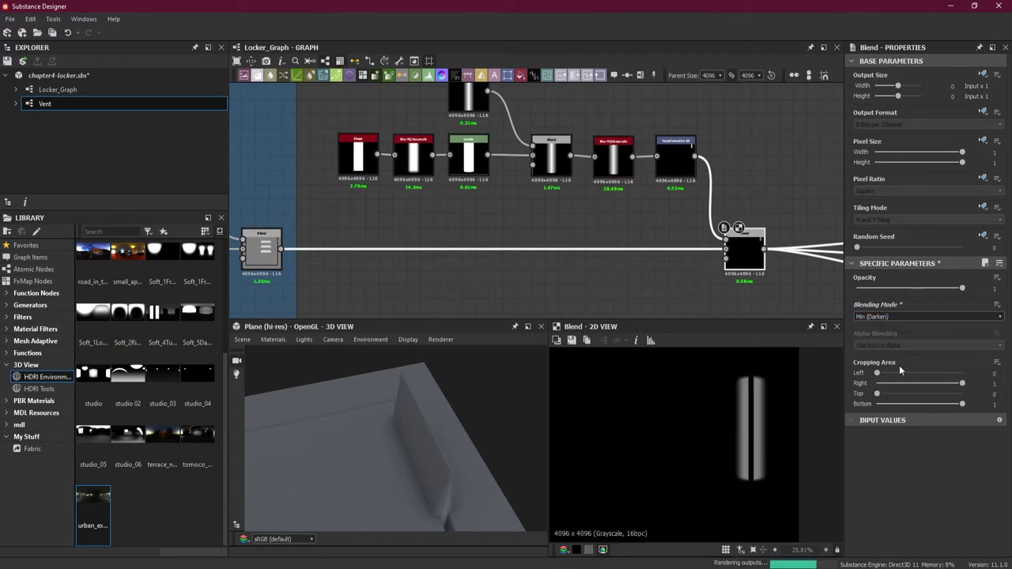
left_click(894, 317)
left_click(891, 322)
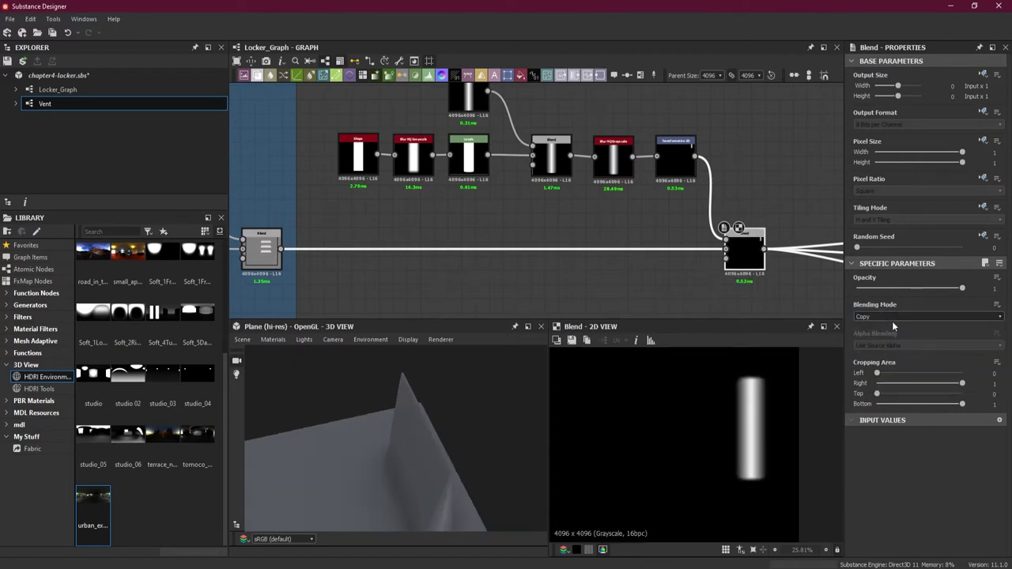
scroll(892, 321, "down", 3)
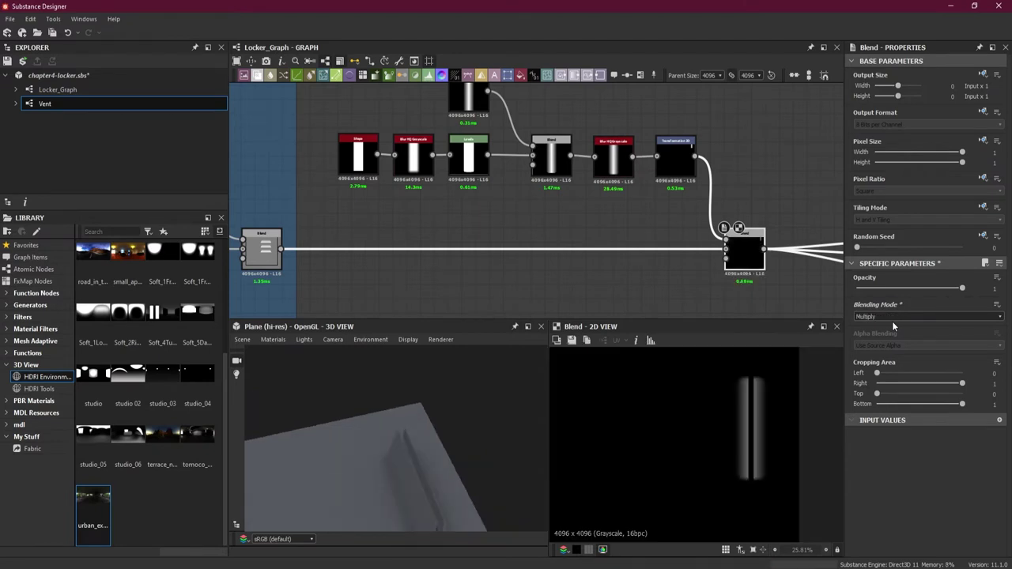
scroll(891, 321, "down", 2)
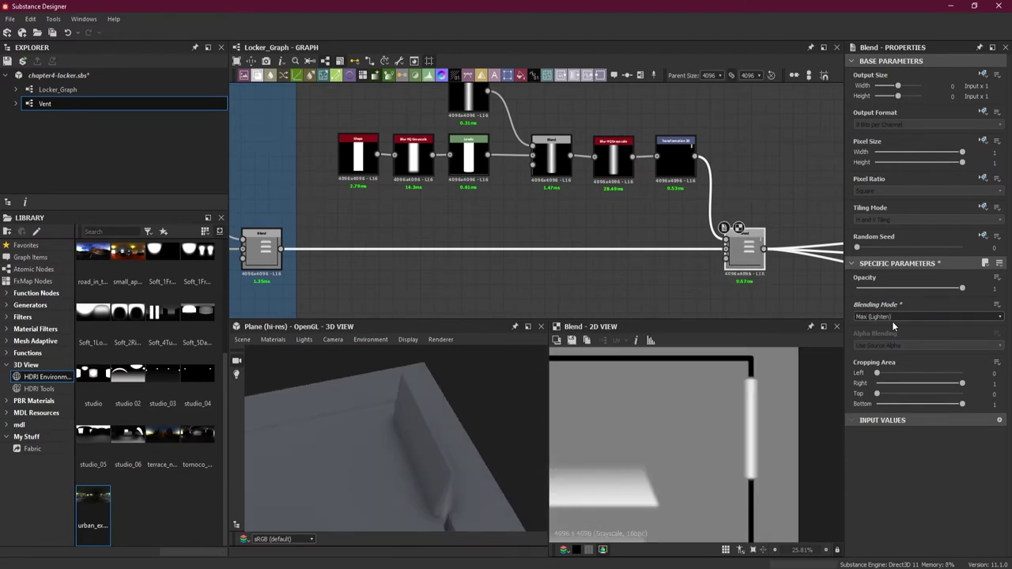
scroll(892, 321, "up", 2)
scroll(892, 321, "up", 3)
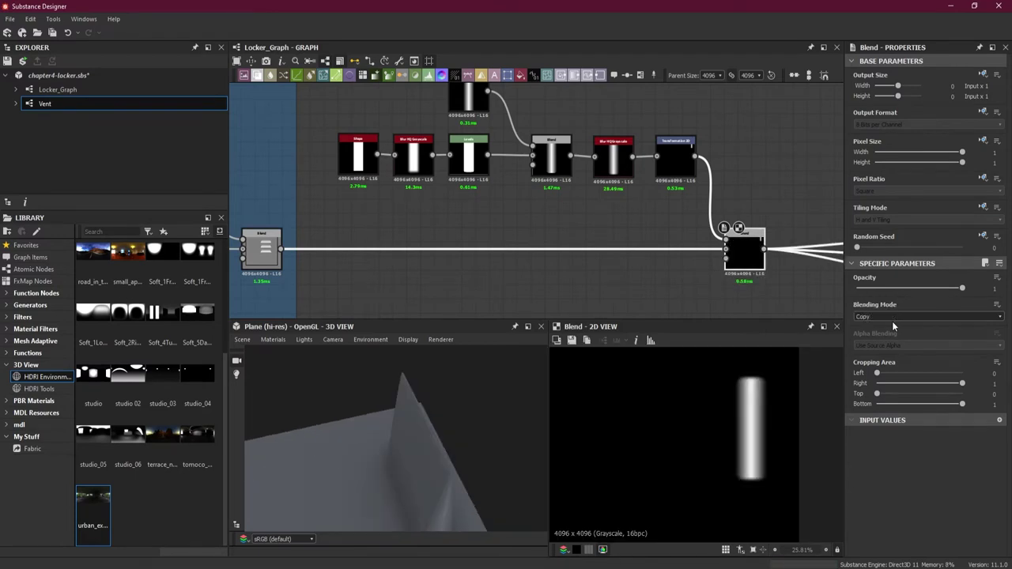
scroll(891, 321, "down", 1)
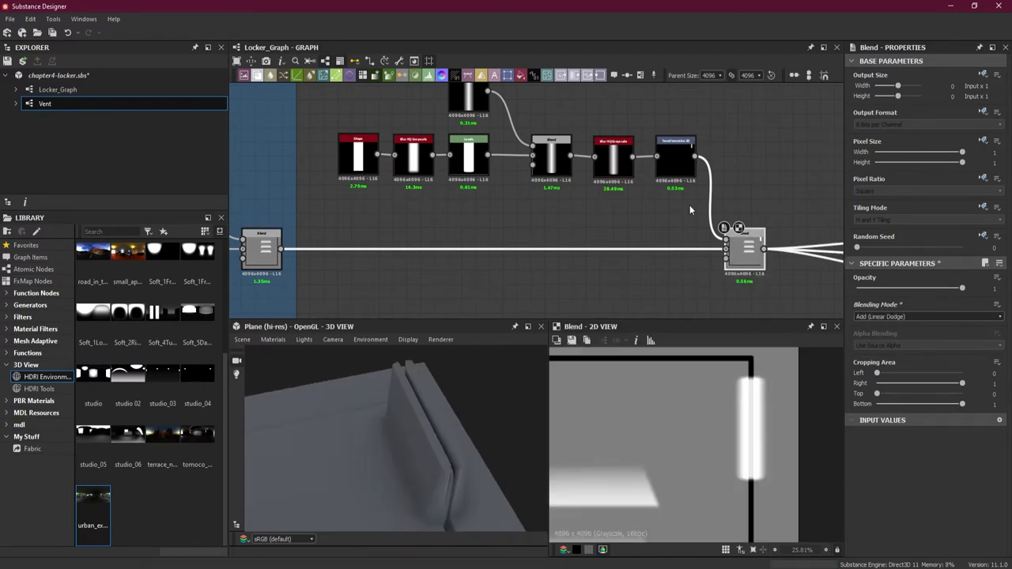
Shrink the bar around its centre and shorten it vertically with the Transformation 2D node, at offset X about -2.4223, Y about 2.1382
scroll(689, 205, "down", 2)
scroll(460, 401, "down", 2)
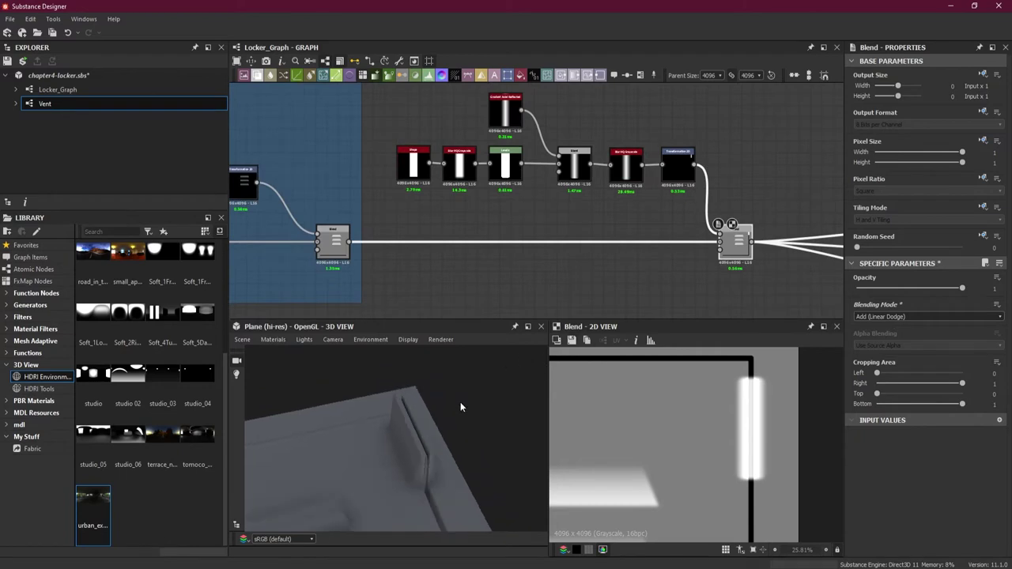
left_click_drag(460, 402, 434, 497)
scroll(402, 426, "down", 1)
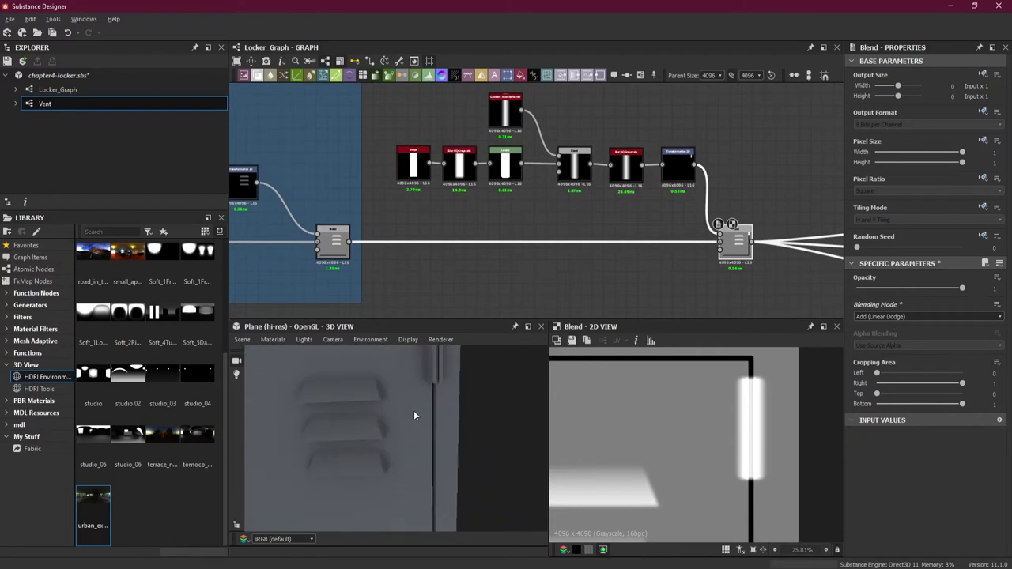
mouse_move(416, 414)
left_mouse_down()
mouse_move(422, 395)
mouse_move(406, 423)
mouse_move(400, 396)
mouse_move(434, 376)
mouse_move(411, 431)
mouse_move(421, 430)
left_mouse_up()
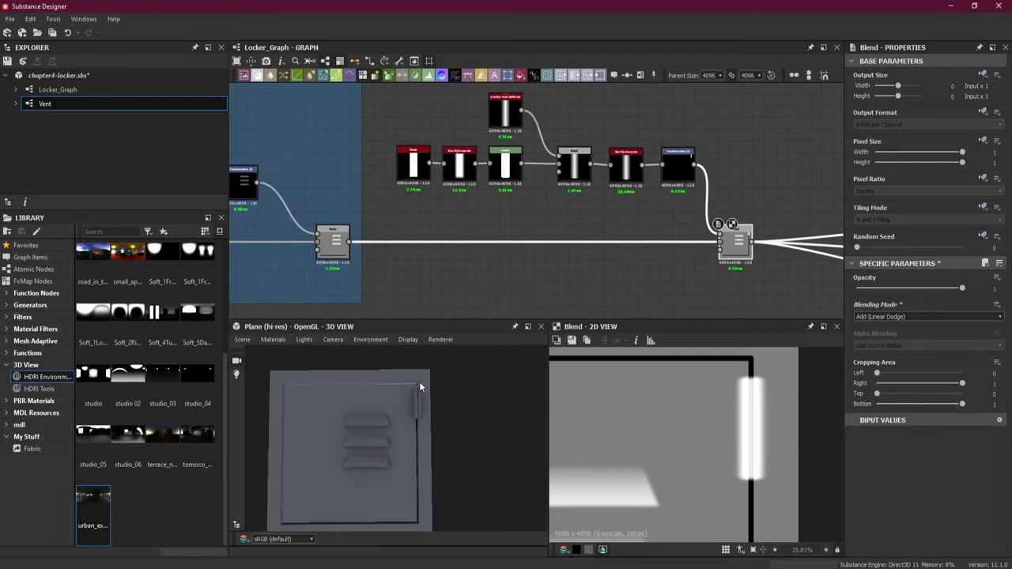
scroll(419, 383, "up", 2)
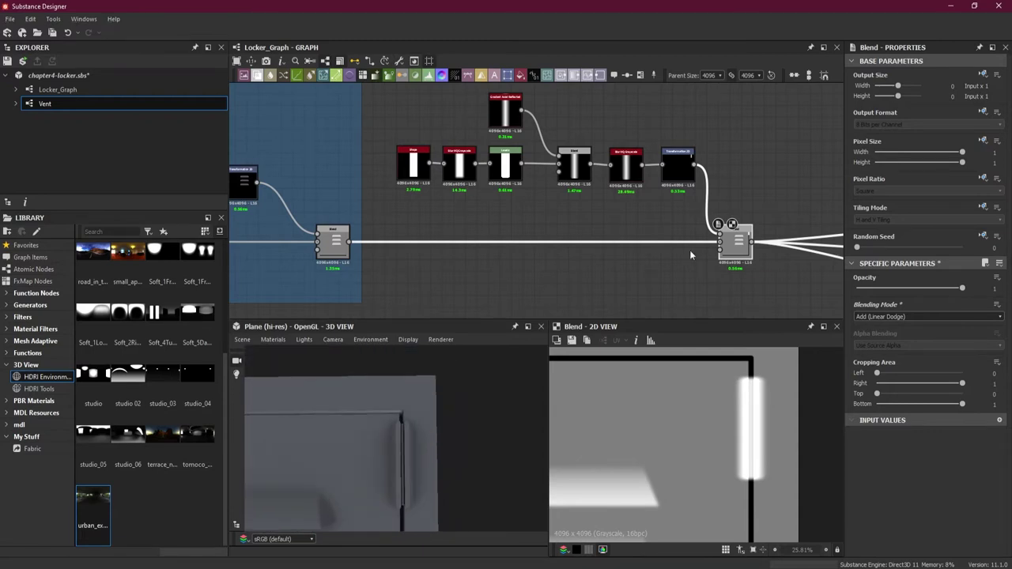
left_click(678, 163)
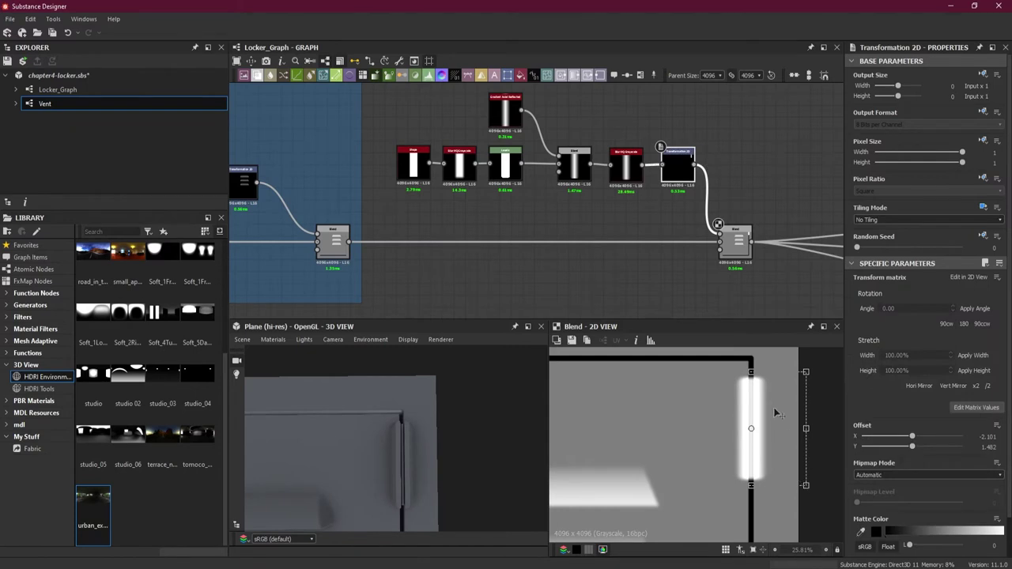
left_click(731, 251)
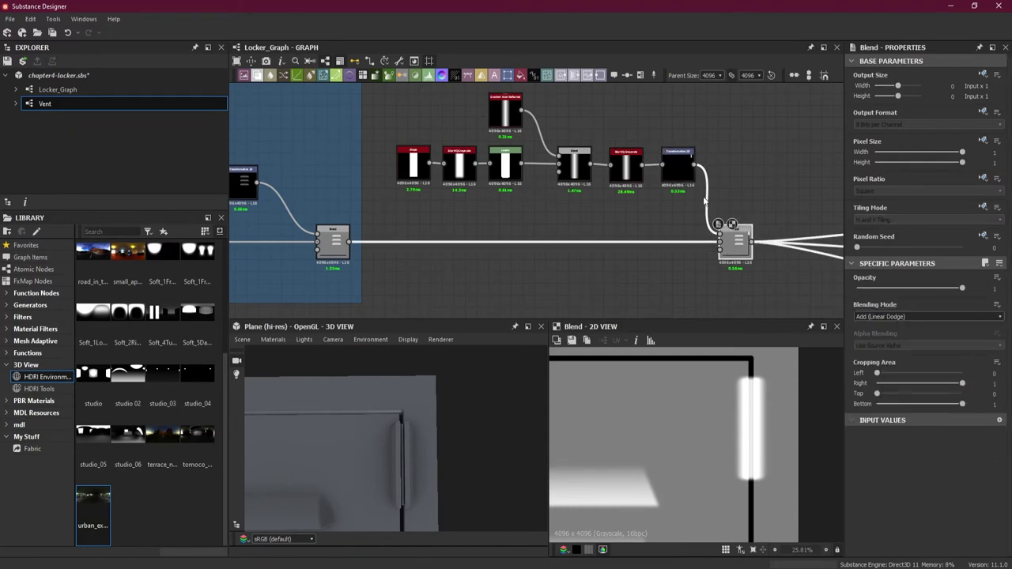
left_click(677, 164)
left_click_drag(805, 485, 799, 477)
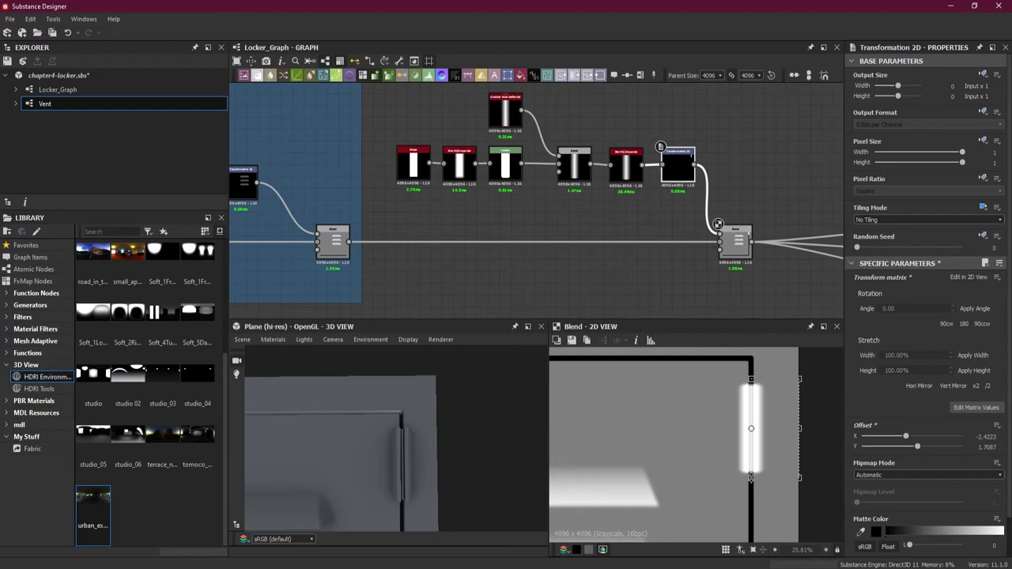
left_click_drag(750, 478, 751, 467)
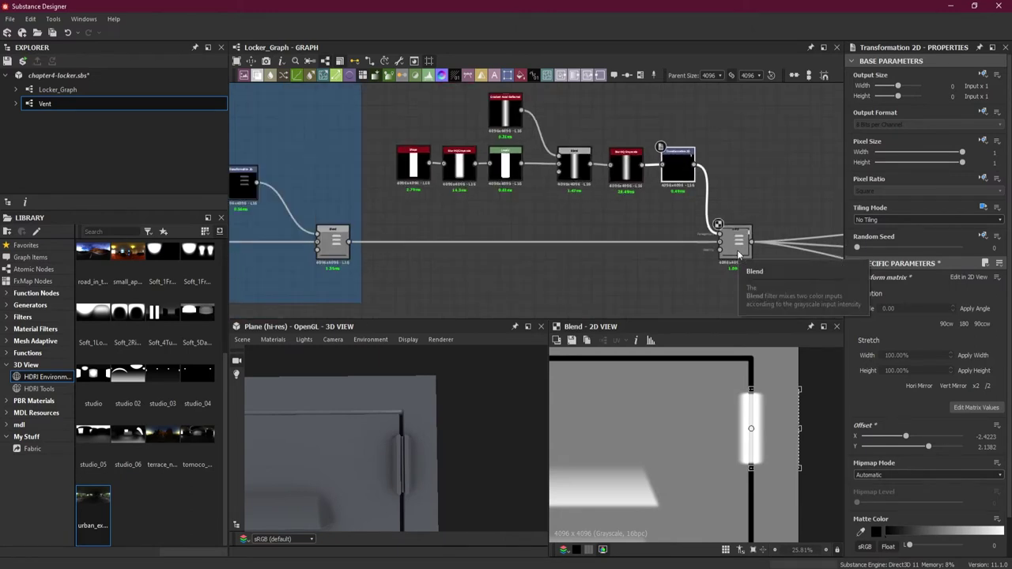
Insert a Blend node between the Transformation 2D and the final Blend, and space the nodes apart to make room for another branch
left_click_drag(737, 253, 807, 253)
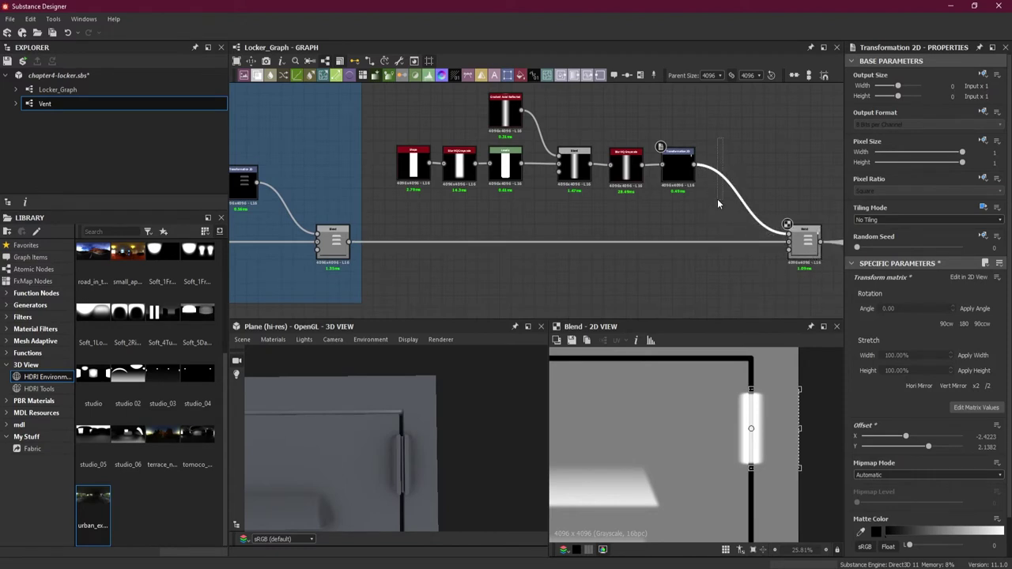
key("space")
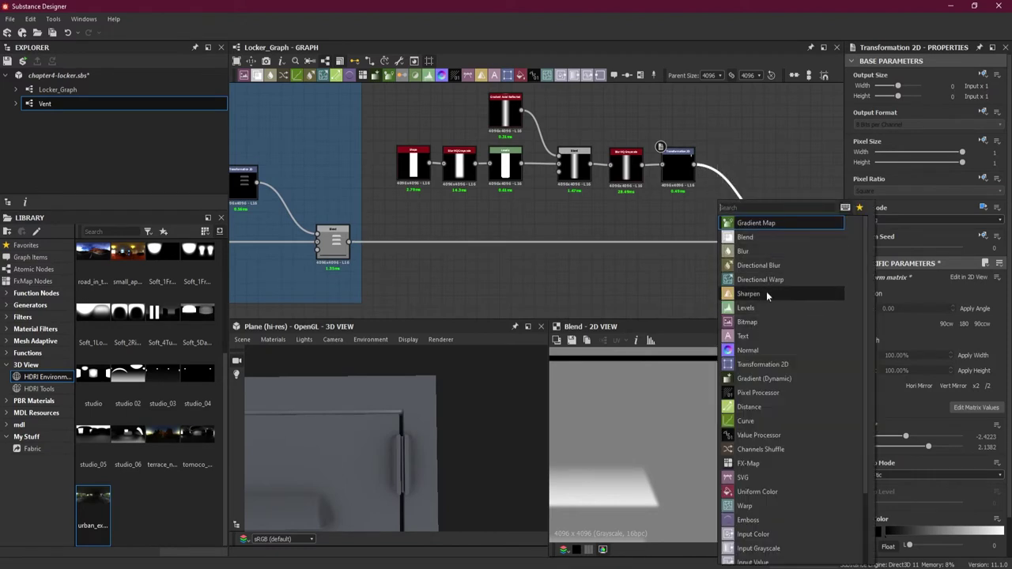
left_click(751, 237)
left_click_drag(747, 217, 748, 179)
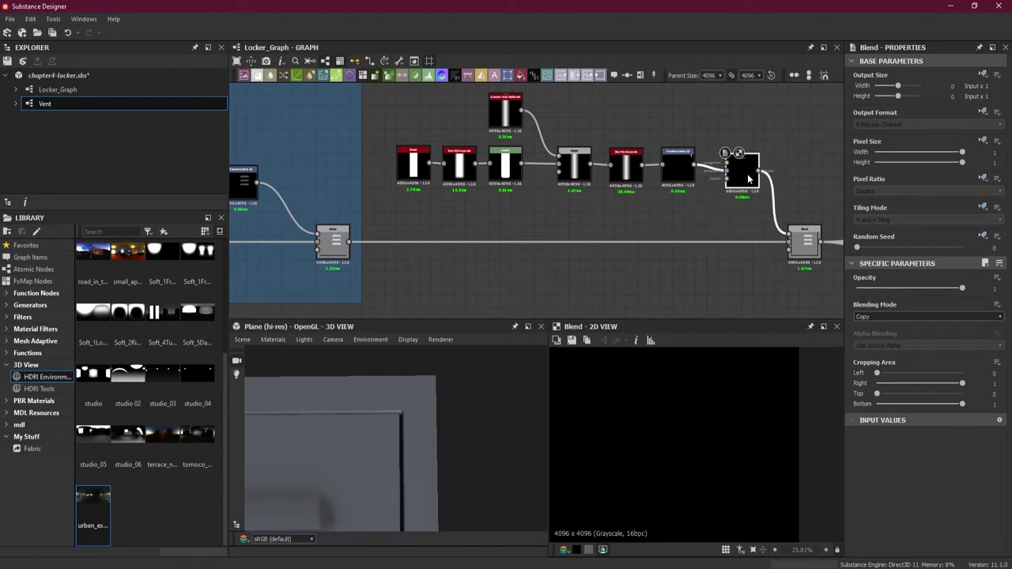
middle_click_drag(744, 208, 625, 215)
left_click_drag(681, 247, 781, 247)
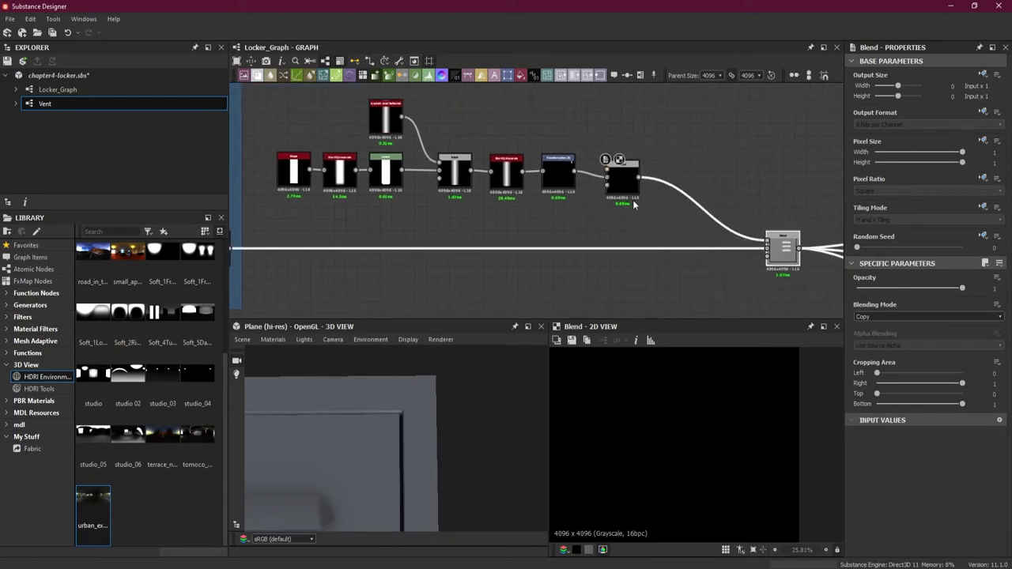
left_click_drag(620, 182, 667, 181)
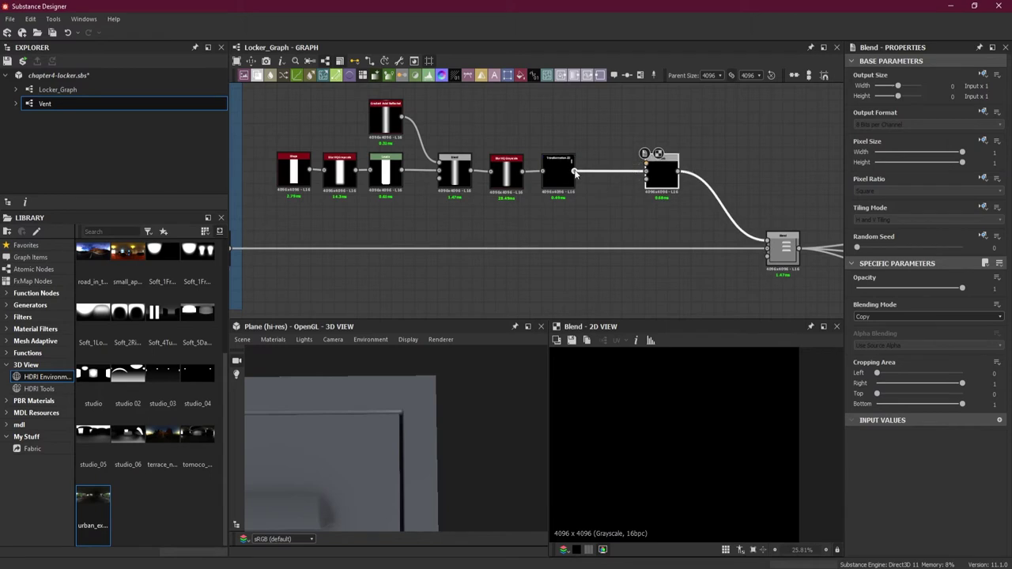
left_click_drag(596, 207, 595, 209)
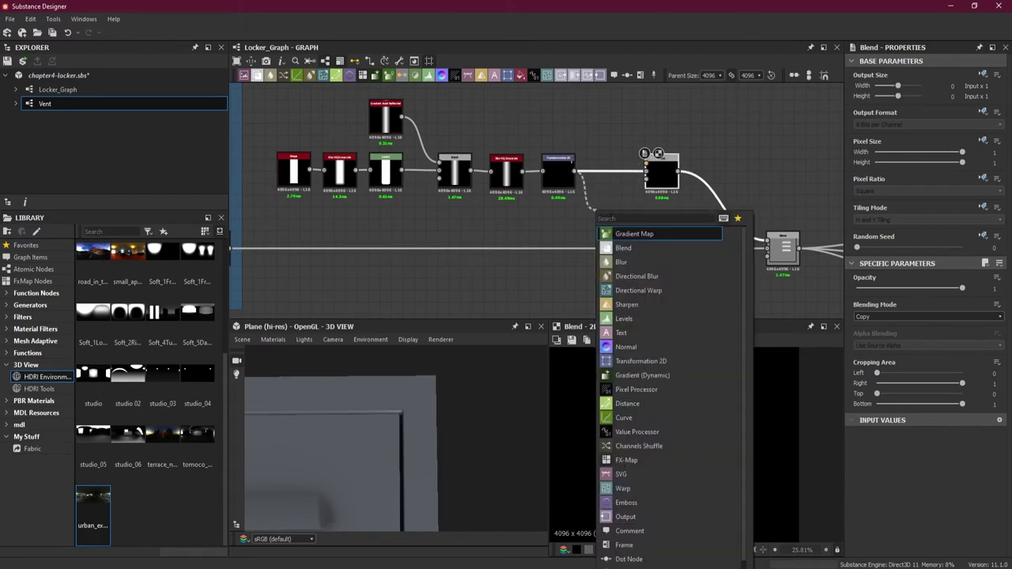
left_click(641, 248)
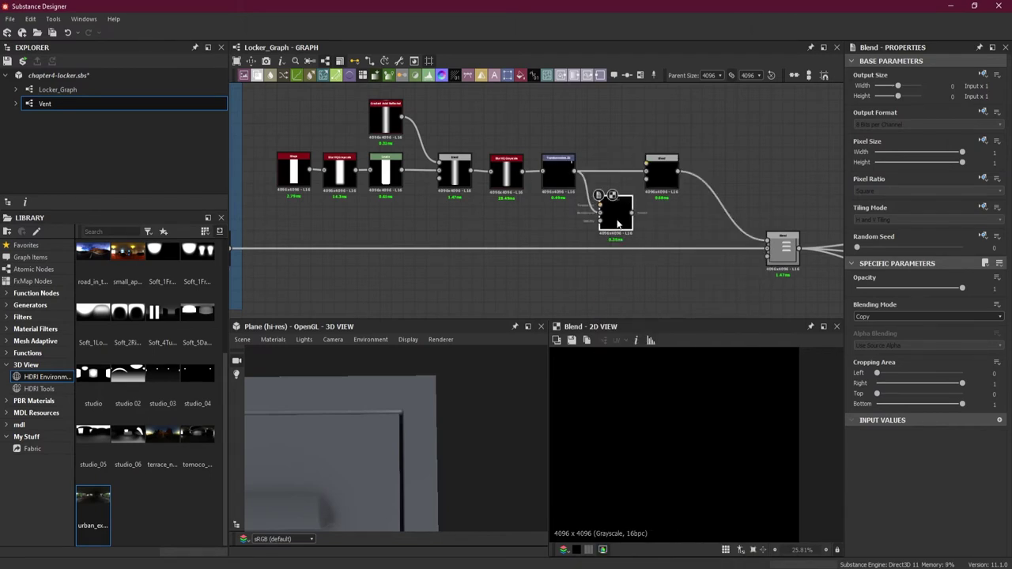
left_click_drag(615, 228, 611, 221)
key("Delete")
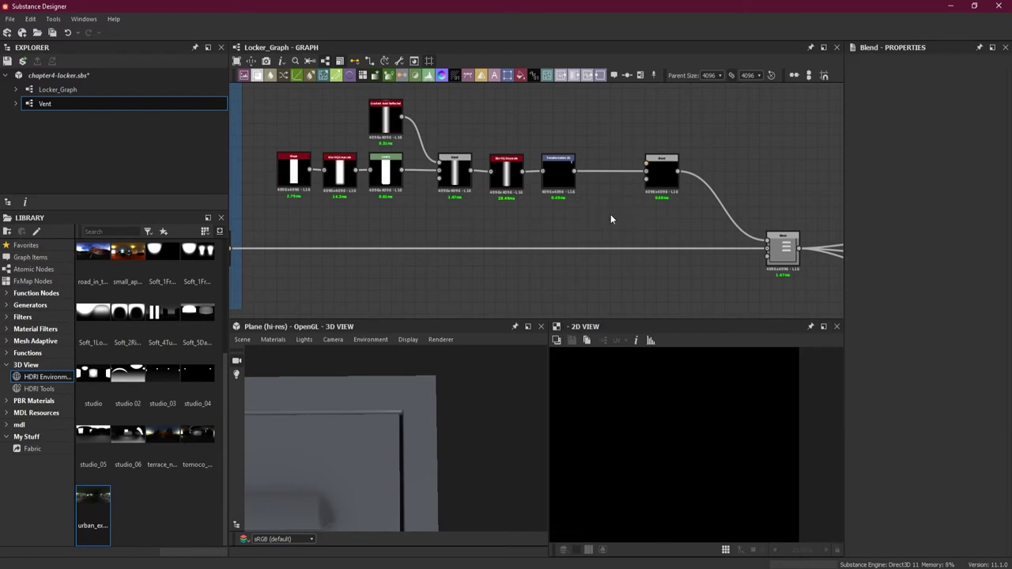
Branch a second Transformation 2D off the first into the new Blend's background input, and route the first one into its foreground
left_click_drag(595, 215, 593, 210)
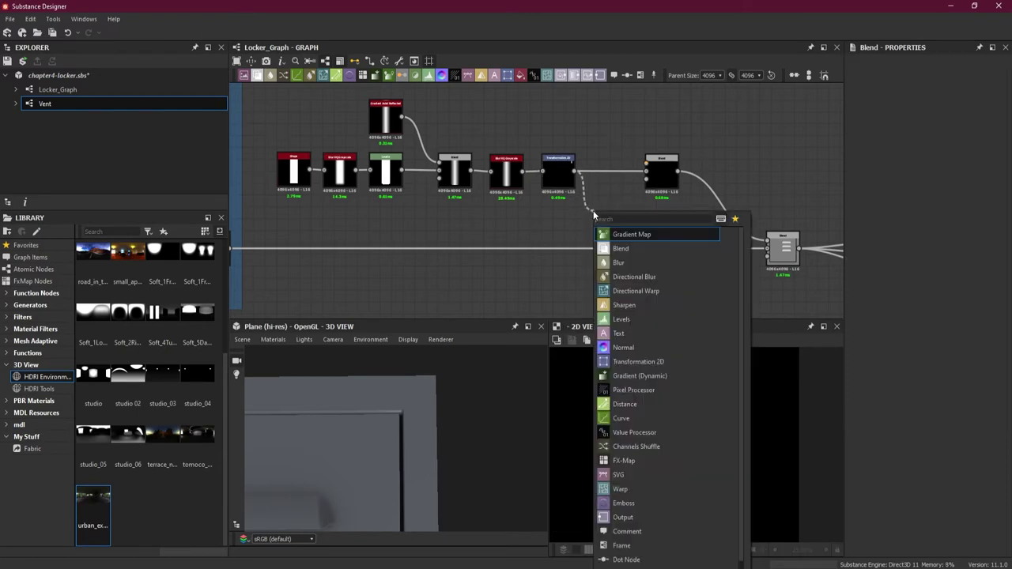
left_click(640, 356)
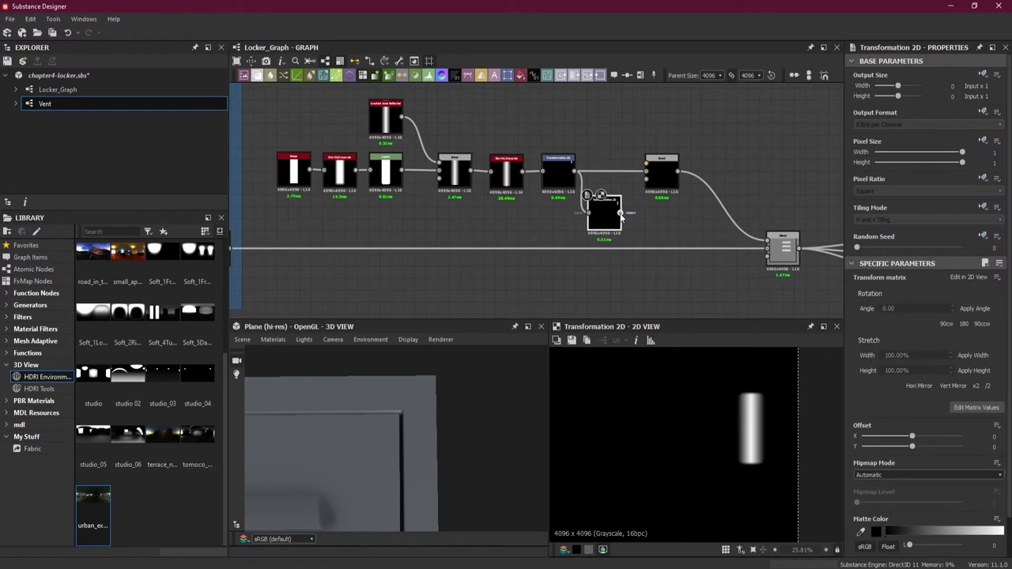
left_click_drag(638, 186, 646, 170)
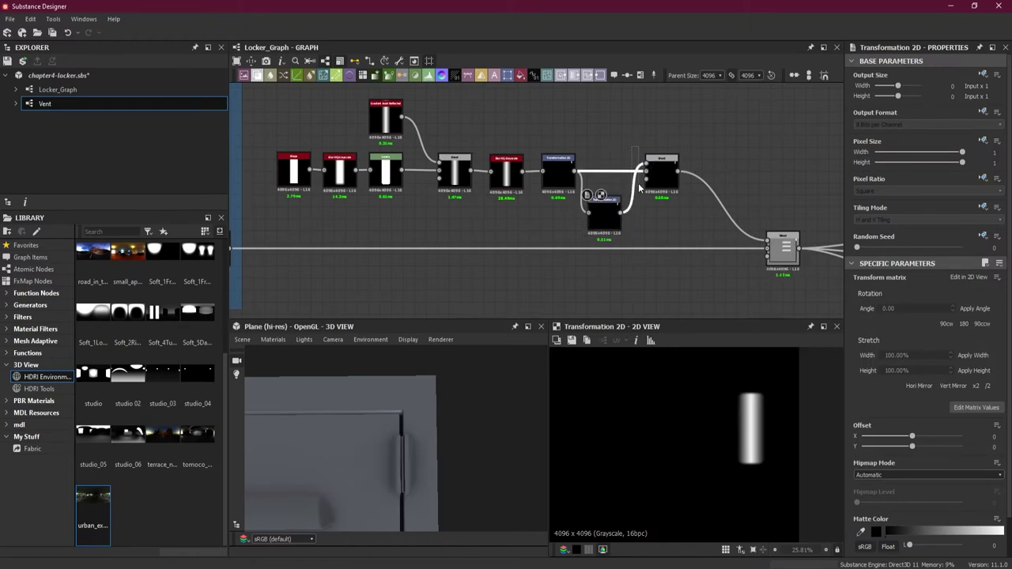
left_click_drag(638, 187, 645, 164)
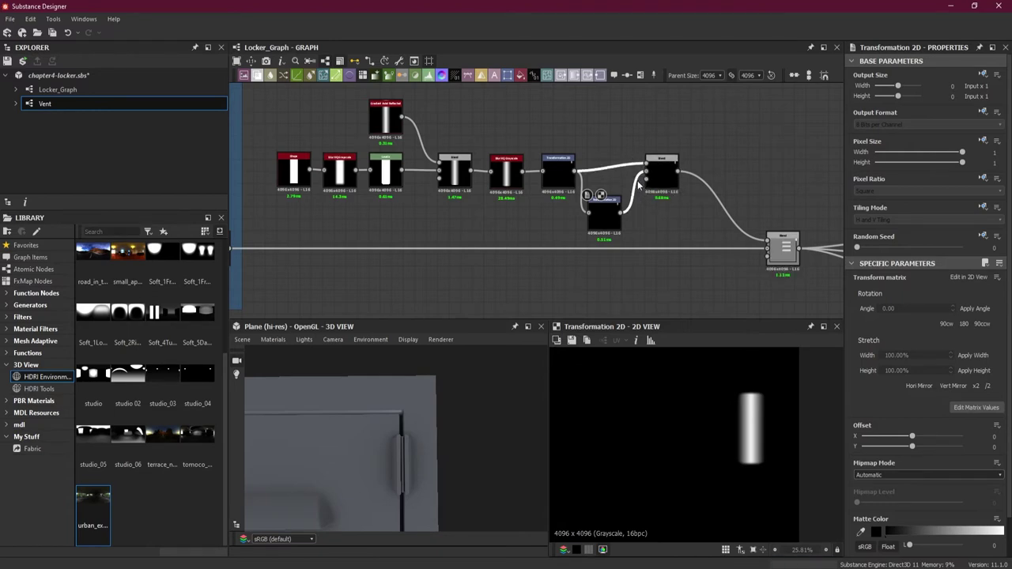
Set the new Blend's blending mode to Add (Linear Dodge) and inspect the bar on the door's edge in 3D
scroll(638, 184, "up", 2)
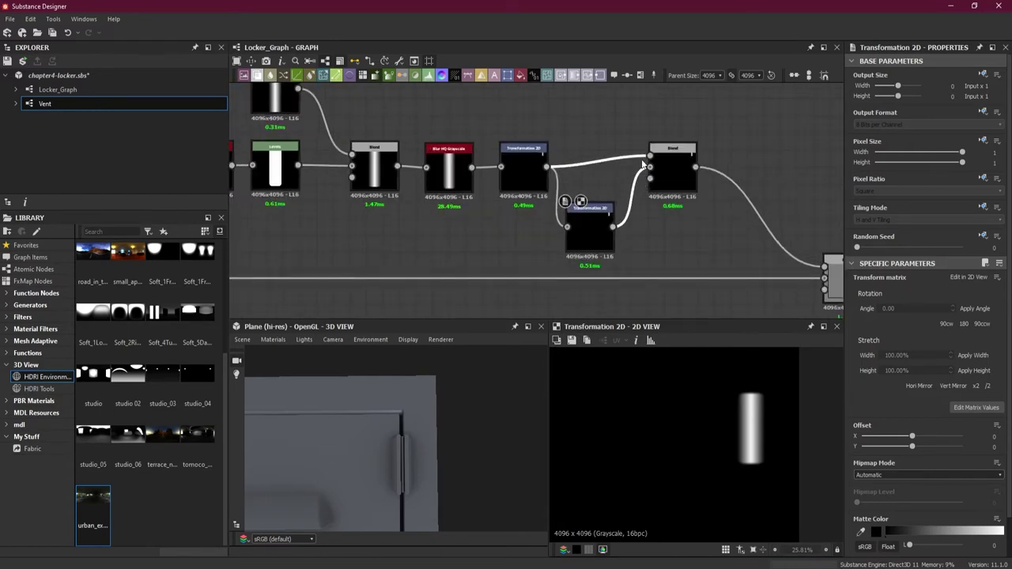
scroll(666, 220, "down", 1)
left_click(670, 176)
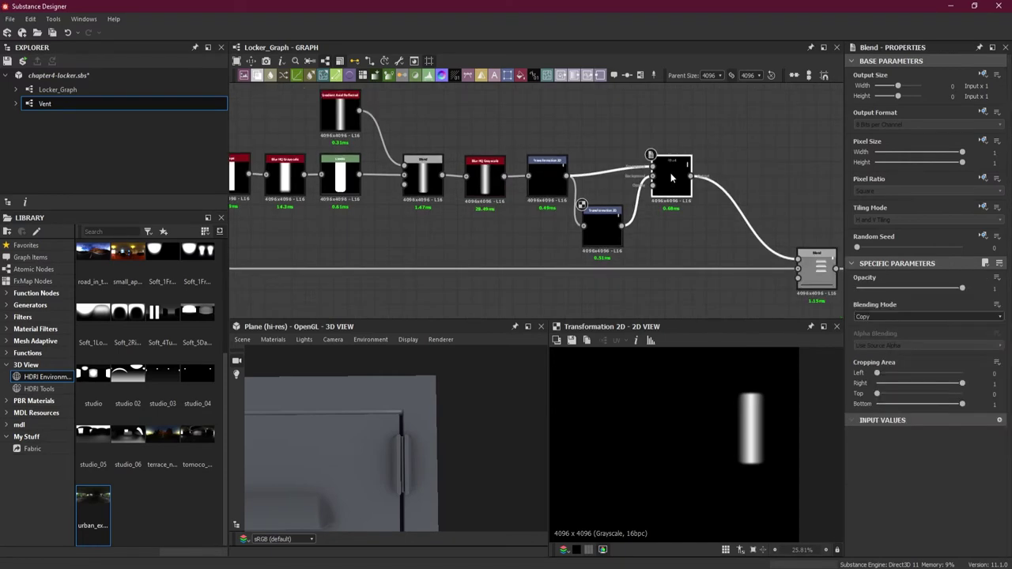
left_click(906, 314)
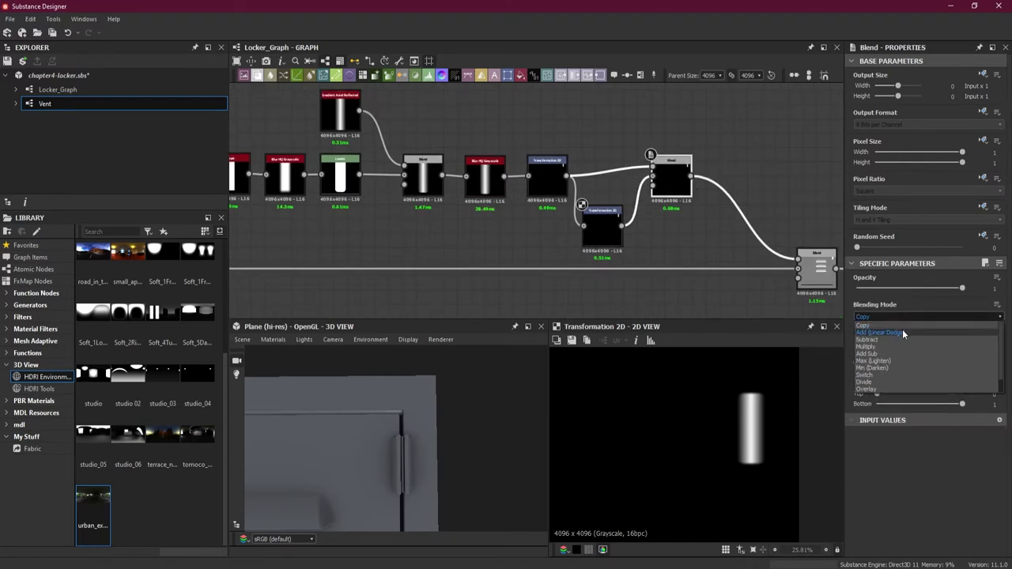
left_click(903, 333)
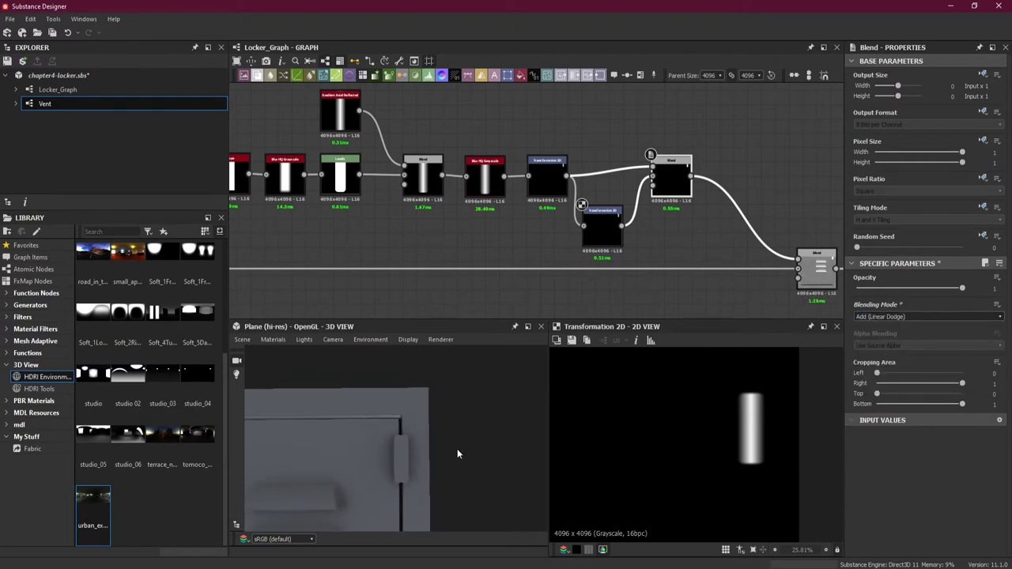
left_click_drag(458, 456, 447, 381)
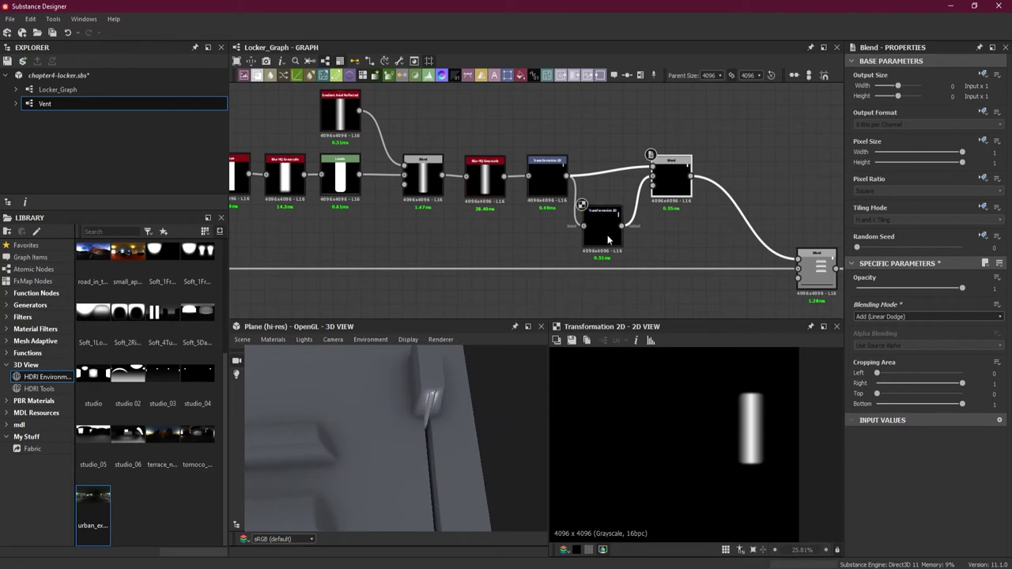
With the final Blend previewed, move the second Transformation 2D's bar down the door's edge to offset Y -0.5735
double_click(814, 274)
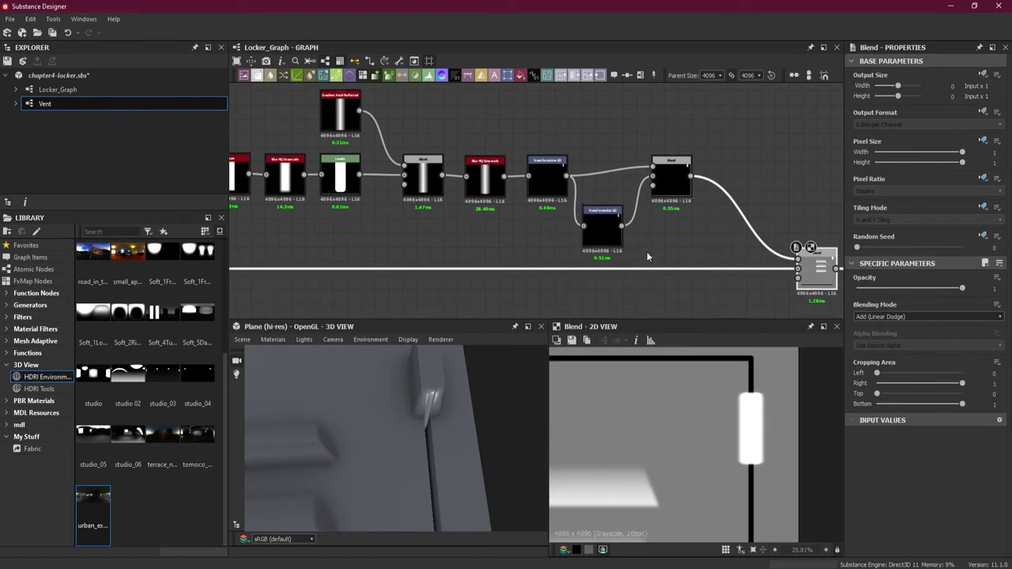
left_click(602, 227)
scroll(767, 430, "down", 1)
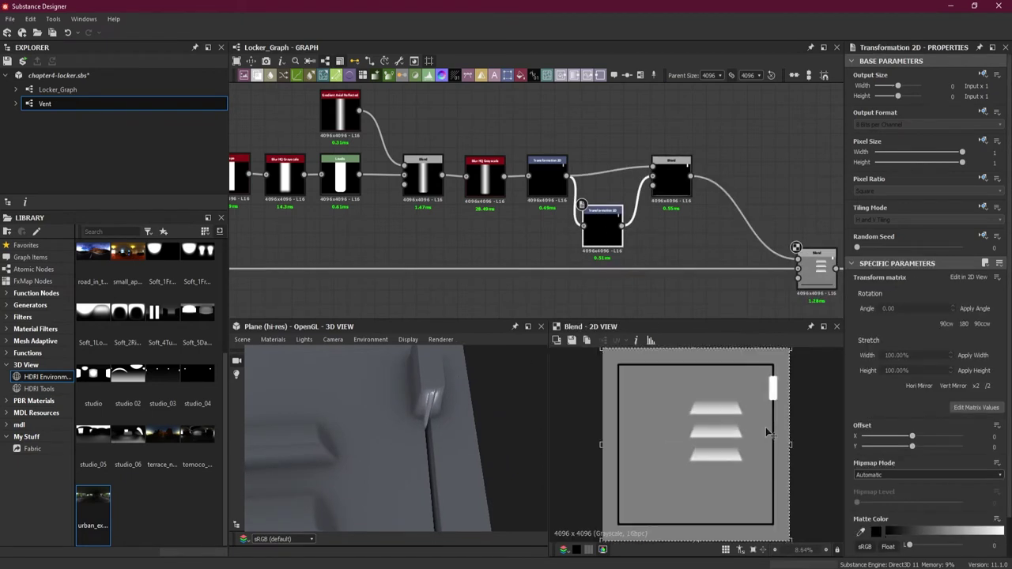
left_click_drag(774, 395, 774, 504)
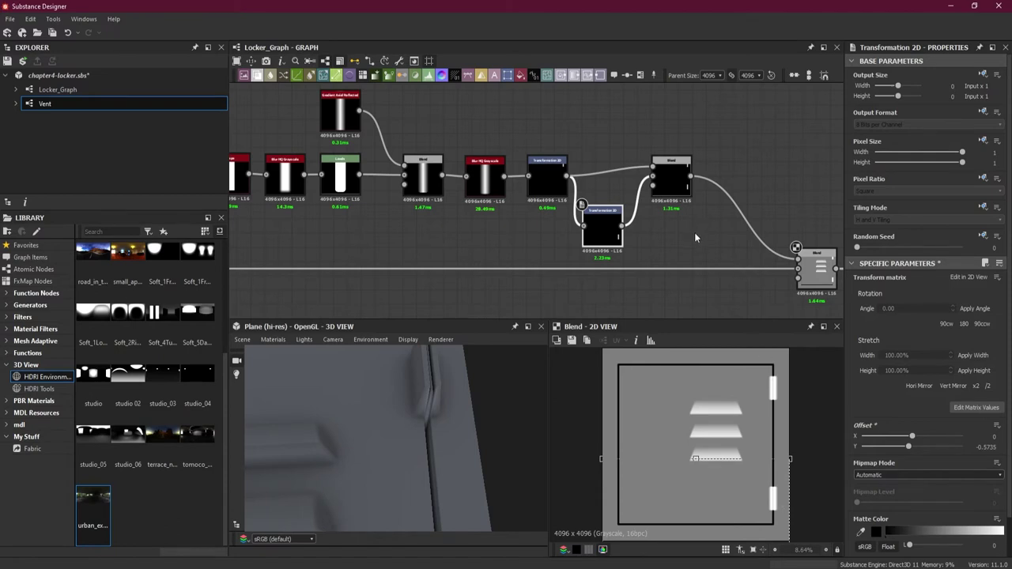
Move the final Blend farther from the bar branch and insert another Blend node on the connection leading into it
scroll(694, 234, "down", 3)
middle_click_drag(694, 234, 643, 222)
scroll(646, 223, "up", 2)
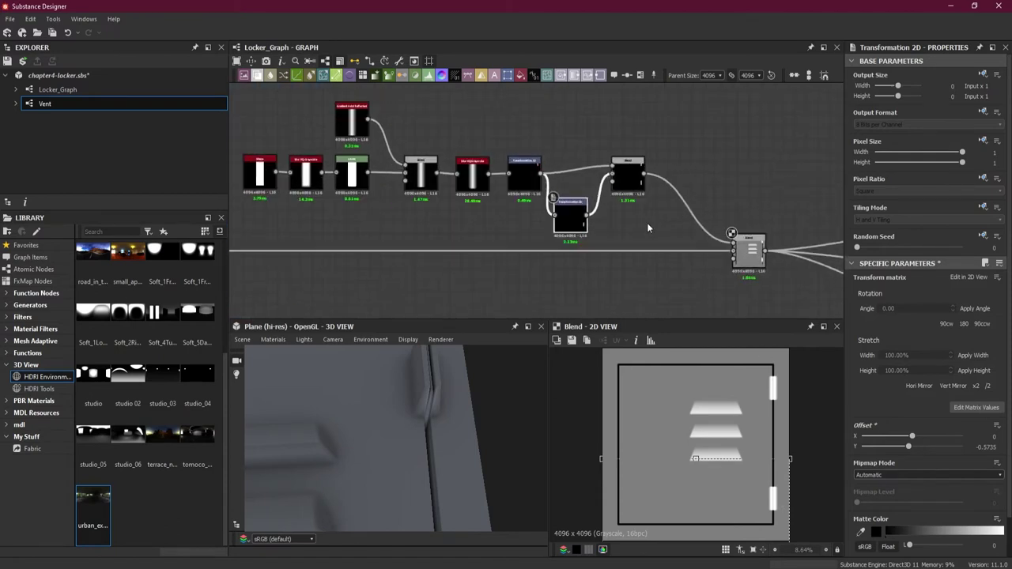
scroll(646, 228, "up", 1)
scroll(646, 227, "down", 1)
left_click_drag(748, 255, 804, 258)
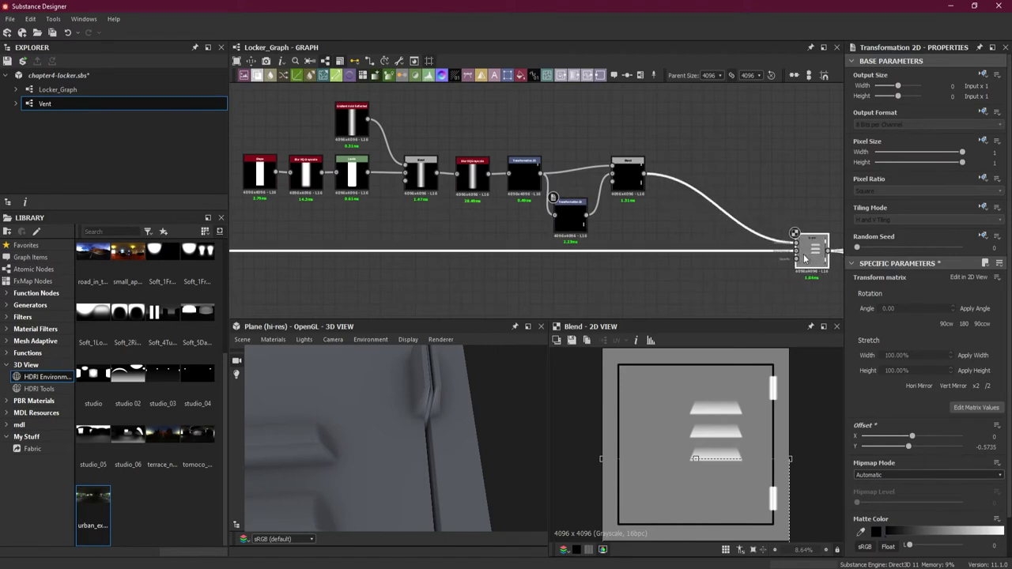
scroll(677, 210, "up", 1)
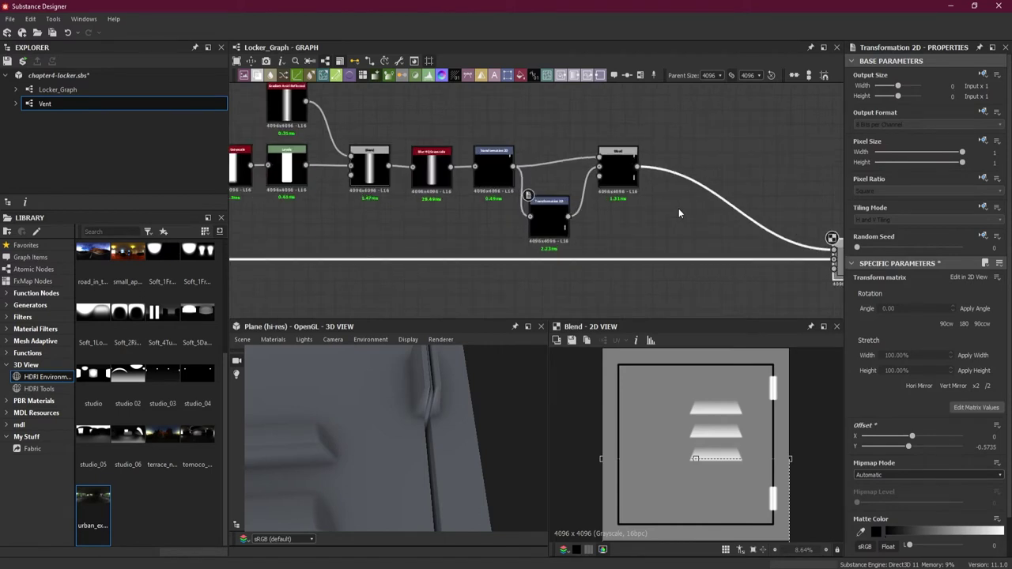
key("space")
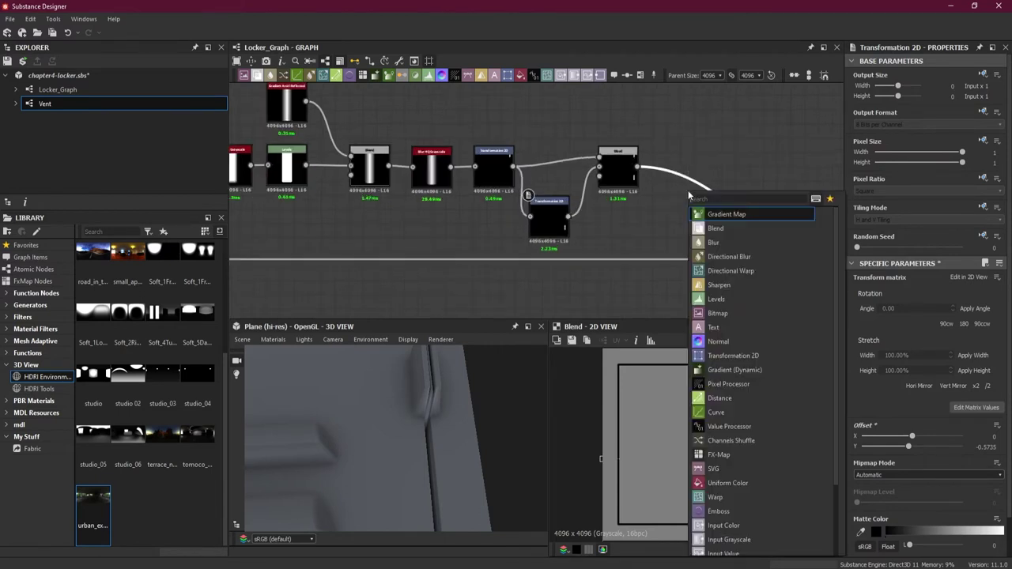
left_click(715, 229)
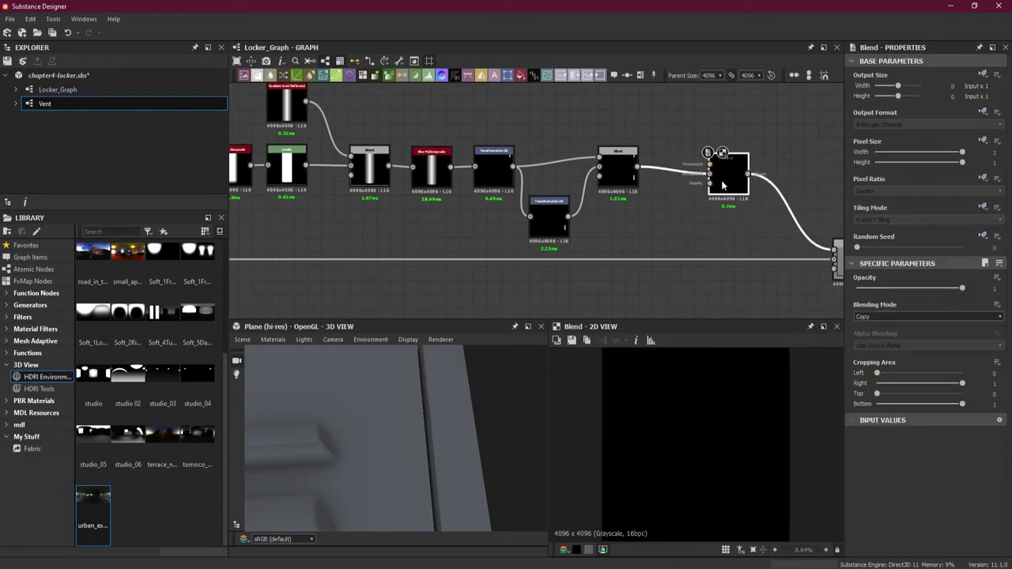
Route the two-bar Blend into the new Blend's foreground, and feed its background from a third Transformation 2D branched off the second
left_click(678, 194)
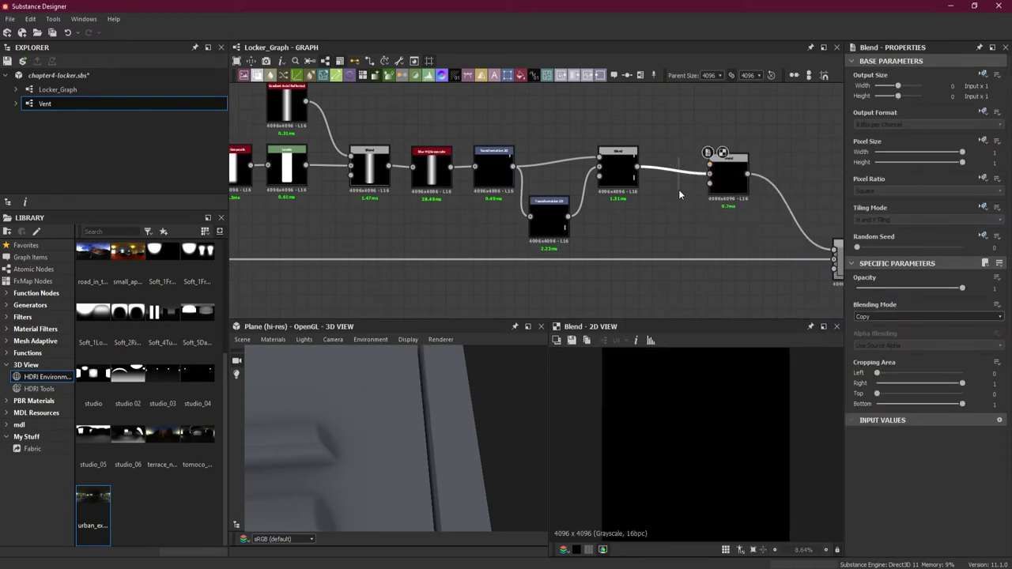
left_click_drag(709, 172, 711, 166)
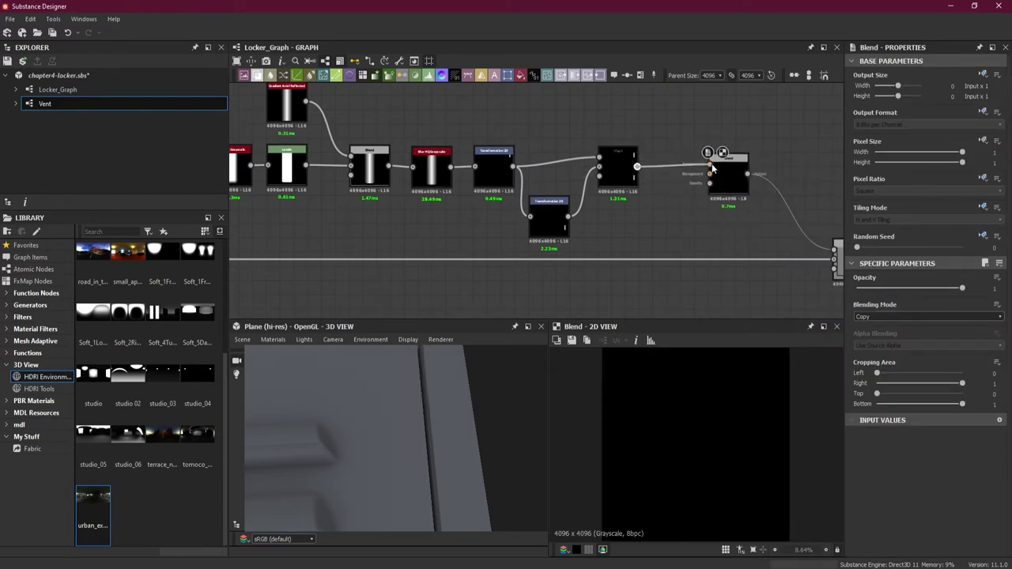
left_click_drag(621, 227, 728, 179)
left_click(672, 372)
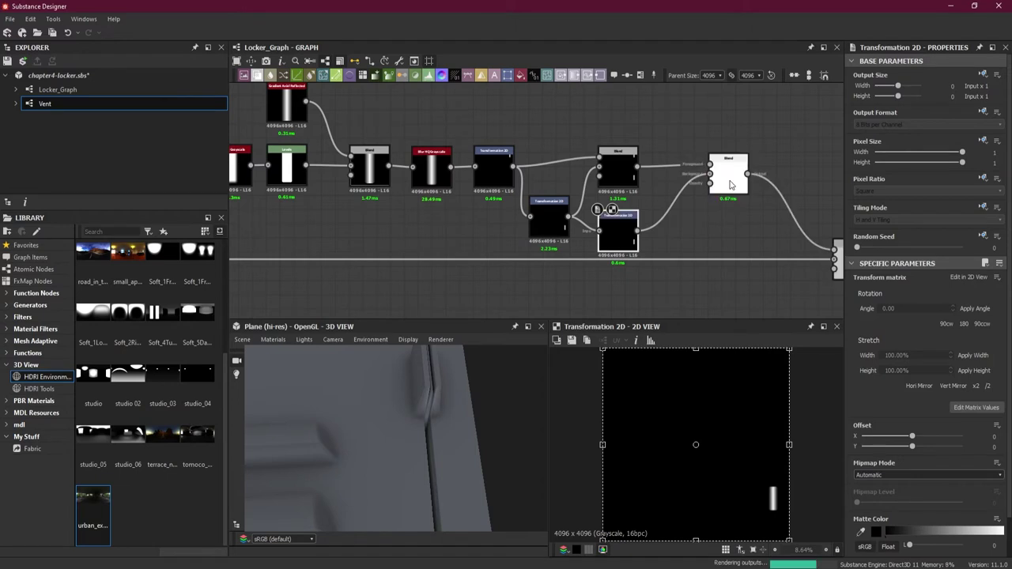
Set the newly inserted Blend's blending mode to Add (Linear Dodge)
left_click(728, 180)
left_click(887, 316)
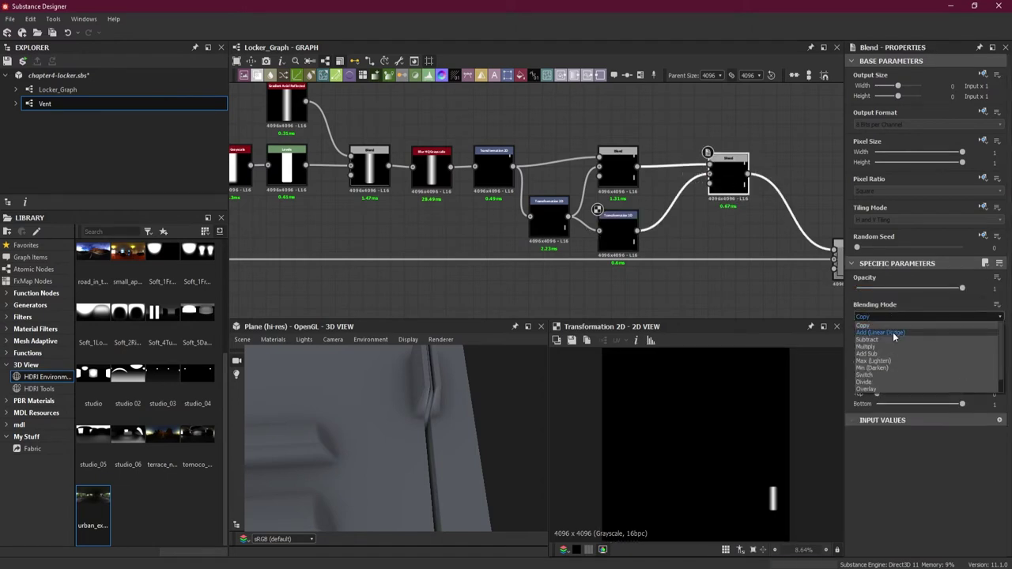
left_click(893, 334)
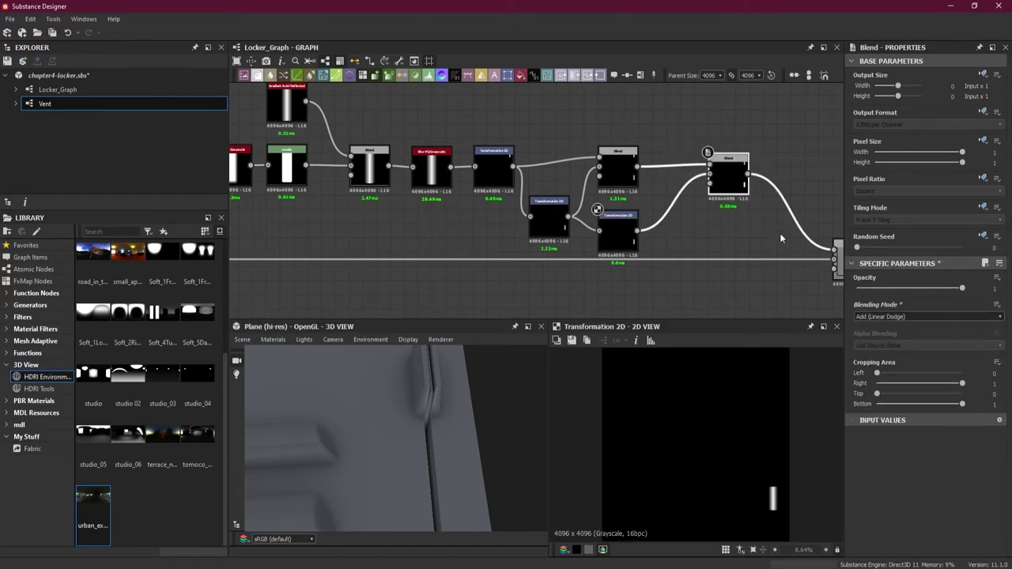
Move the third Transformation 2D's bar midway between the other two at offset Y 0.291, and inspect the locker in 3D
middle_click_drag(780, 238, 667, 227)
double_click(760, 261)
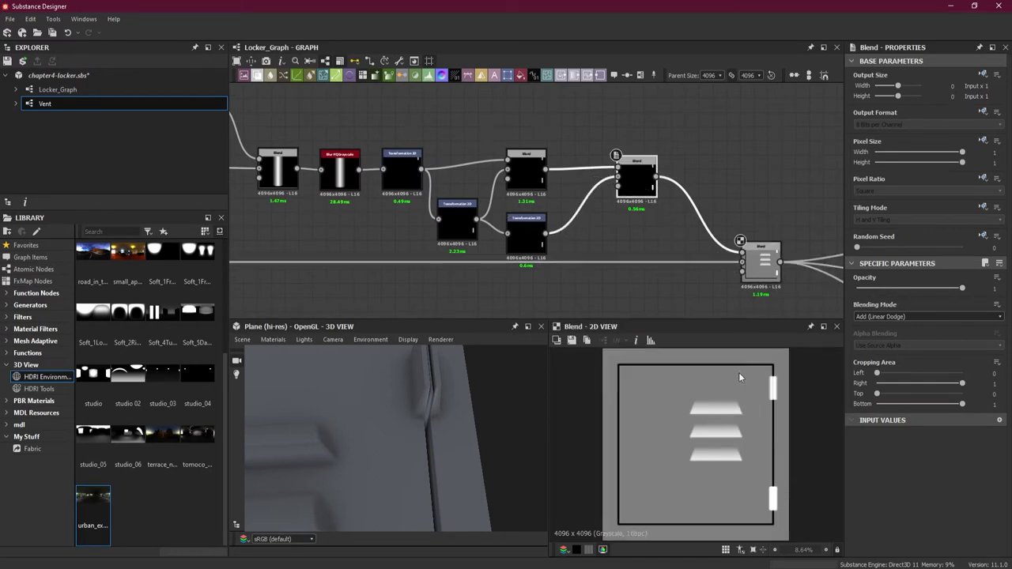
left_click(526, 238)
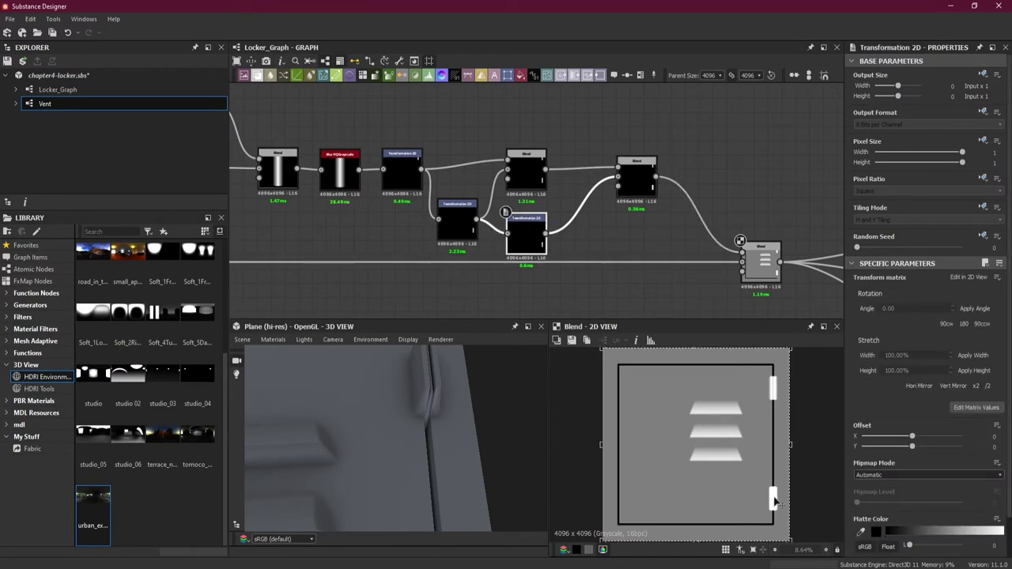
left_click_drag(775, 503, 775, 448)
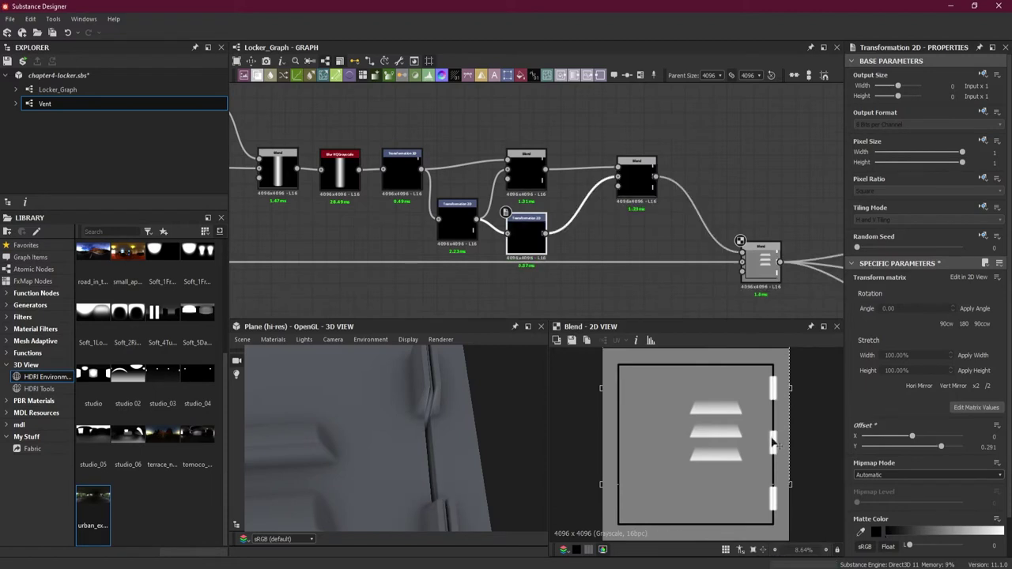
scroll(408, 448, "down", 5)
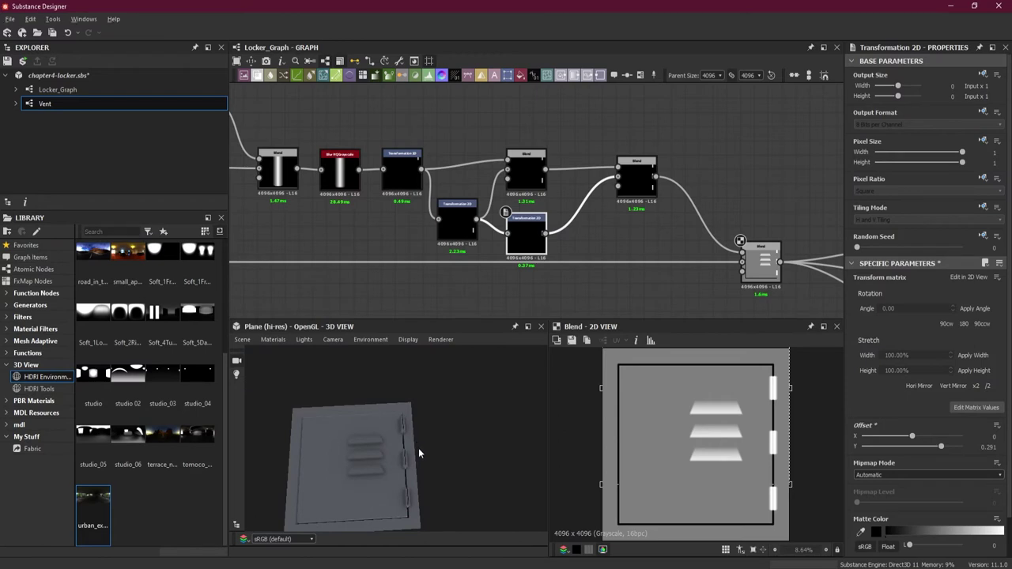
left_click_drag(419, 448, 445, 441)
scroll(452, 423, "up", 3)
left_click_drag(494, 388, 485, 410)
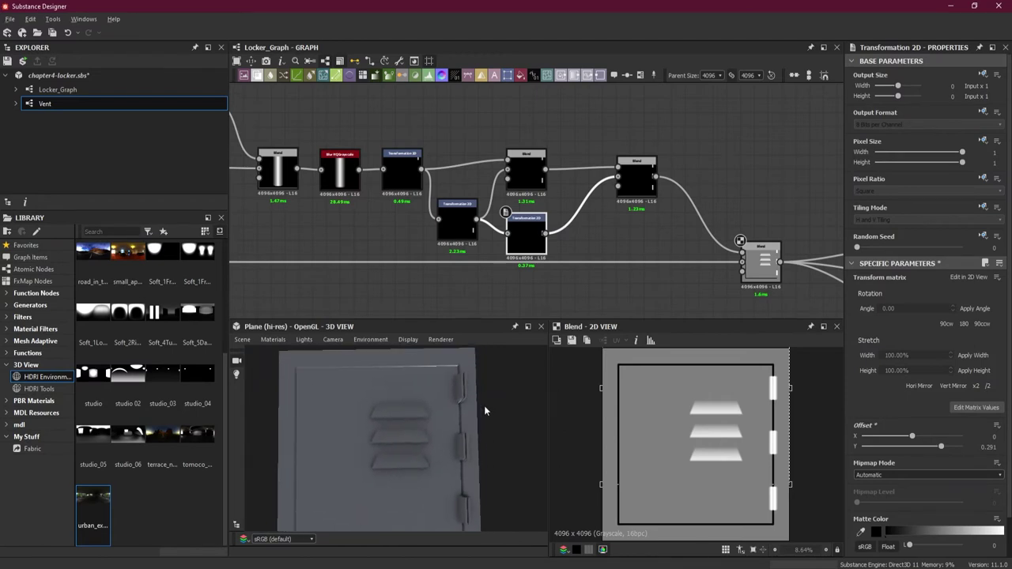
Change the final Blend's blending mode to Subtract and inspect a hinge recess on the door gap in 3D
scroll(642, 303, "up", 3)
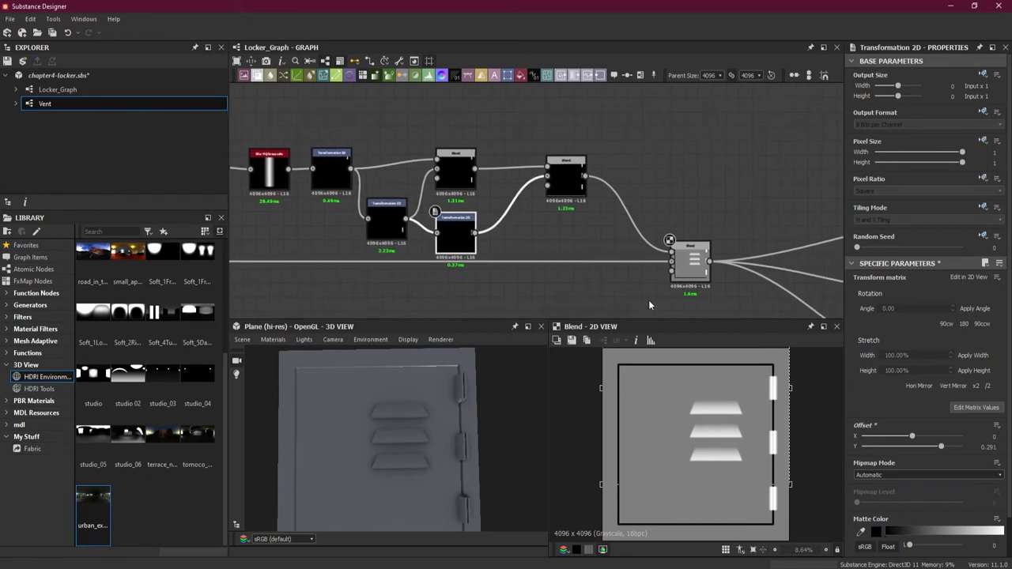
left_click(731, 225)
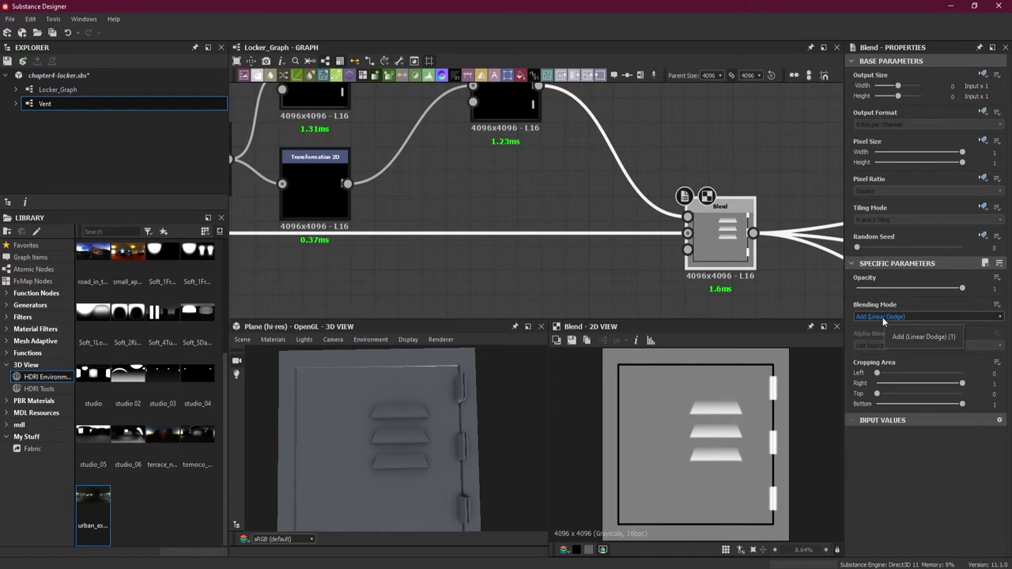
left_click(882, 314)
left_click(888, 340)
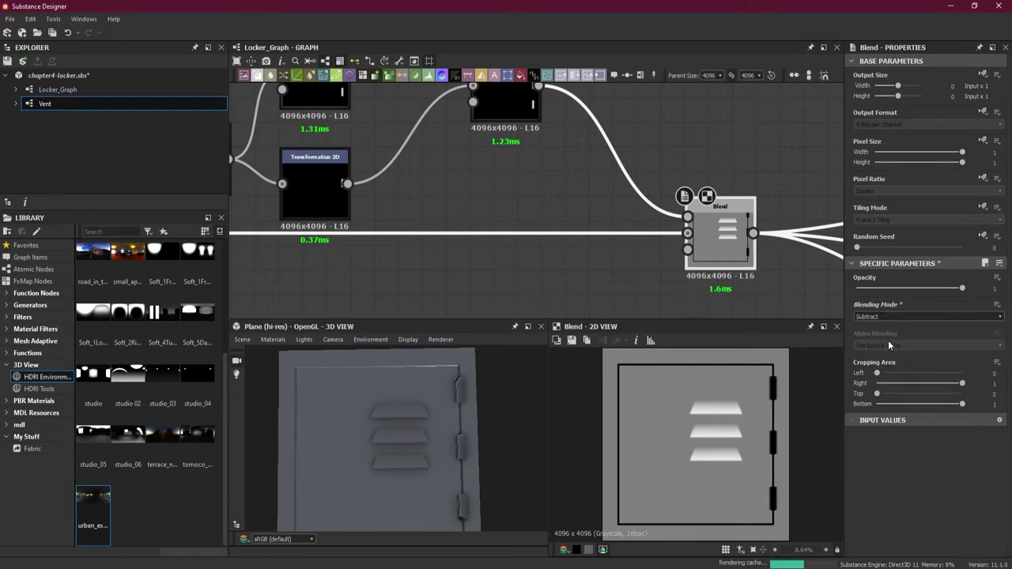
mouse_move(514, 457)
left_mouse_down()
mouse_move(479, 457)
mouse_move(474, 440)
mouse_move(479, 452)
mouse_move(429, 441)
mouse_move(473, 444)
mouse_move(479, 425)
mouse_move(482, 435)
mouse_move(453, 426)
mouse_move(470, 440)
mouse_move(506, 440)
left_mouse_up()
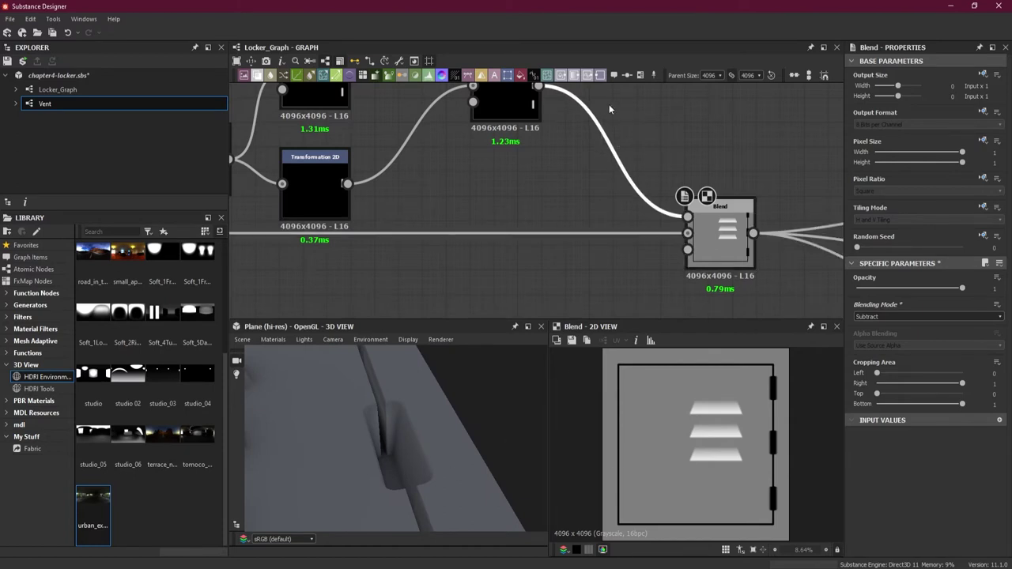
Insert a Levels node between the three-bar Blend and the final Blend, positioned between the two
key("space")
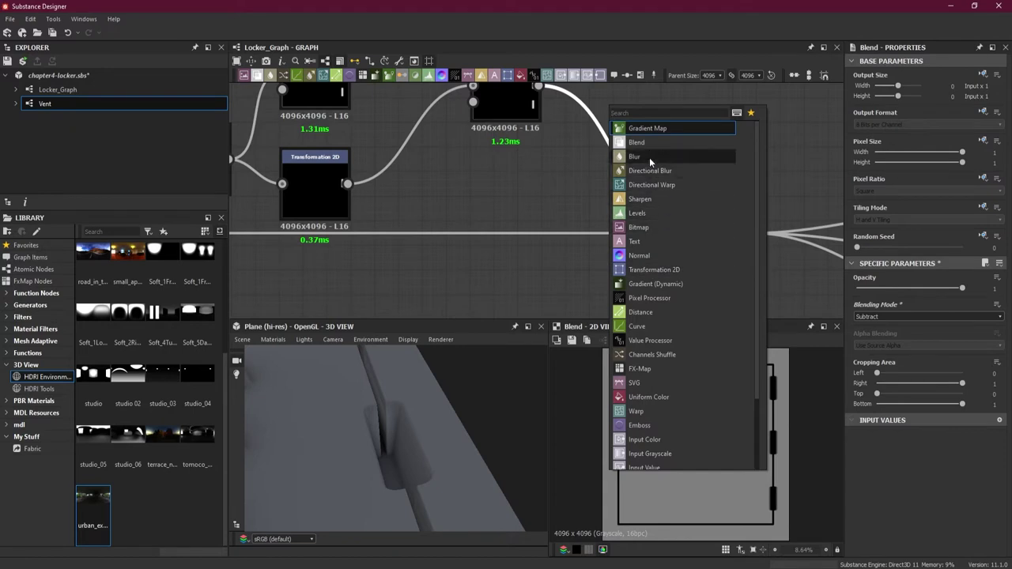
left_click(654, 213)
left_click_drag(619, 186, 608, 110)
middle_click_drag(609, 111, 607, 175)
left_click_drag(600, 118, 601, 192)
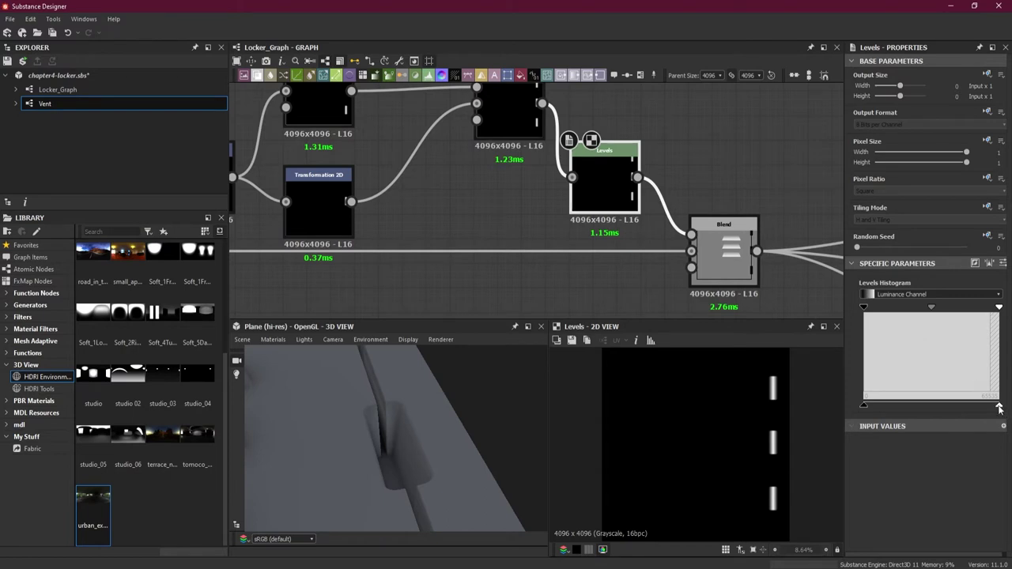
Lower the Levels node's output white to about 40% of the range and shift its midtone slightly toward black
left_click_drag(999, 407, 917, 410)
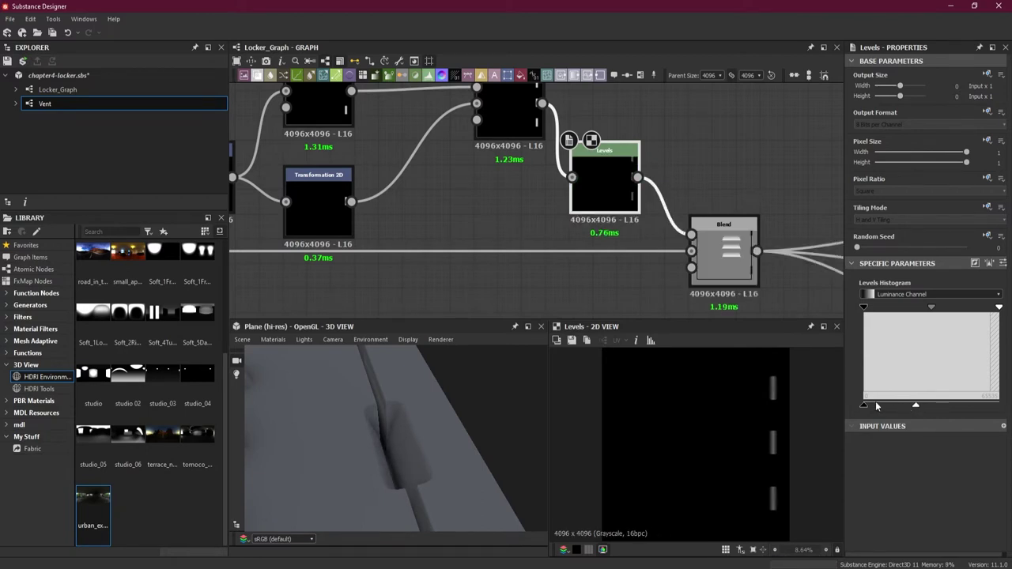
left_click_drag(865, 408, 832, 411)
left_click_drag(931, 309, 911, 314)
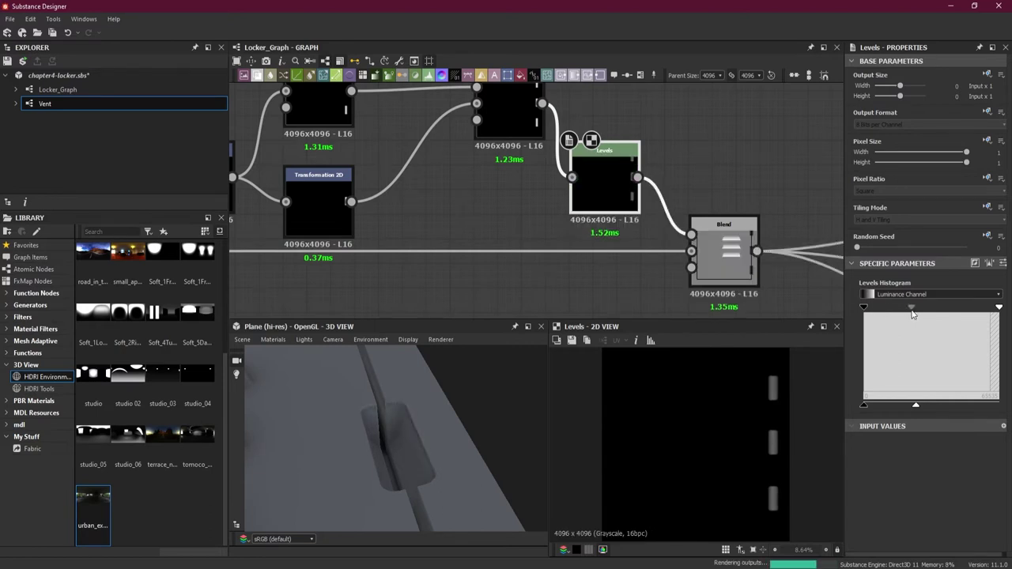
Try a lower input white point with an adjusted midtone on the Levels node, checking the hinge recess in 3D
left_click_drag(998, 313, 949, 312)
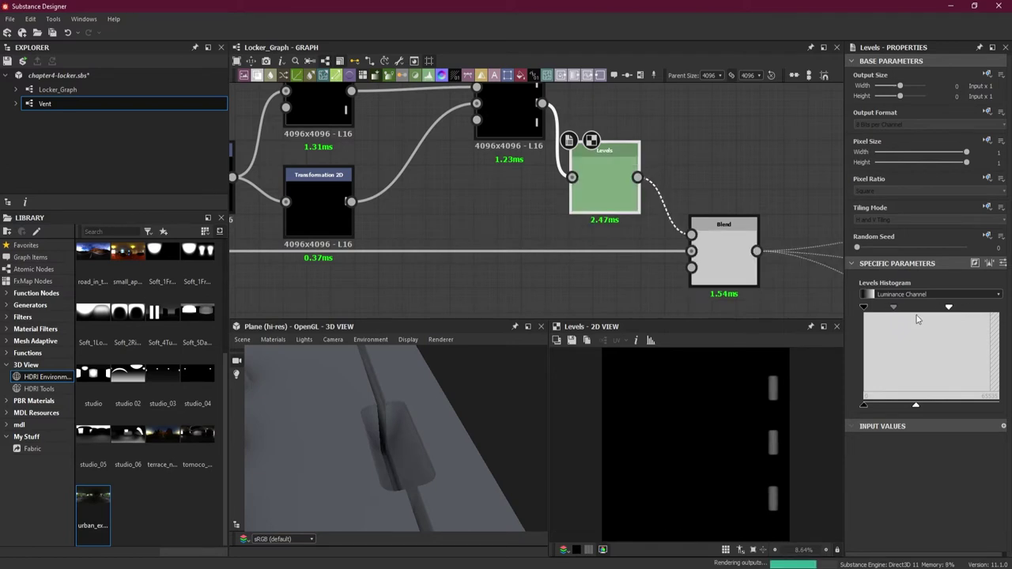
left_click_drag(875, 312, 900, 312)
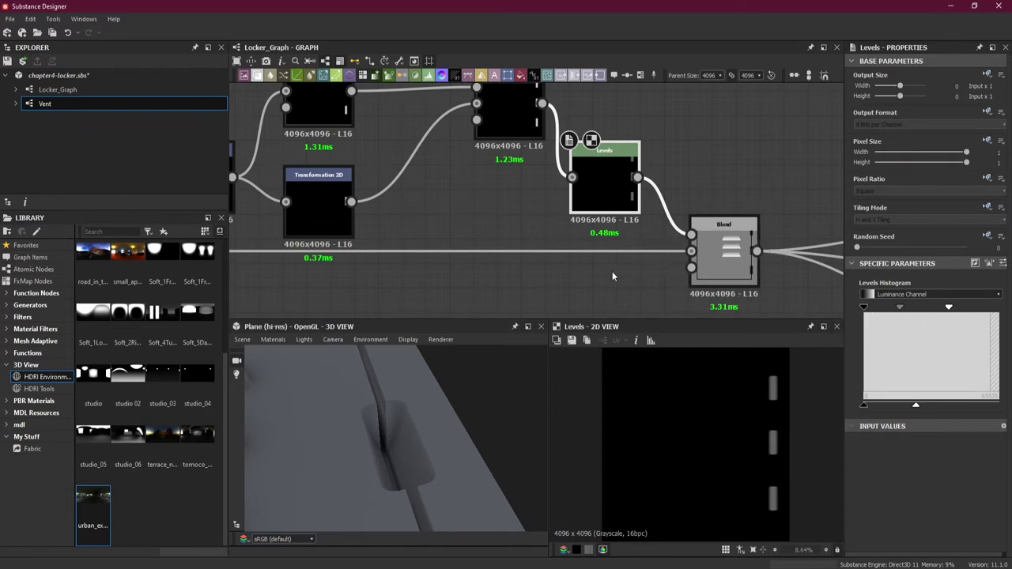
scroll(609, 269, "down", 5)
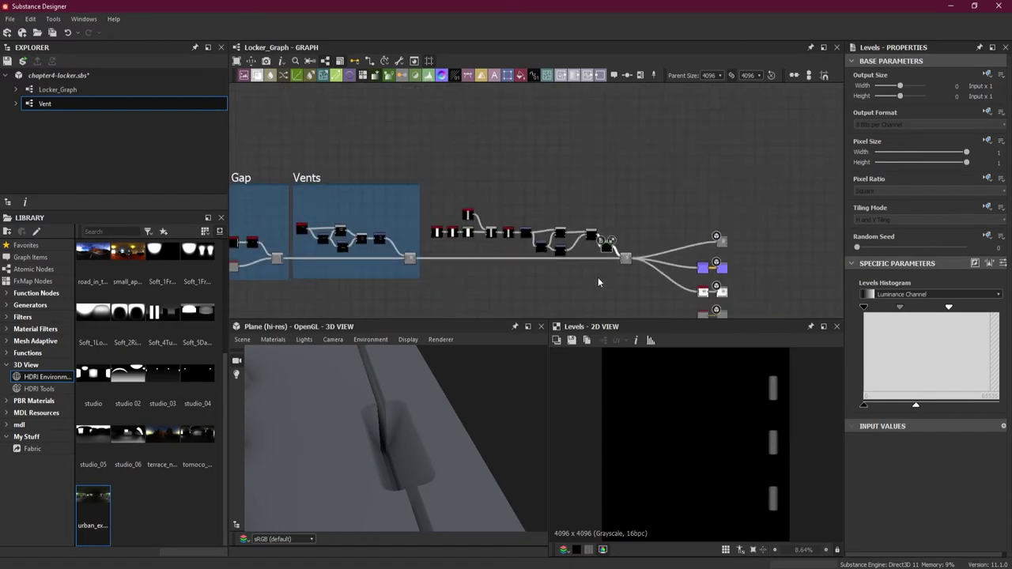
left_click_drag(471, 368, 431, 392)
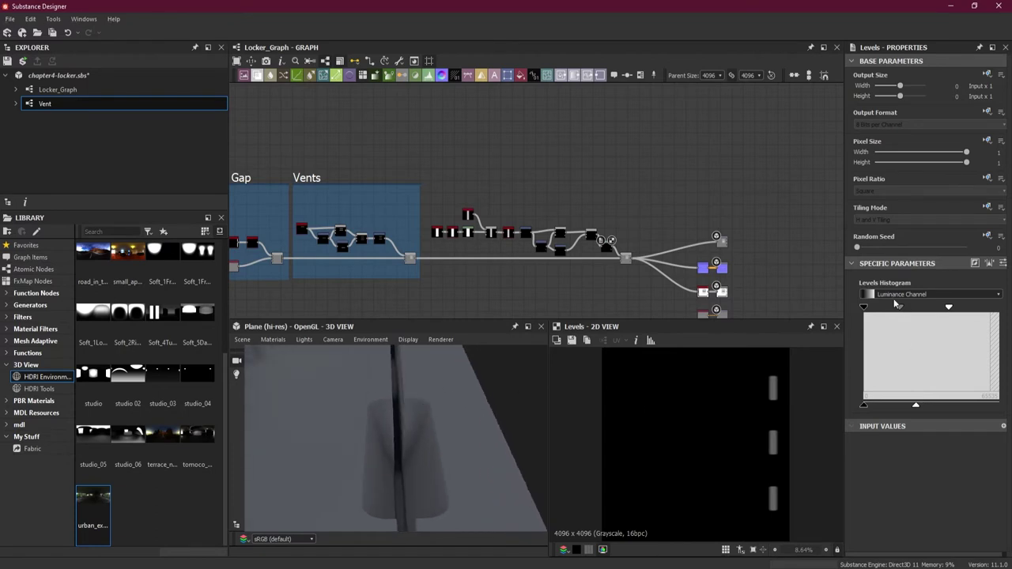
mouse_move(899, 311)
left_mouse_down()
mouse_move(922, 313)
mouse_move(887, 310)
mouse_move(898, 311)
left_mouse_up()
Set the Levels input white point to its maximum, shift the midtone slightly toward black, and inspect the whole locker in 3D
left_click_drag(950, 308, 999, 308)
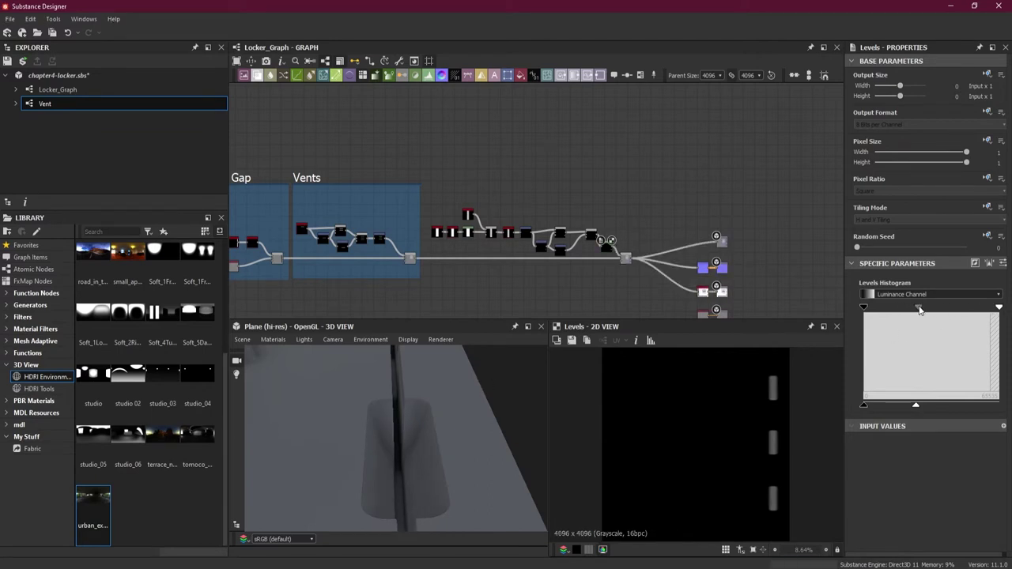
left_click_drag(919, 309, 910, 312)
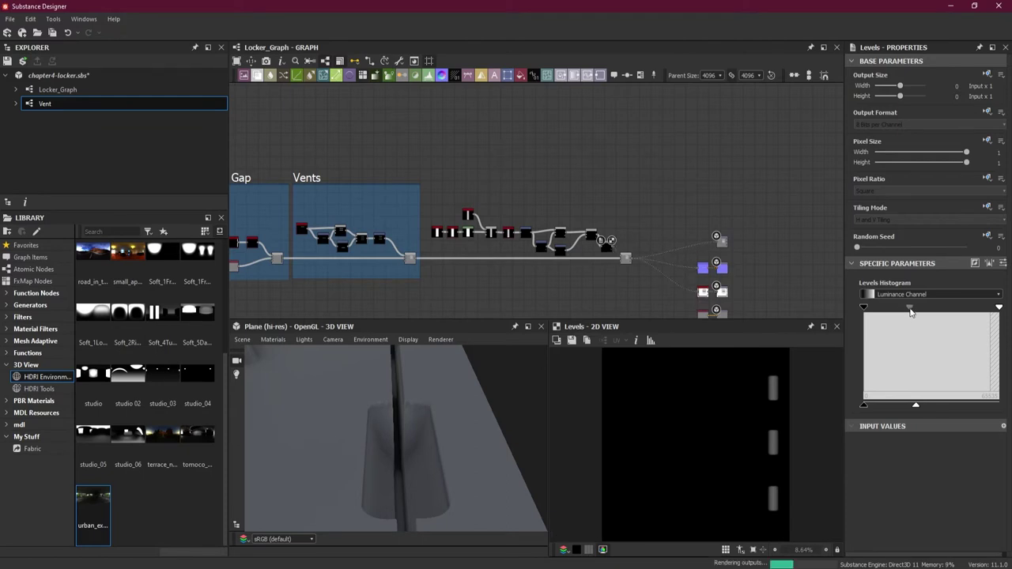
left_click_drag(545, 404, 454, 445)
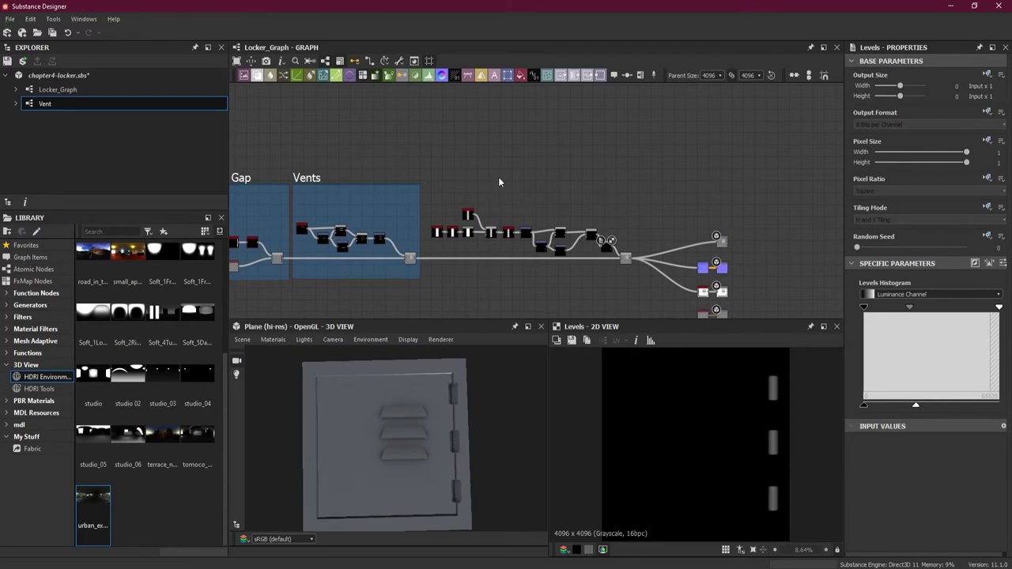
Add a frame around the hinge nodes, from the first shape nodes through the final Blend on the main line
middle_click_drag(550, 268, 589, 256)
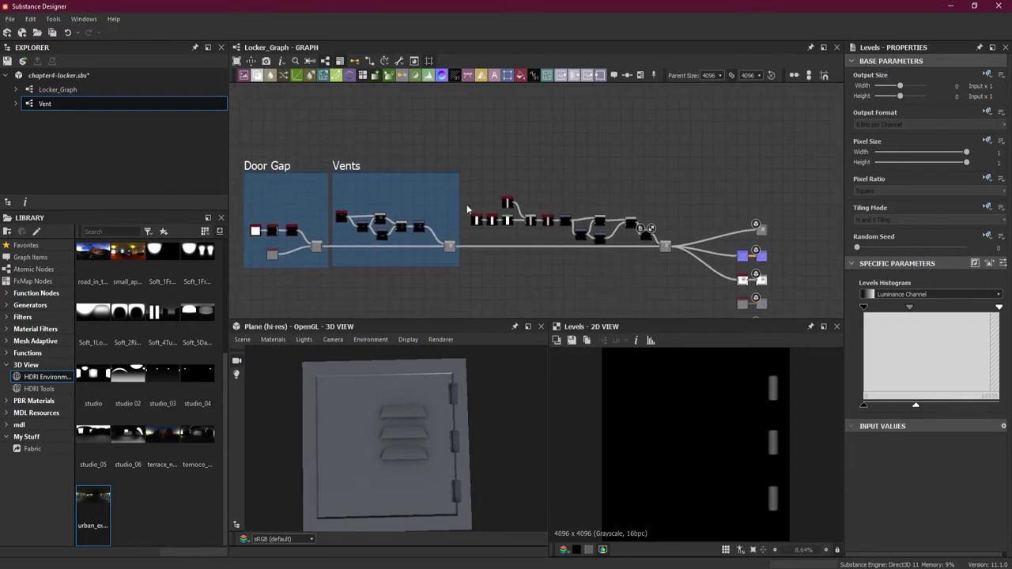
left_click_drag(466, 171, 673, 281)
right_click(667, 248)
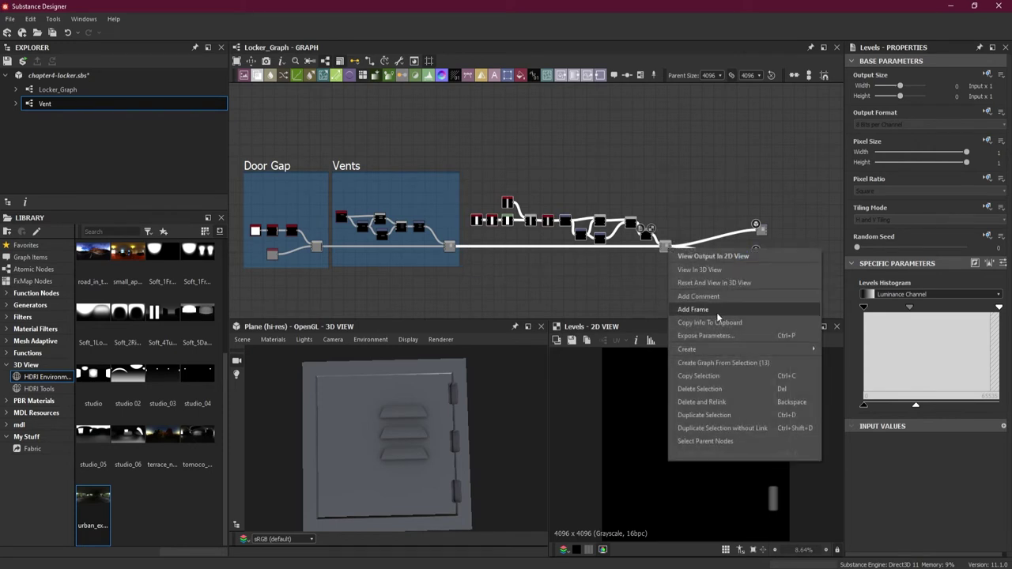
left_click(692, 310)
Extend the new frame's upper and lower edges around the hinge nodes and title it "Hinges Gap"
scroll(519, 194, "up", 3)
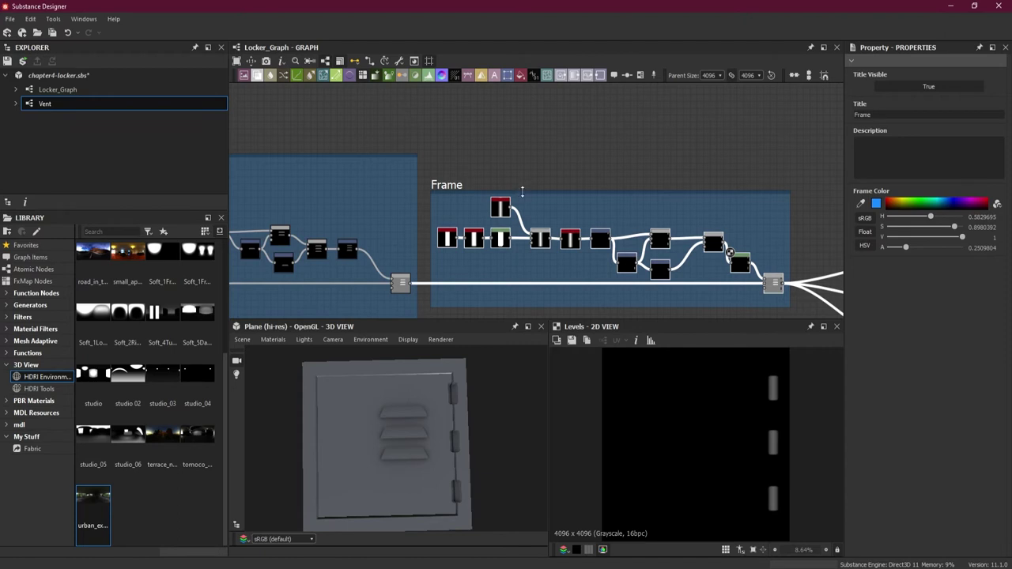
left_click_drag(522, 192, 524, 151)
scroll(535, 267, "down", 3)
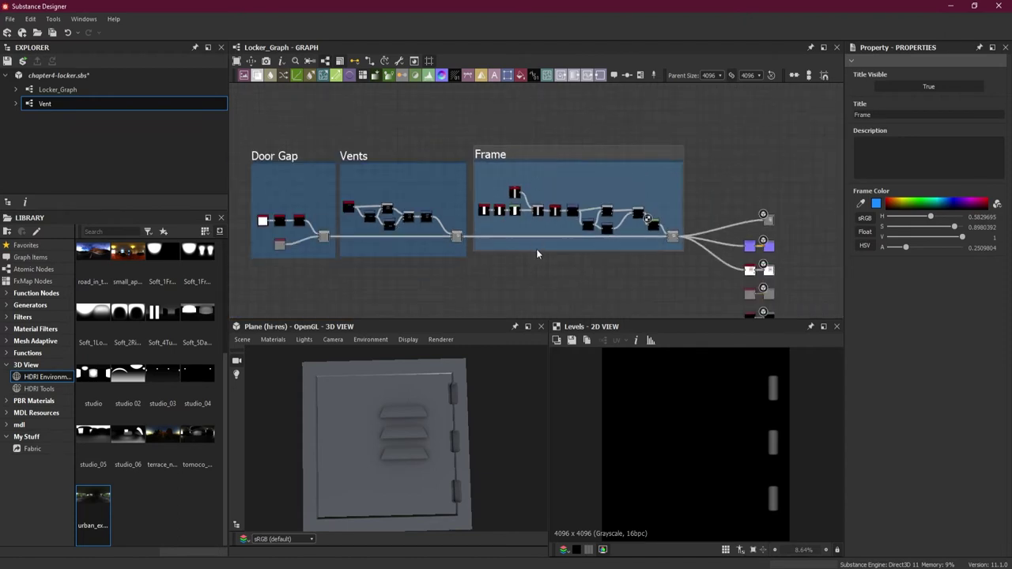
left_click_drag(536, 250, 536, 255)
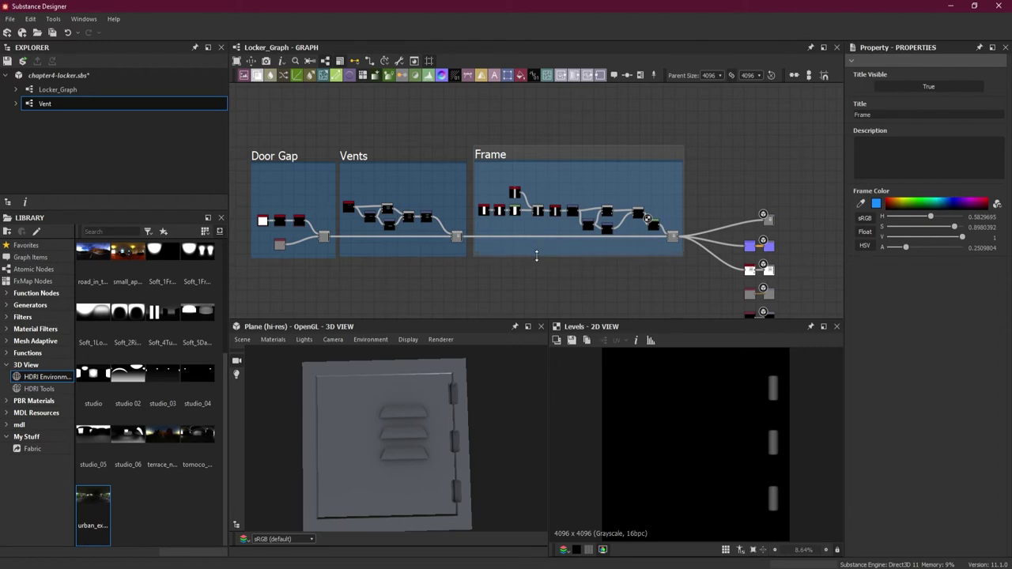
scroll(504, 170, "up", 3)
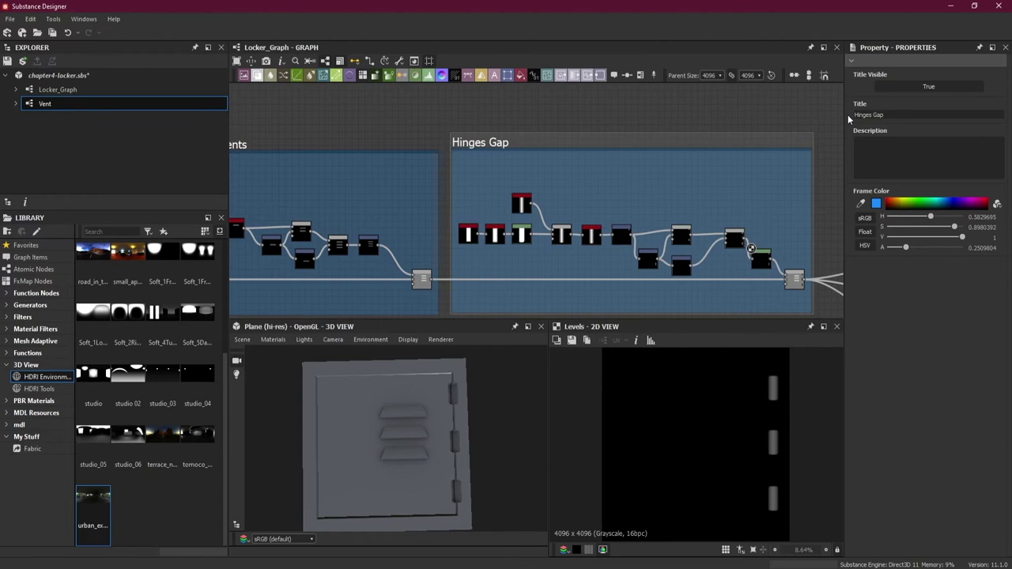
scroll(679, 139, "down", 4)
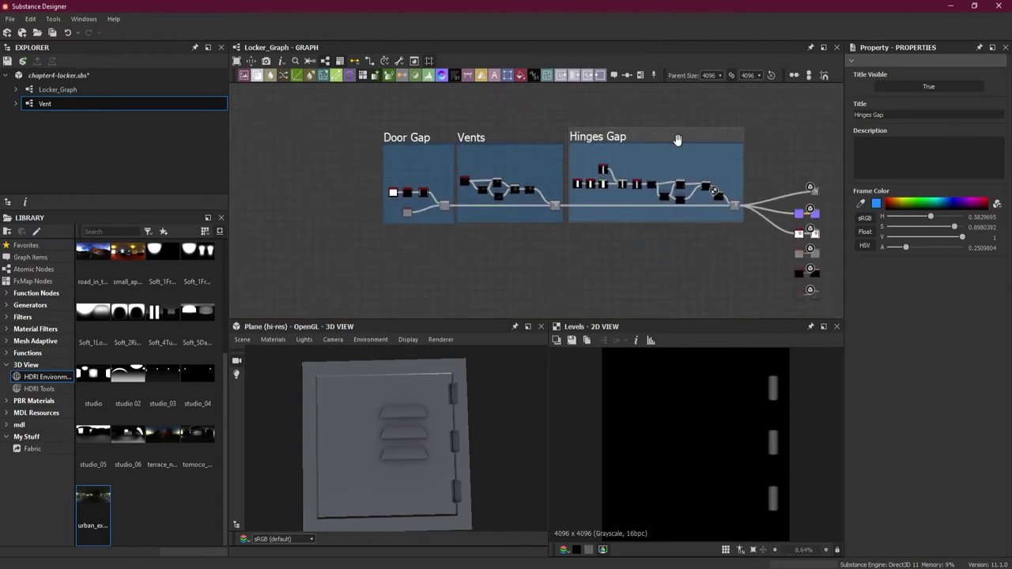
Check the sample.jpg locker reference and move the output nodes well away from the Hinges Gap frame to make room for new nodes
key("alt+Tab")
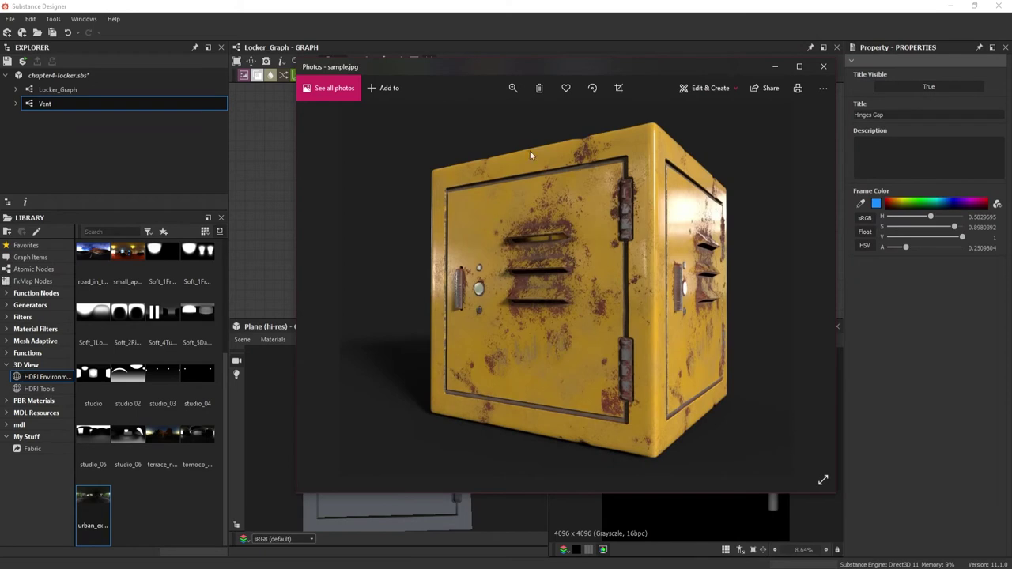
key("alt+Tab")
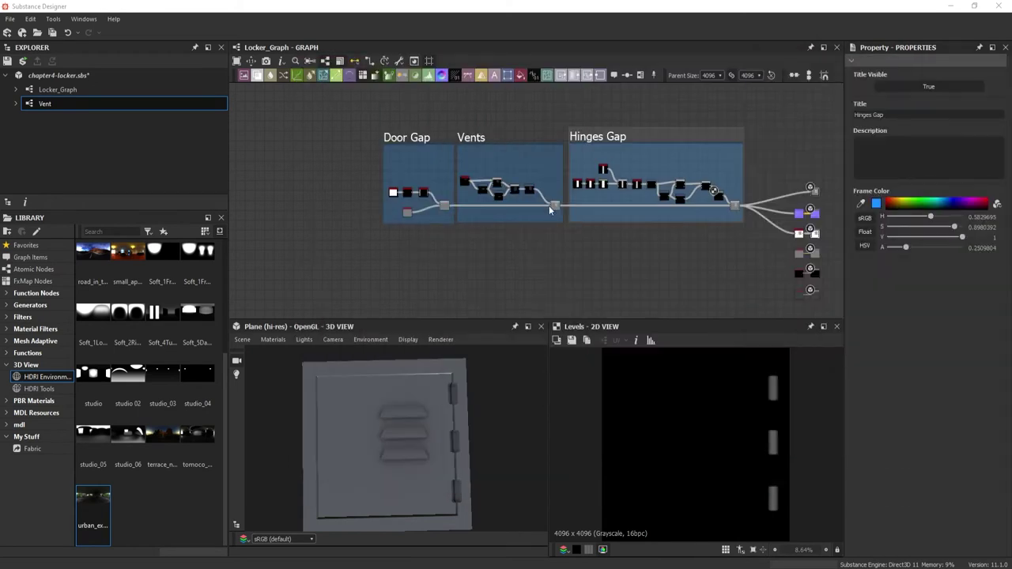
scroll(549, 206, "down", 3)
left_click_drag(689, 148, 604, 268)
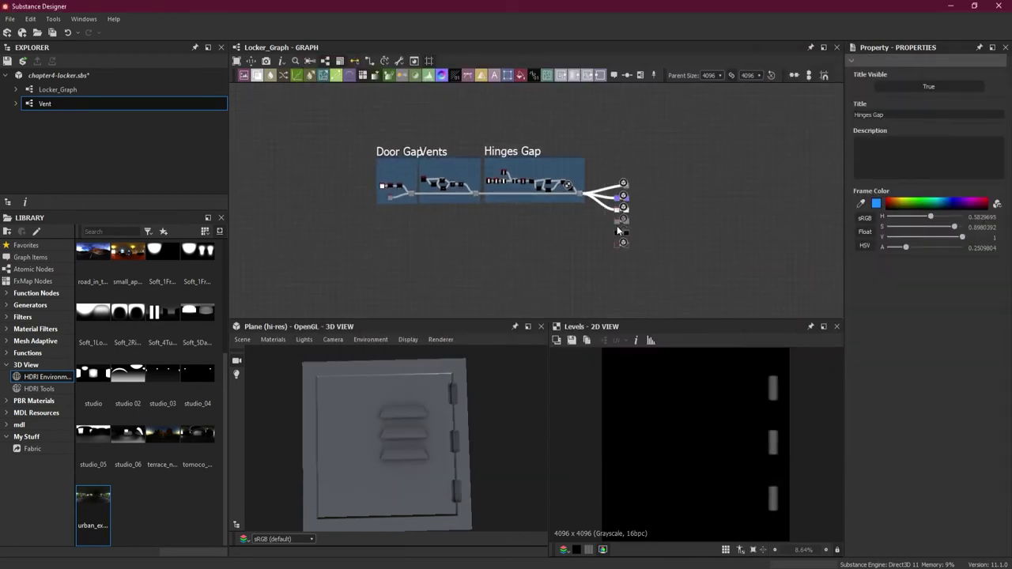
left_click_drag(618, 230, 807, 230)
scroll(560, 160, "up", 2)
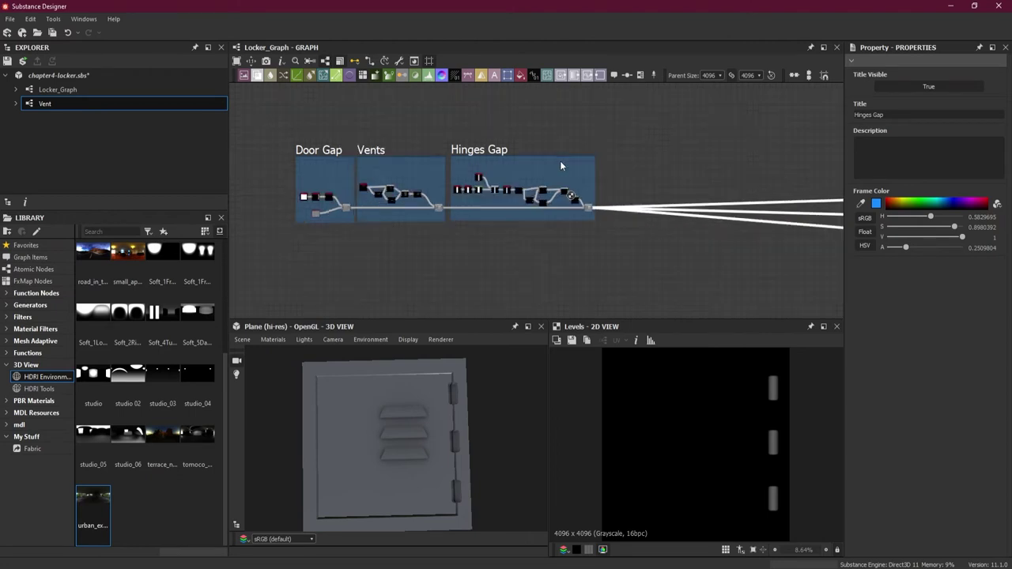
scroll(560, 161, "up", 2)
scroll(449, 245, "up", 2)
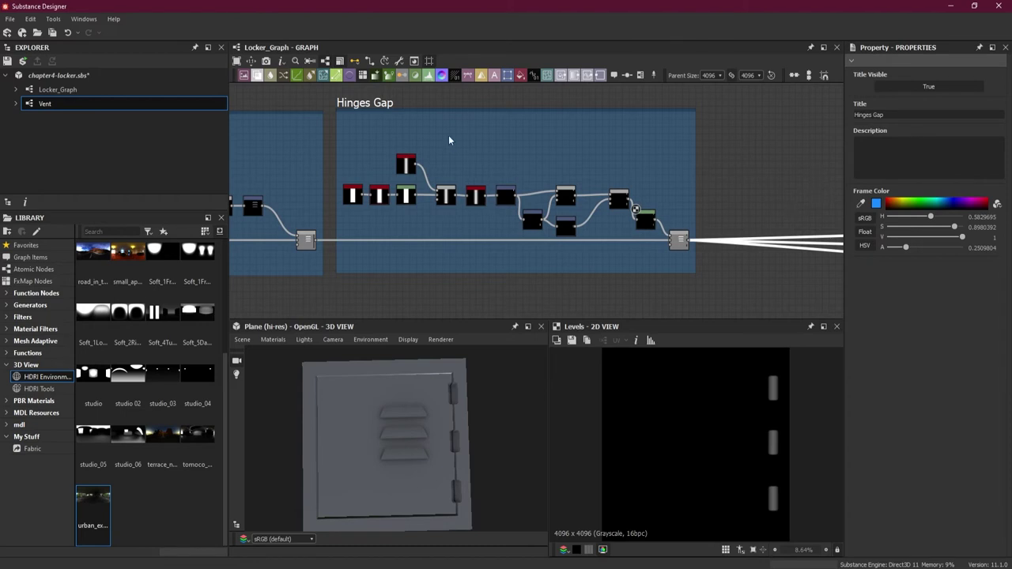
key("alt")
mouse_move(470, 443)
left_mouse_down("alt")
mouse_move(456, 413)
mouse_move(477, 418)
mouse_move(486, 450)
mouse_move(481, 406)
mouse_move(425, 408)
mouse_move(443, 419)
mouse_move(458, 381)
mouse_move(463, 397)
mouse_move(443, 419)
mouse_move(467, 400)
mouse_move(467, 429)
mouse_move(459, 393)
mouse_move(451, 402)
mouse_move(469, 424)
left_mouse_up("alt")
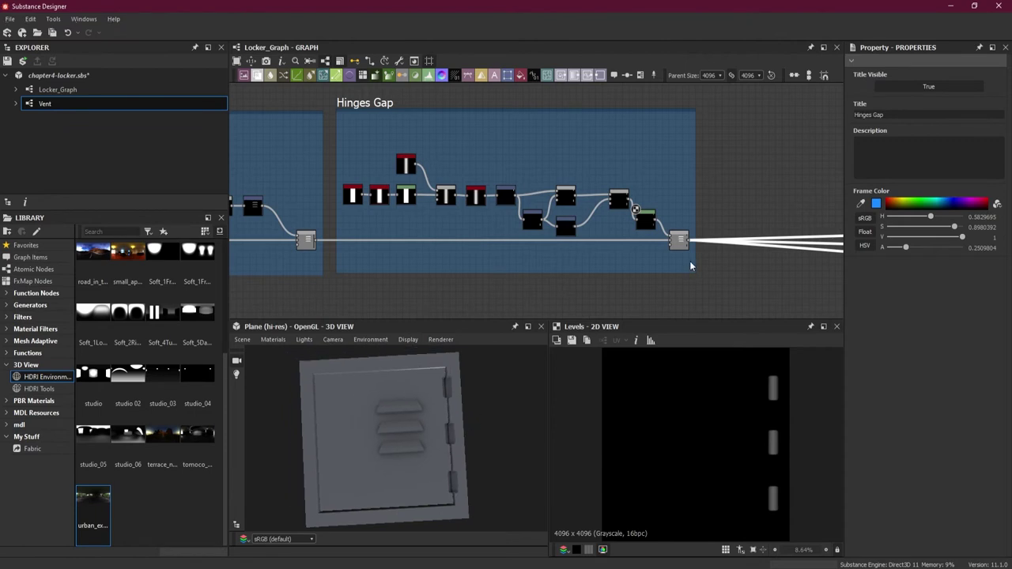
Insert a Blend node between the Hinges Gap Blend and the outputs, with its blending mode set to Add (Linear Dodge)
middle_click_drag(685, 235, 443, 239)
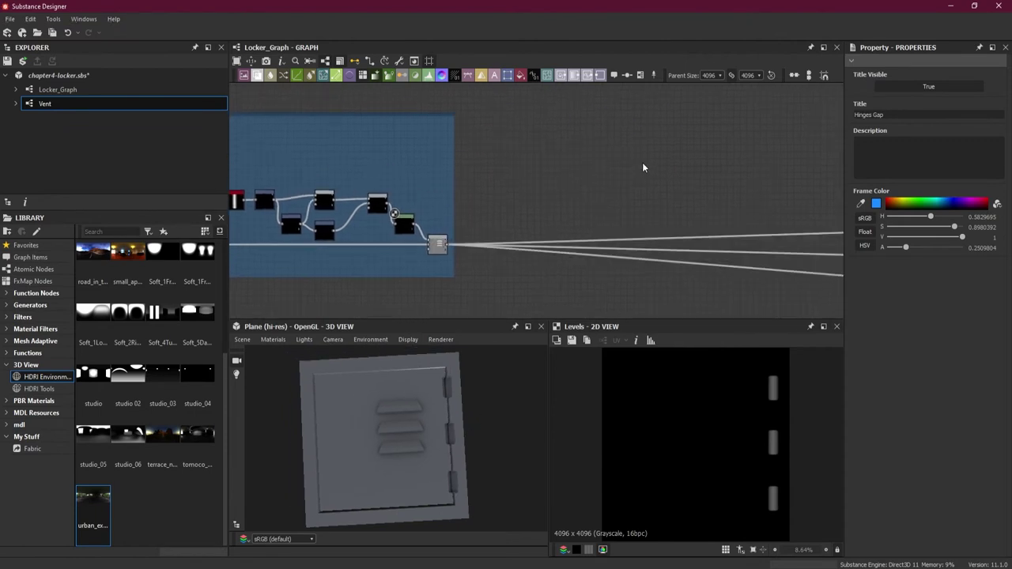
key("space")
left_click(622, 185)
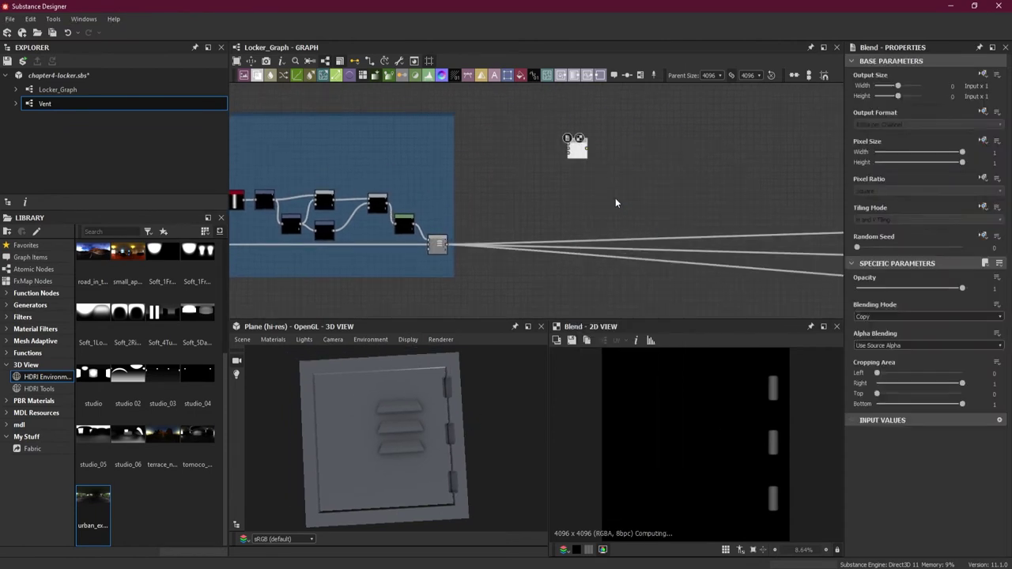
left_click_drag(447, 244, 733, 250, "shift")
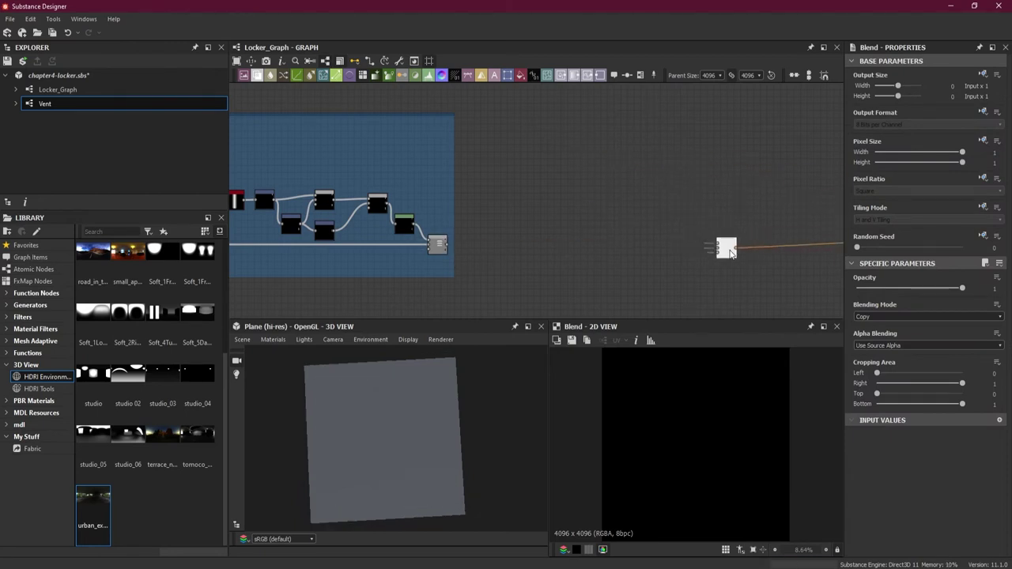
left_click_drag(447, 245, 726, 245)
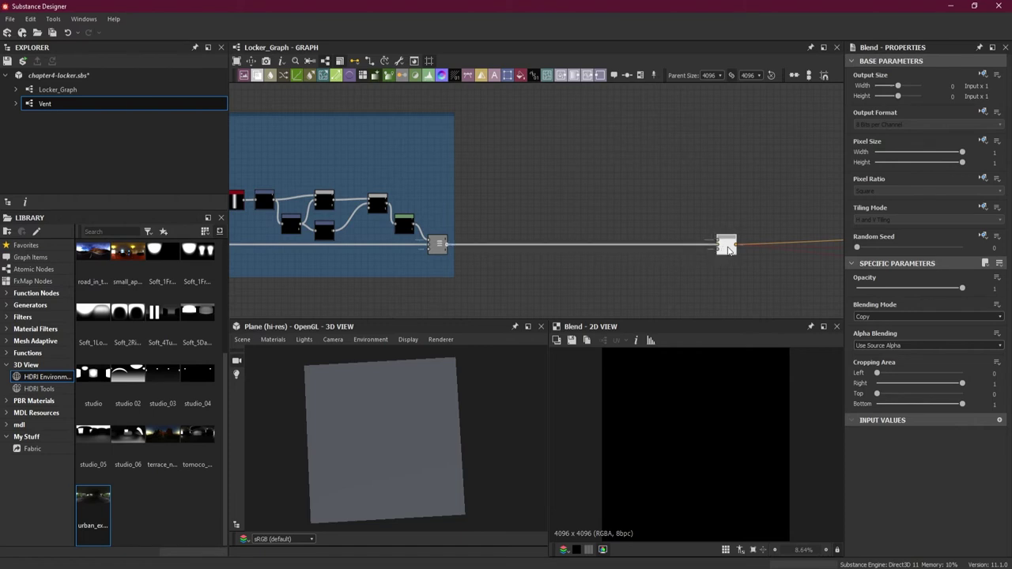
left_click(918, 317)
left_click(902, 333)
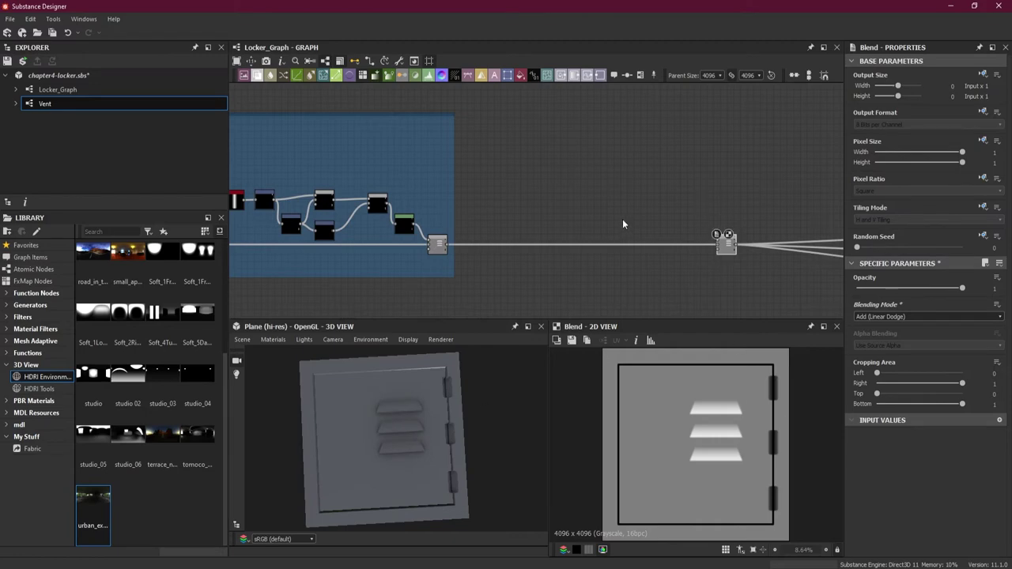
Add a Shape node above the main line, with a Disc pattern and a scale of 0.82
scroll(553, 193, "up", 1)
key("space")
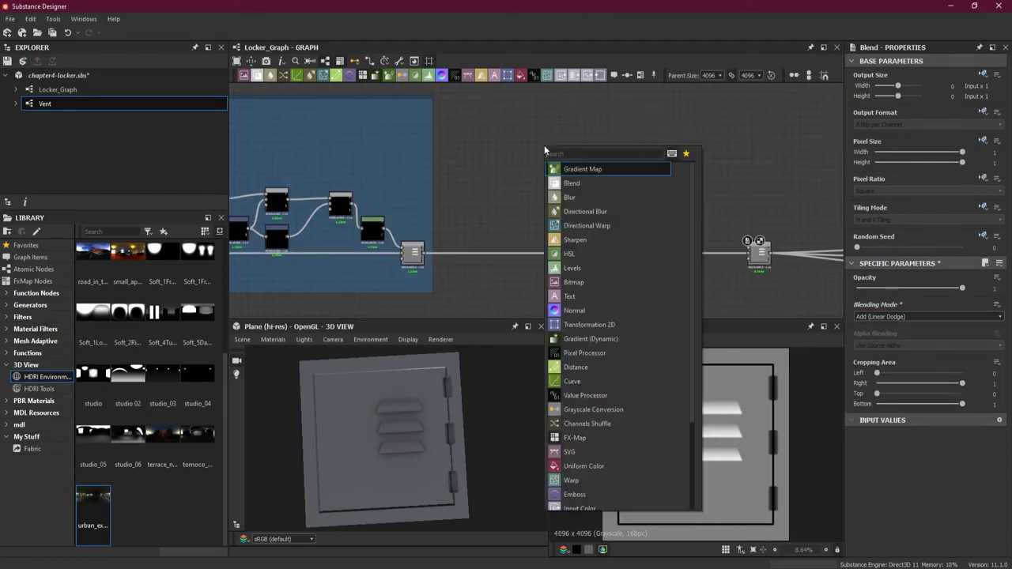
type("shape")
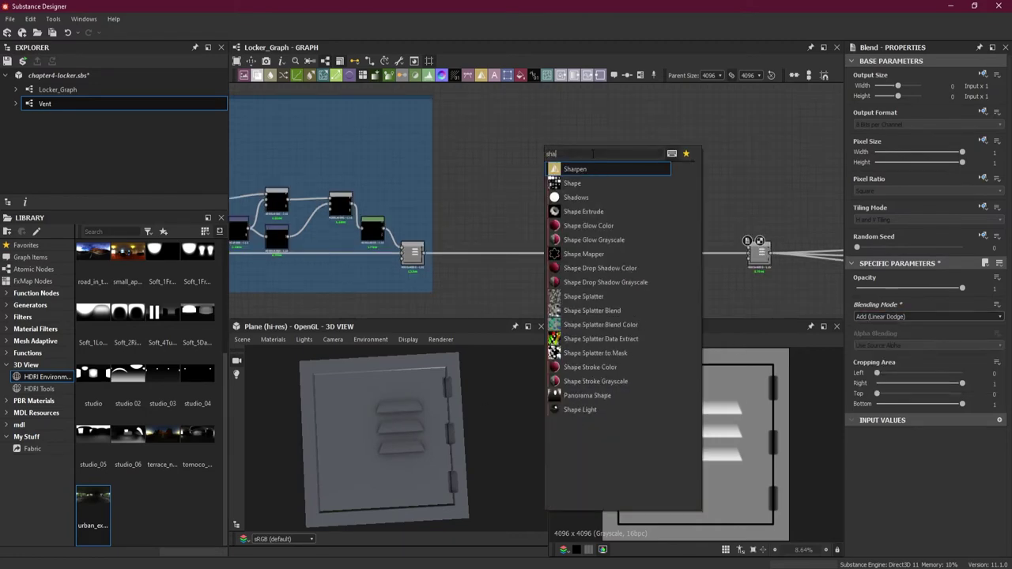
left_click(599, 171)
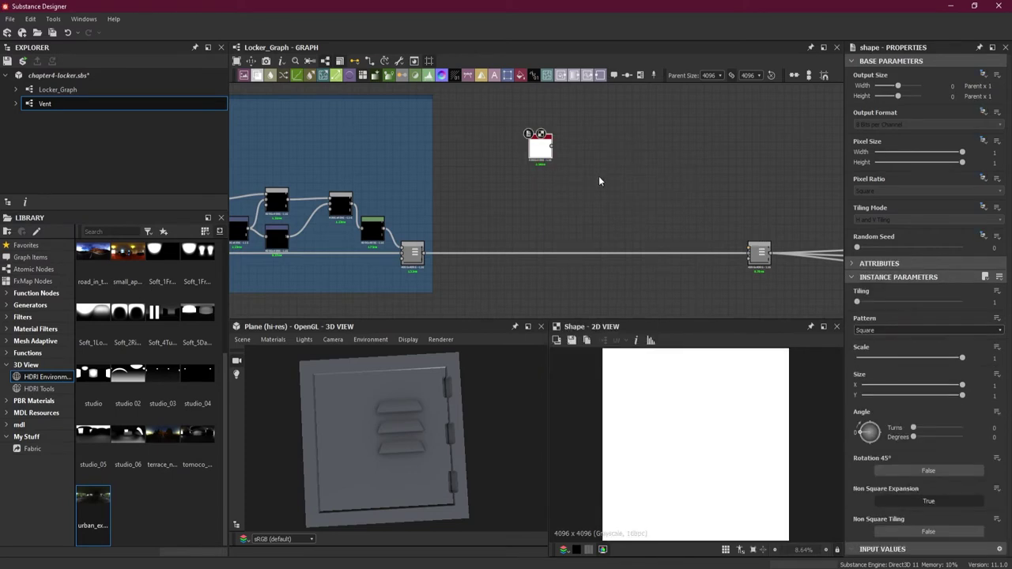
left_click_drag(539, 147, 539, 204)
left_click(911, 329)
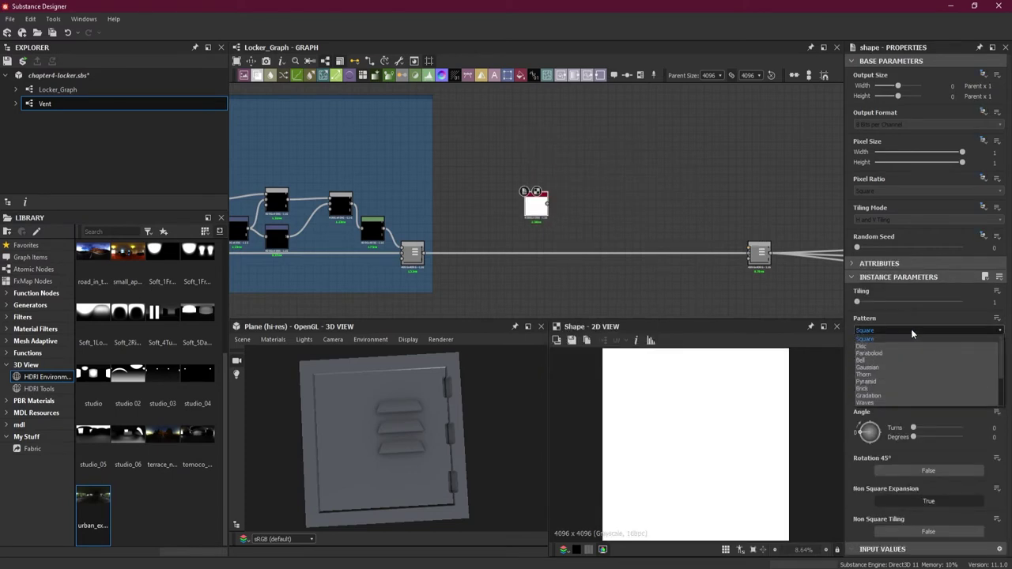
left_click(908, 339)
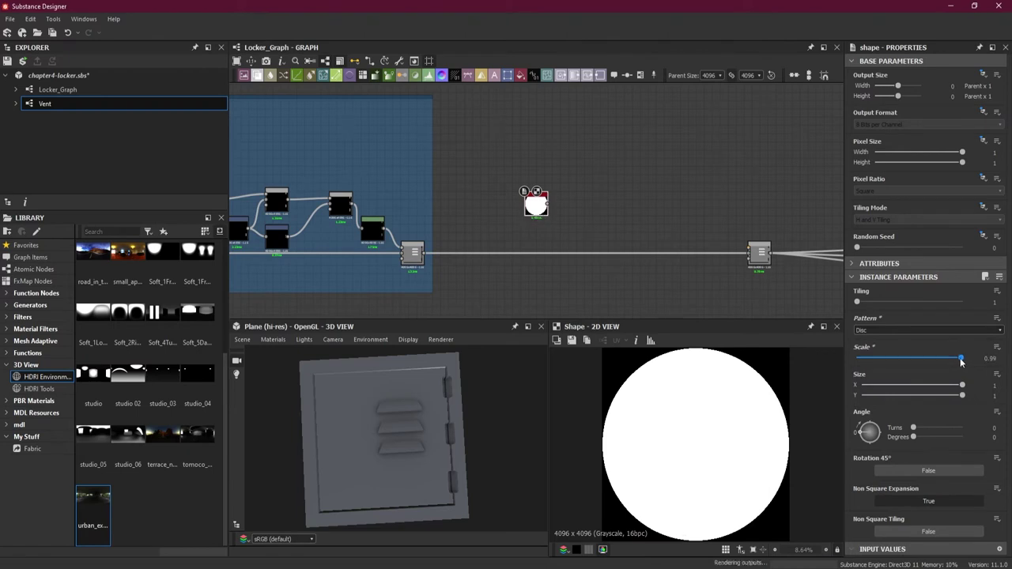
left_click_drag(962, 357, 944, 360)
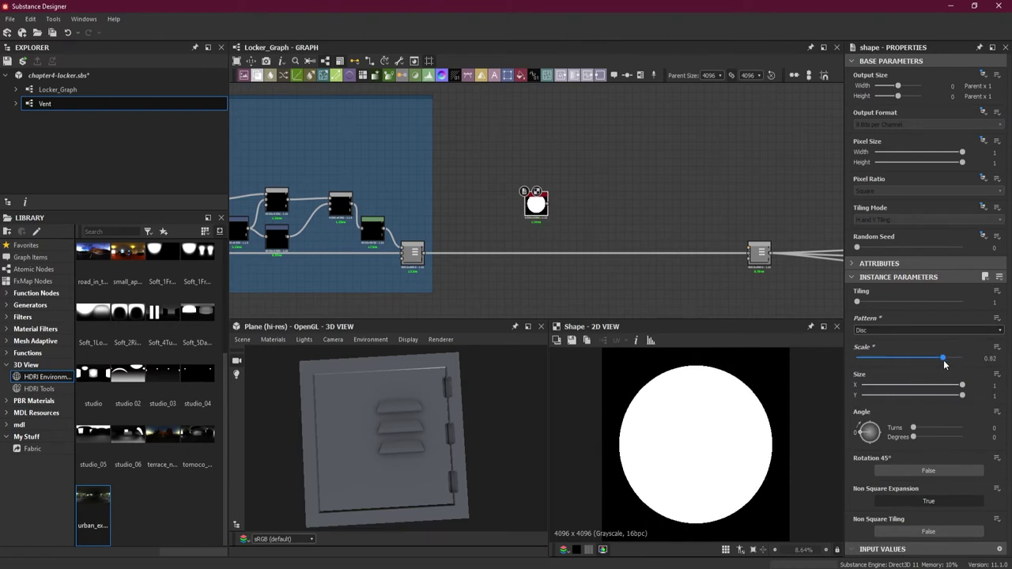
Connect a Transformation 2D node to the disc, shrink it to about 40%, and set its tiling to absolute with No Tiling
scroll(609, 264, "up", 1)
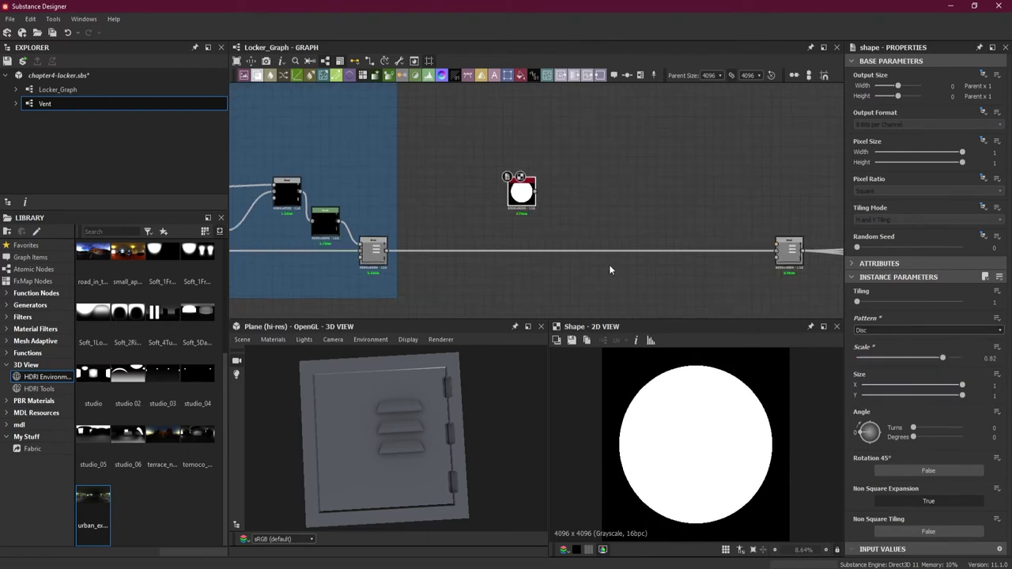
middle_click_drag(609, 264, 585, 255)
left_click_drag(512, 180, 542, 180)
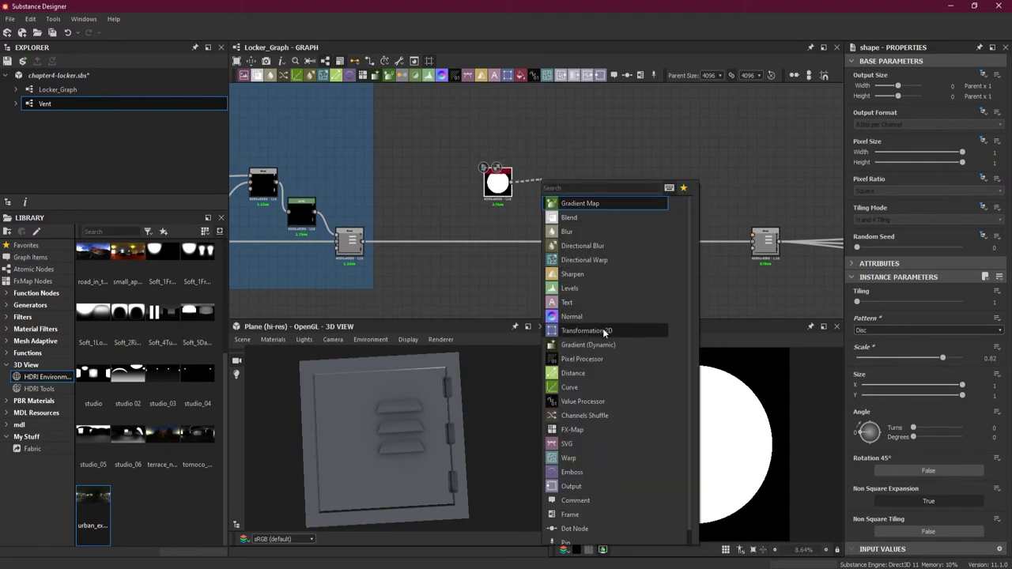
key("Escape")
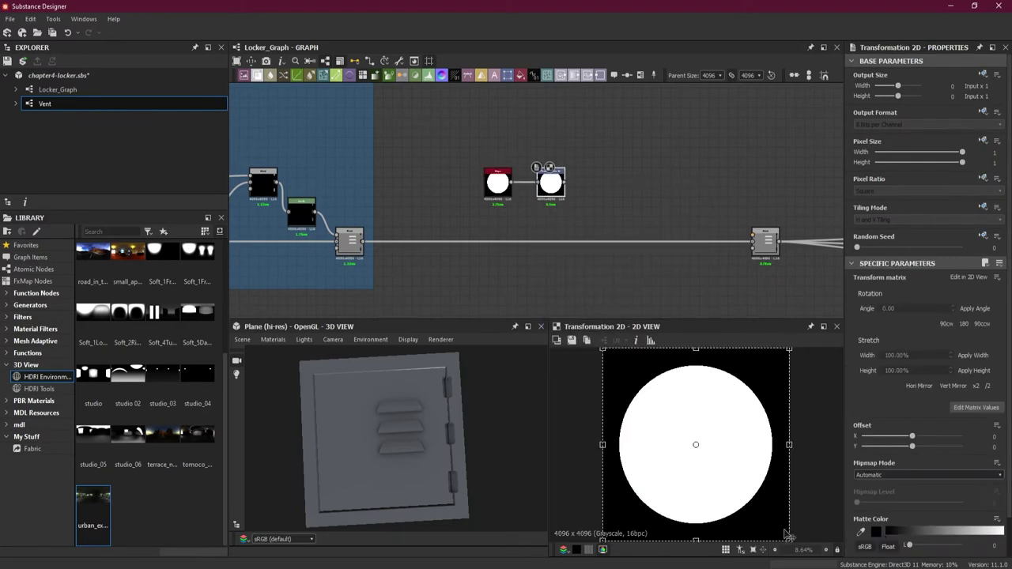
left_click_drag(788, 540, 732, 483)
left_click(982, 207)
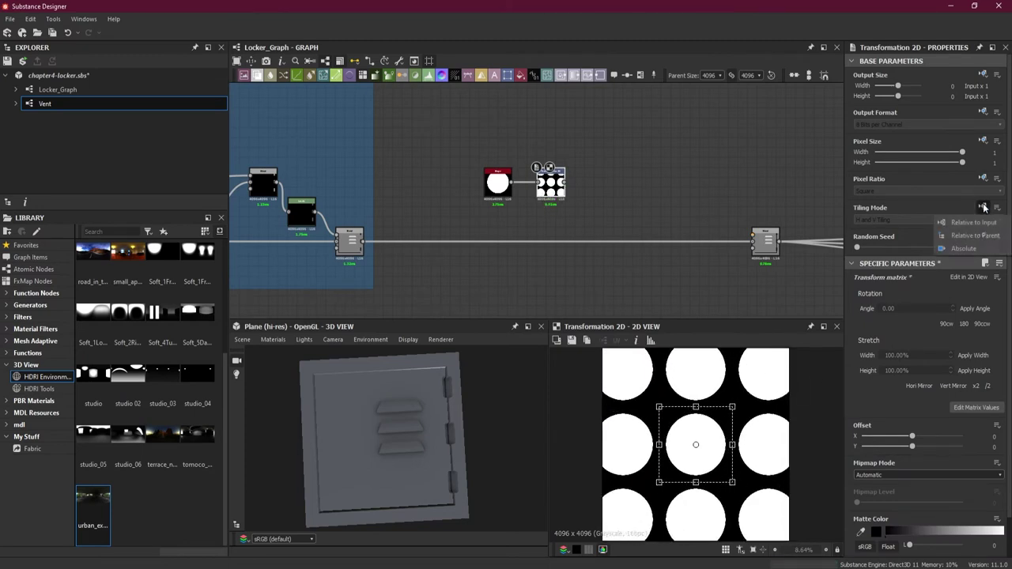
left_click(965, 249)
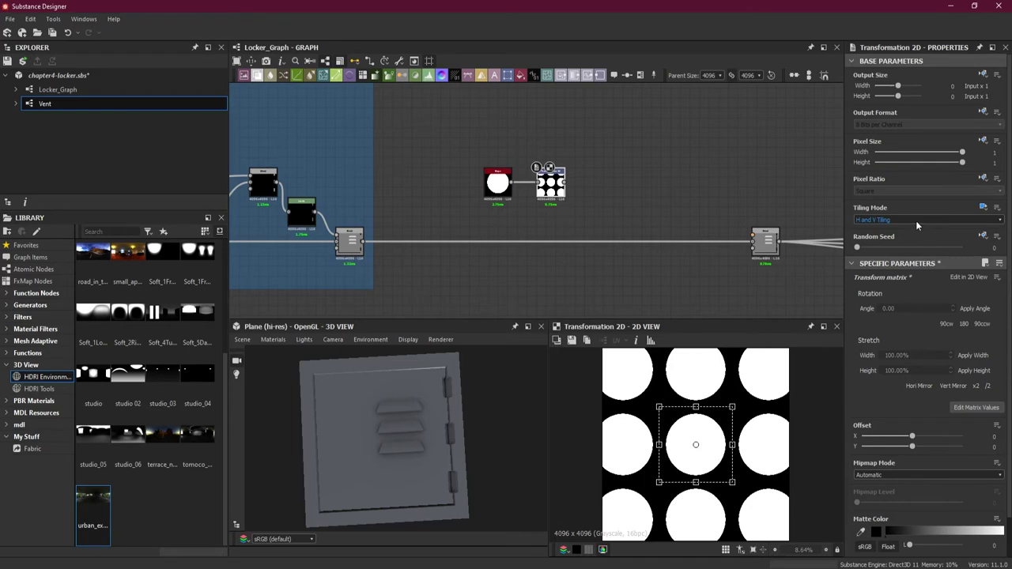
left_click(915, 221)
left_click(912, 228)
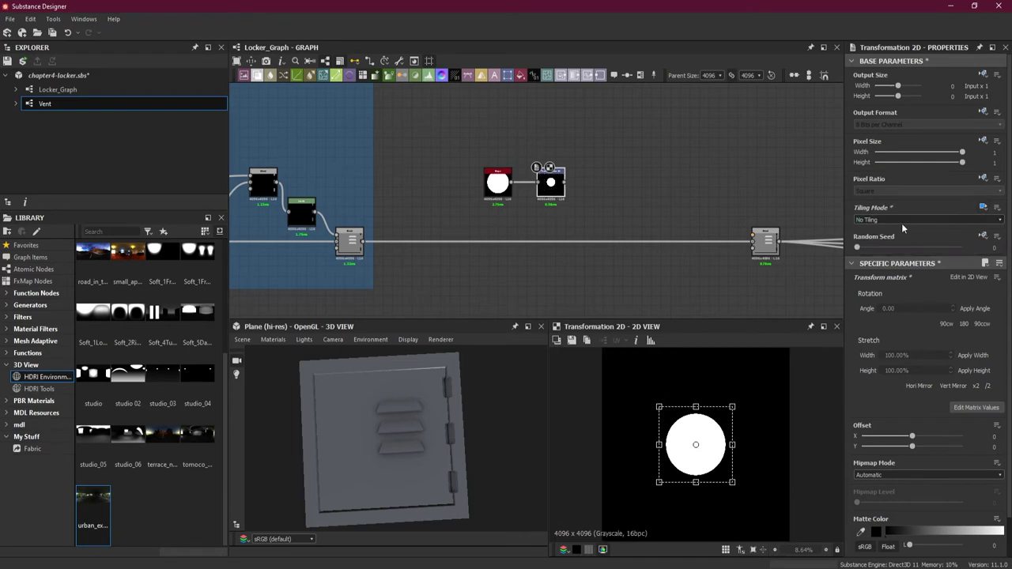
Shrink the disc further to about 20% of the canvas and shift it up along the vertical centre line to a Y offset of 1.4141
left_click_drag(711, 454, 708, 414)
scroll(714, 401, "down", 1)
scroll(714, 401, "up", 1)
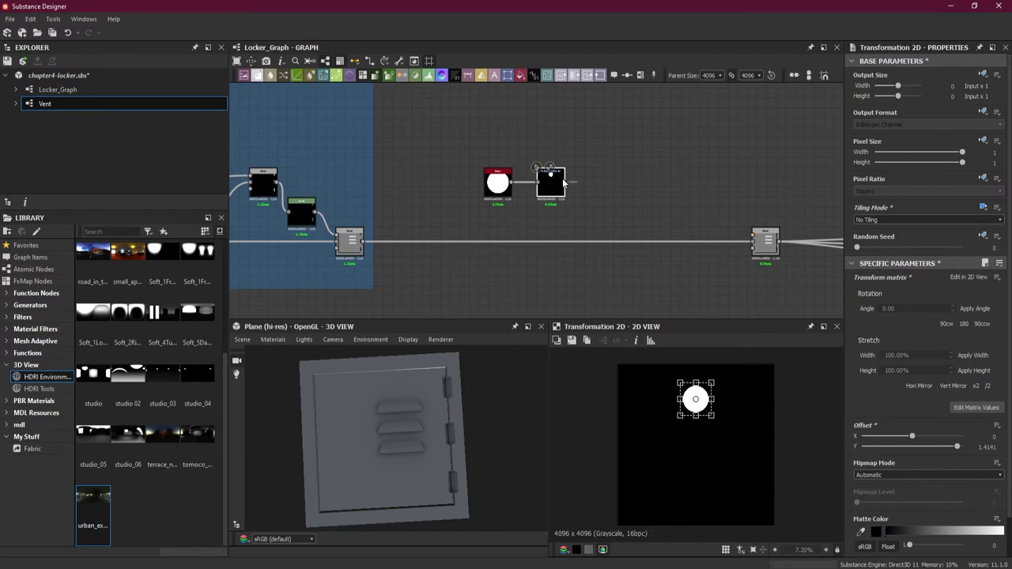
Connect a Mirror Grayscale node after the Transformation 2D and set its mode to Mirror Axis Y to duplicate the disc
left_click_drag(564, 184, 600, 190)
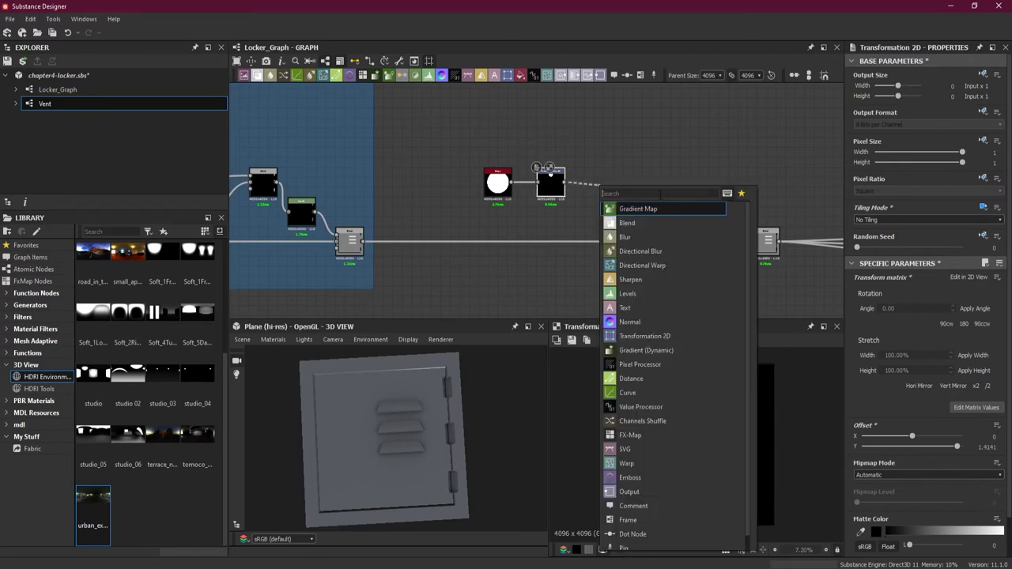
type("mirr")
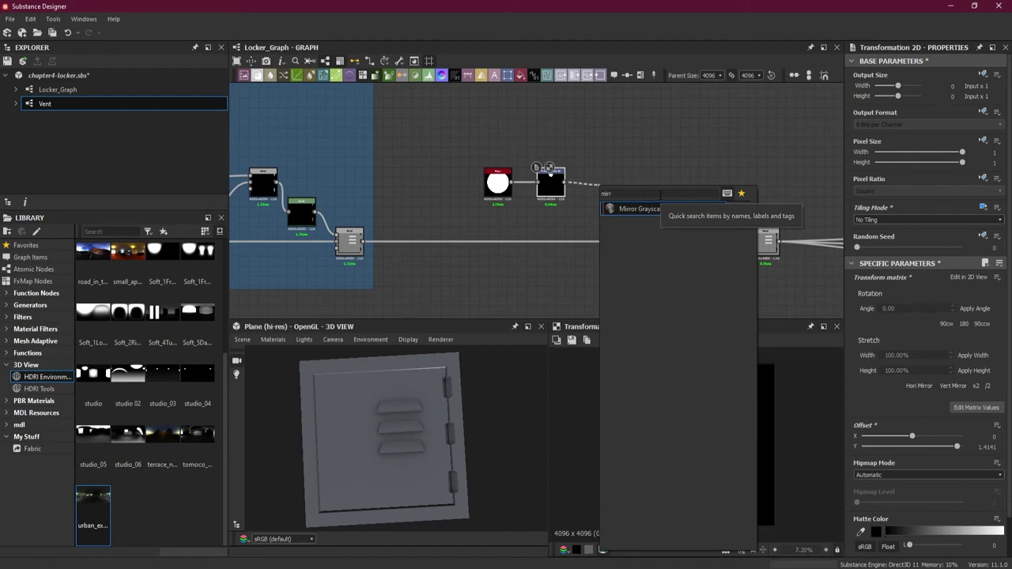
left_click(638, 208)
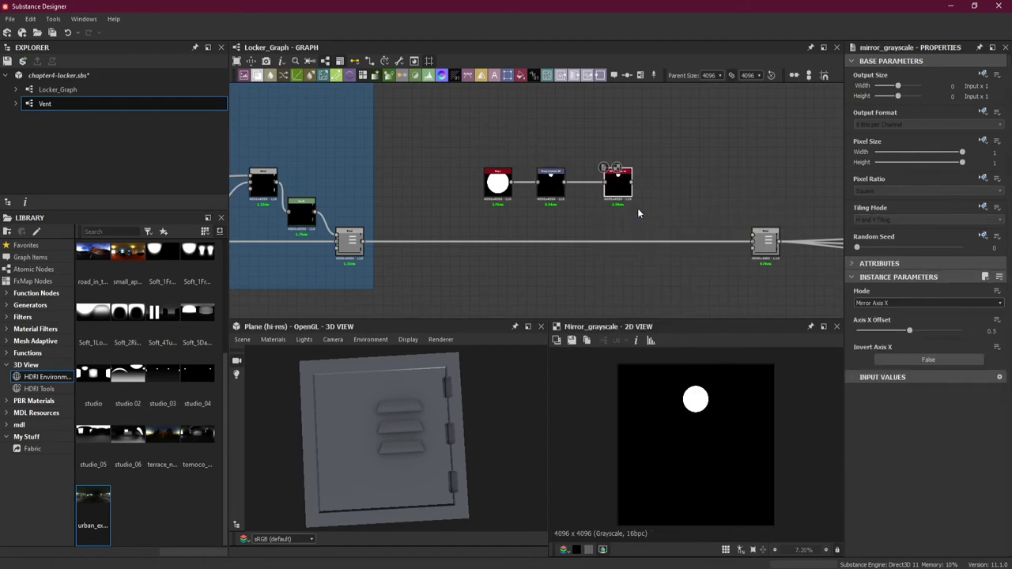
left_click(877, 303)
left_click(888, 320)
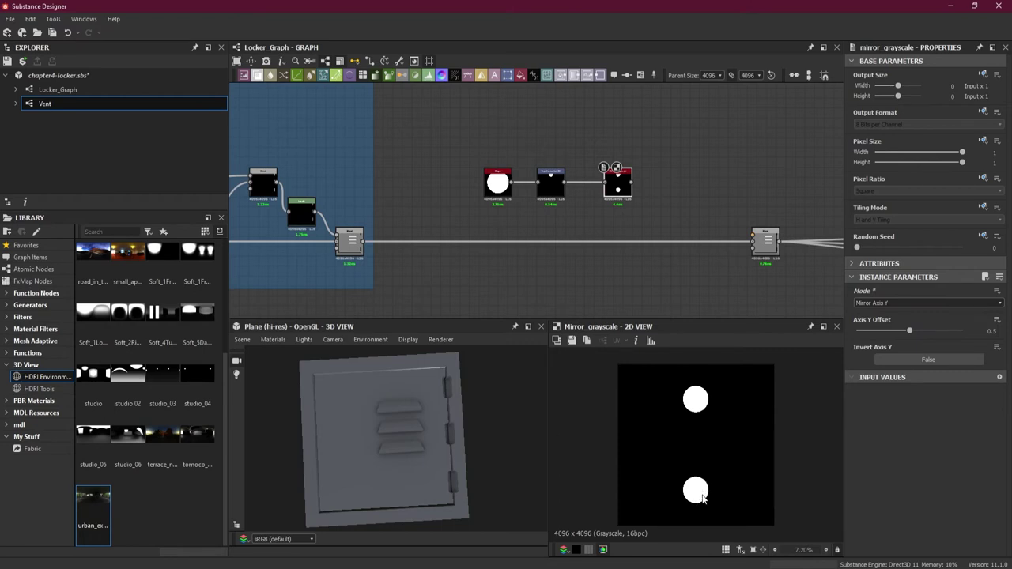
Shrink the mirrored disc to about 13% of the canvas and shift it up to a Y offset of 2.4884 in its Transformation 2D
scroll(712, 420, "up", 1)
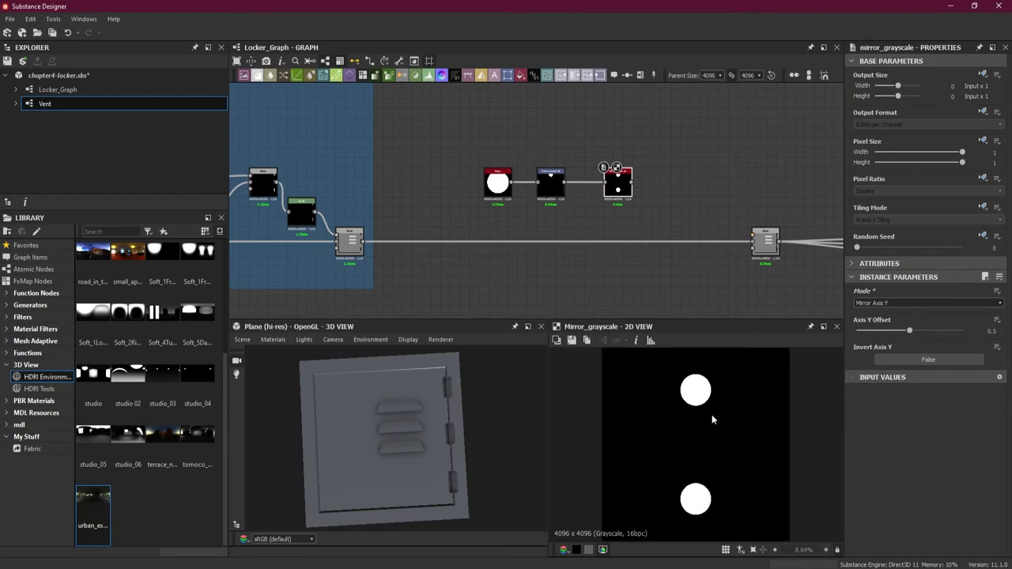
left_click(551, 184)
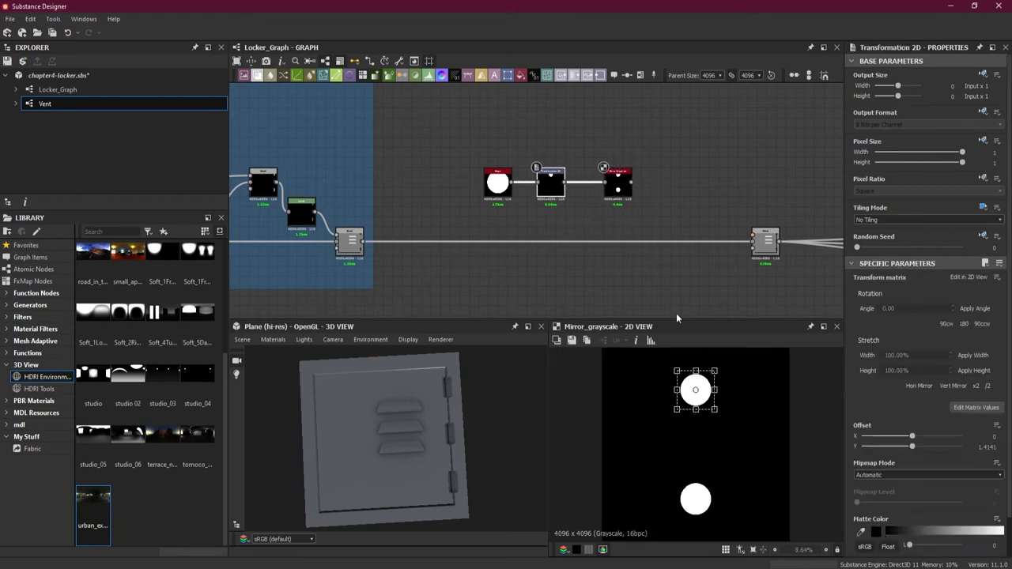
scroll(754, 401, "down", 1)
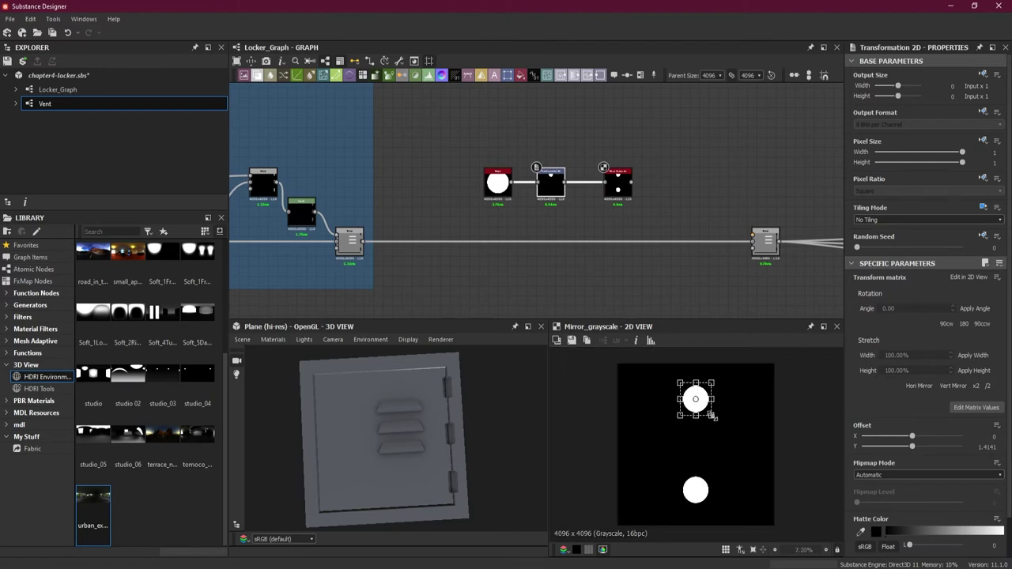
left_click_drag(714, 417, 707, 401)
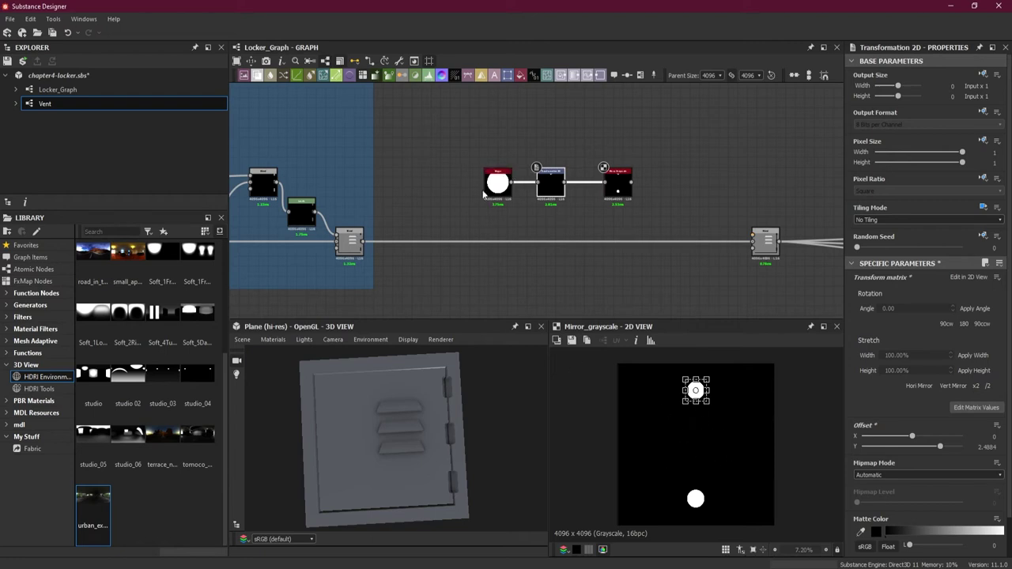
Add a Blend node after the Mirror Grayscale and connect the mirrored discs to its foreground input
scroll(612, 233, "up", 2)
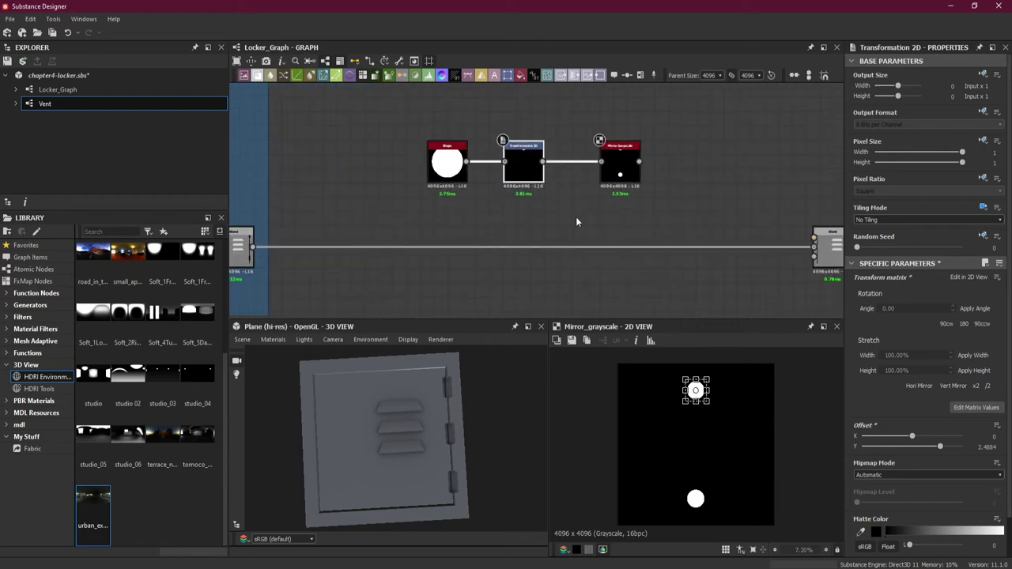
left_click(692, 170)
key("space")
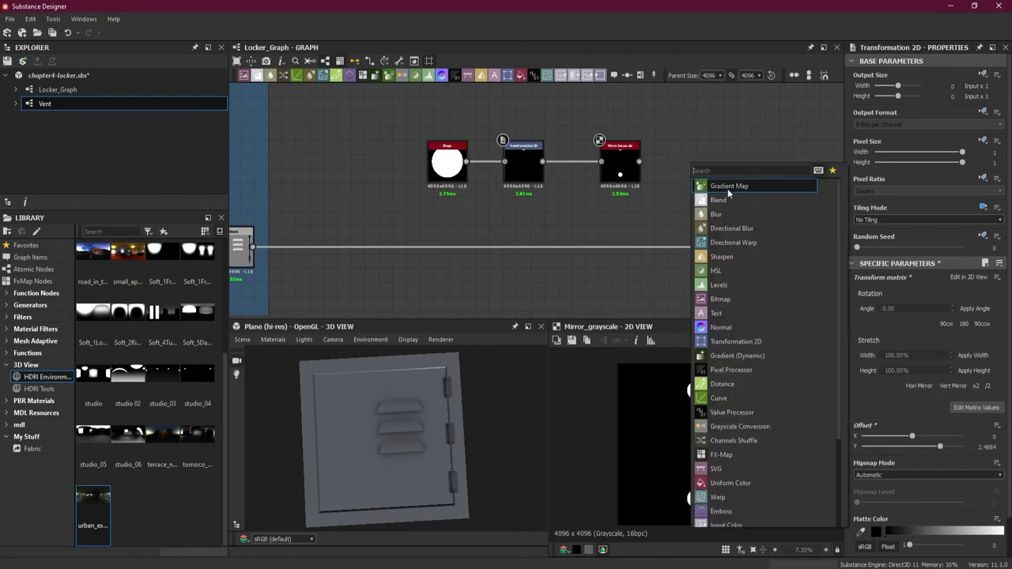
left_click(734, 200)
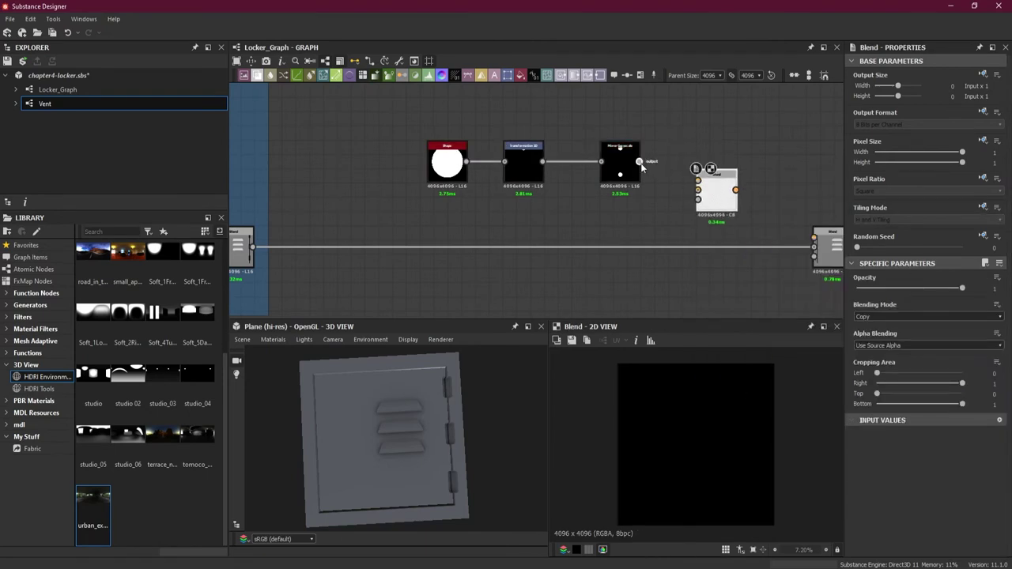
left_click_drag(639, 161, 697, 181)
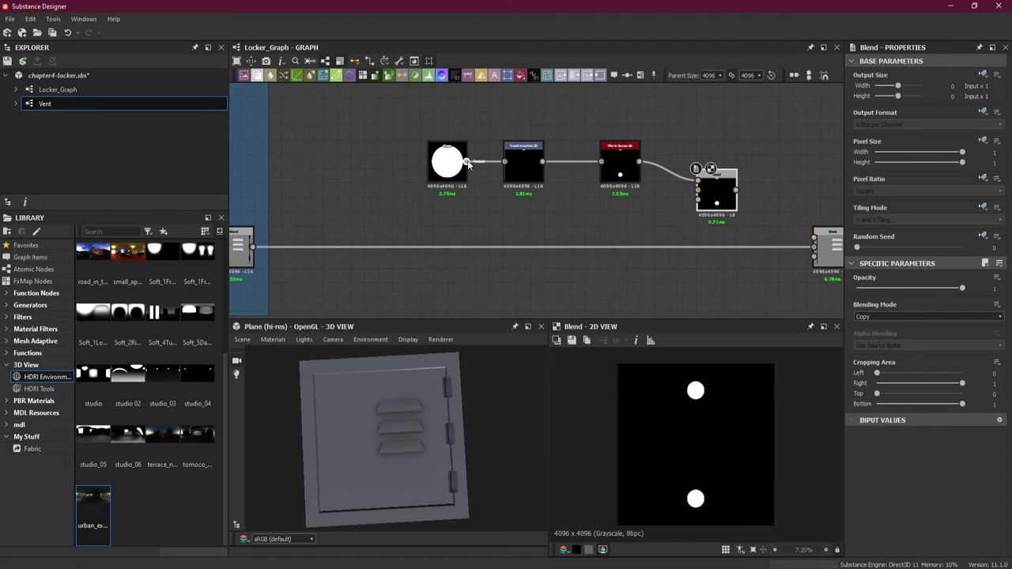
Feed the Shape through a second Transformation 2D into the new Blend's background and set the blending mode to Add (Linear Dodge)
left_click_drag(521, 225, 698, 191)
left_click(567, 369)
left_click(714, 201)
left_click(919, 317)
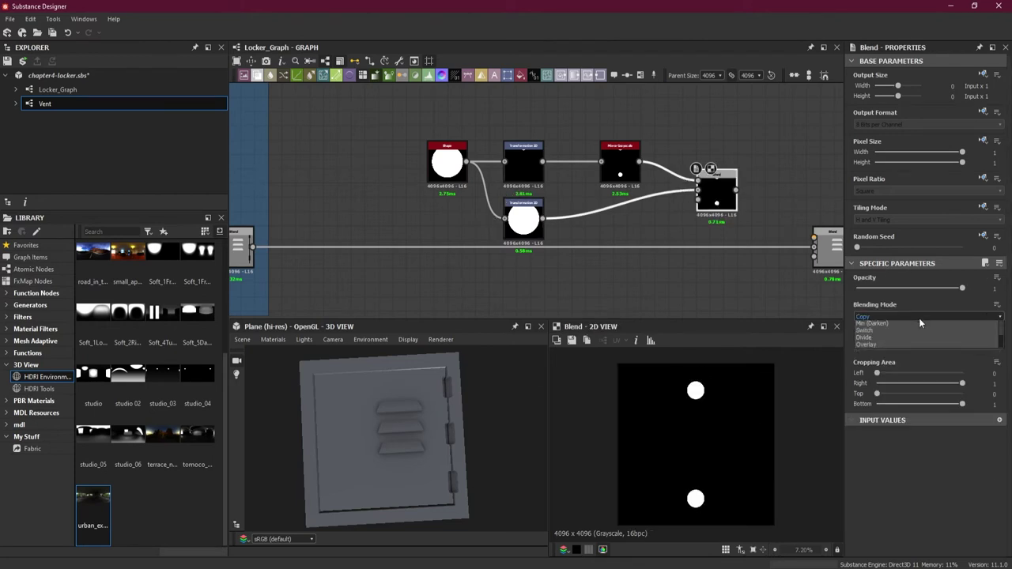
left_click(910, 334)
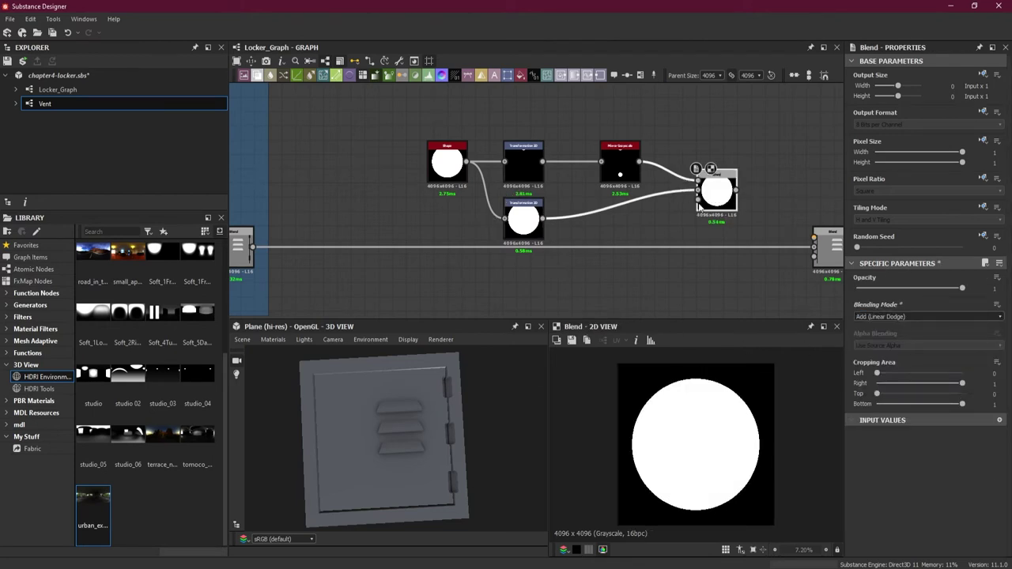
Set the second Transformation 2D to absolute No Tiling and shrink its centred disc to about one third of the canvas
left_click(514, 209)
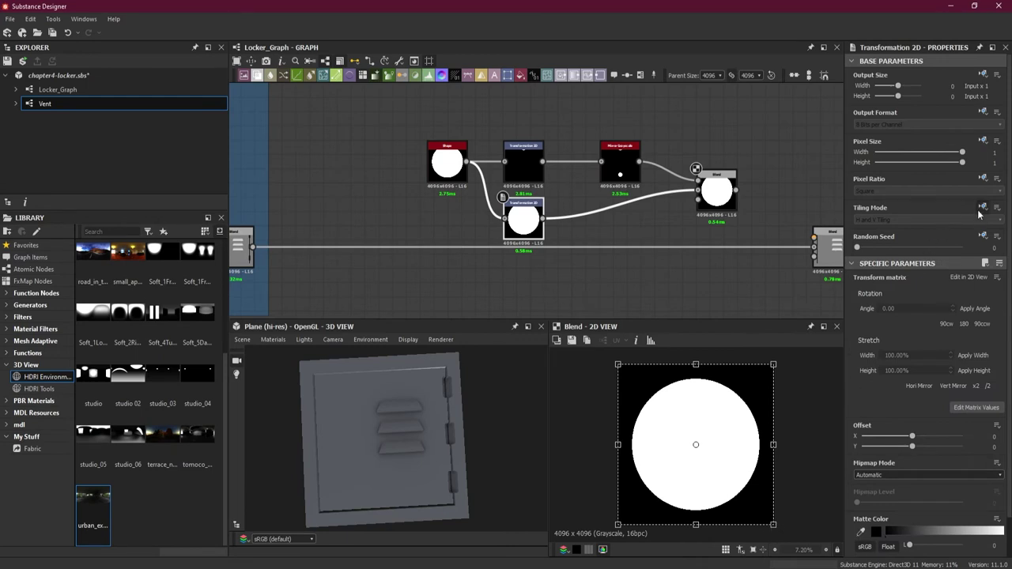
left_click(892, 221)
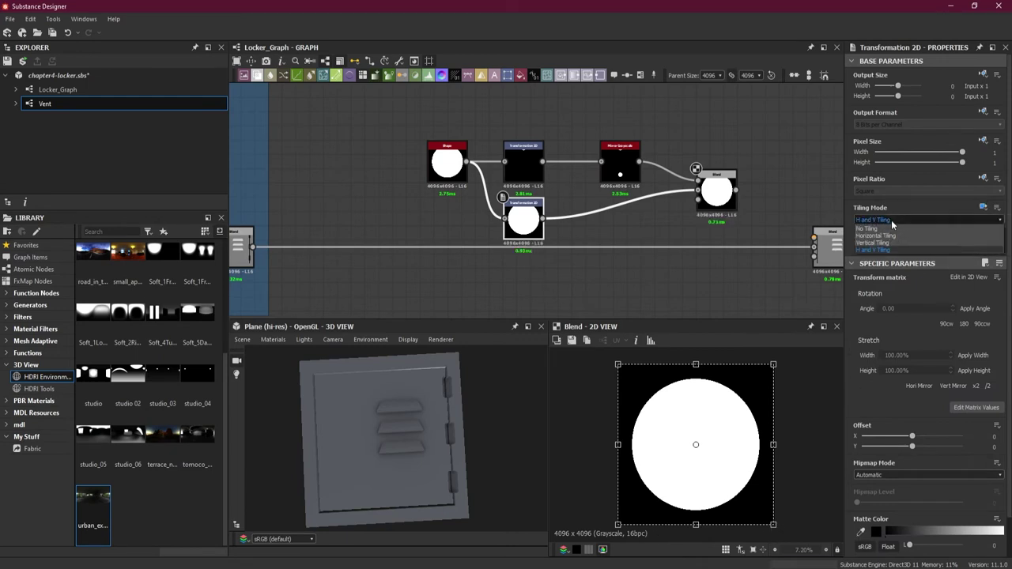
left_click(891, 228)
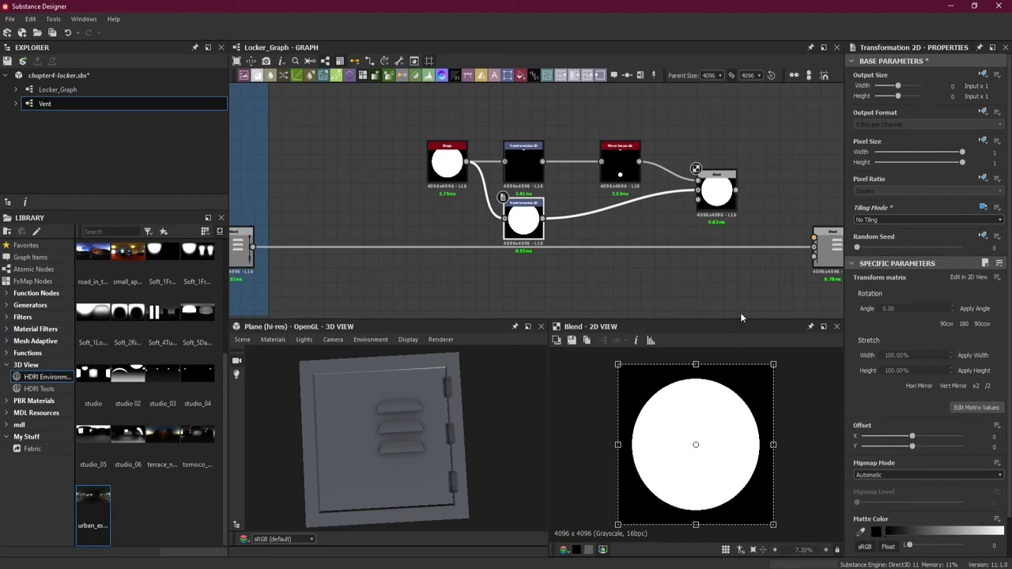
left_click_drag(774, 526, 721, 468)
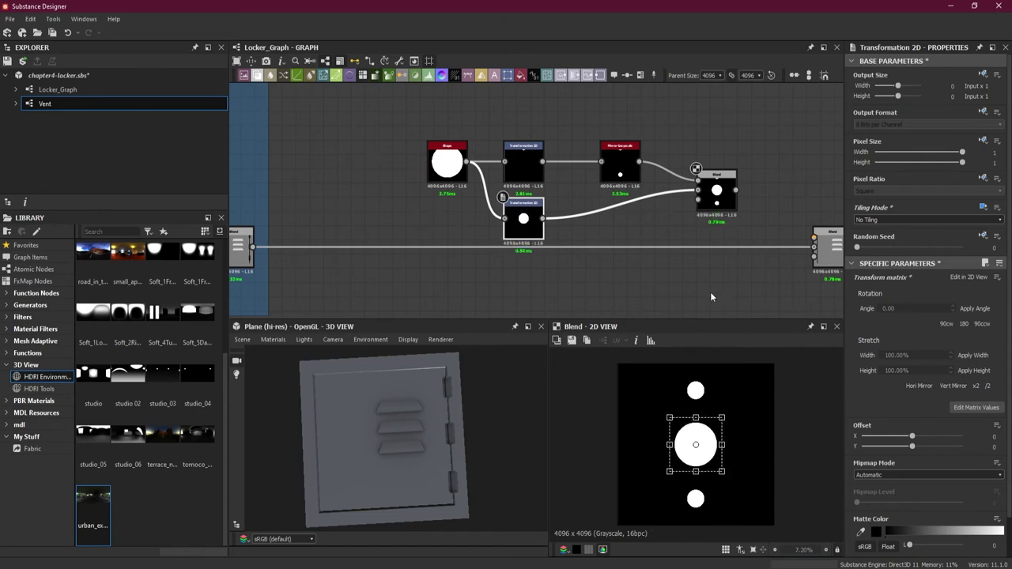
Move the disc nodes together further up the graph and connect their Blend output to the foreground of the main line's last Blend
left_click(619, 227)
left_click_drag(440, 130, 739, 241)
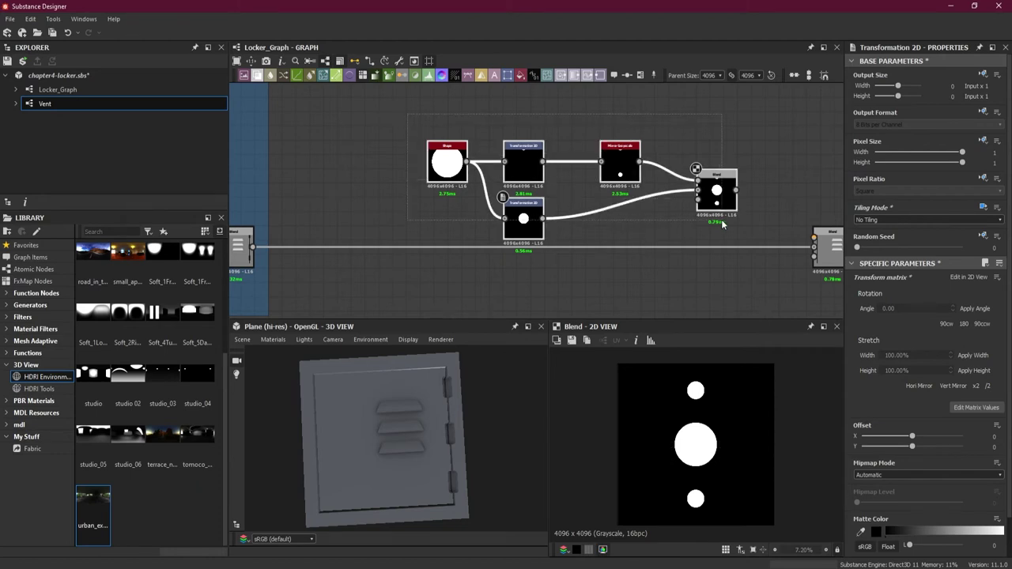
left_click_drag(716, 197, 604, 165)
scroll(664, 202, "down", 1)
middle_click_drag(664, 202, 639, 209)
scroll(632, 209, "up", 1)
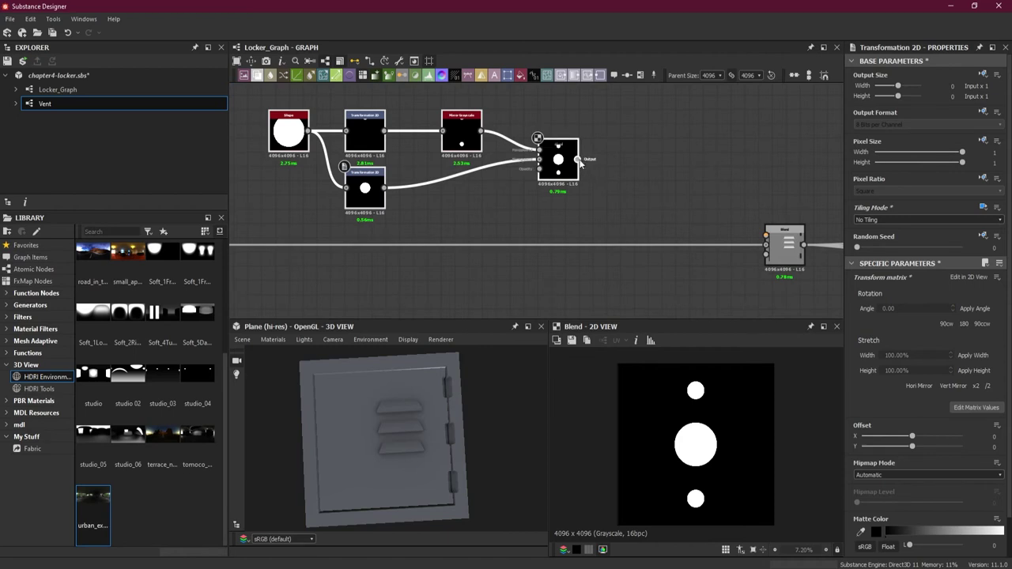
left_click_drag(579, 160, 766, 236)
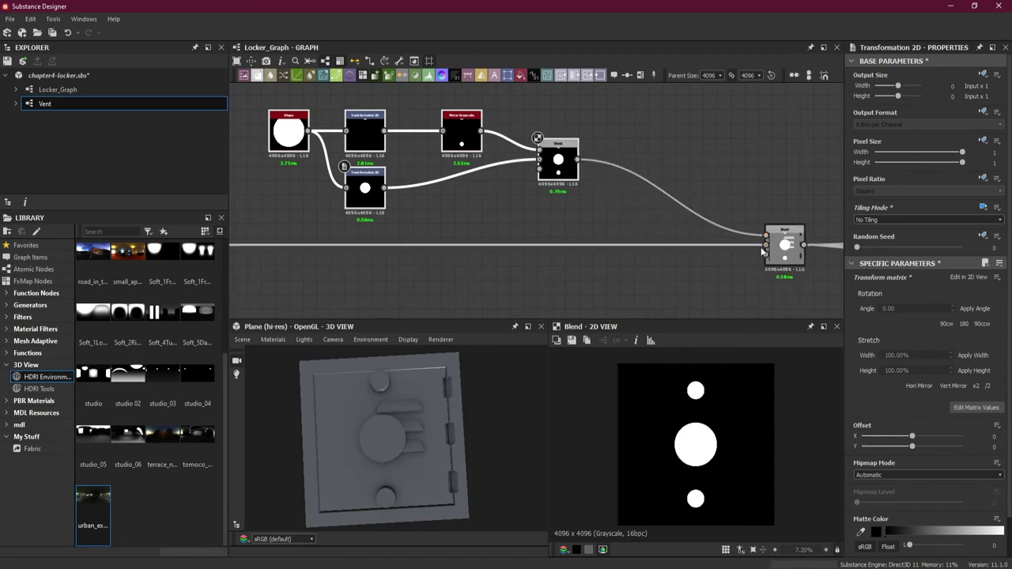
Insert a Transformation 2D node on the link between the disc Blend and the main line's Blend, placed right beside the disc Blend
left_click_drag(356, 486, 381, 413)
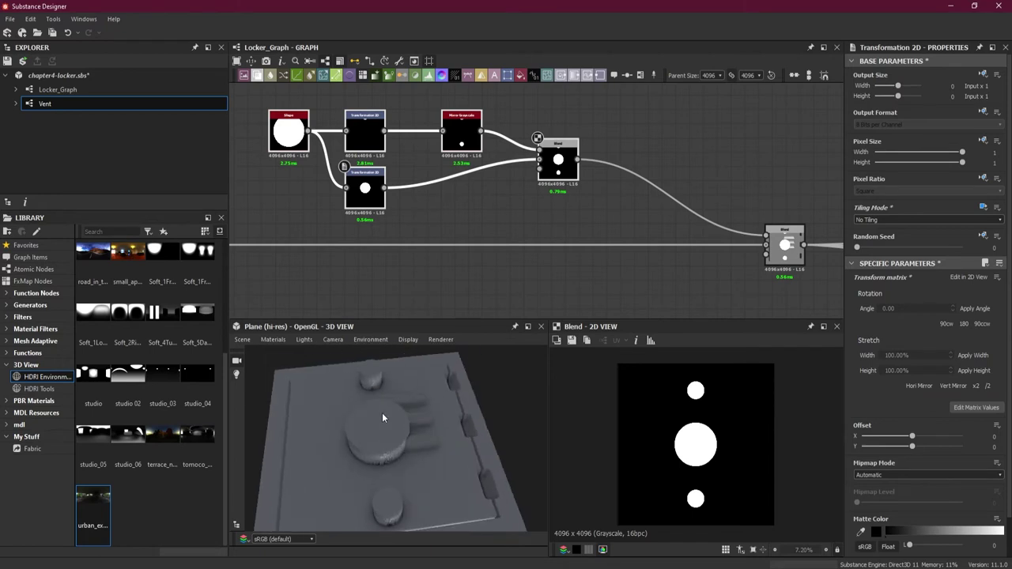
left_click_drag(433, 437, 468, 436)
right_click(638, 203)
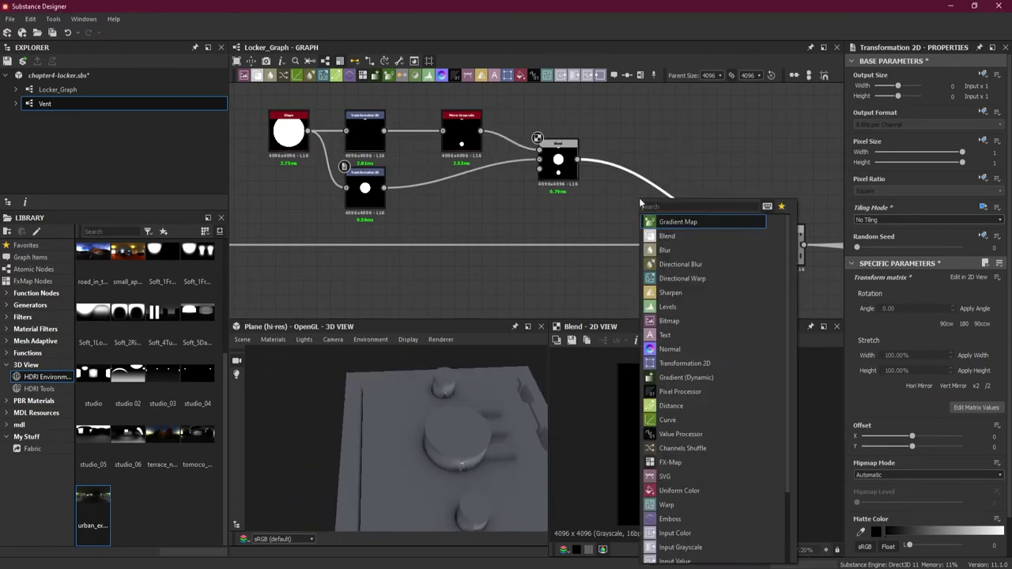
left_click(695, 362)
left_click_drag(681, 207, 632, 176)
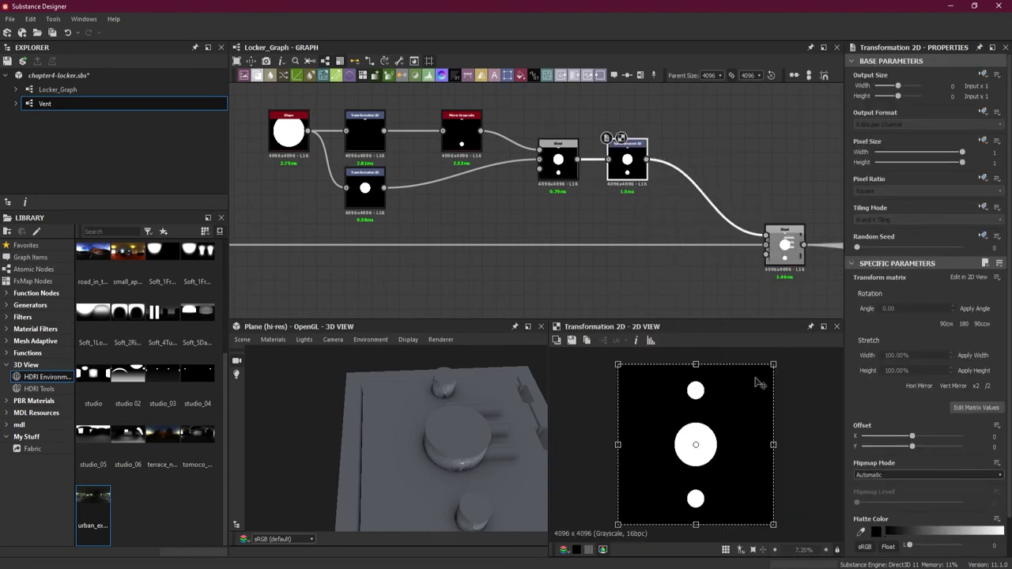
Scale the three-disc pattern to about one fifth and place it beside the vents on the hingeless side, at offset X 0.8305, Y -0.1682
double_click(782, 253)
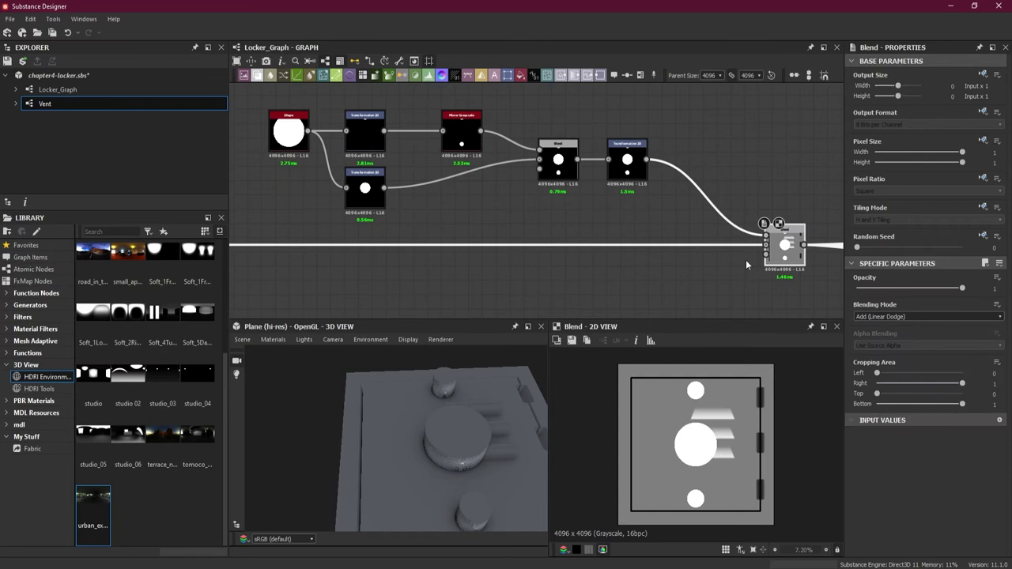
left_click(627, 162)
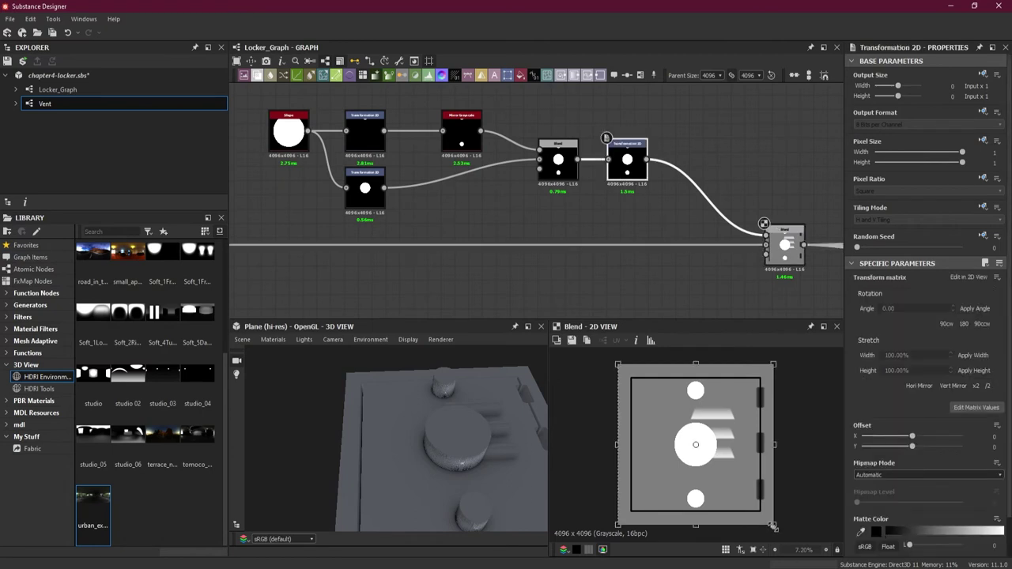
left_click_drag(773, 525, 672, 455)
scroll(663, 469, "up", 3)
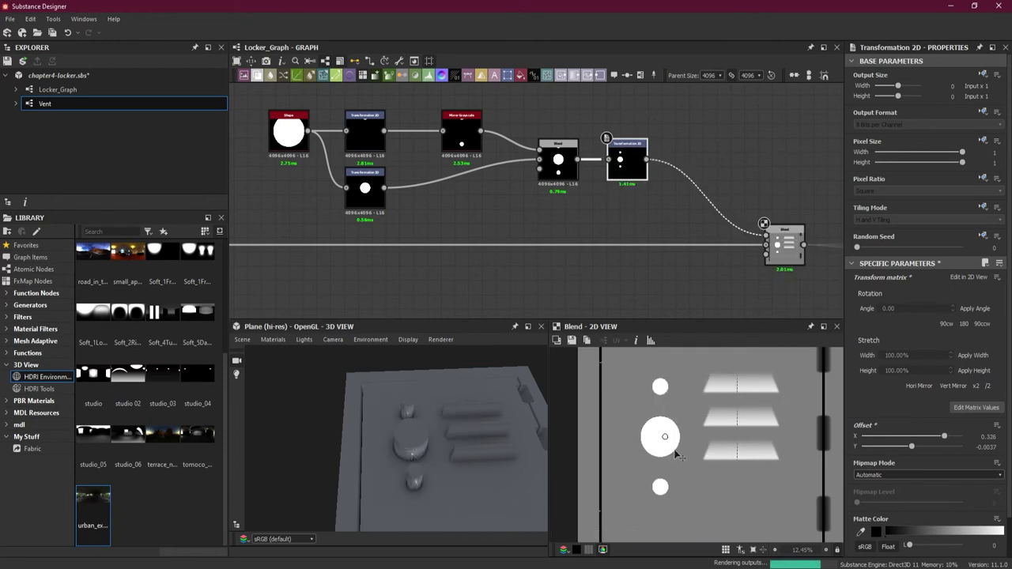
scroll(678, 455, "down", 2)
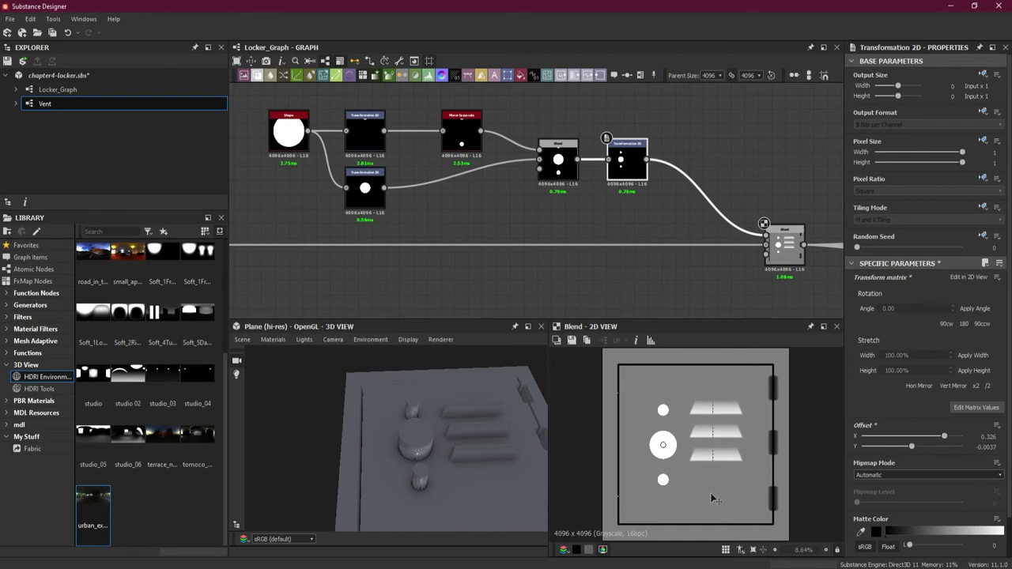
left_click_drag(709, 496, 693, 456)
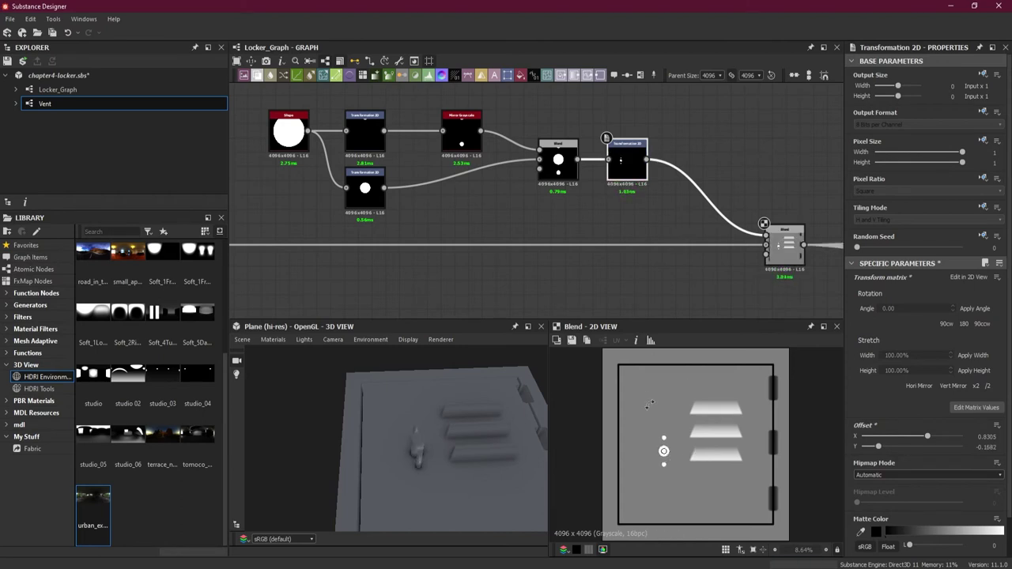
Examine the height and side walls of the raised discs in the 3D view and the settings of the main line's Blend
scroll(656, 457, "up", 5)
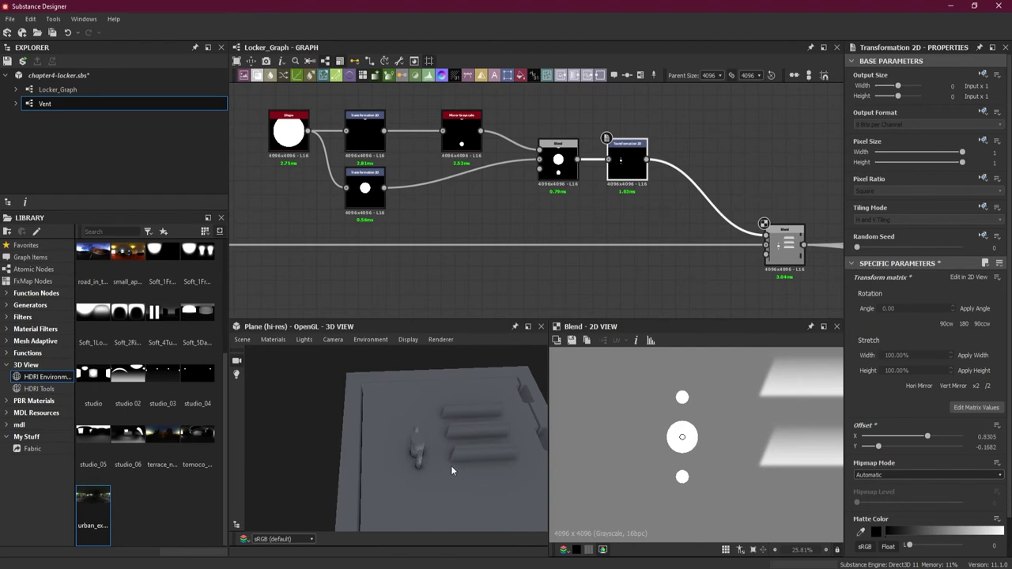
mouse_move(451, 437)
left_mouse_down()
mouse_move(450, 399)
mouse_move(440, 443)
mouse_move(463, 462)
mouse_move(466, 438)
mouse_move(455, 468)
mouse_move(439, 430)
left_mouse_up()
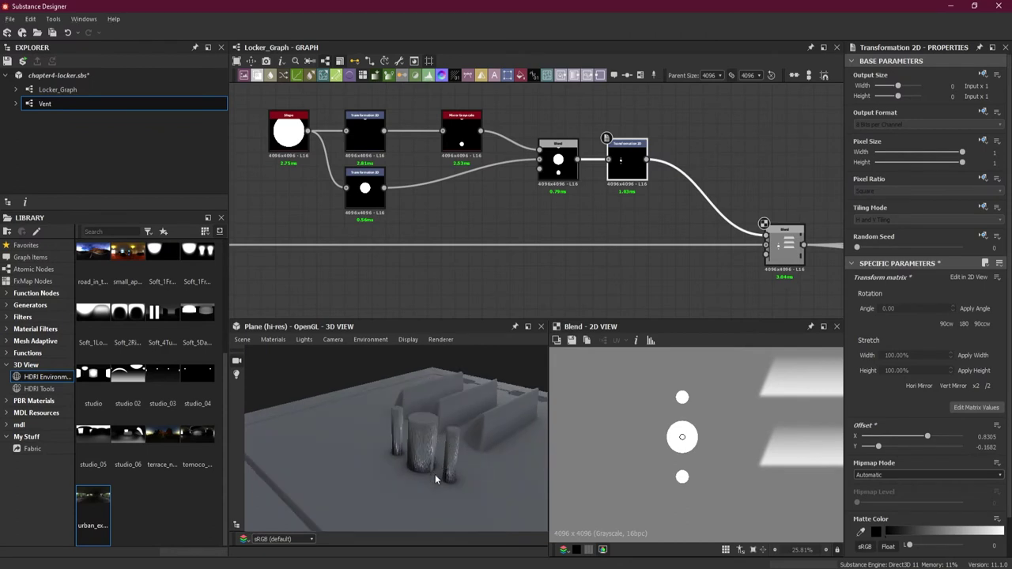
scroll(661, 241, "up", 5)
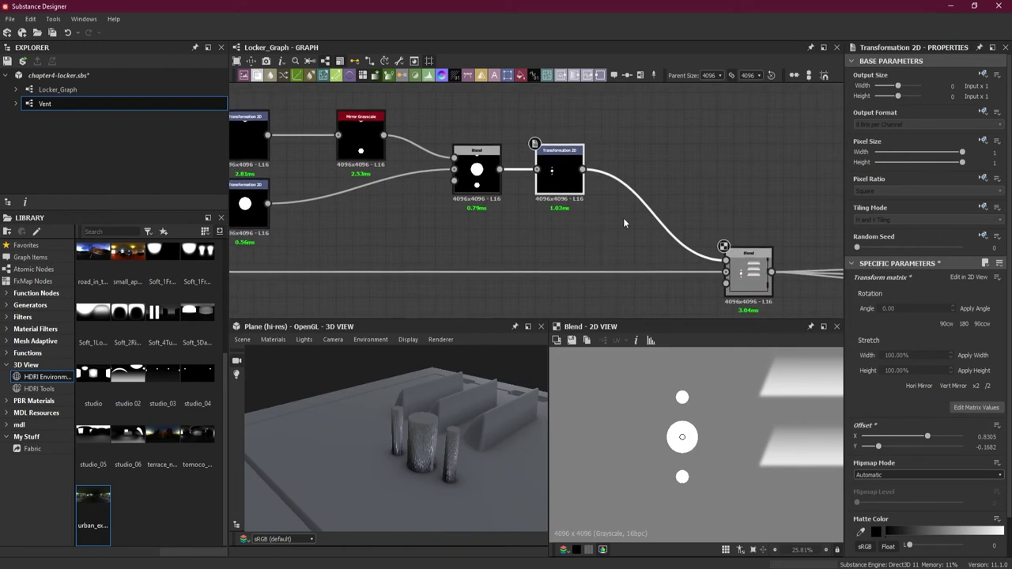
left_click(621, 139)
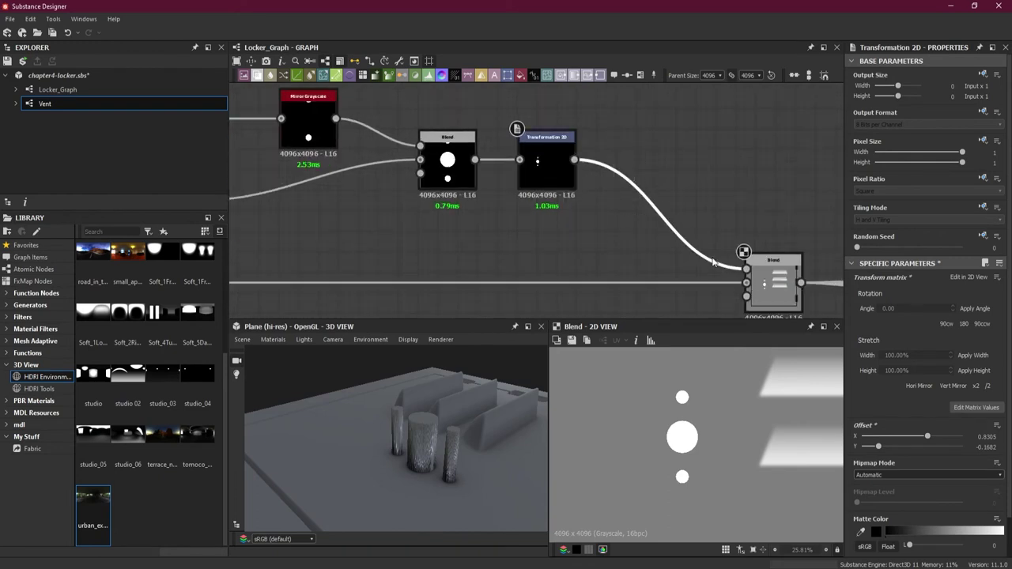
left_click(773, 267)
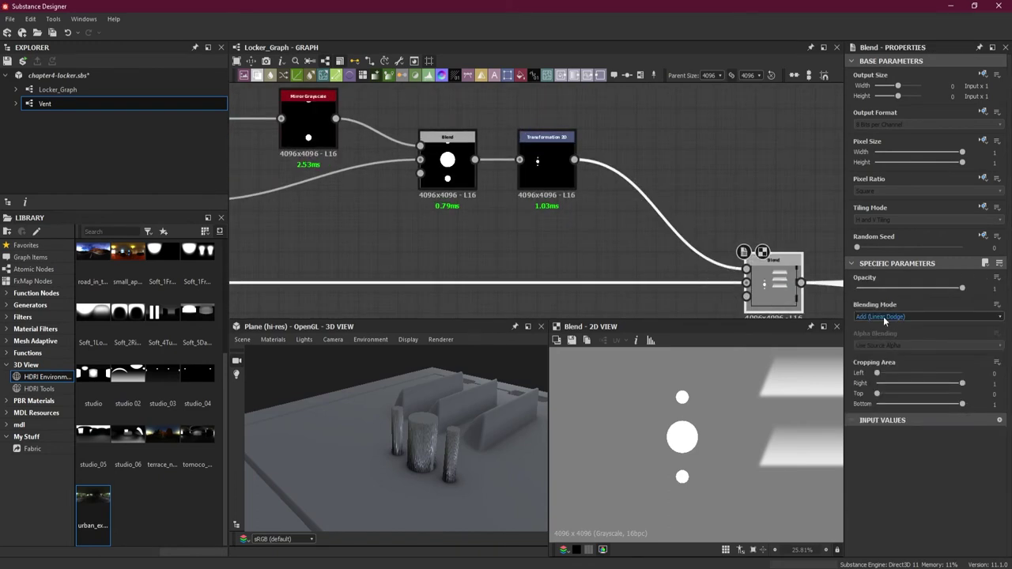
key("space")
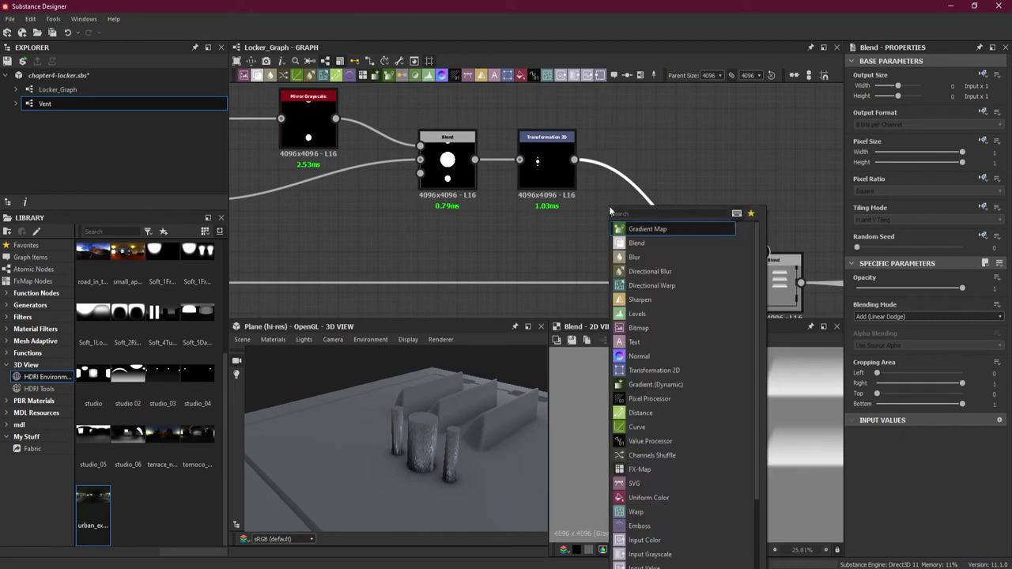
left_click(458, 416)
left_click_drag(458, 418, 445, 433)
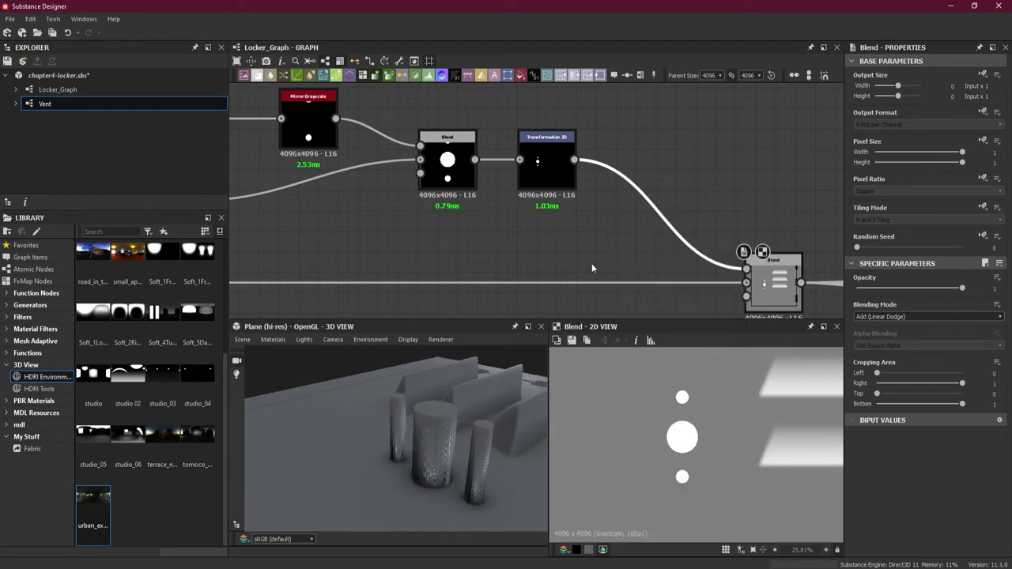
Insert a Blur HQ Grayscale node between the last Transformation 2D and the main line's Blend, with Quality set to 1
key("space")
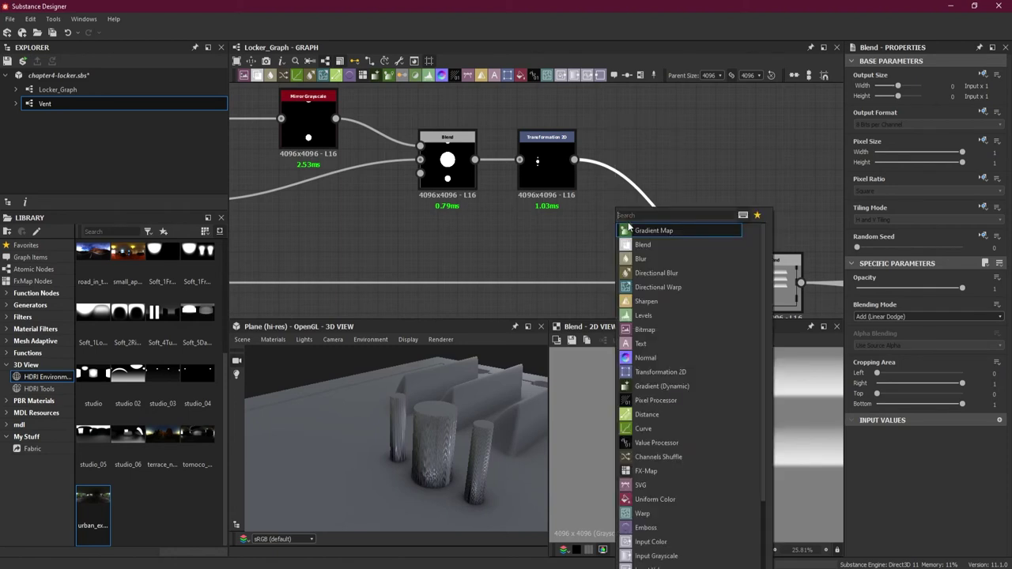
type("blur")
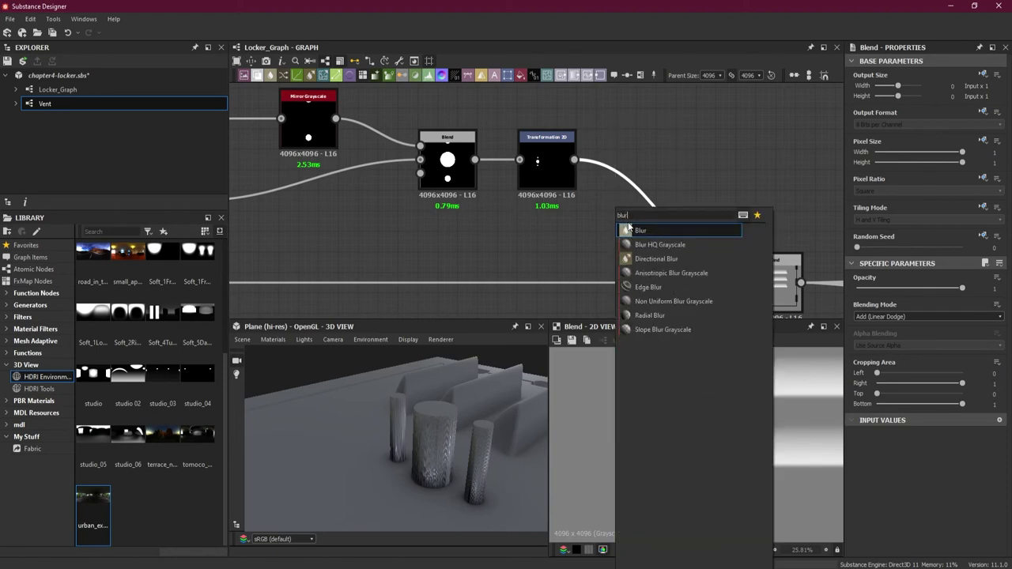
left_click(664, 244)
left_click_drag(669, 230, 617, 162)
left_click(971, 328)
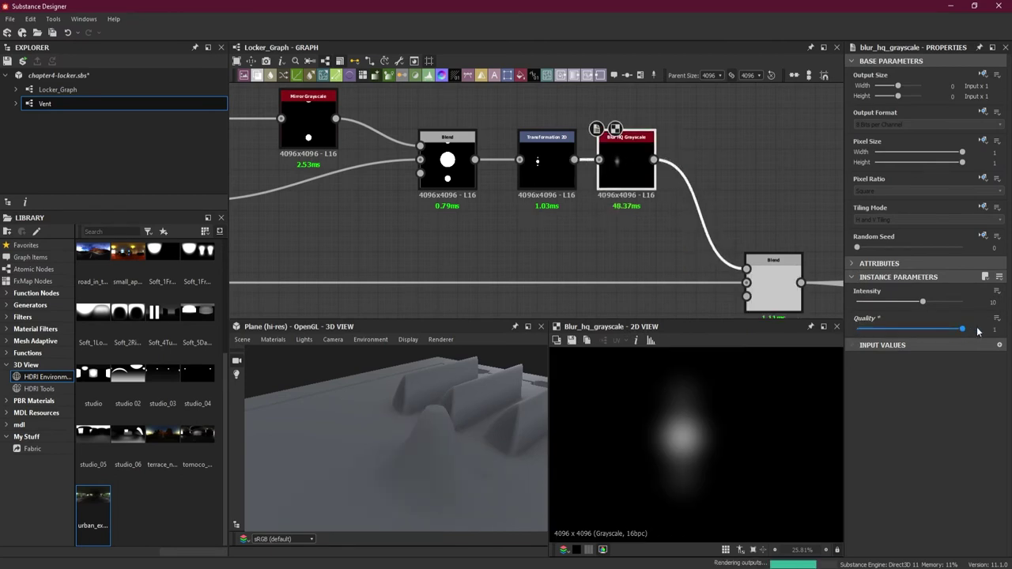
Set the Intensity of the Blur HQ Grayscale node to 0.5
left_click_drag(922, 304, 862, 309)
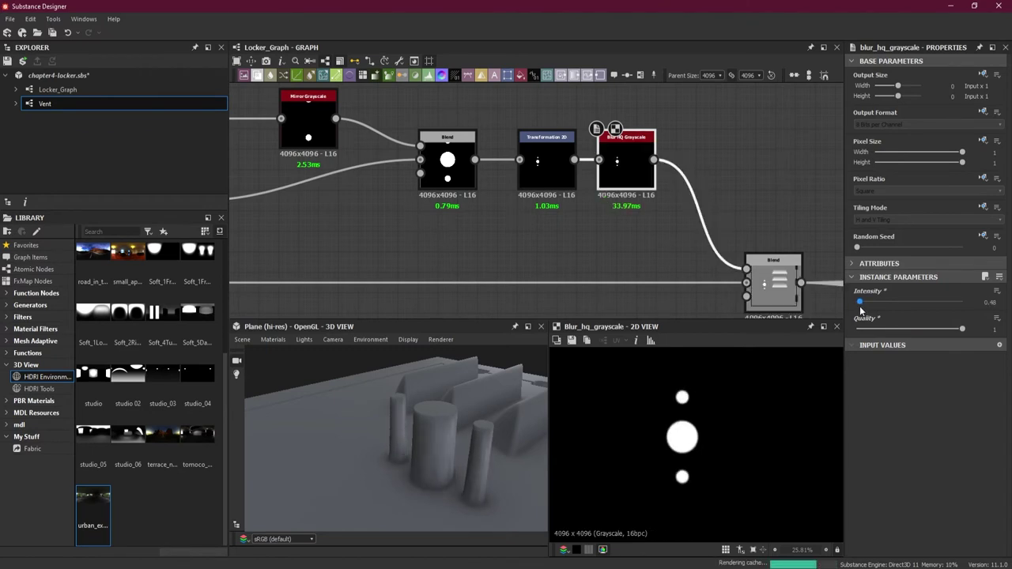
left_click_drag(862, 310, 862, 310)
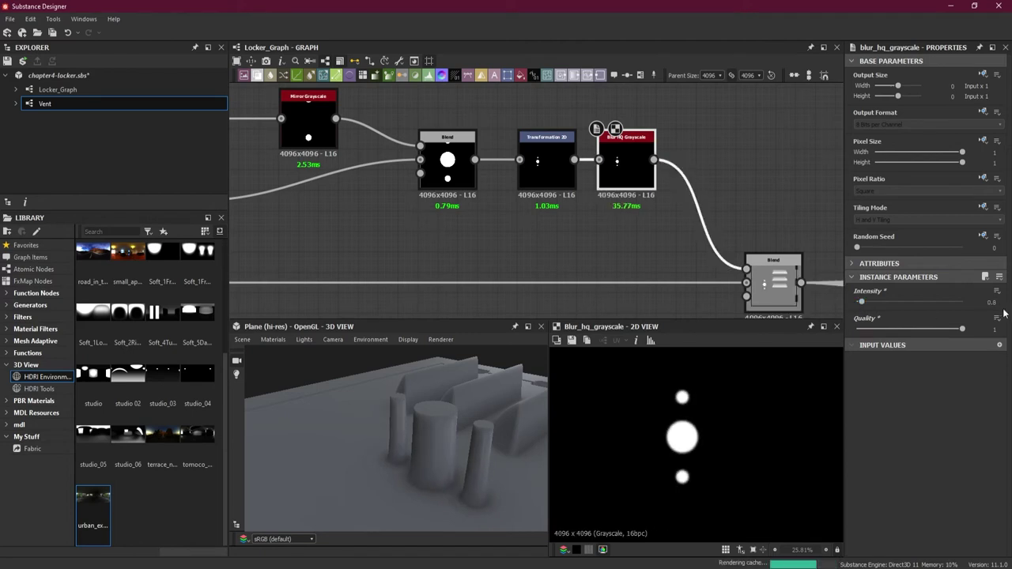
type("0.5")
key("Return")
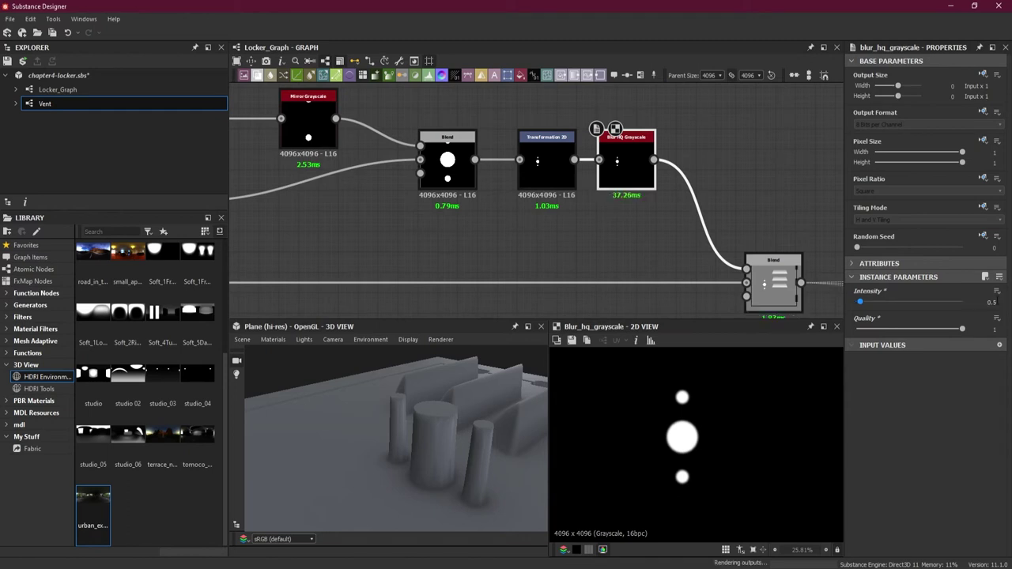
Change the main line's last Blend to Subtract mode so the three discs cut into the surface, and check them in 3D
left_click(797, 286)
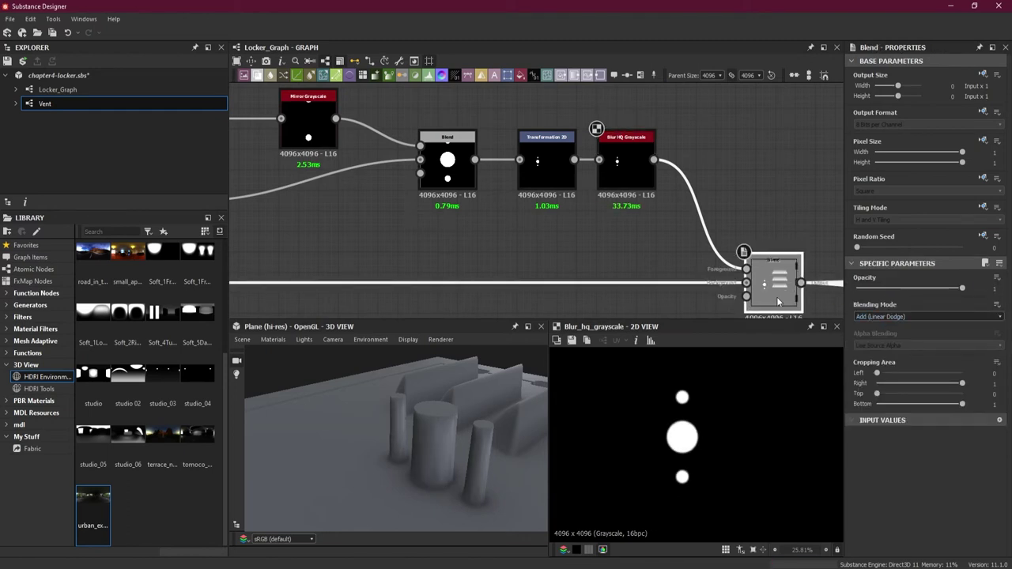
left_click(886, 316)
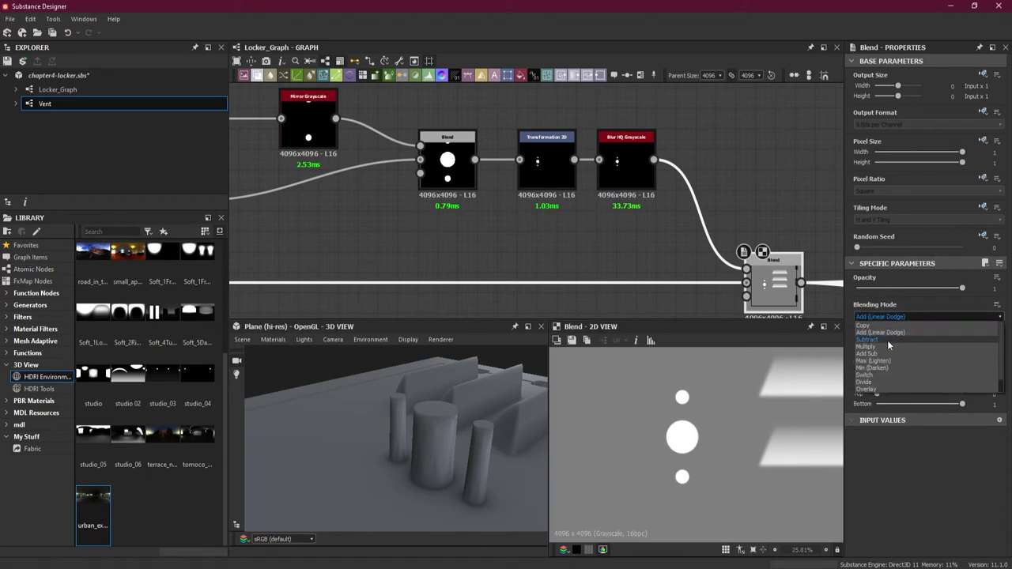
left_click(887, 340)
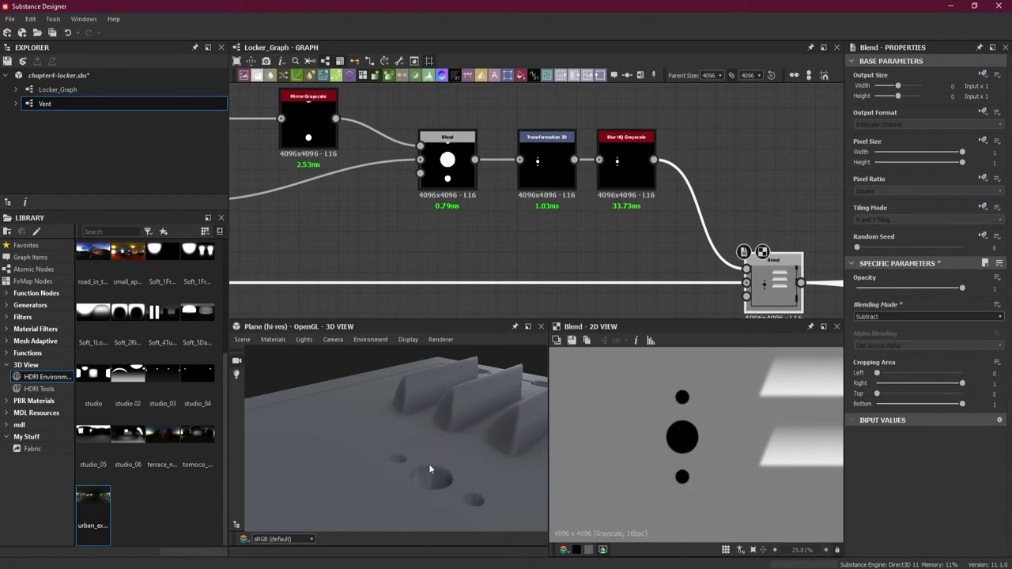
mouse_move(425, 437)
left_mouse_down()
mouse_move(399, 526)
mouse_move(398, 487)
mouse_move(382, 491)
mouse_move(461, 465)
mouse_move(461, 456)
mouse_move(459, 487)
mouse_move(426, 476)
mouse_move(403, 499)
mouse_move(405, 471)
mouse_move(437, 443)
left_mouse_up()
scroll(421, 459, "up", 4)
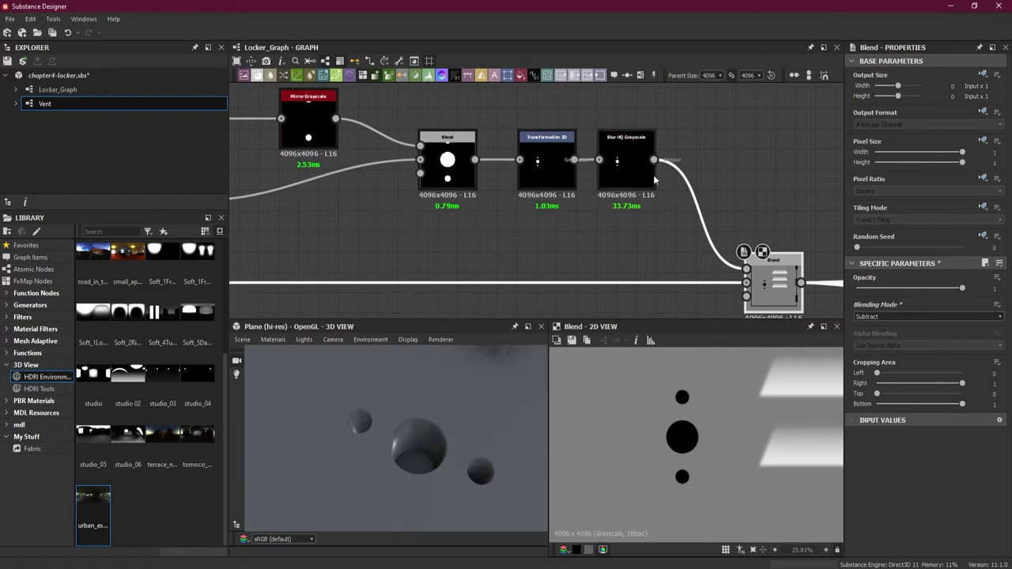
Move the main line's last Blend farther along to make room, and insert a Levels node between Blur HQ Grayscale and that Blend
scroll(641, 211, "down", 3)
middle_click_drag(739, 269, 634, 269)
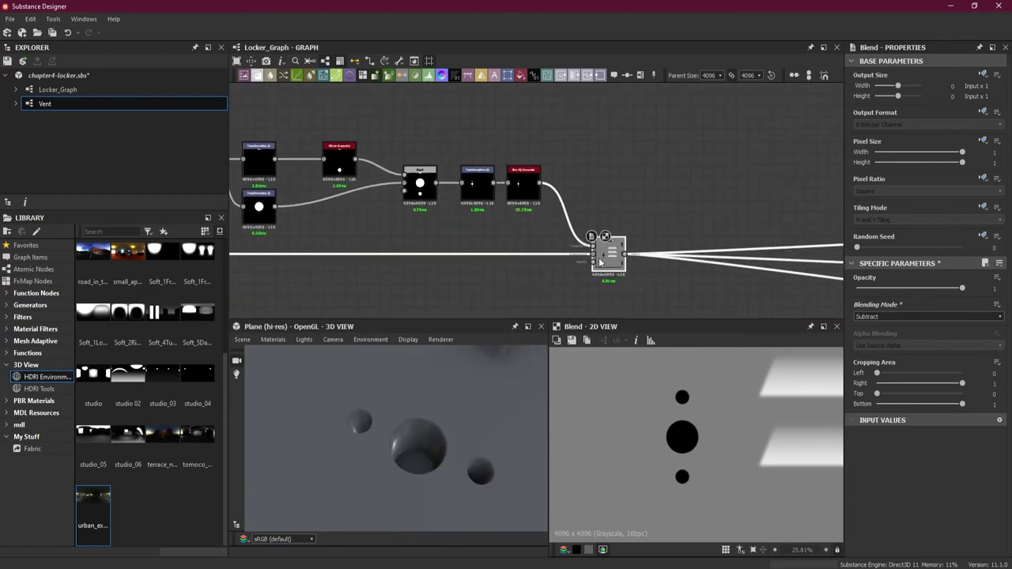
left_click_drag(615, 264, 725, 263)
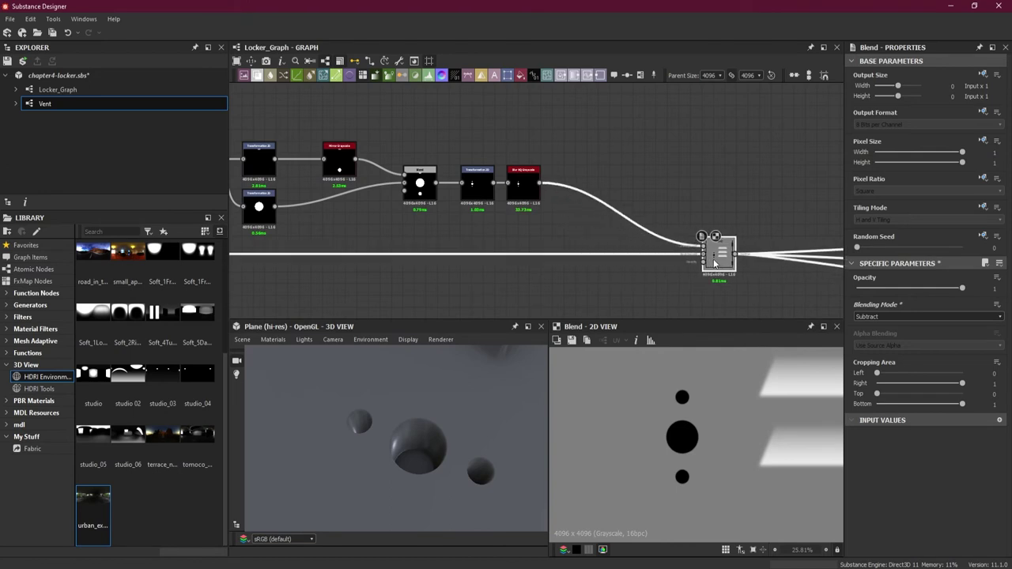
scroll(581, 169, "up", 1)
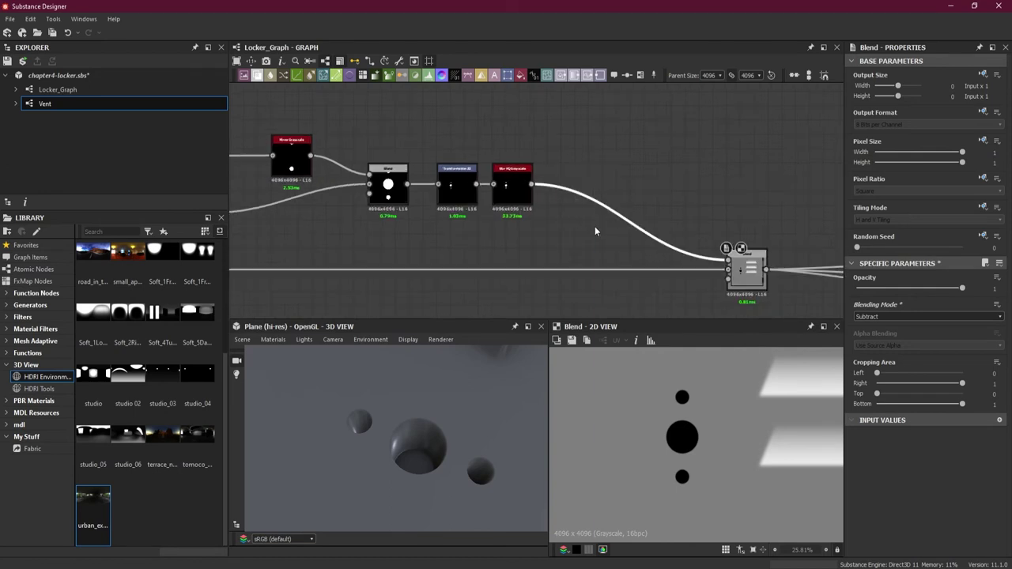
key("space")
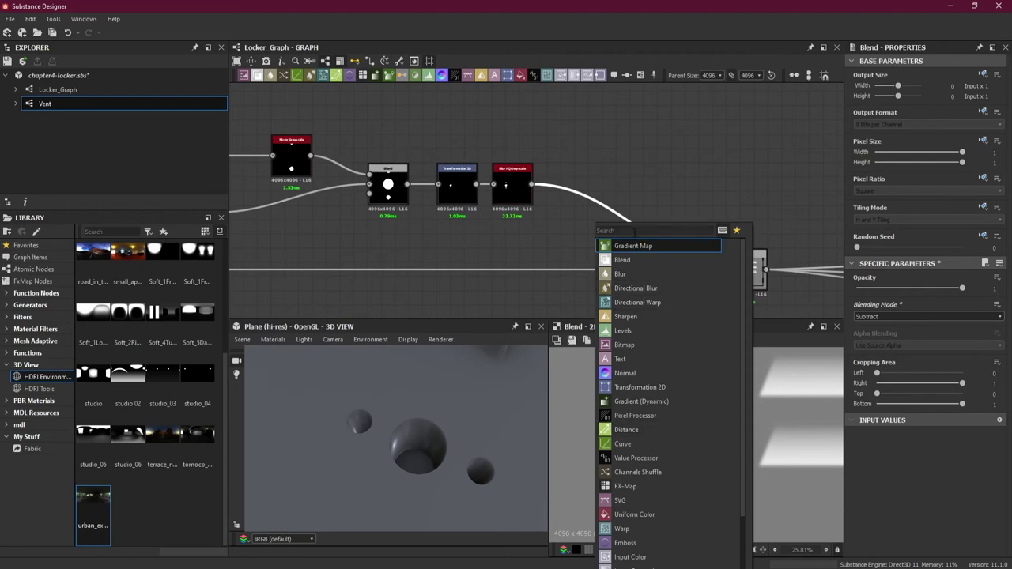
type("levels")
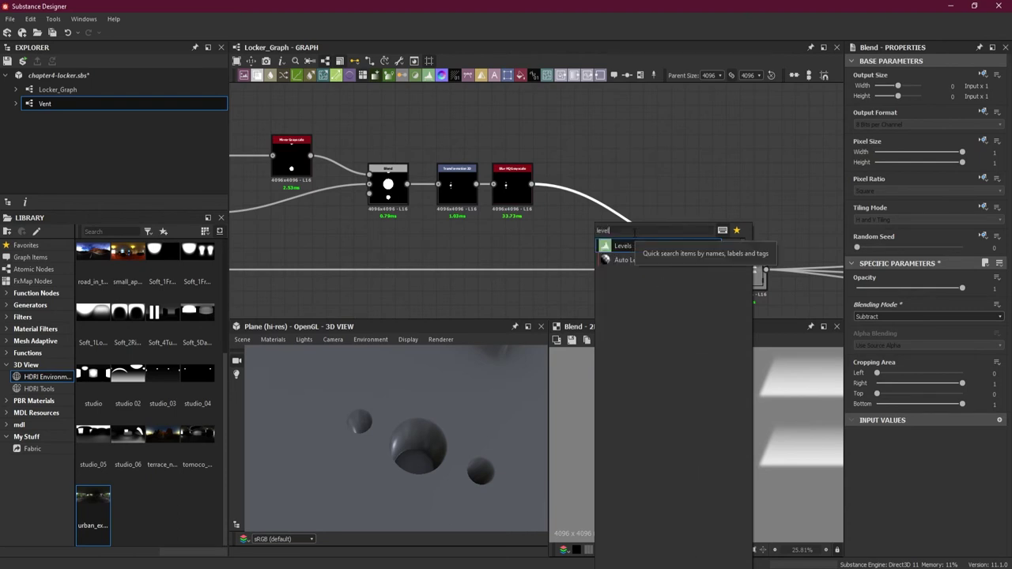
key("Return")
left_click_drag(634, 236, 585, 191)
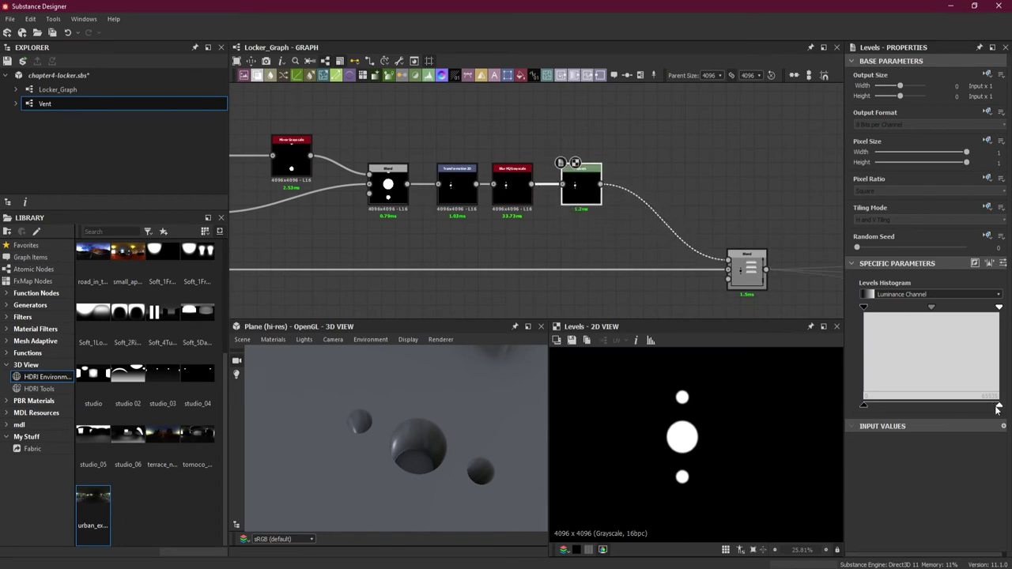
Lower the Levels node's output white to slightly over a quarter of its range to make the holes shallower, checking them in 3D
left_click_drag(998, 406, 902, 407)
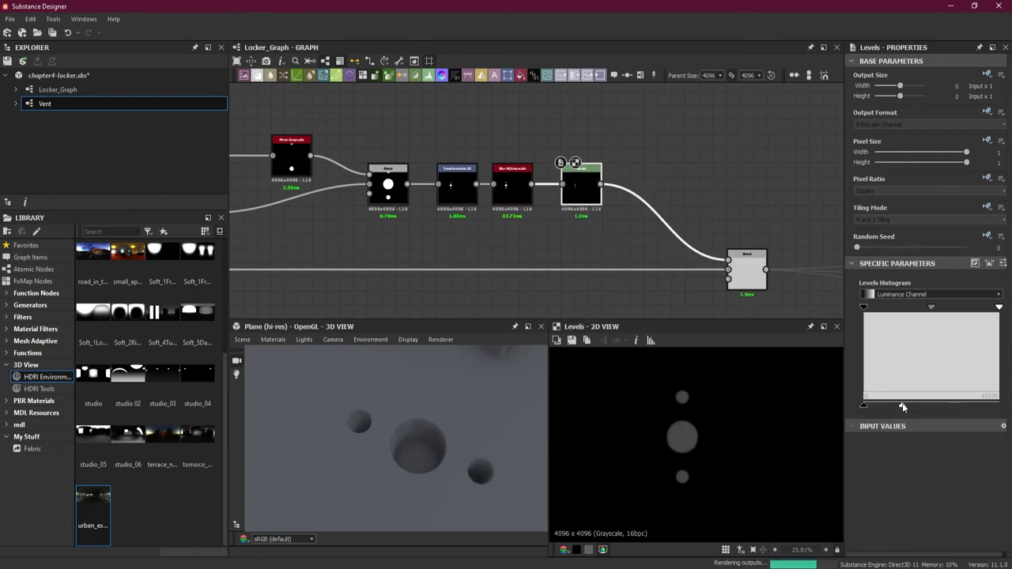
left_click_drag(466, 474, 416, 448)
scroll(415, 439, "down", 5)
scroll(396, 436, "up", 3)
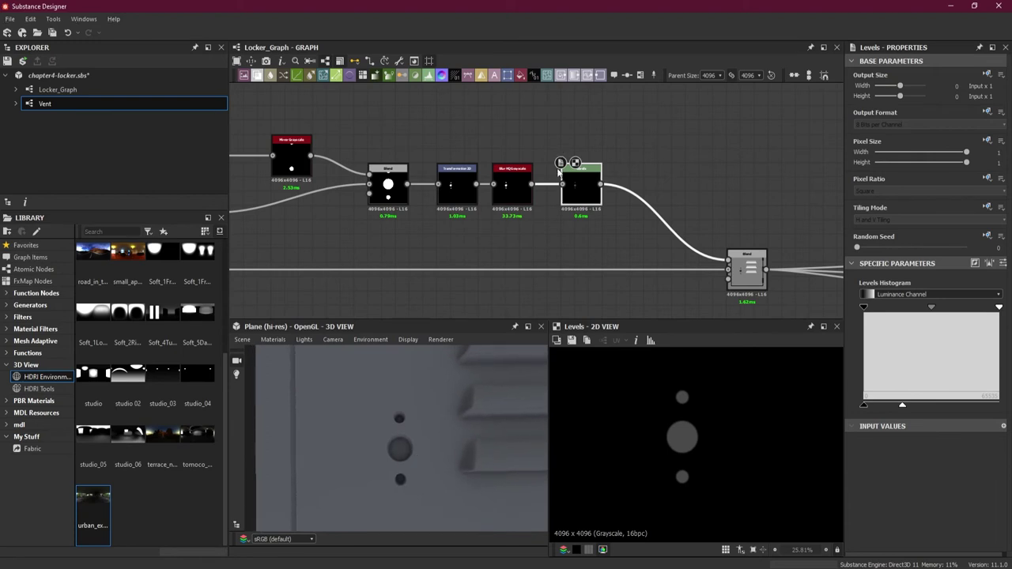
Add a frame around the three-disc nodes together with their Blend on the main line
scroll(566, 201, "down", 5)
scroll(620, 273, "down", 2)
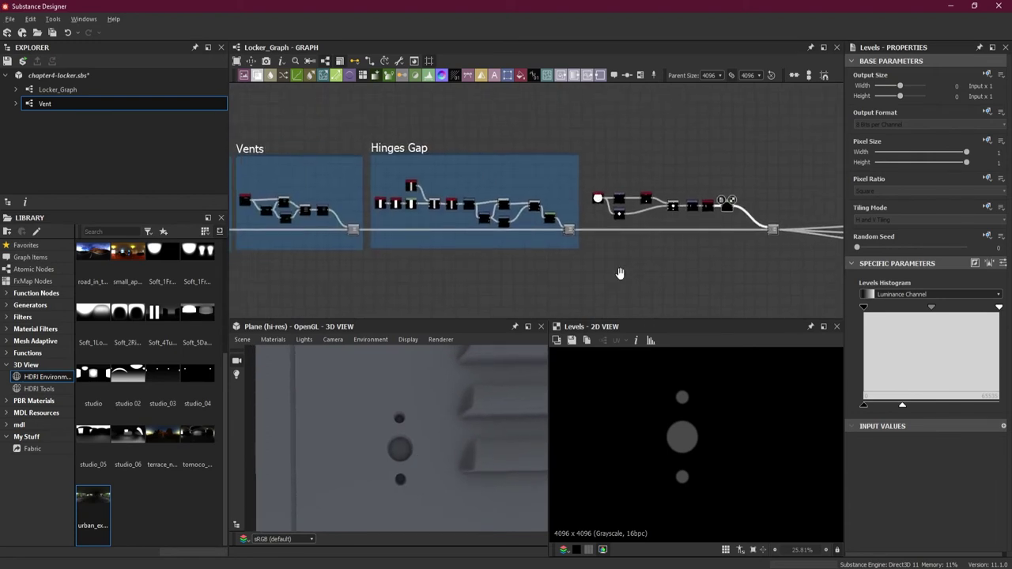
scroll(516, 207, "up", 2)
left_click_drag(486, 171, 683, 267)
right_click(671, 241)
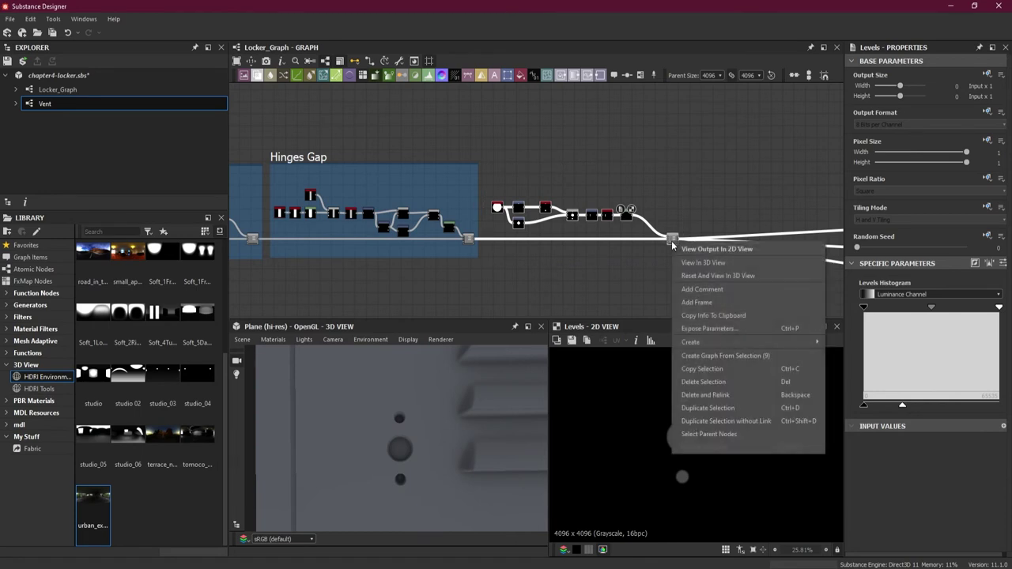
left_click(717, 300)
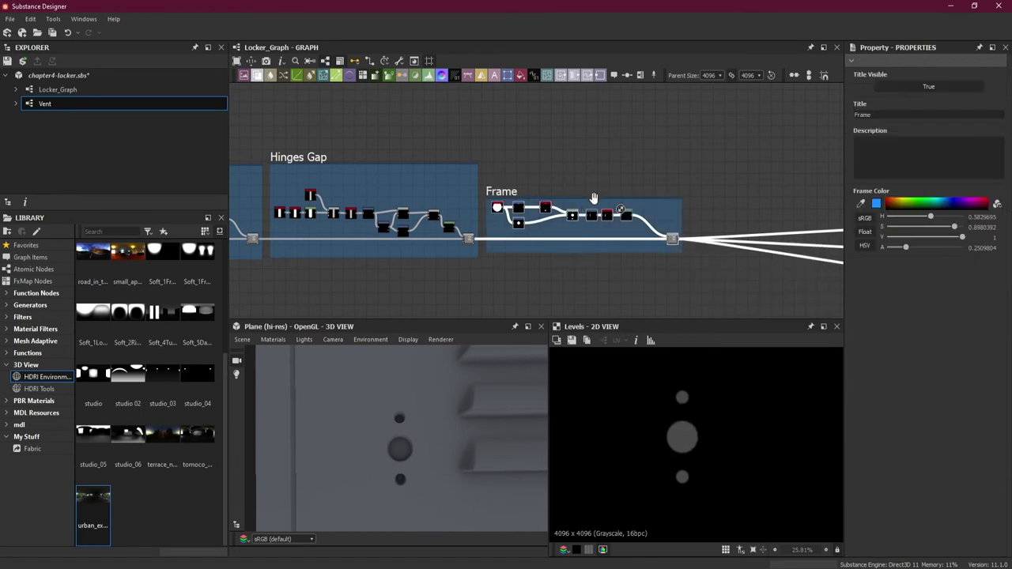
Extend the new frame well above its nodes and slightly below them, in line with the neighbouring Hinges Gap frame
scroll(582, 204, "up", 2)
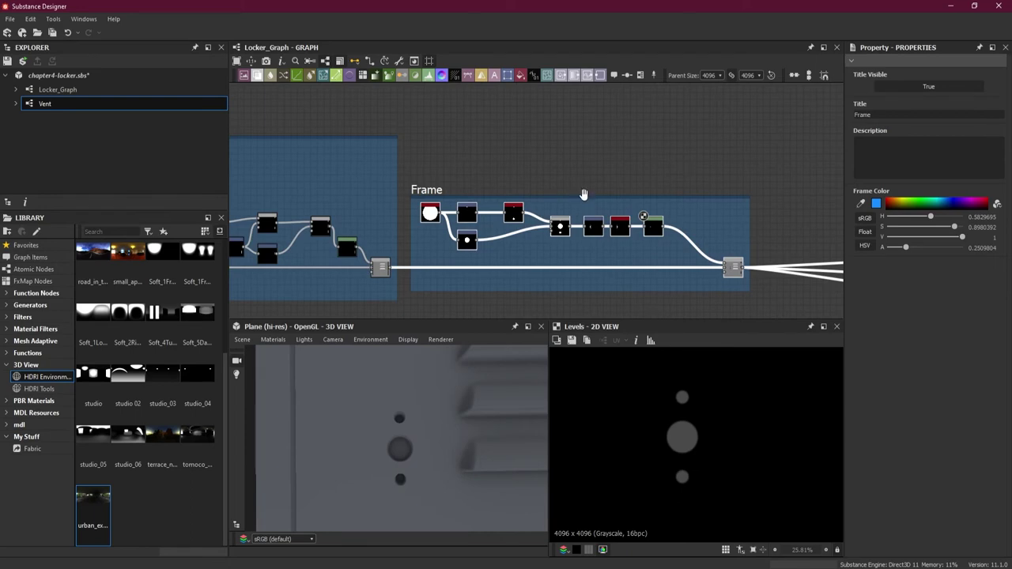
scroll(582, 196, "up", 2)
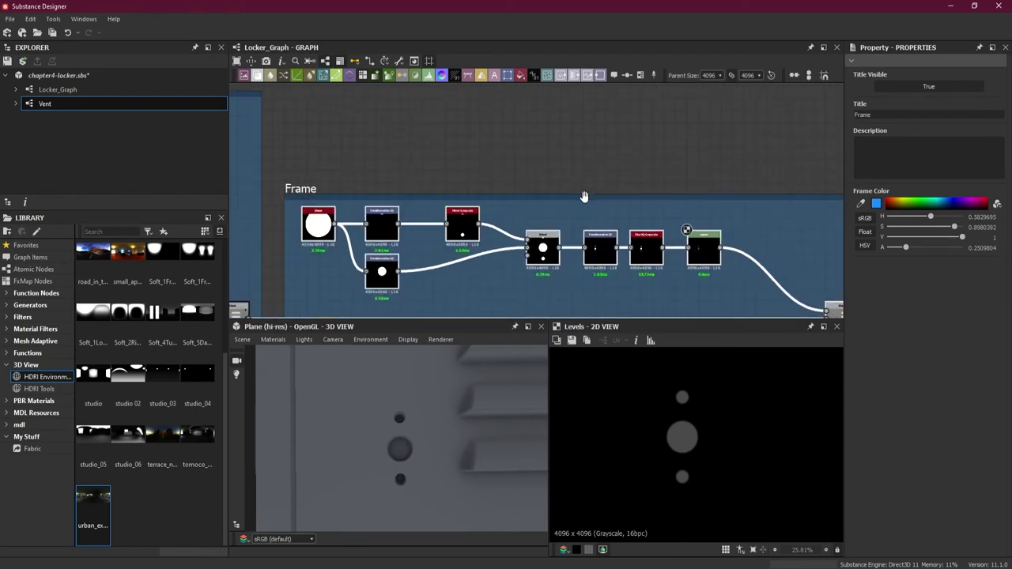
left_click_drag(586, 194, 586, 90)
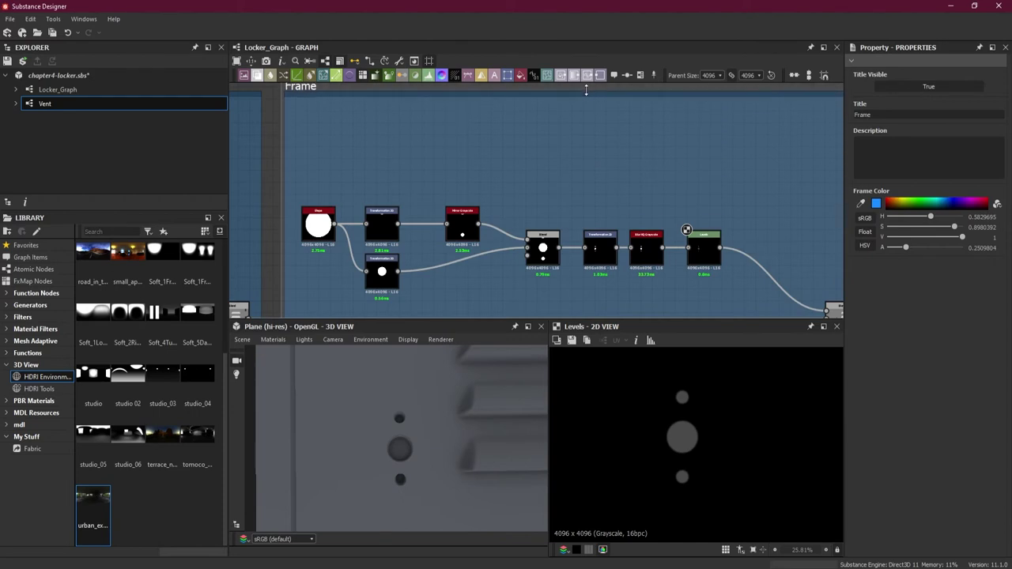
scroll(588, 178, "down", 2)
middle_click_drag(577, 266, 566, 187)
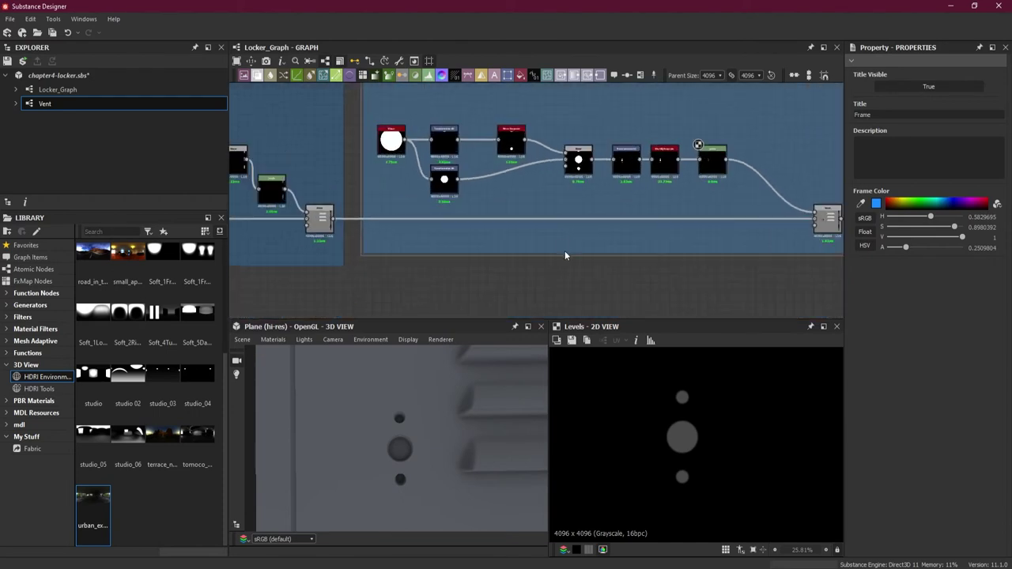
left_click_drag(564, 252, 564, 261)
scroll(564, 261, "down", 3)
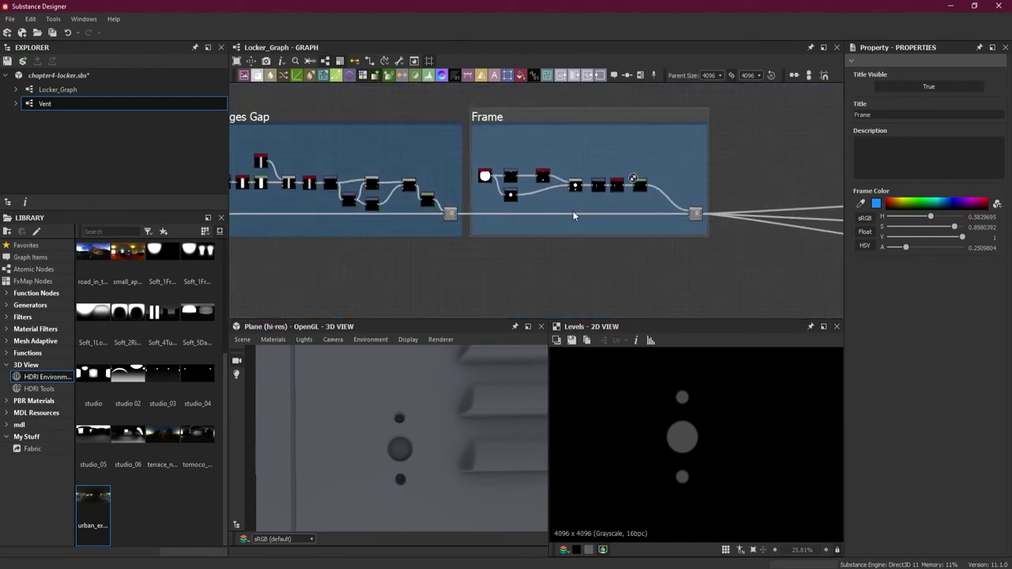
Title the new frame "Butons Gaps"
double_click(905, 116)
type("Butons")
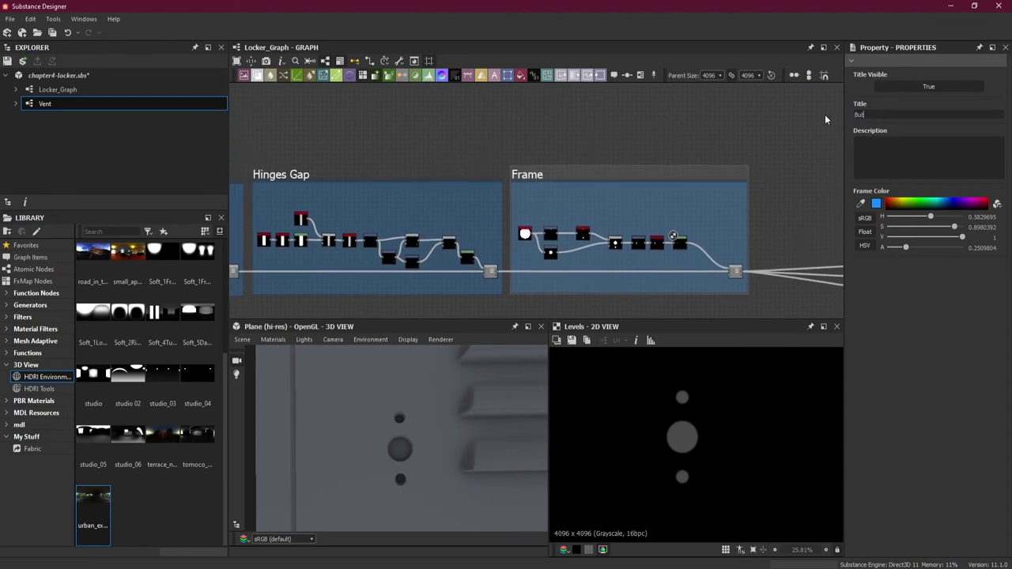
type(" Gaps")
key("Return")
Examine the framed sections from Door Gap to Butons Gaps along the main line and the resulting surface in the 3D view
scroll(657, 226, "down", 4)
middle_click_drag(702, 268, 597, 241)
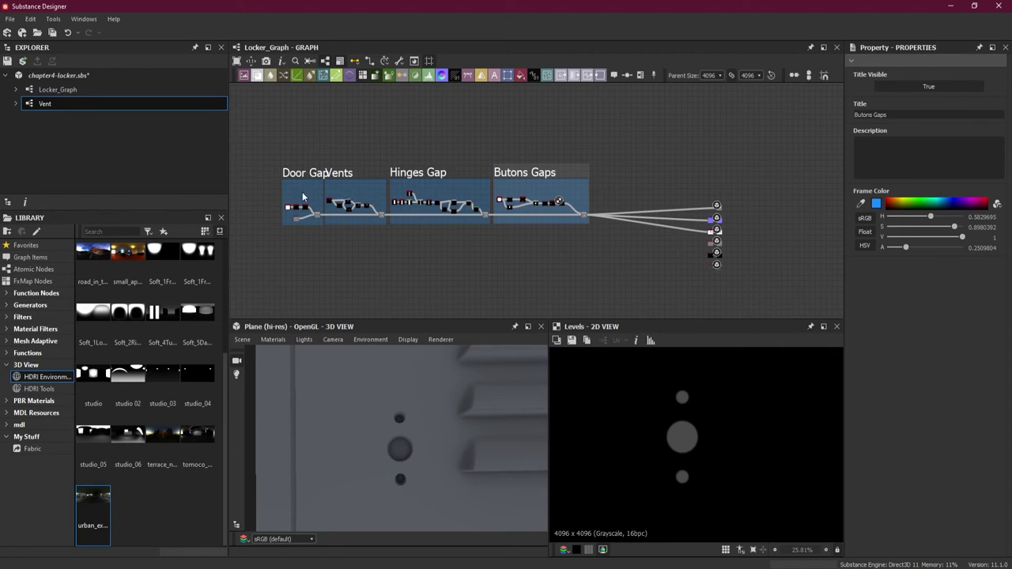
scroll(302, 196, "up", 2)
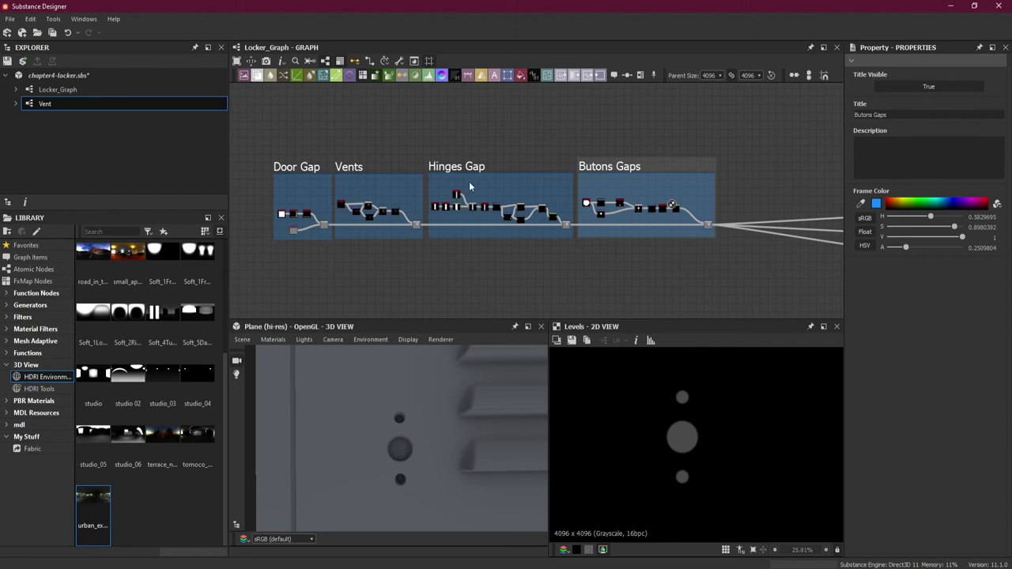
middle_click_drag(758, 171, 550, 167)
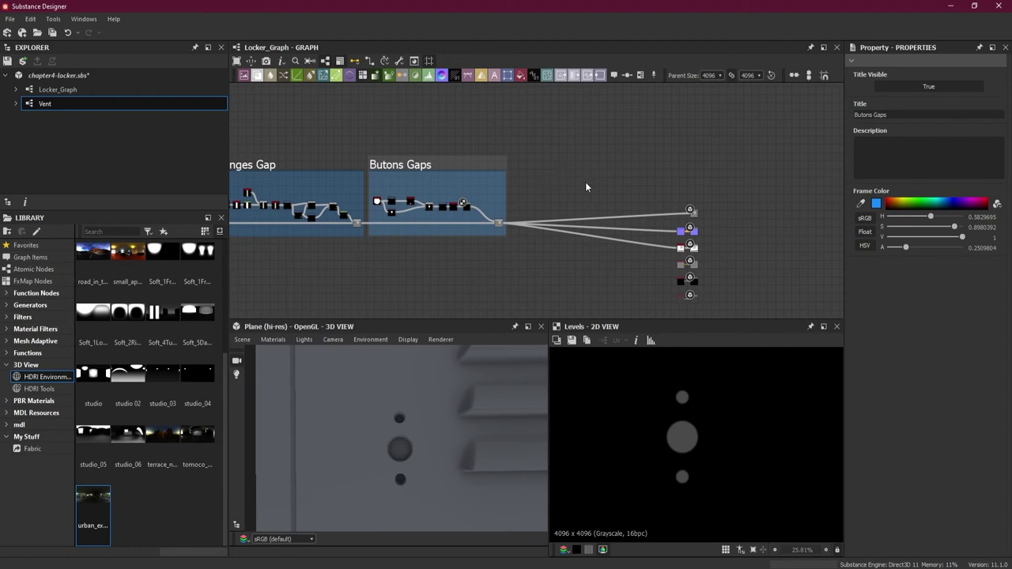
left_click_drag(503, 379, 357, 447)
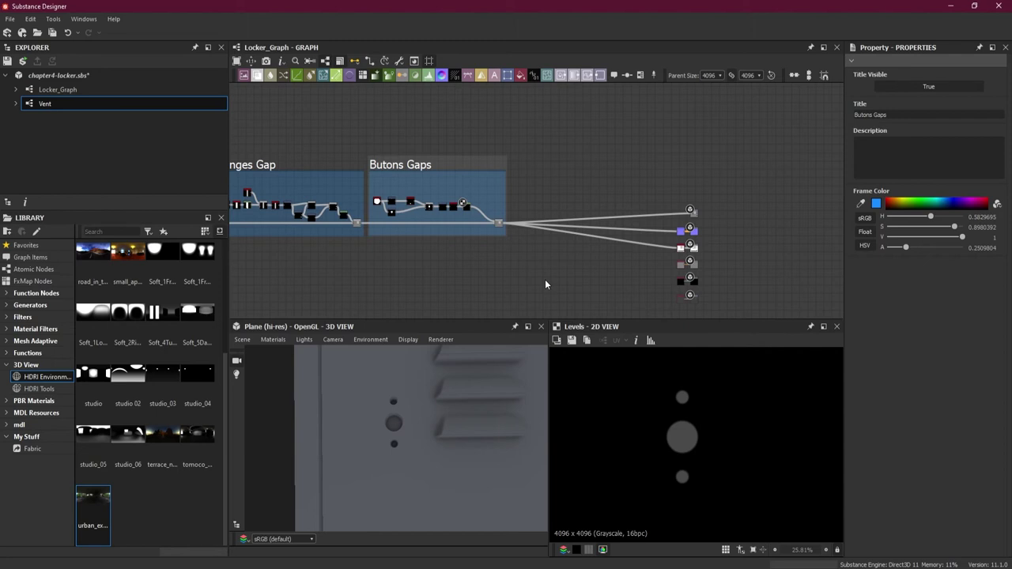
scroll(365, 246, "down", 2)
middle_click_drag(365, 247, 497, 264)
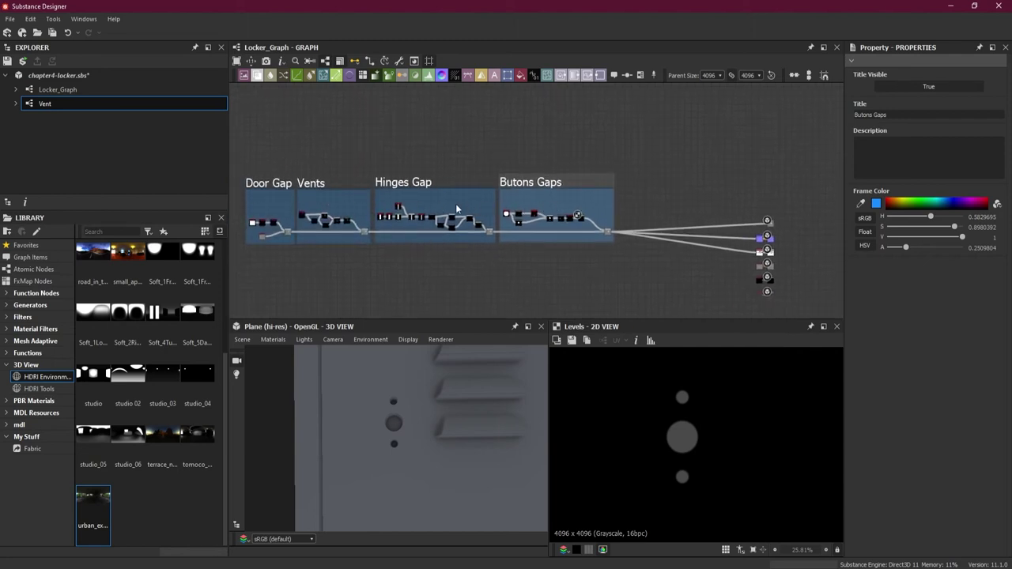
scroll(261, 201, "up", 1)
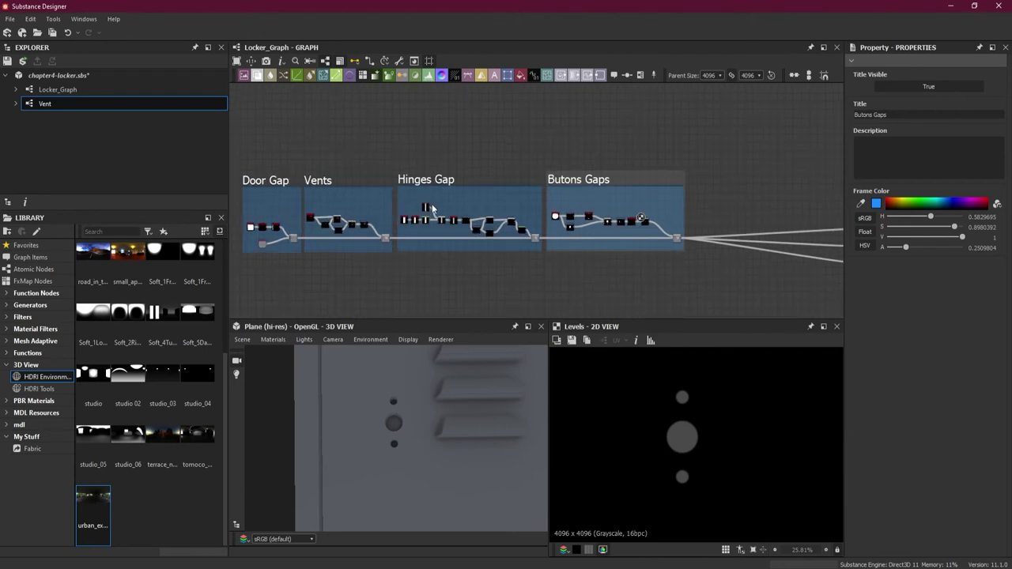
scroll(709, 189, "down", 1)
Move the whole group of output nodes farther from the Butons Gaps frame to free space on the main line
middle_click_drag(749, 196, 512, 193)
left_click_drag(642, 200, 565, 309)
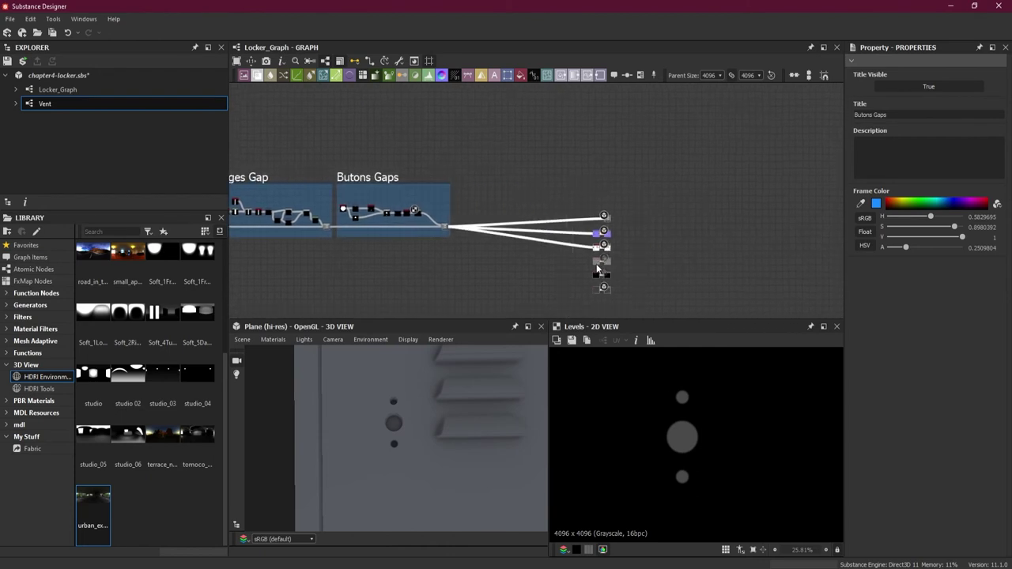
left_click_drag(598, 266, 673, 267)
scroll(478, 213, "up", 4)
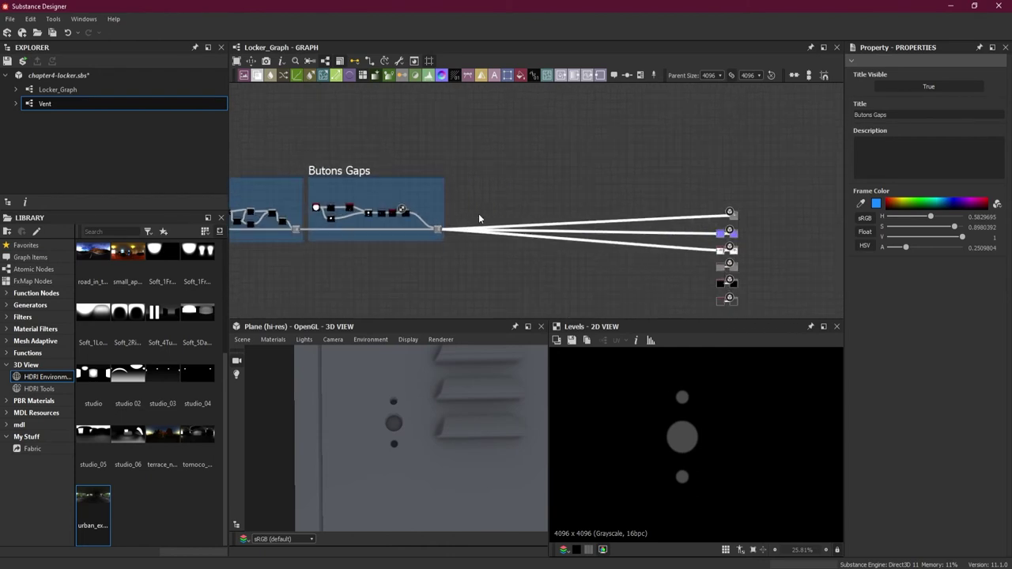
left_click(478, 207)
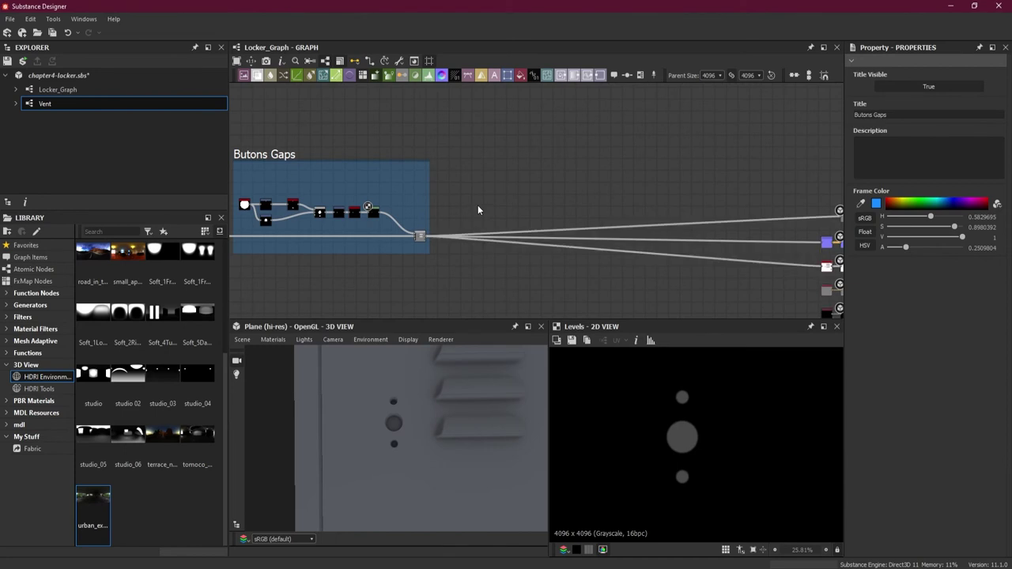
middle_click_drag(492, 208, 569, 213)
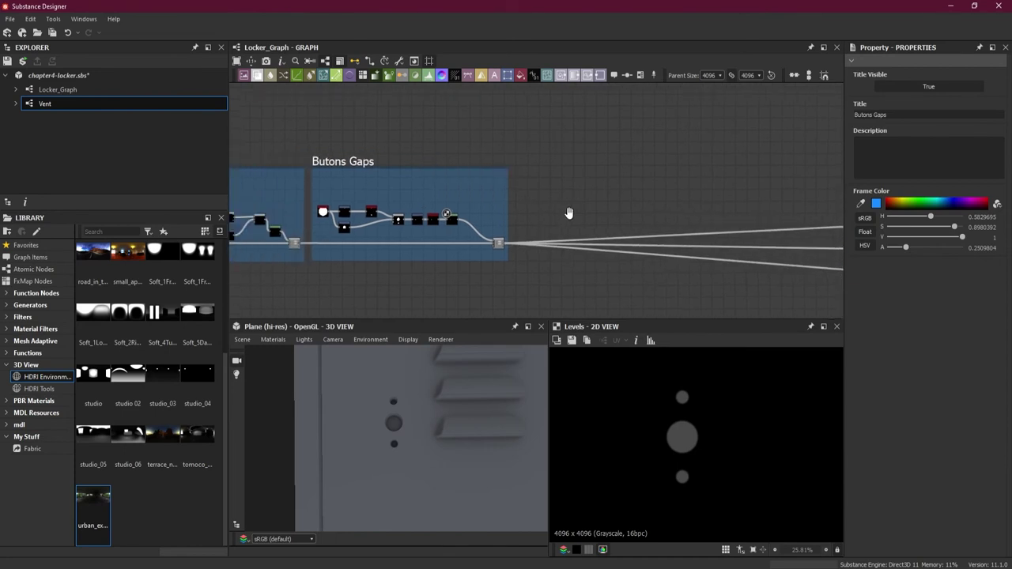
scroll(569, 213, "up", 1)
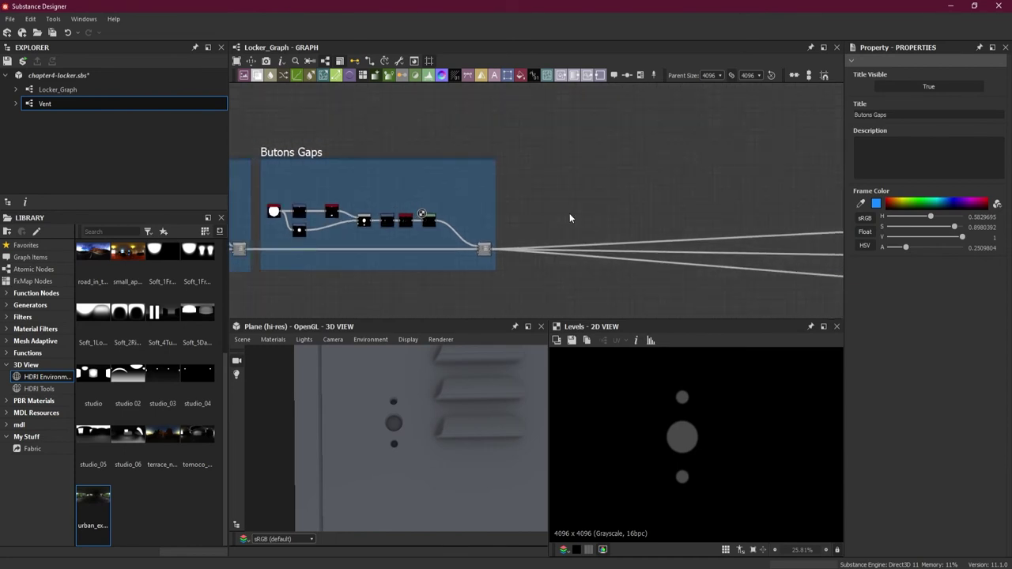
Check the handle in the locker reference image and insert a Blend node on the main line between Butons Gaps and the outputs
key("alt+Tab")
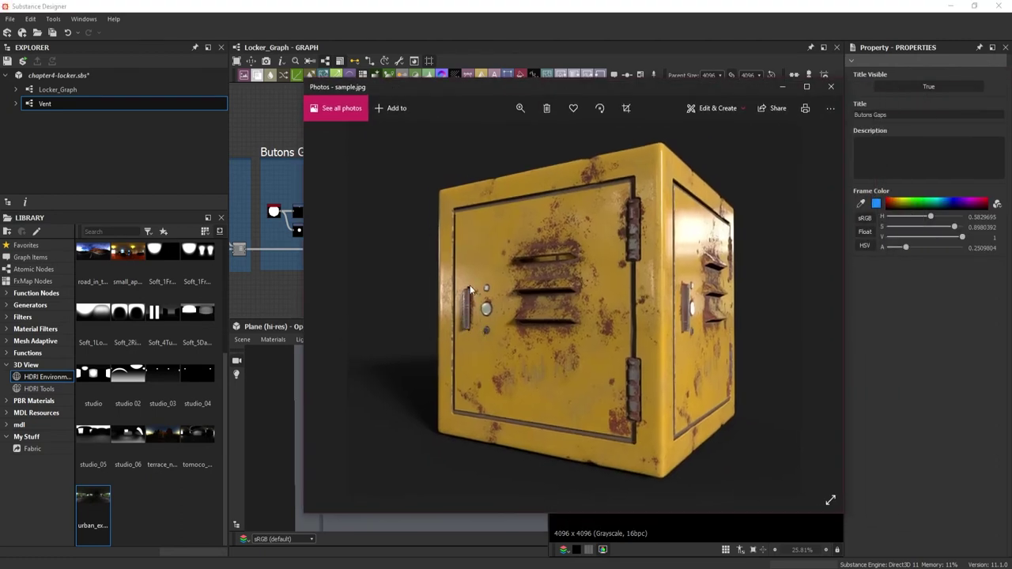
key("alt+Tab")
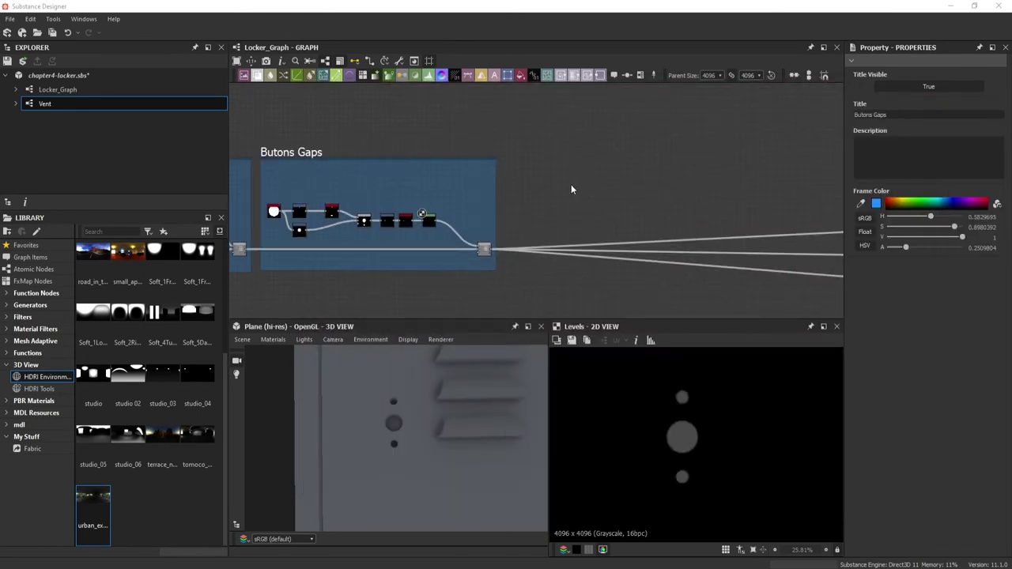
key("space")
left_click(623, 223)
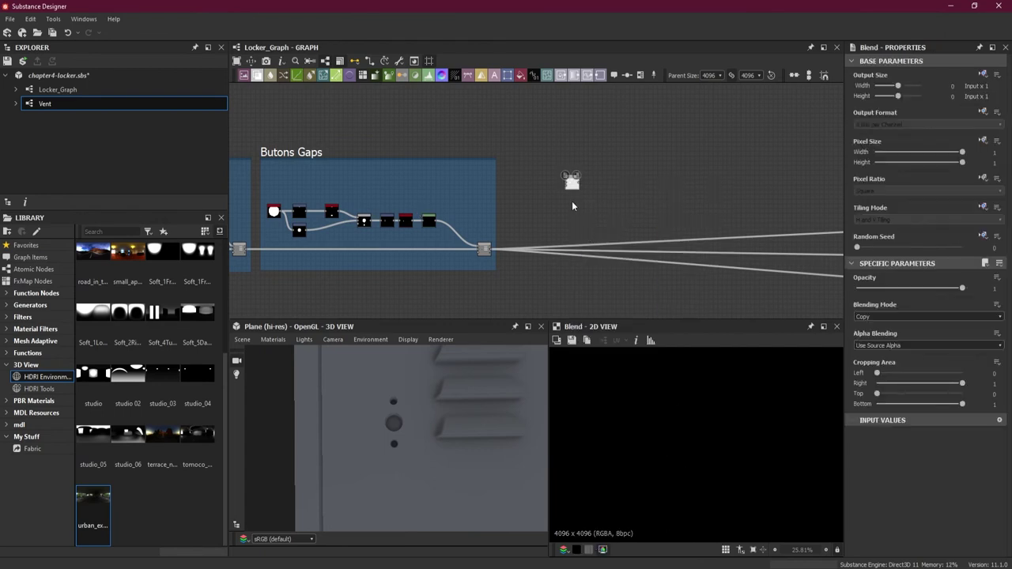
left_click_drag(490, 249, 719, 252, "shift")
scroll(640, 251, "up", 2)
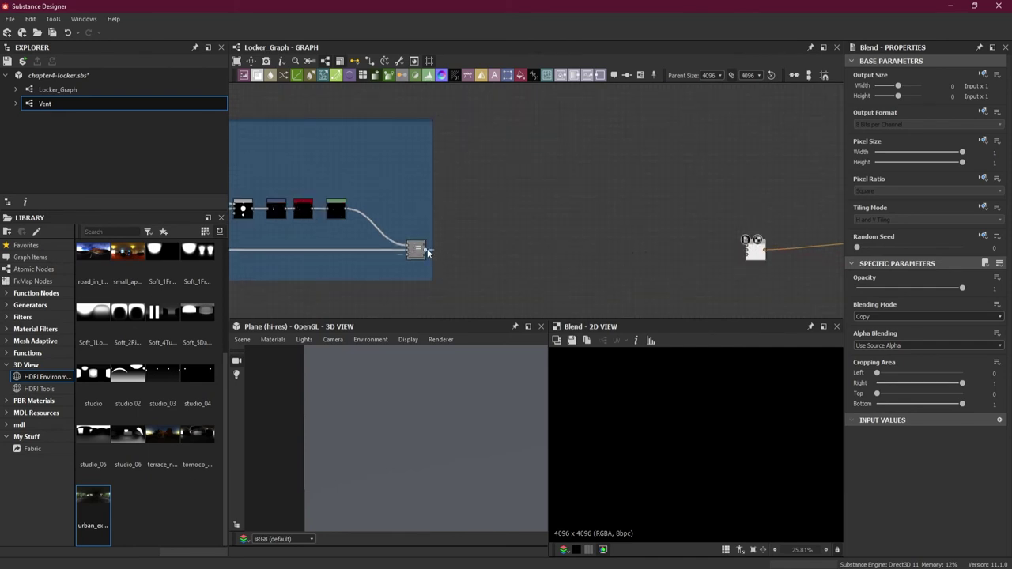
left_click_drag(425, 250, 634, 253)
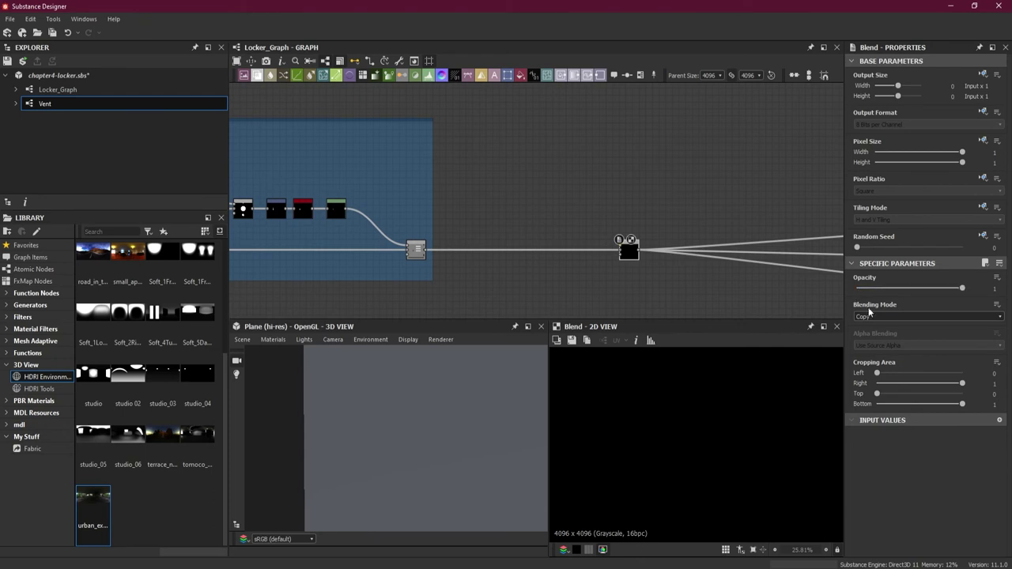
Set the new Blend node's blending mode to Add (Linear Dodge) and save the package
left_click(928, 316)
left_click(881, 330)
scroll(678, 427, "down", 5)
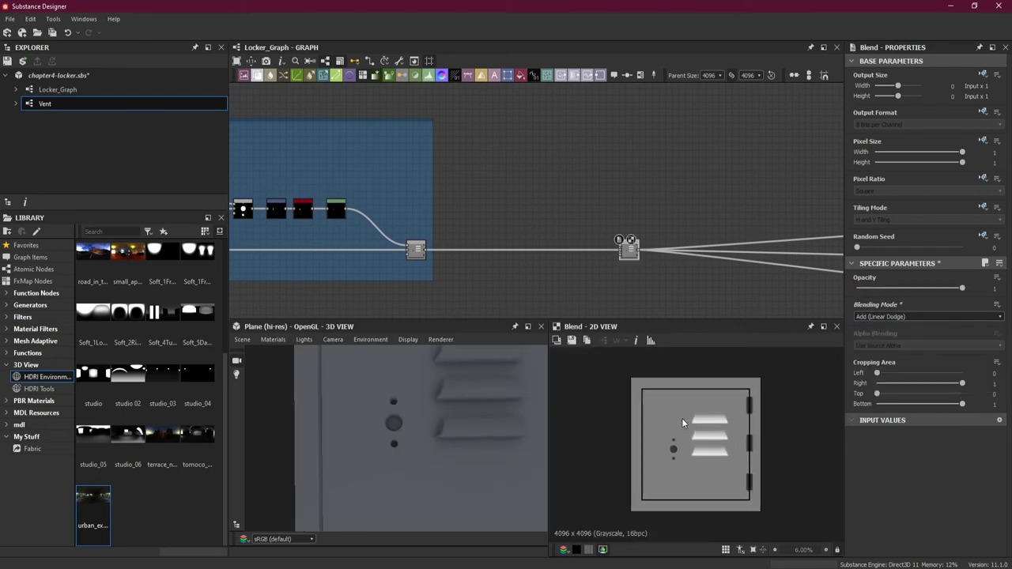
left_click(52, 33)
Examine the framed sections along the main line from Door Gap and Vents to Butons Gaps
scroll(502, 225, "up", 1)
scroll(501, 225, "down", 2)
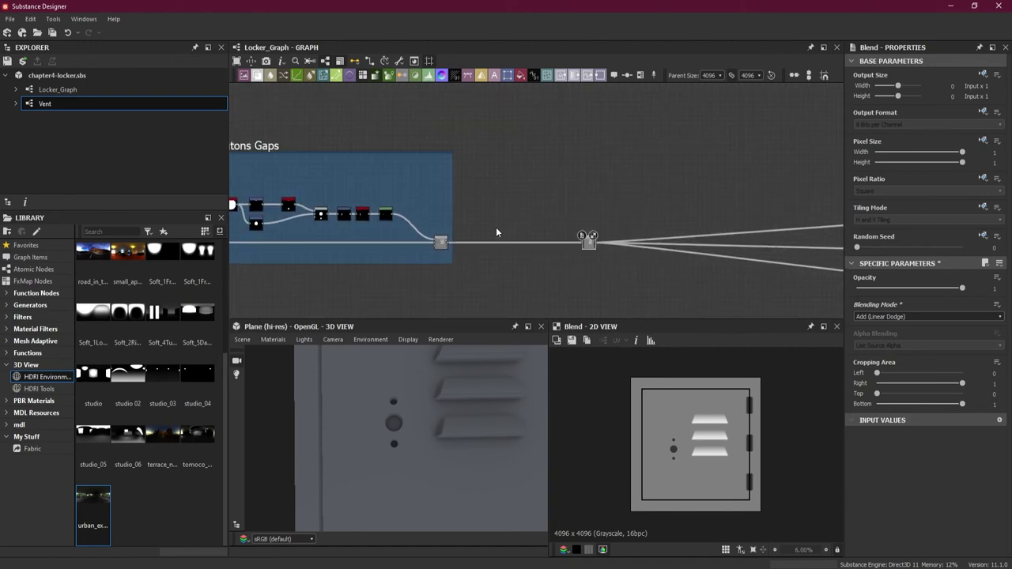
scroll(496, 227, "up", 1)
middle_click_drag(496, 227, 654, 211)
scroll(654, 211, "down", 2)
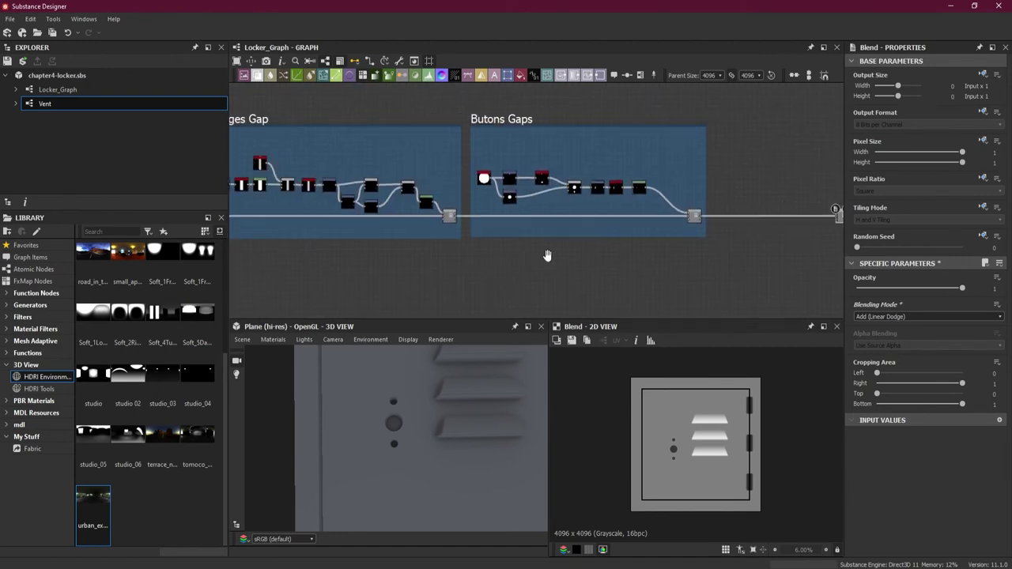
middle_click_drag(547, 256, 654, 255)
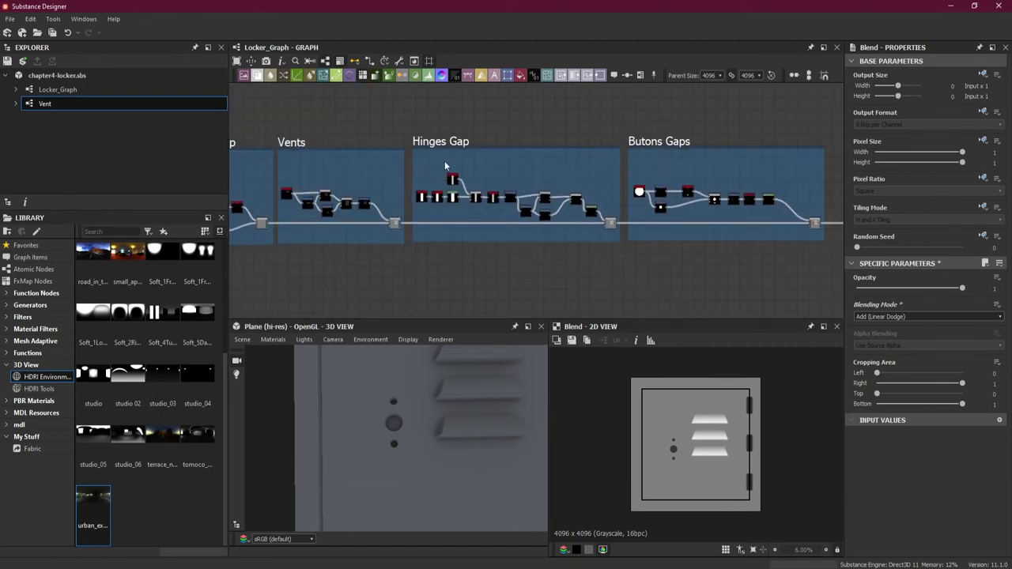
middle_click_drag(445, 166, 599, 221)
scroll(599, 221, "up", 2)
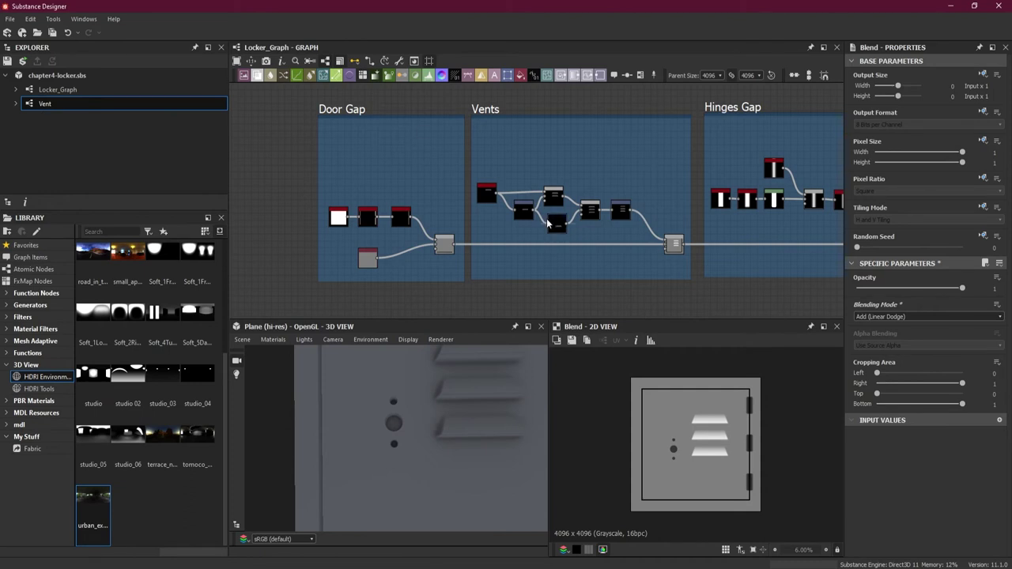
scroll(620, 220, "up", 1)
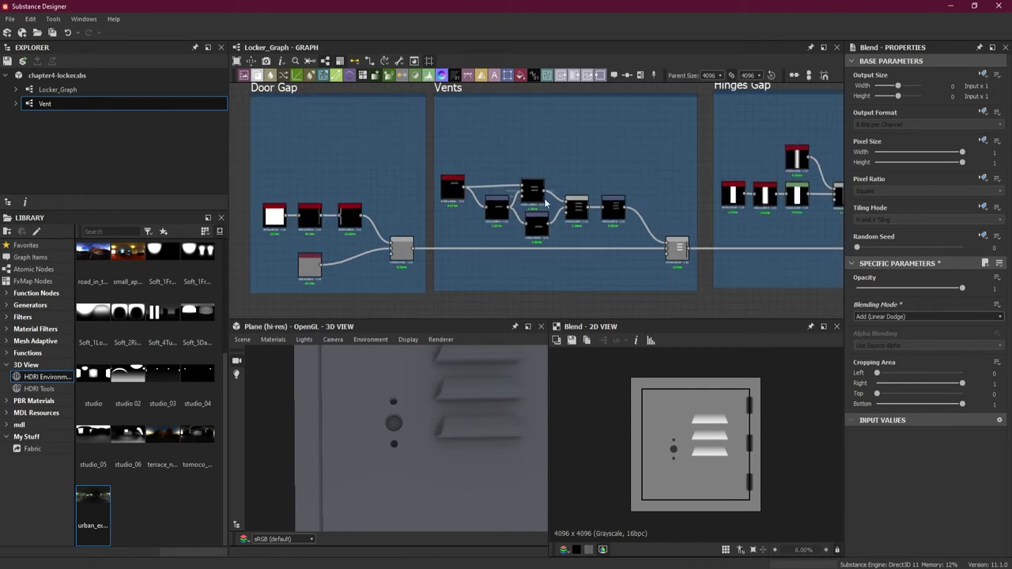
scroll(624, 219, "down", 2)
middle_click_drag(708, 215, 458, 244)
scroll(540, 245, "up", 1)
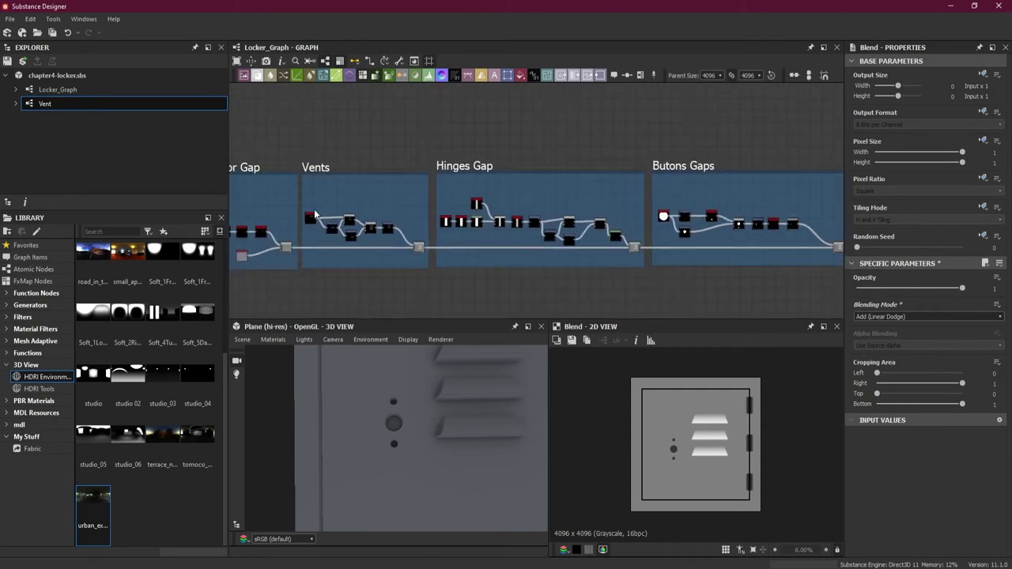
middle_click_drag(315, 213, 392, 209)
scroll(389, 207, "up", 1)
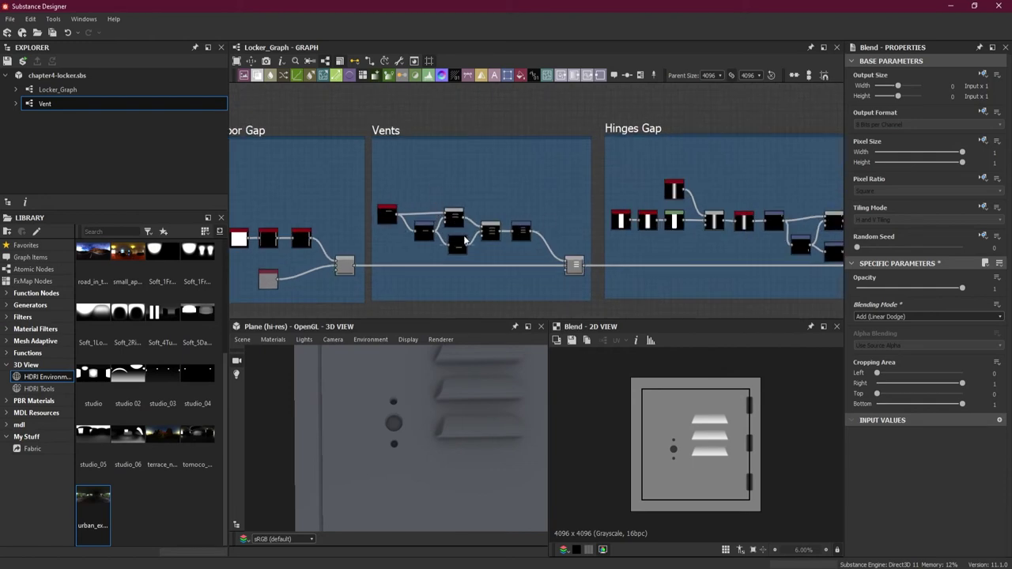
scroll(510, 230, "down", 1)
middle_click_drag(663, 239, 287, 246)
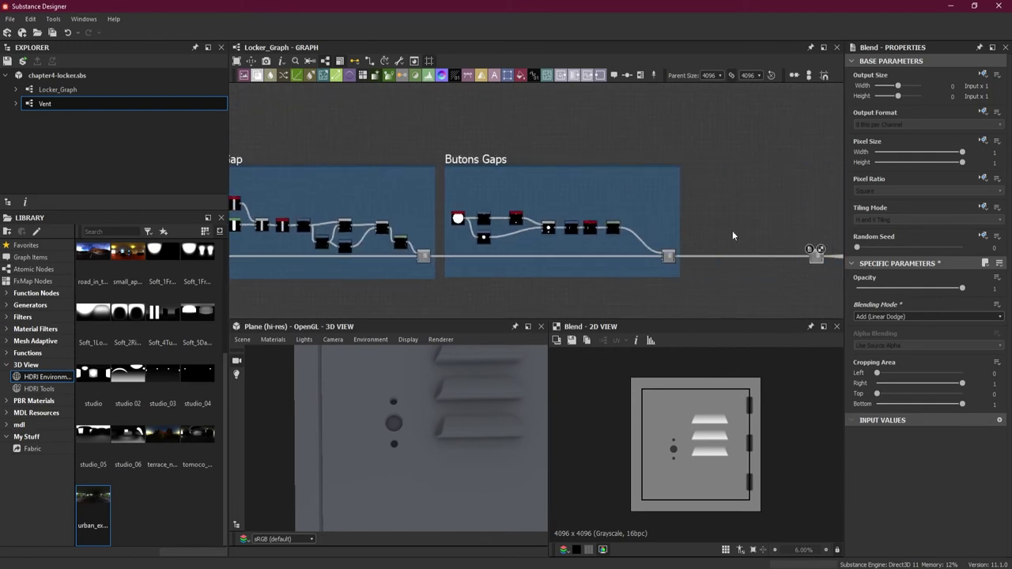
Add a Shape node above the main line between the Butons Gaps frame and the new Blend node
middle_click_drag(735, 226, 588, 218)
scroll(591, 215, "up", 2)
key("space")
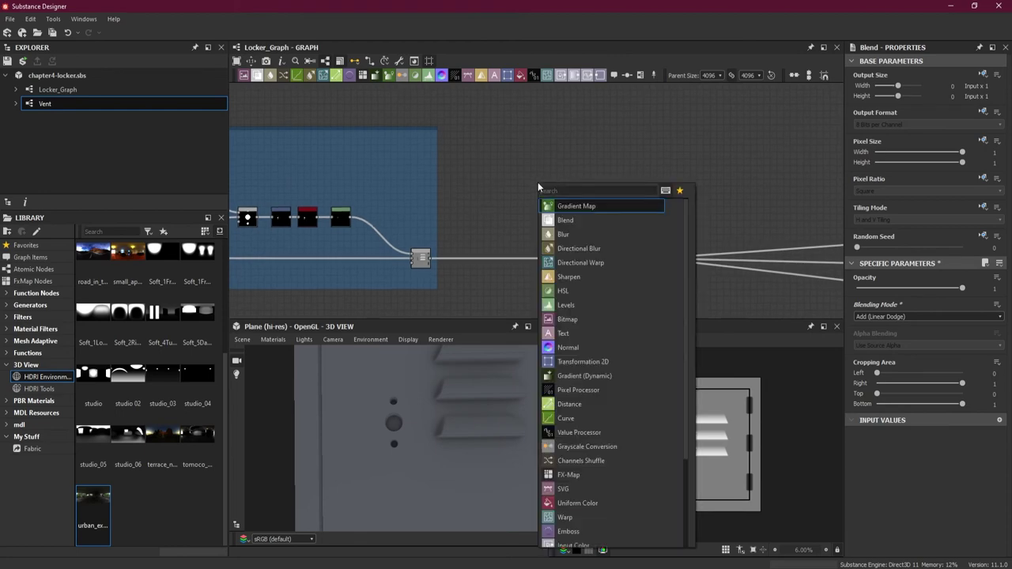
type("shapo")
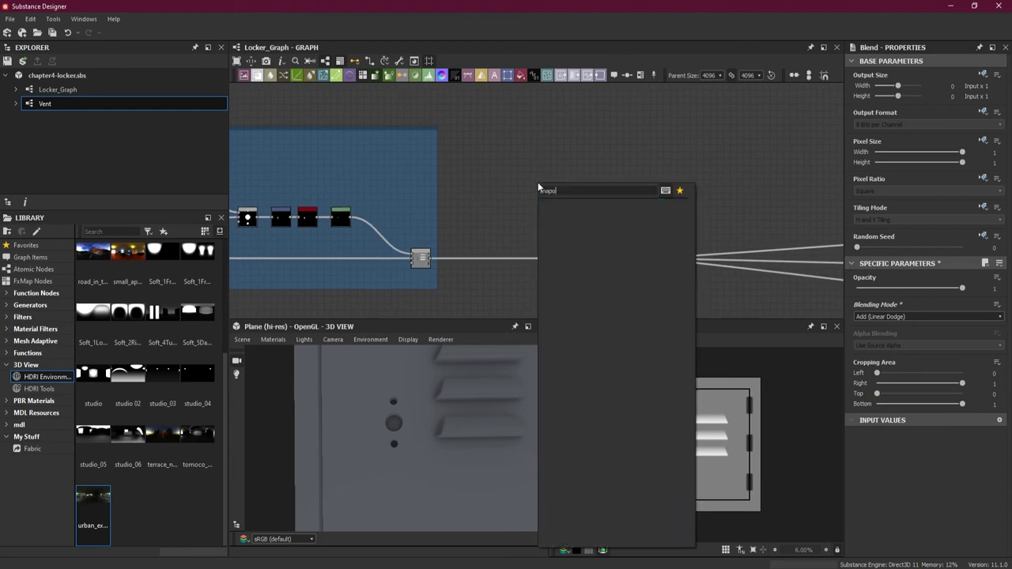
key("BackSpace")
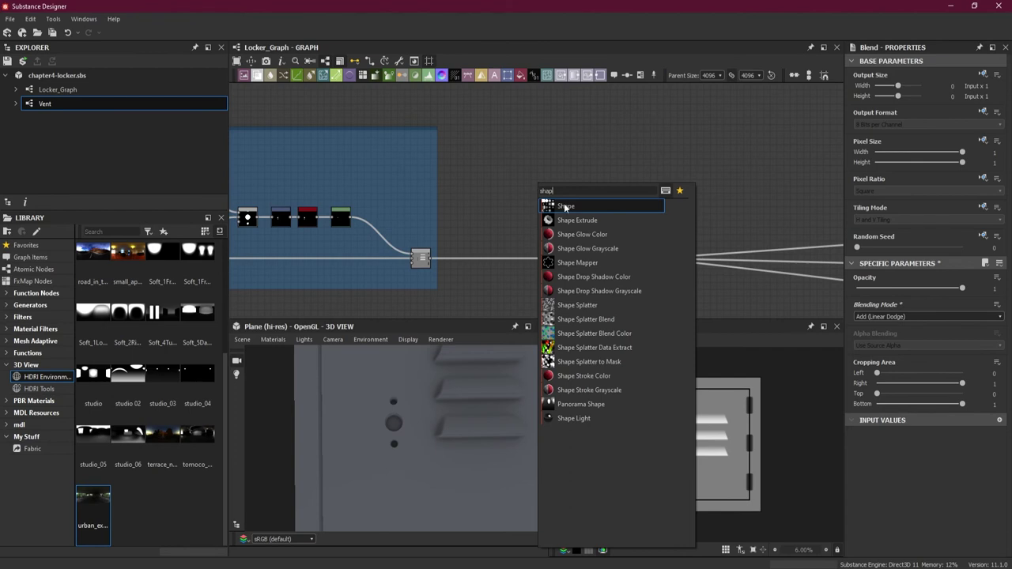
left_click(565, 207)
left_click_drag(560, 205, 561, 235)
scroll(560, 234, "up", 2)
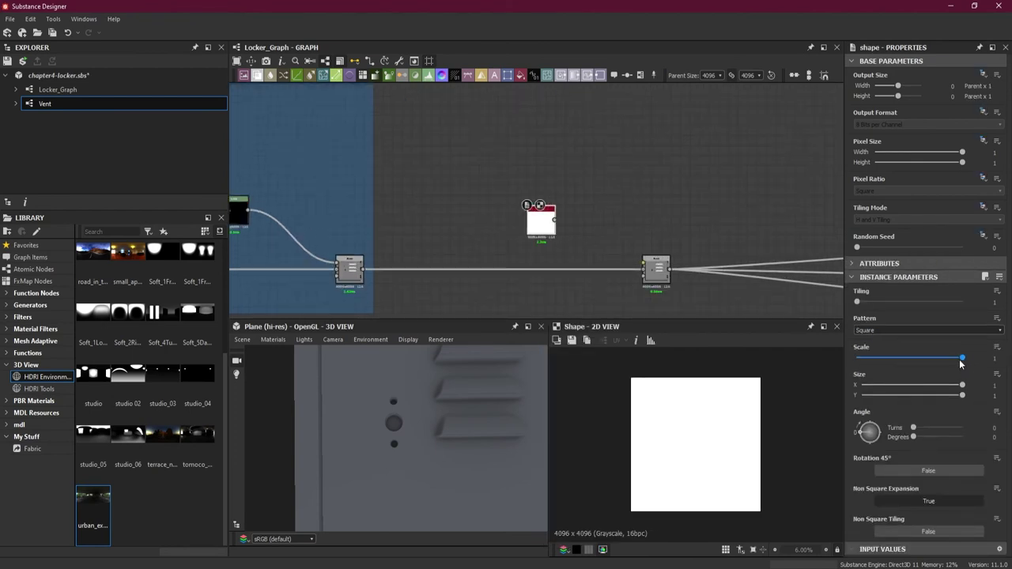
Shape the square into a tall narrow bar with scale 0.89, size X about 0.12 and size Y 0.93
left_click_drag(961, 358, 950, 357)
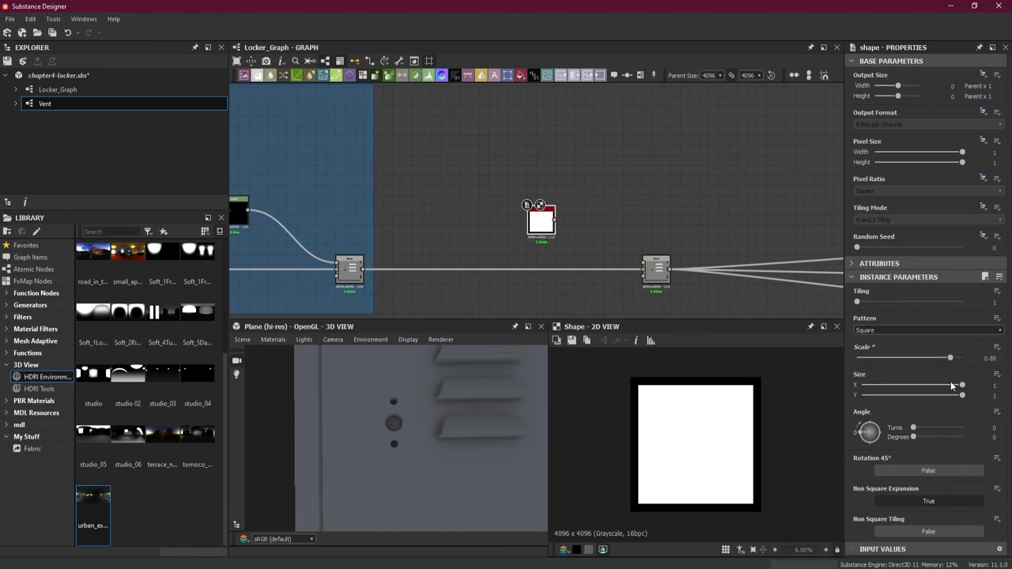
left_click_drag(961, 395, 883, 395)
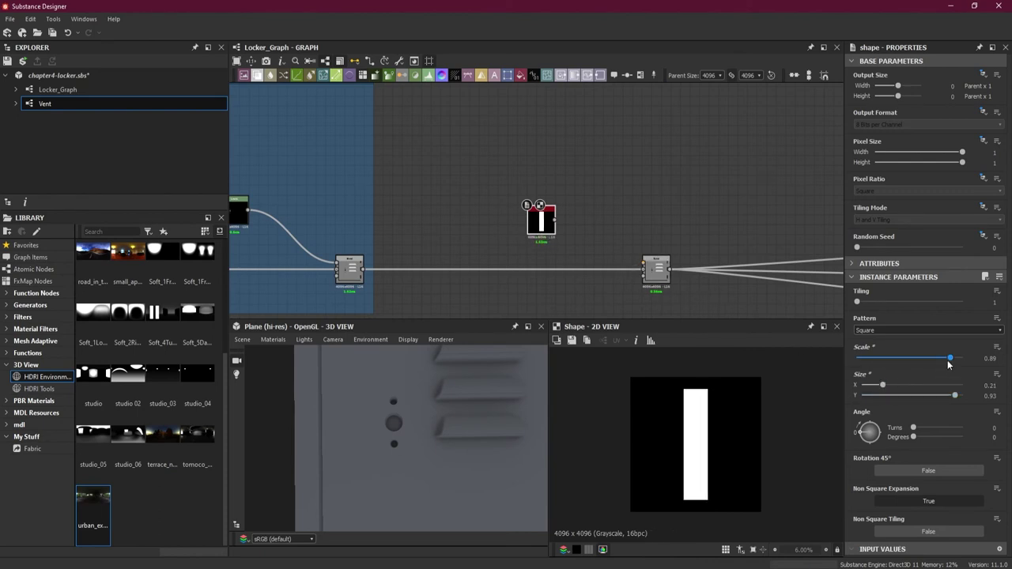
left_click_drag(882, 385, 875, 391)
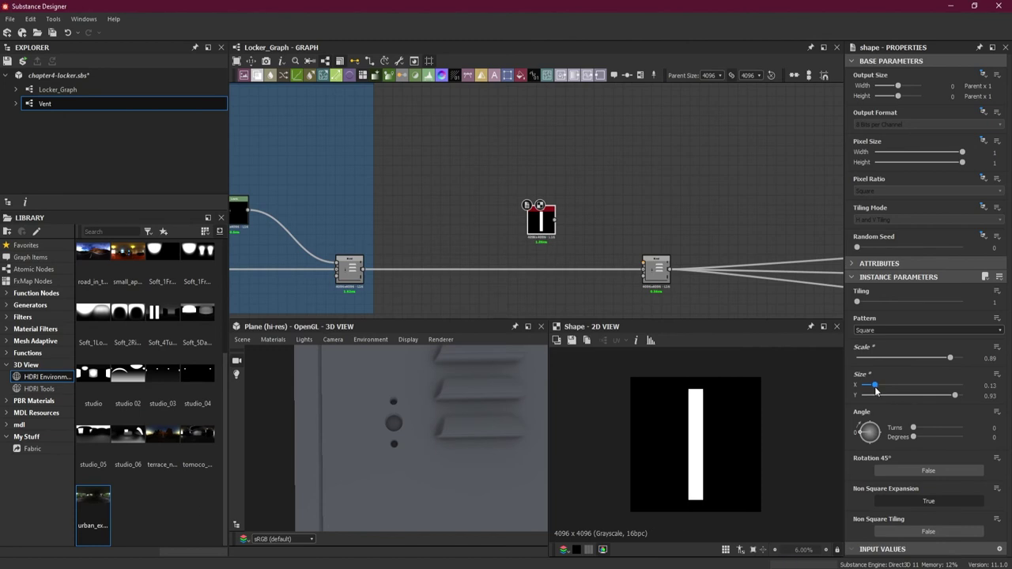
Feed the bar shape into a Blur HQ Grayscale node with intensity 14.25 and quality 1
scroll(578, 232, "up", 2)
mouse_move(531, 221)
left_mouse_down()
mouse_move(455, 222)
mouse_move(521, 213)
left_mouse_up()
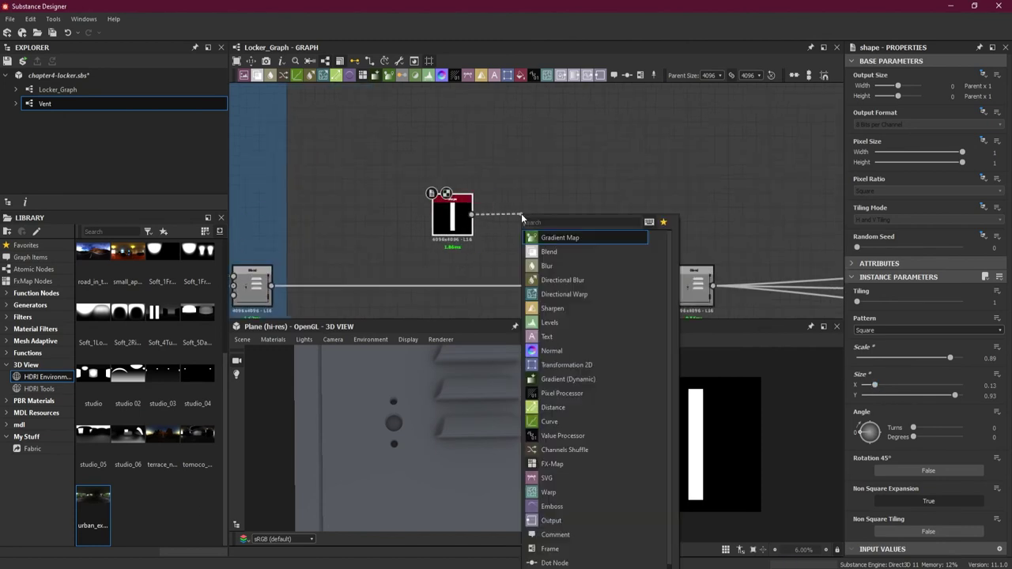
type("blur")
left_click(562, 249)
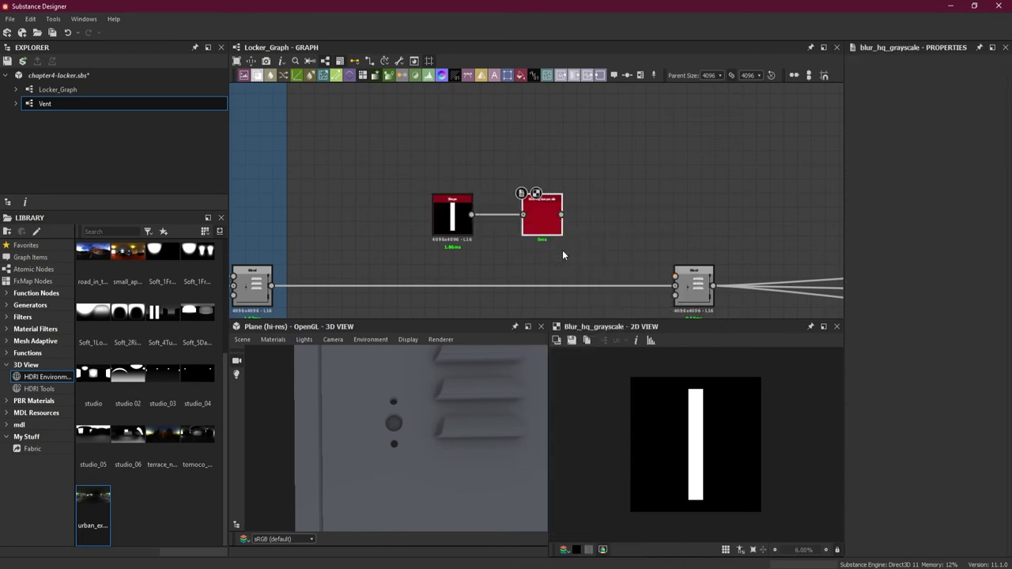
scroll(695, 379, "up", 3)
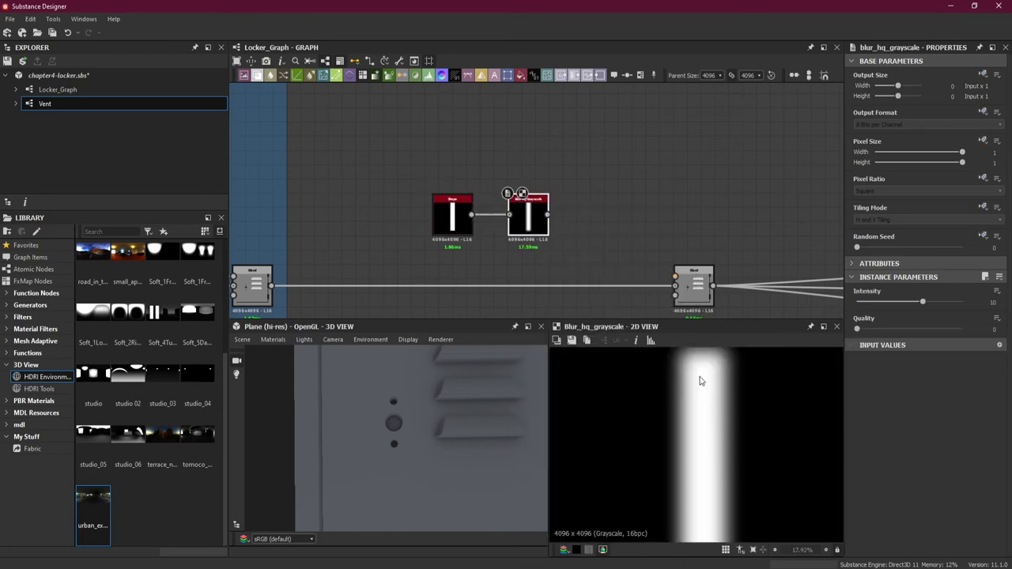
left_click_drag(899, 328, 950, 303)
Add a Levels node after the blur and bring its input black and white points close together for a crisp bar with rounded ends
left_click_drag(547, 215, 585, 211)
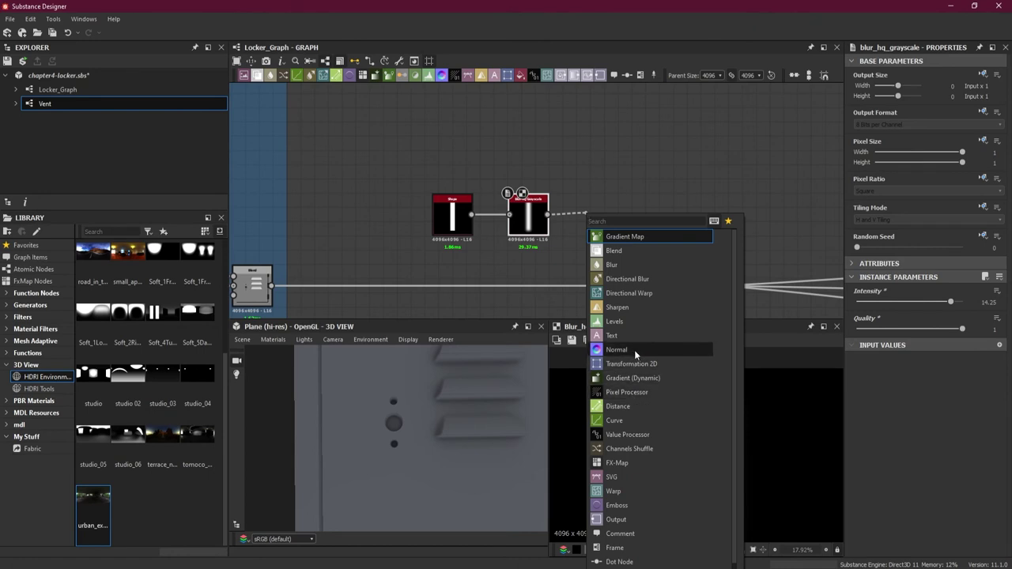
type("level")
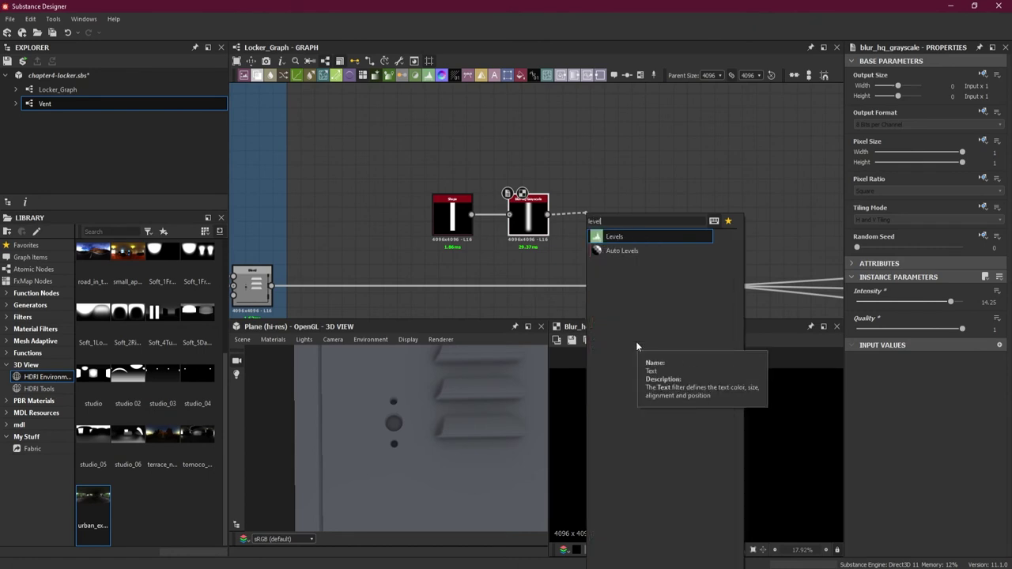
left_click(620, 236)
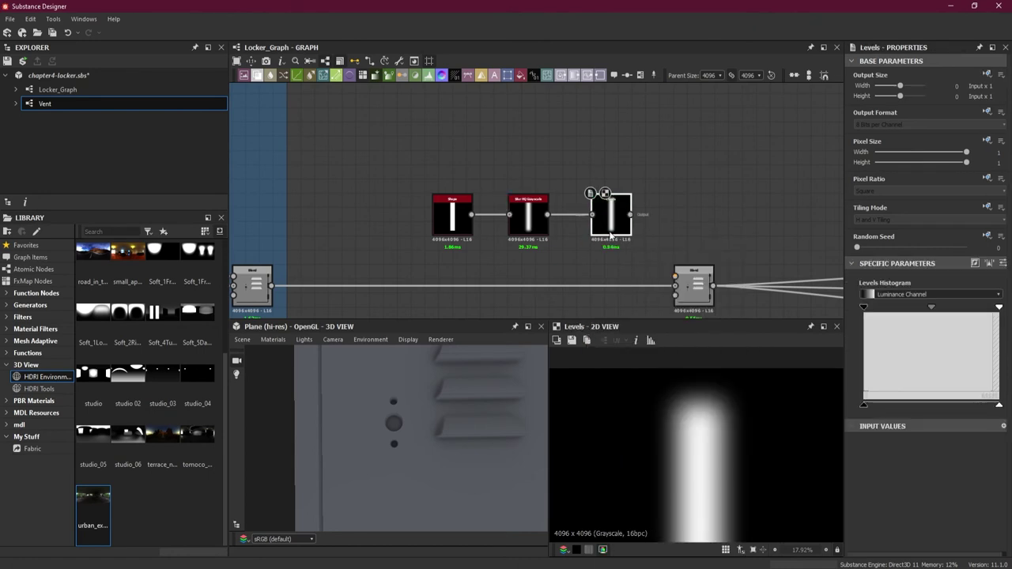
left_click_drag(610, 225, 604, 226)
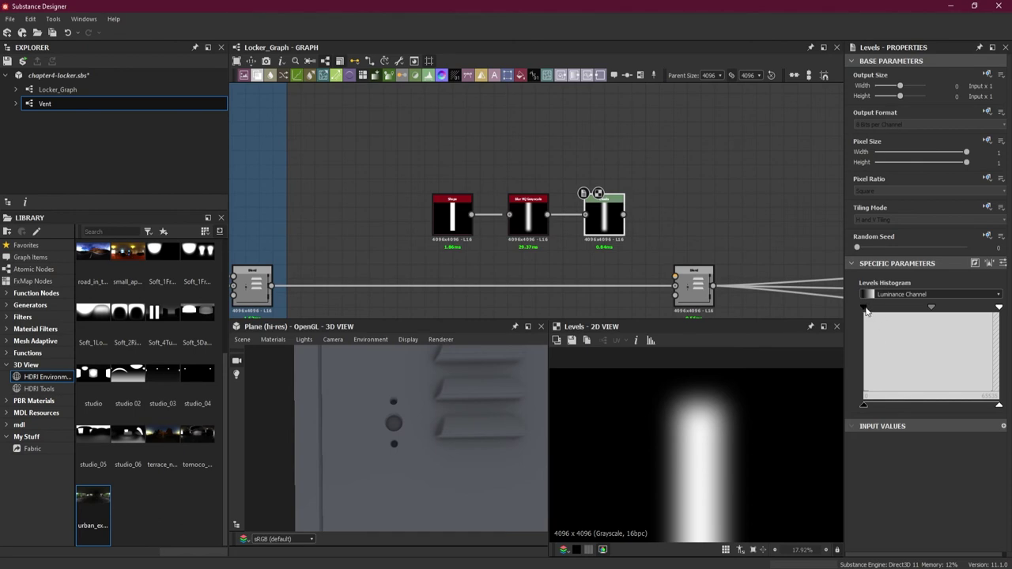
left_click_drag(864, 308, 895, 307)
left_click_drag(1000, 307, 907, 309)
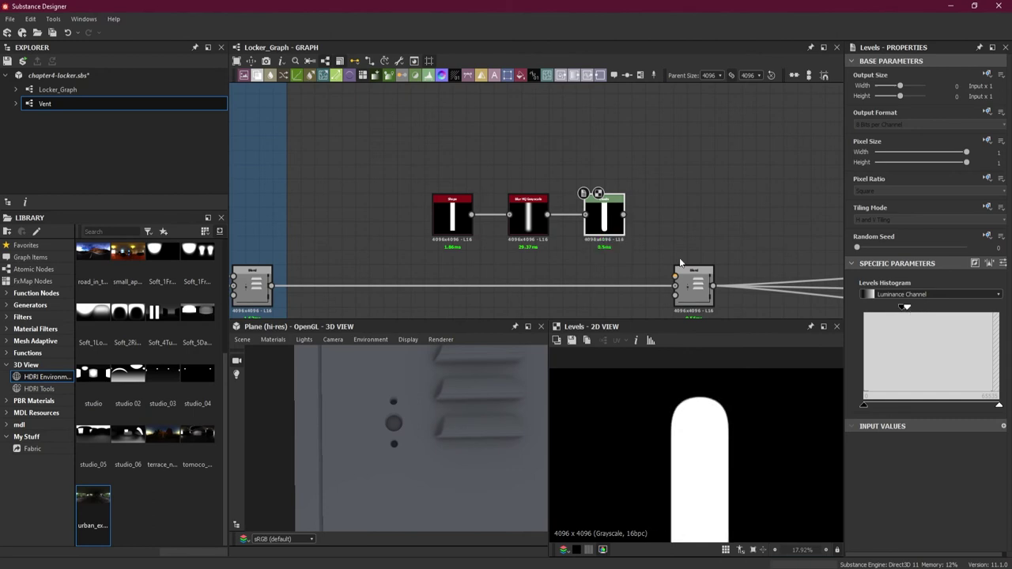
Shift the bar's node chain toward the Butons Gaps frame and append a Transformation 2D node after the Levels, spacing the nodes closely
scroll(680, 263, "down", 2)
middle_click_drag(623, 276, 659, 271)
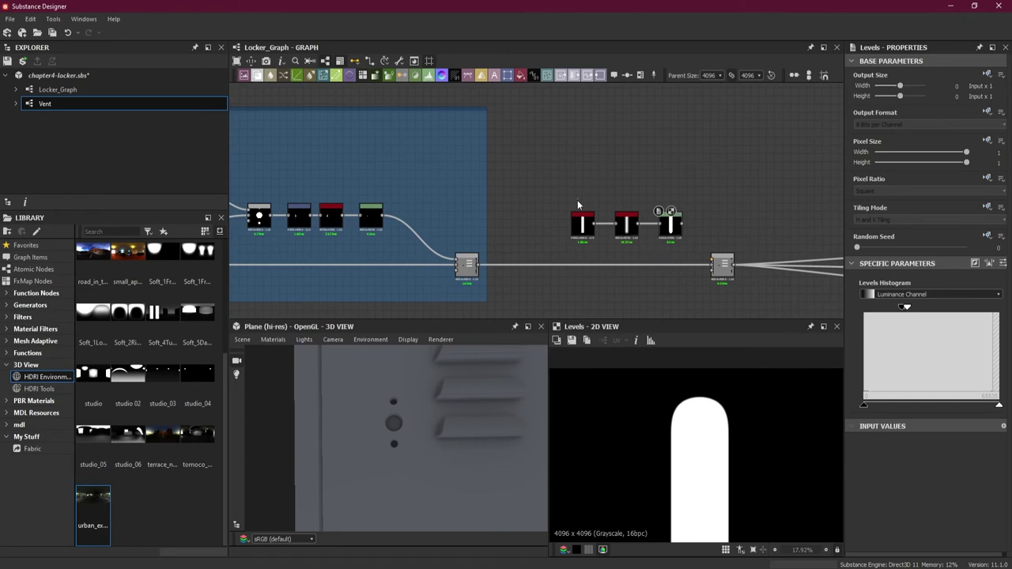
mouse_move(672, 231)
left_mouse_down()
mouse_move(636, 232)
mouse_move(668, 222)
left_mouse_up()
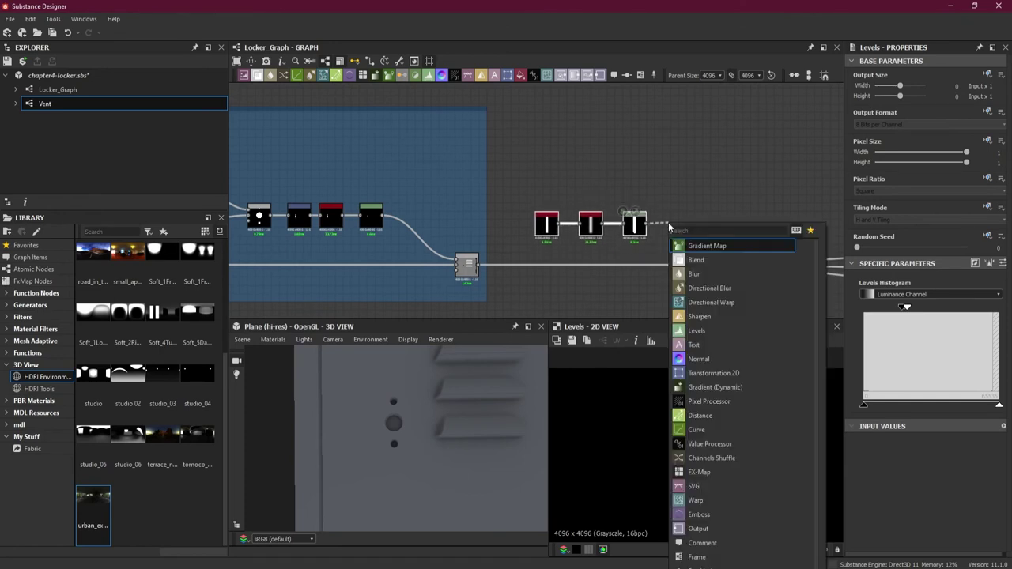
left_click(720, 372)
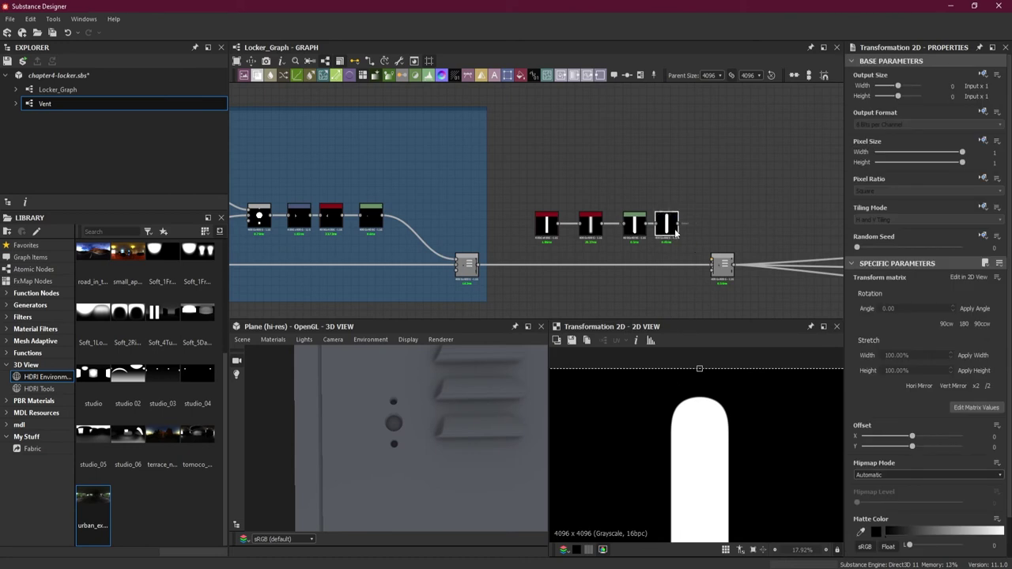
mouse_move(632, 225)
left_mouse_down()
mouse_move(585, 232)
mouse_move(642, 235)
left_mouse_up()
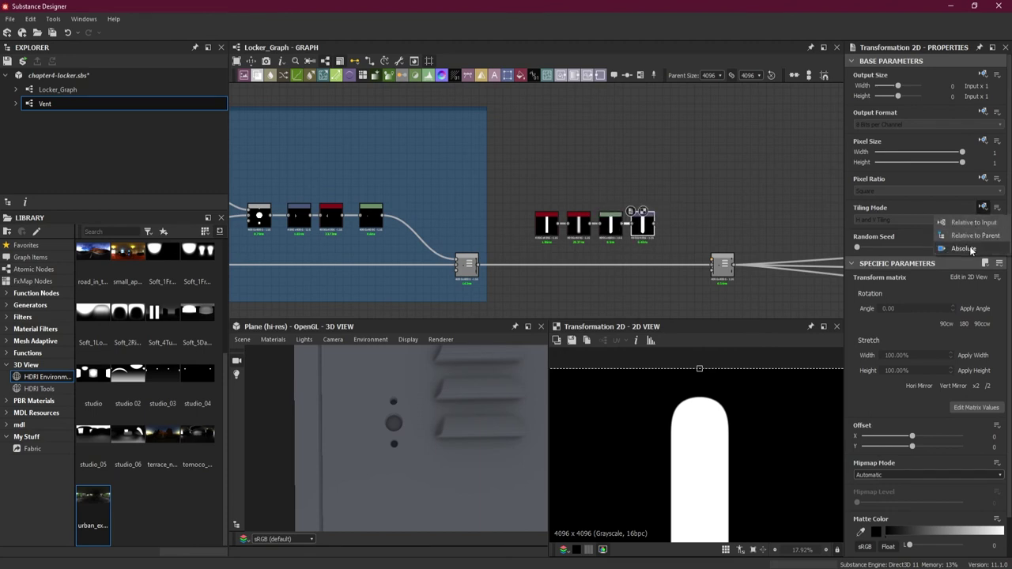
Set the Transformation 2D node to No Tiling, connect it to the main-line Blend's foreground and bring the Blend closer to it
left_click(899, 221)
left_click(892, 229)
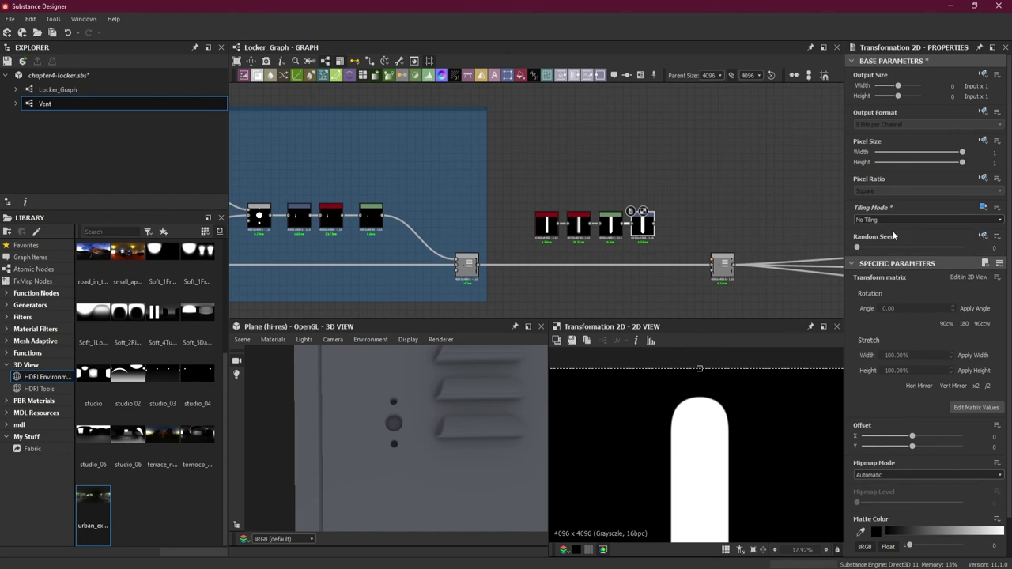
left_click_drag(655, 225, 698, 273)
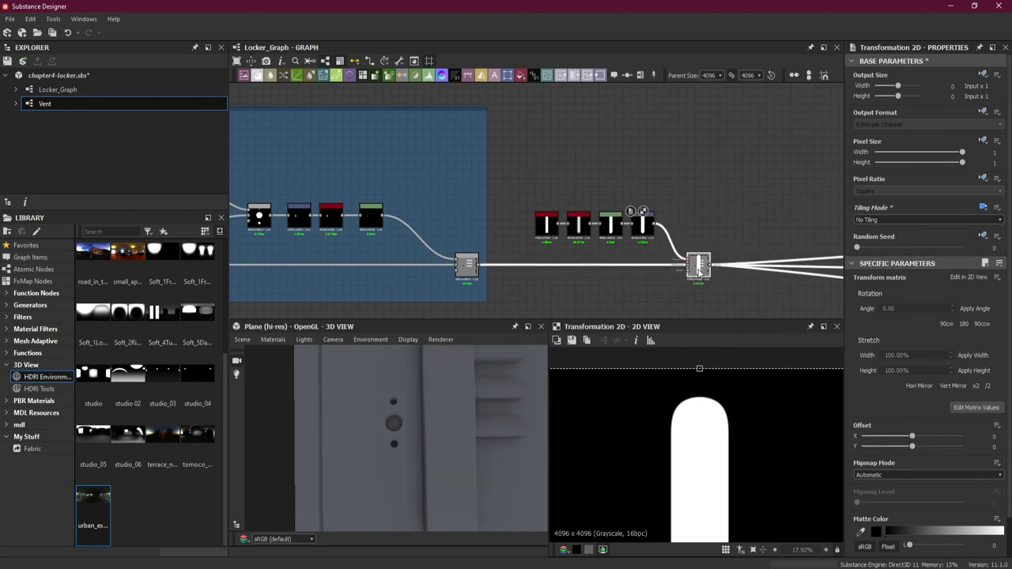
While previewing the Blend result, scale the bar down uniformly with the Transformation 2D node and place it just left of the button holes
scroll(456, 378, "down", 4)
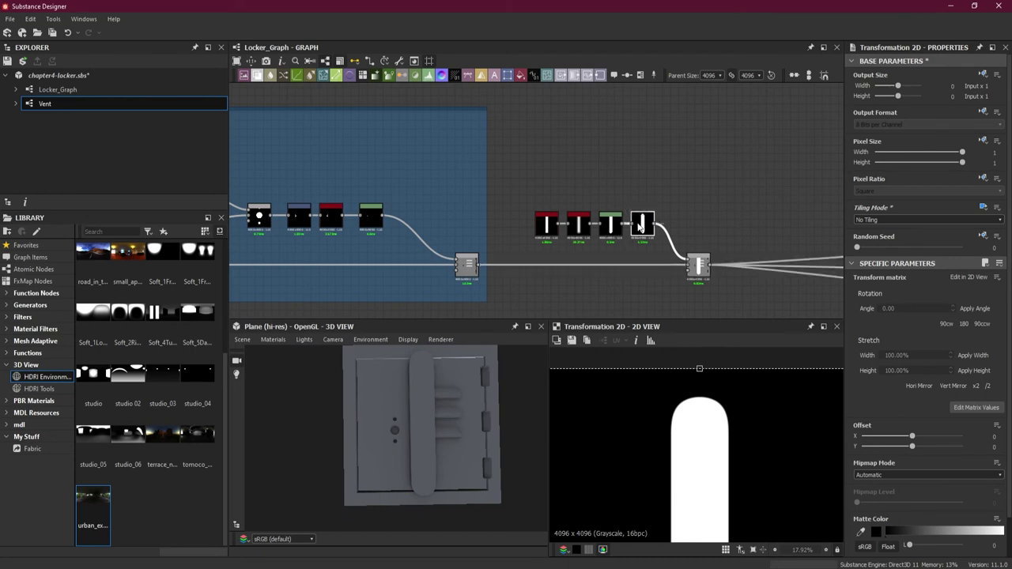
scroll(639, 435, "down", 5)
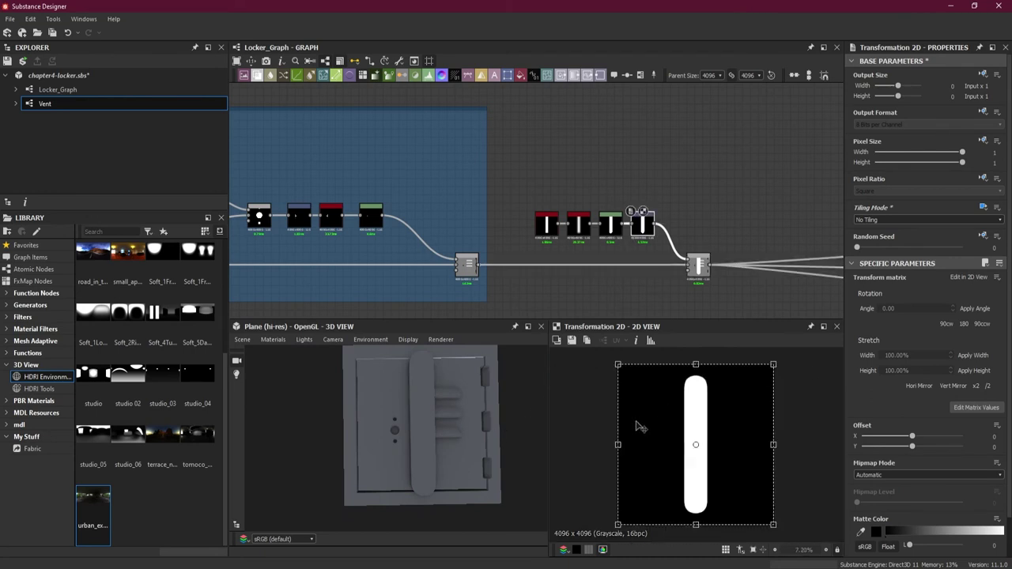
left_click(698, 265)
left_click(645, 229)
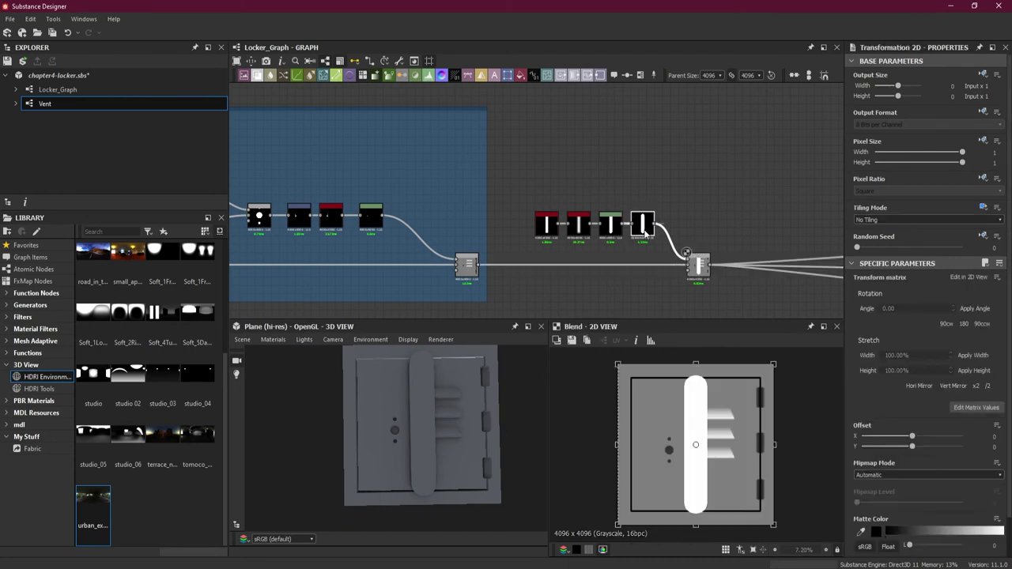
scroll(644, 229, "up", 1)
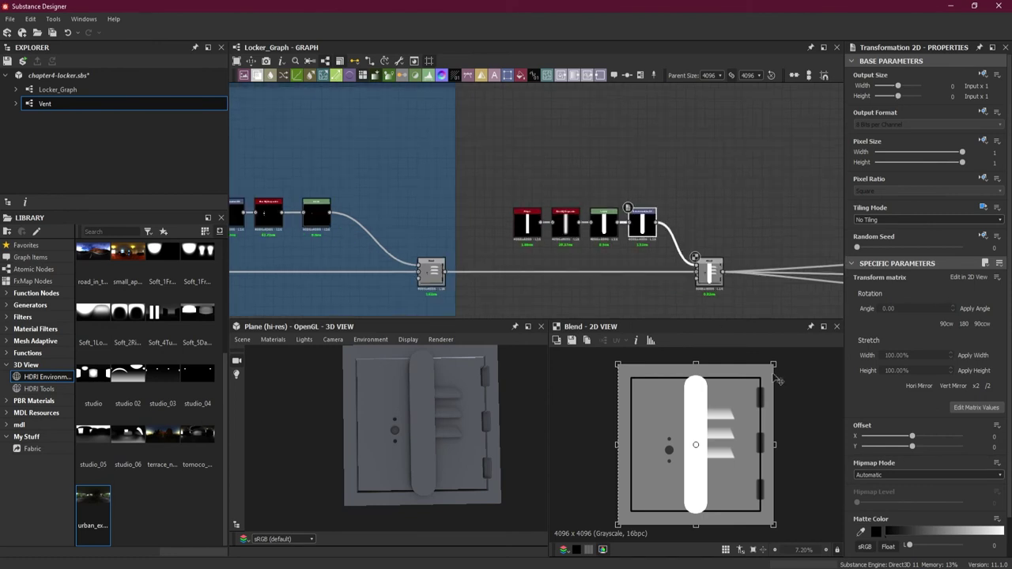
left_click_drag(773, 365, 667, 458)
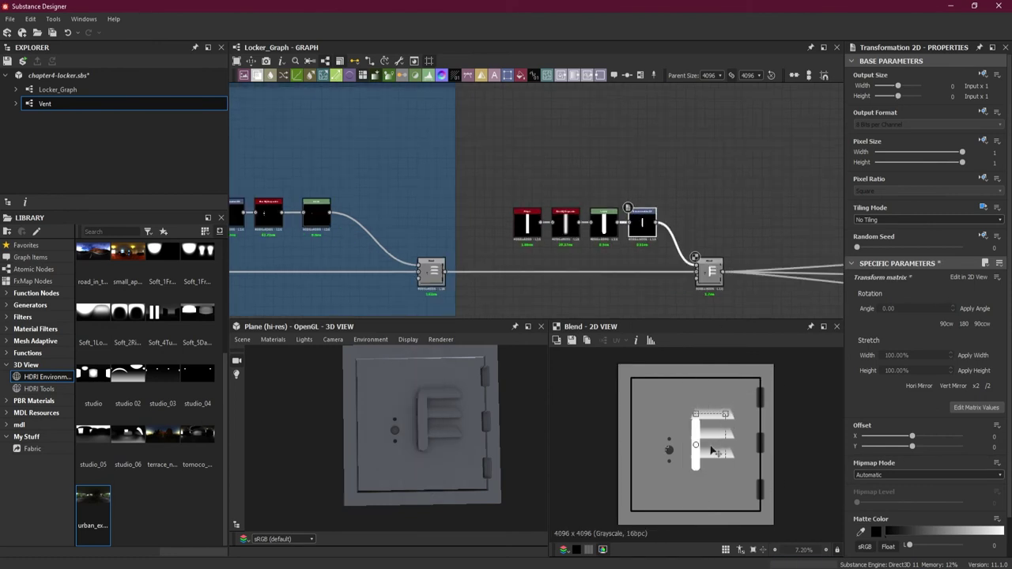
scroll(664, 462, "up", 2)
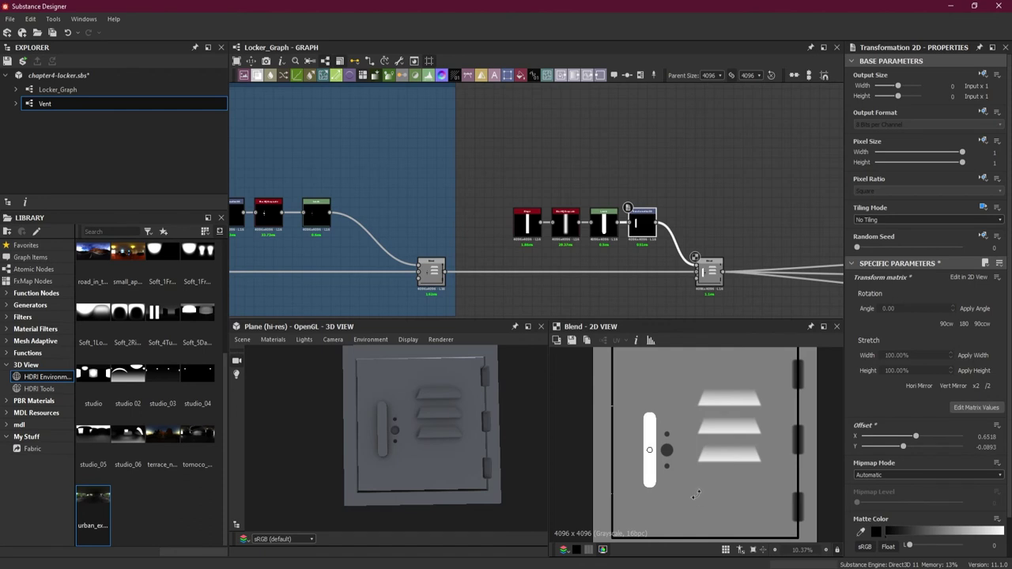
left_click_drag(692, 492, 658, 472)
scroll(656, 472, "up", 1)
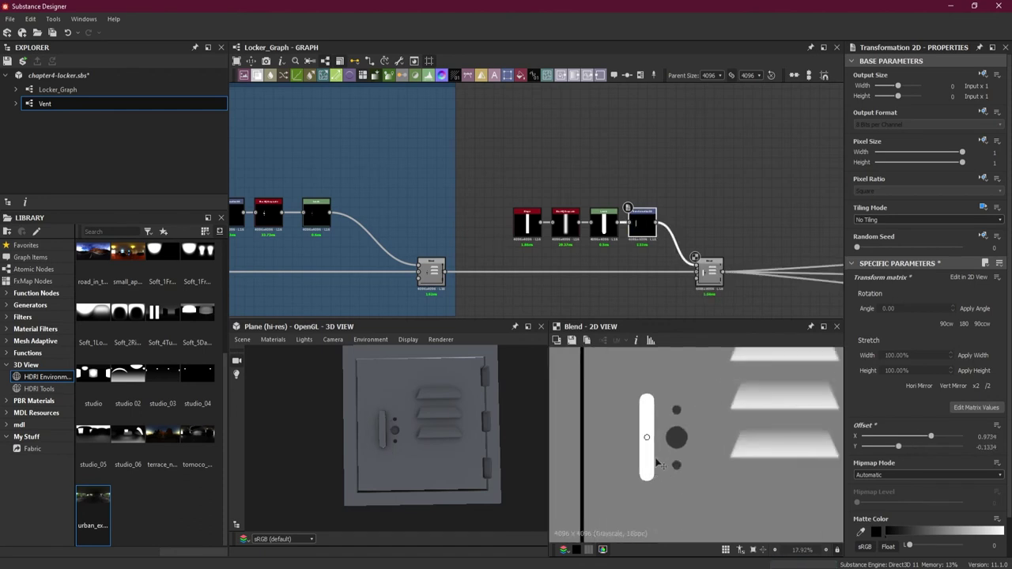
Shrink the bar further and shift it slightly left of the button holes, with the transform offset at about X 1.4621, Y -0.1695
double_click(642, 222)
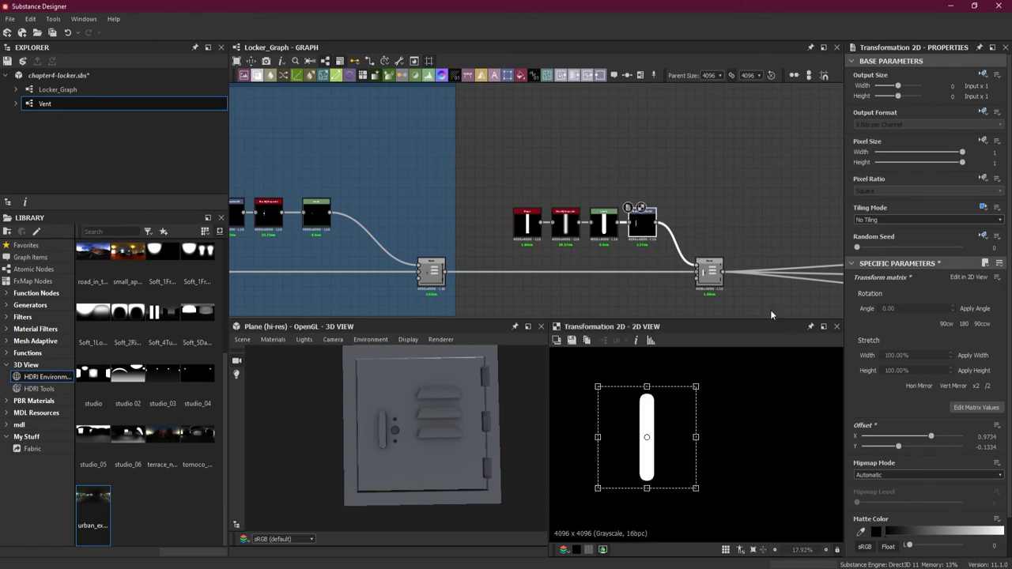
double_click(711, 273)
left_click(644, 237)
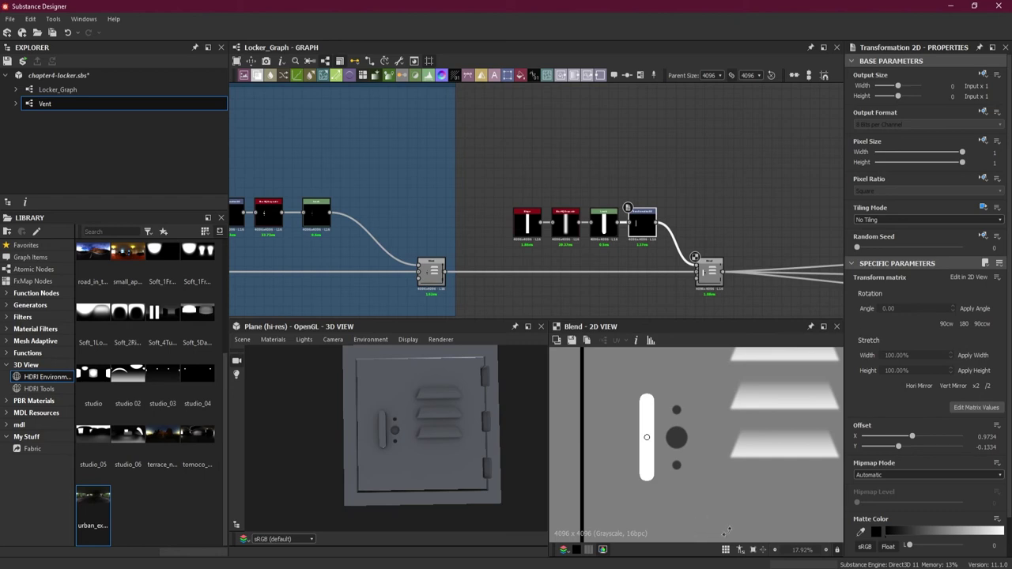
scroll(708, 508, "down", 2)
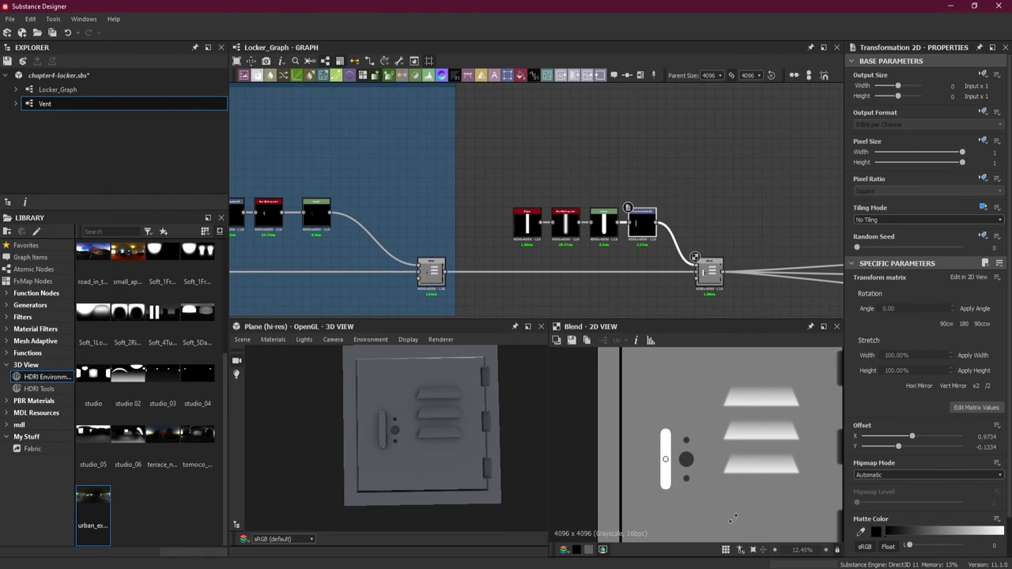
double_click(645, 228)
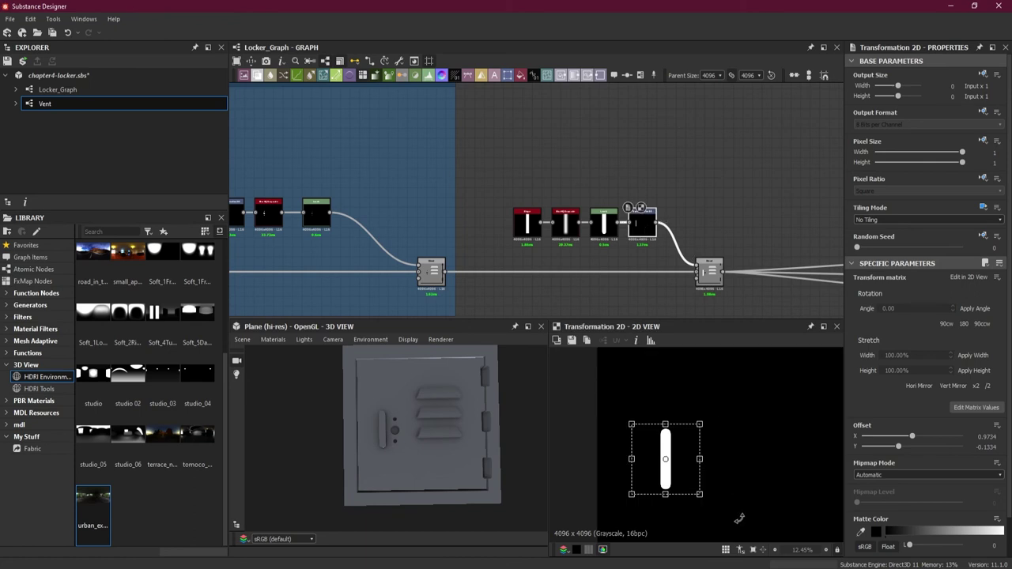
scroll(382, 439, "up", 5)
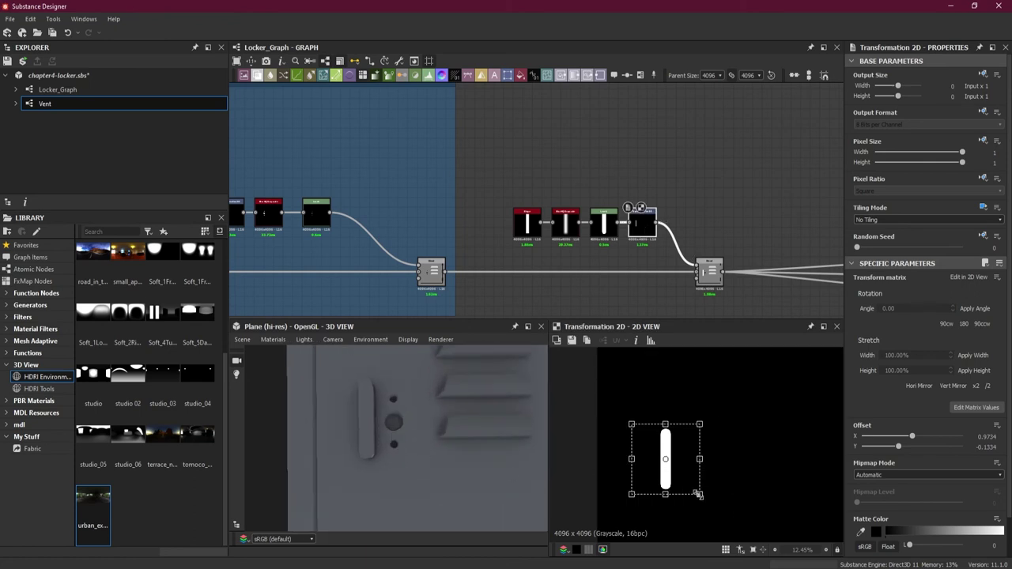
left_click_drag(698, 494, 665, 475)
double_click(704, 273)
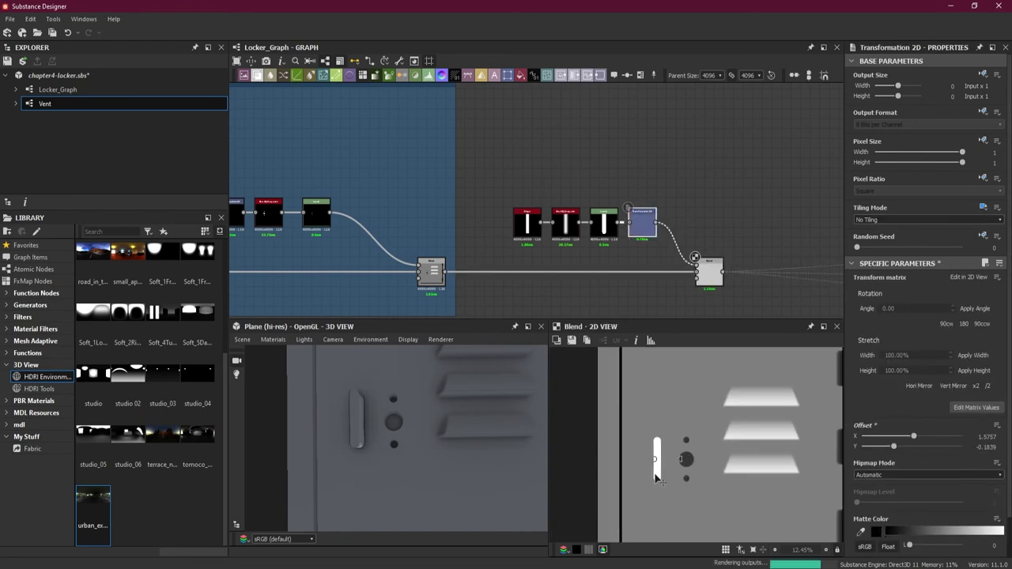
left_click_drag(660, 478, 657, 480)
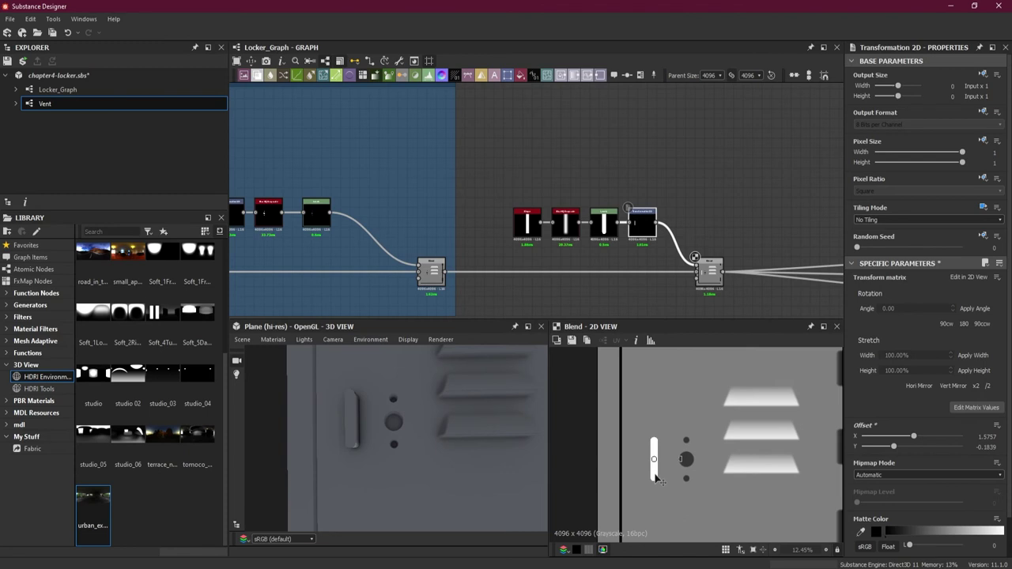
left_click_drag(655, 479, 680, 485)
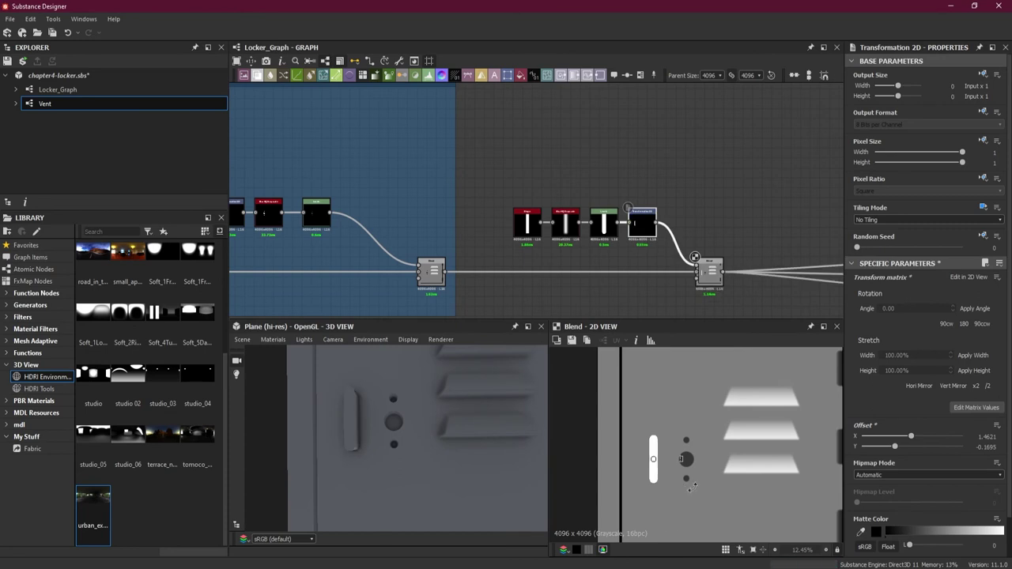
Set the bar's Blend node to Subtract mode and check the carved slot up close on the 3D plane
left_click(709, 271)
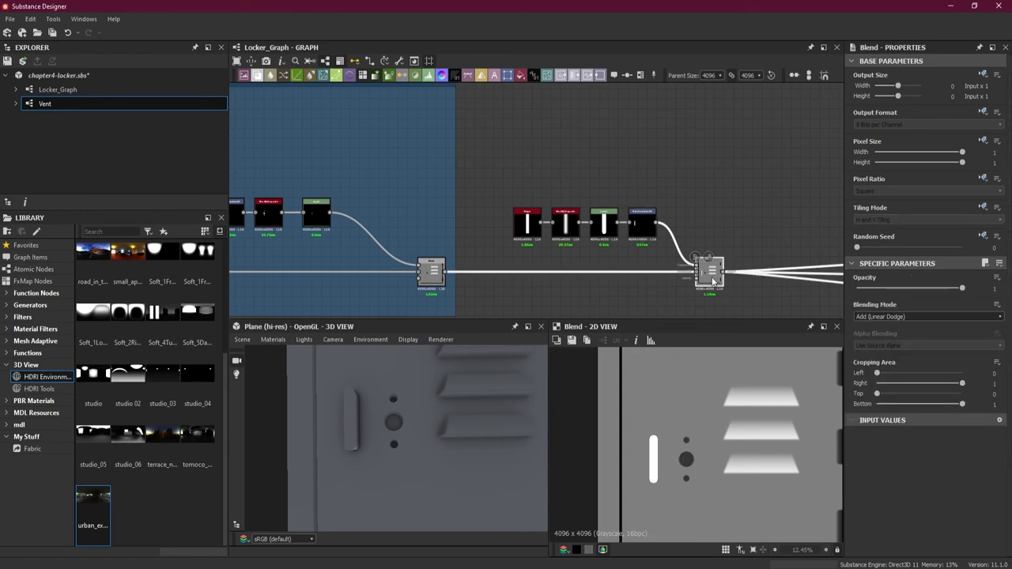
left_click(901, 316)
left_click(903, 339)
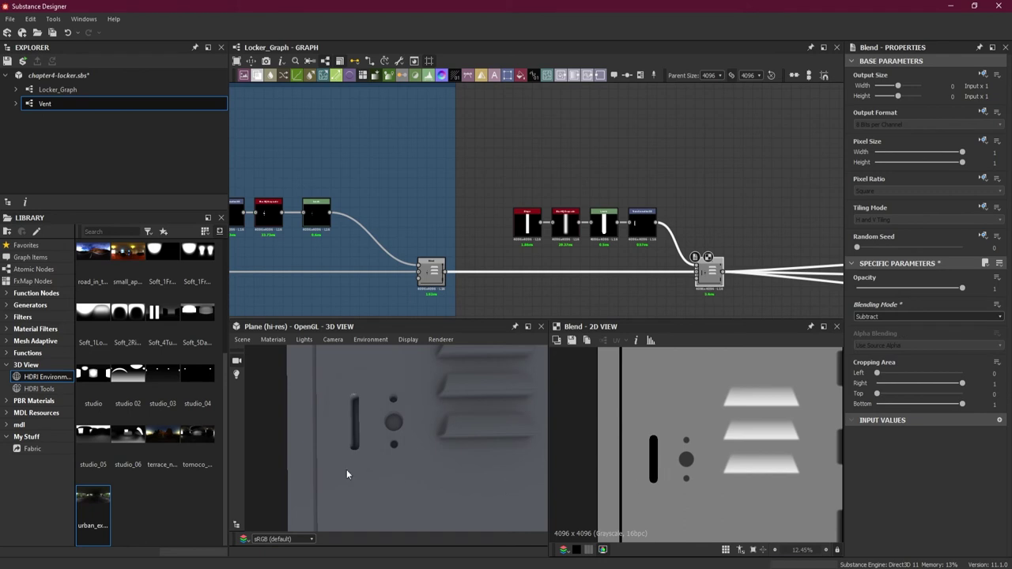
left_click_drag(346, 469, 389, 420)
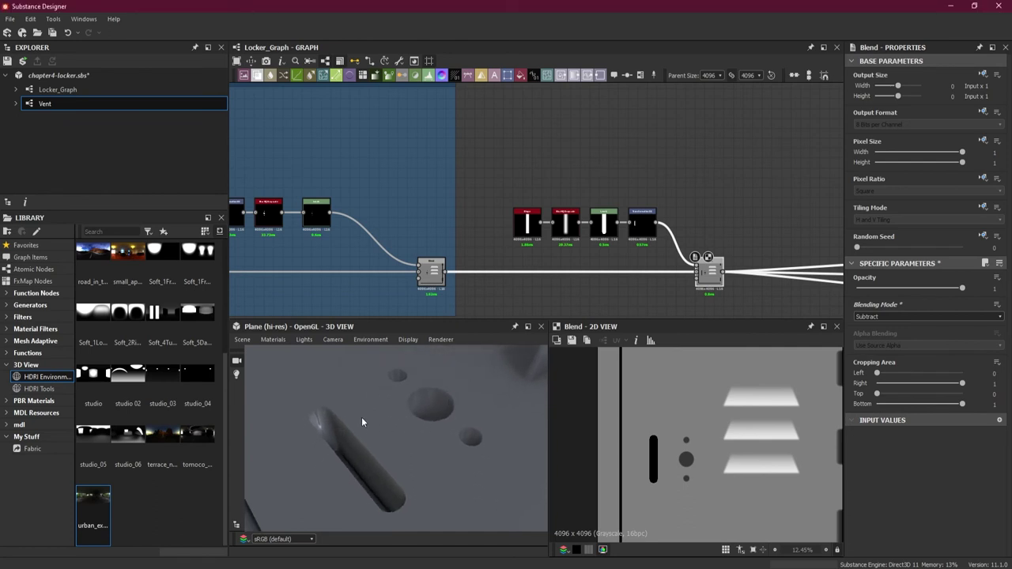
Insert a Blur HQ Grayscale node between the bar's Transformation 2D and the Blend, lined up with the bar's node chain
left_click_drag(690, 287, 740, 283)
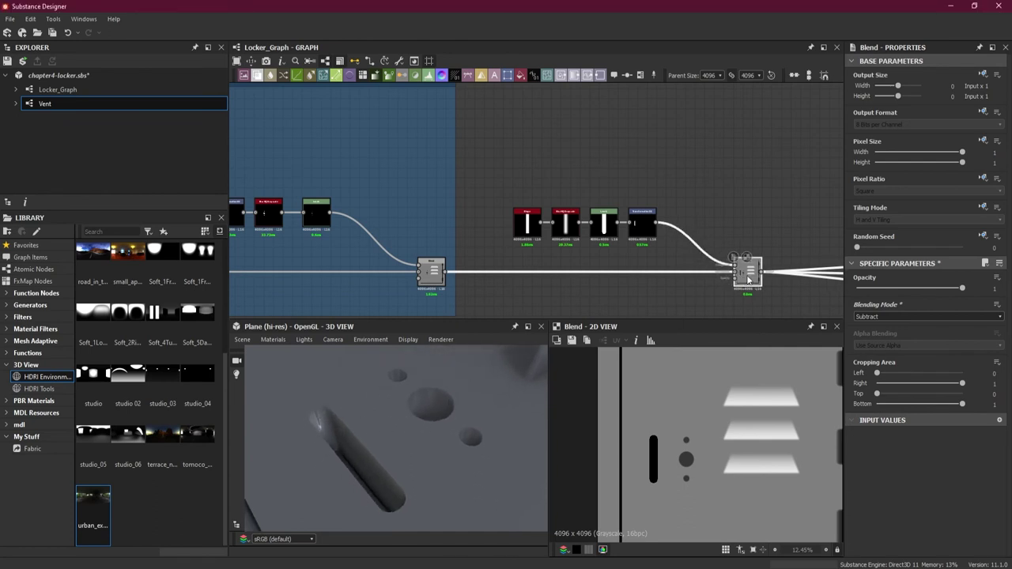
key("space")
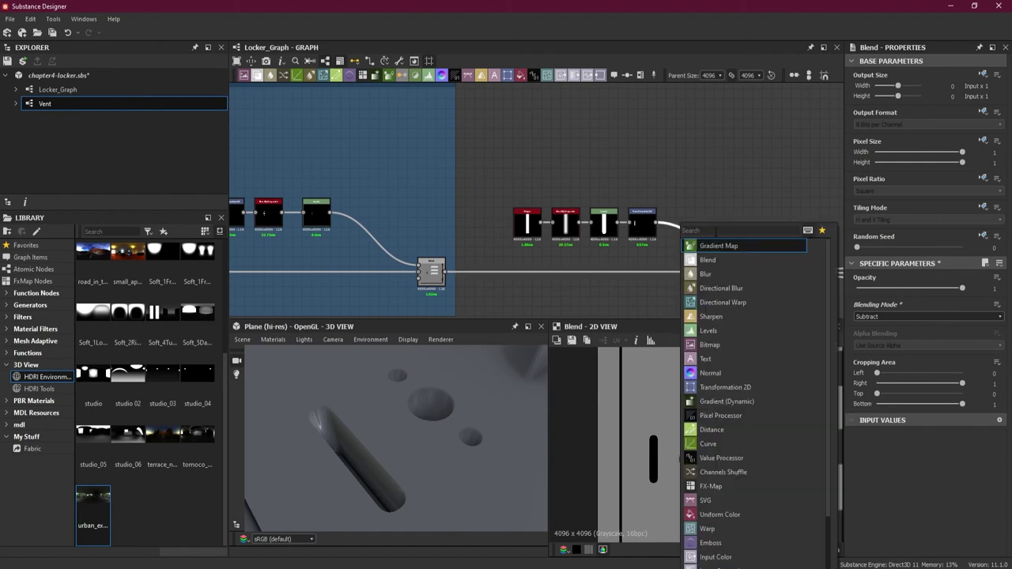
type("blur")
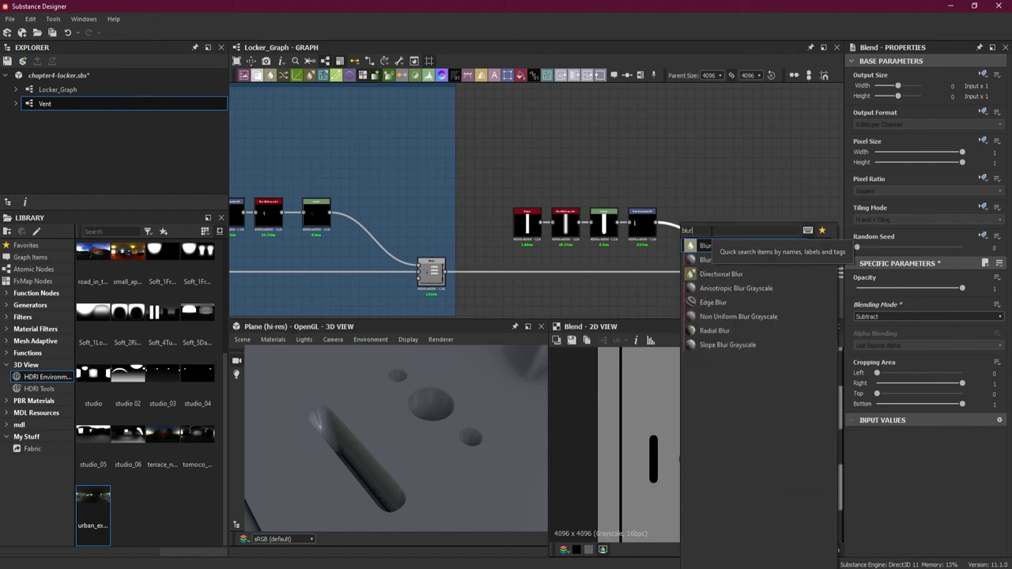
left_click(705, 259)
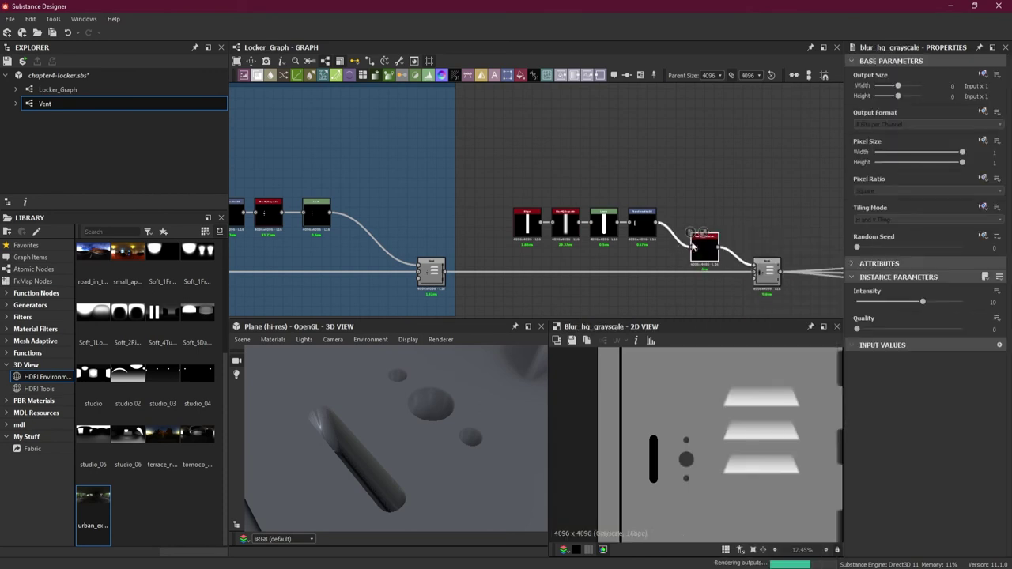
left_click_drag(682, 227, 677, 209)
Set the new blur's quality to 1 and intensity to 0.5 to soften the slot edges
left_click_drag(855, 329, 963, 329)
left_click_drag(921, 302, 868, 304)
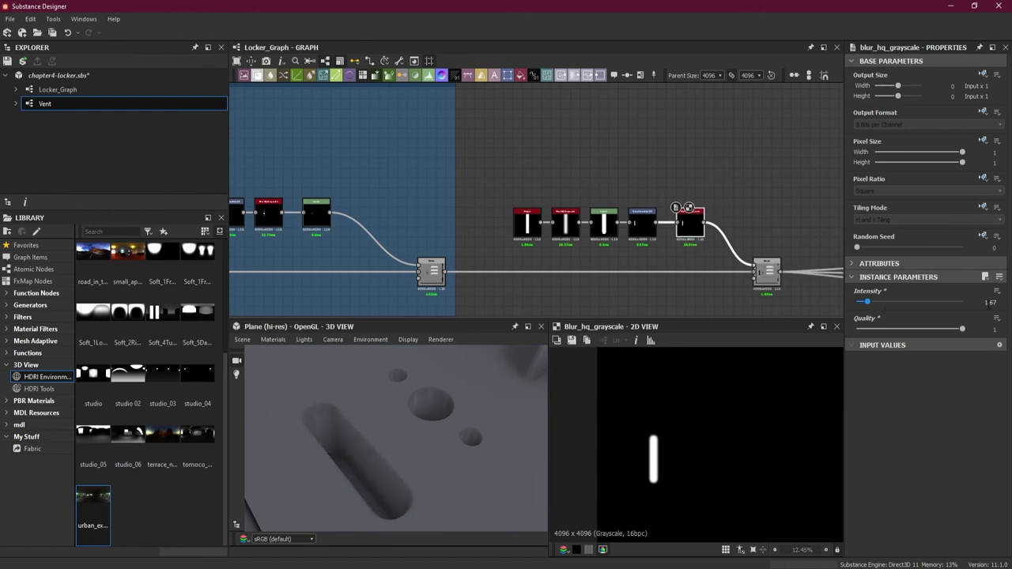
left_click(990, 301)
type("0.5")
key("Return")
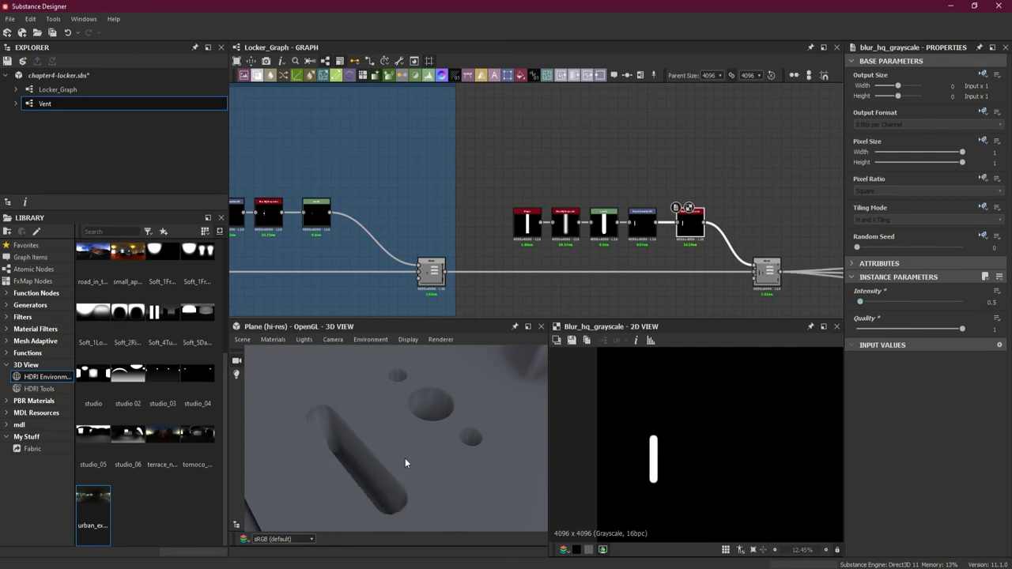
left_click_drag(381, 434, 437, 443)
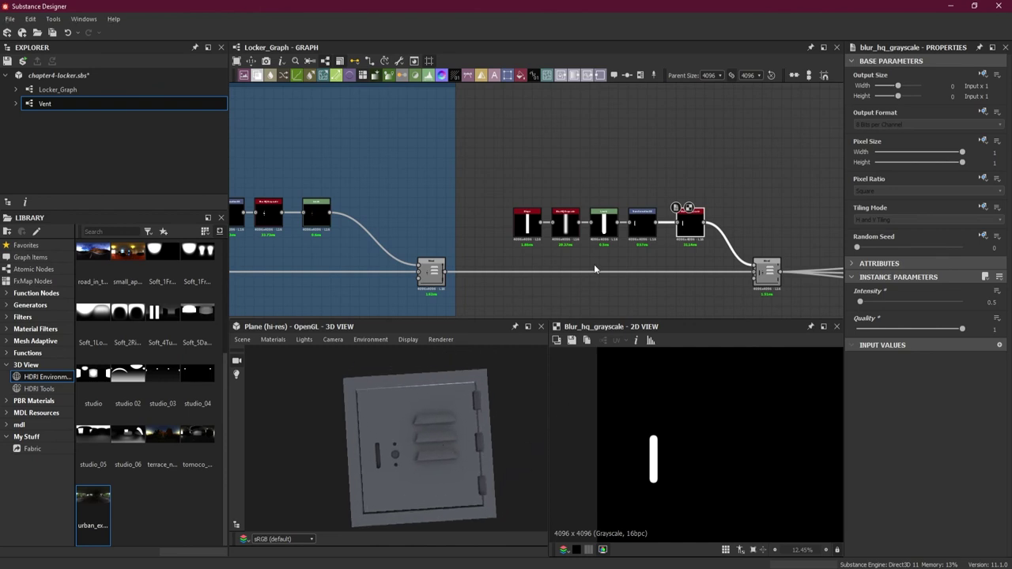
Frame the bar's node chain together with its Blend and stretch the frame vertically to match the height of the Butons Gaps frame
scroll(564, 244, "down", 3)
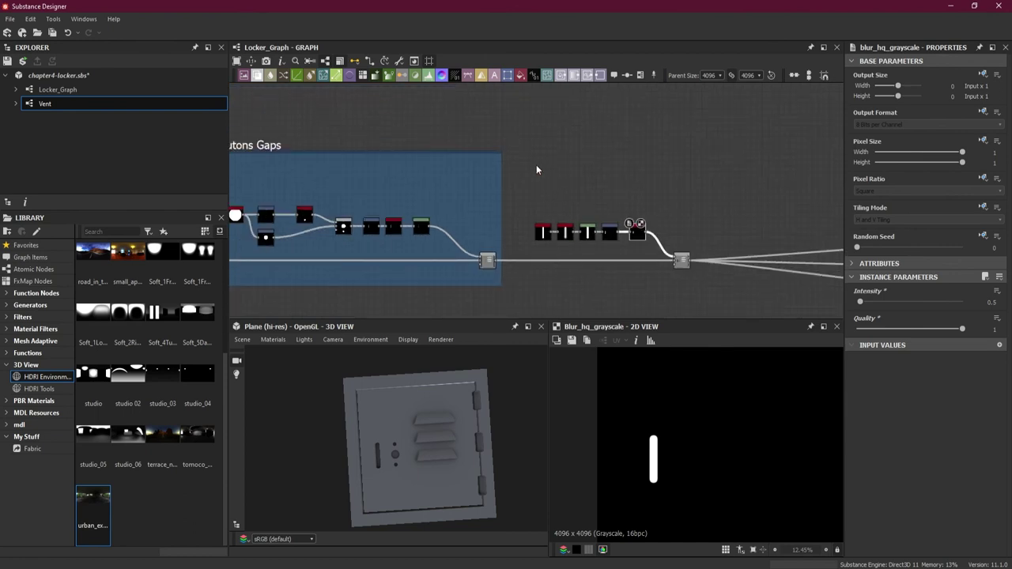
left_click_drag(528, 178, 696, 286)
right_click(683, 262)
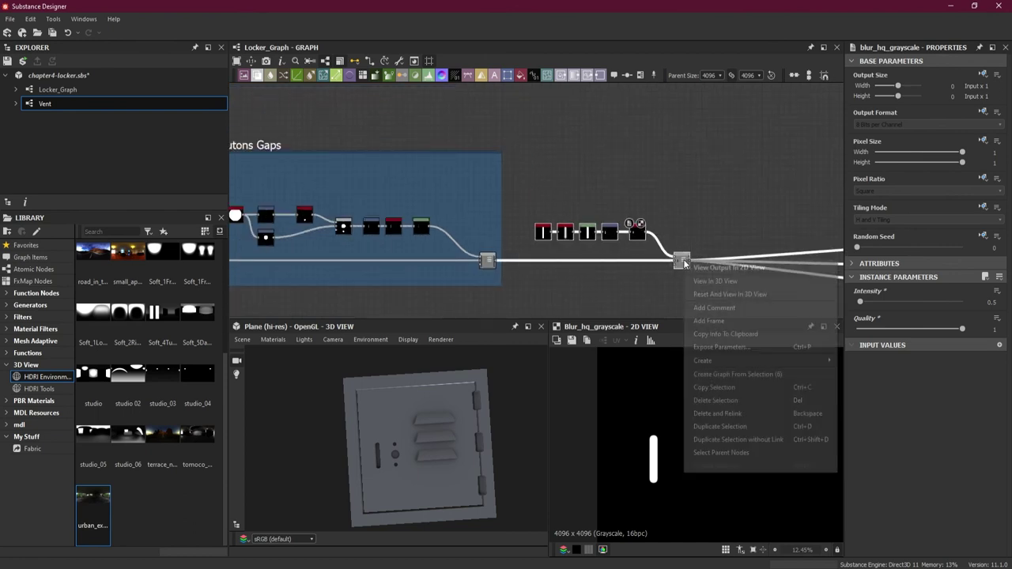
left_click(747, 321)
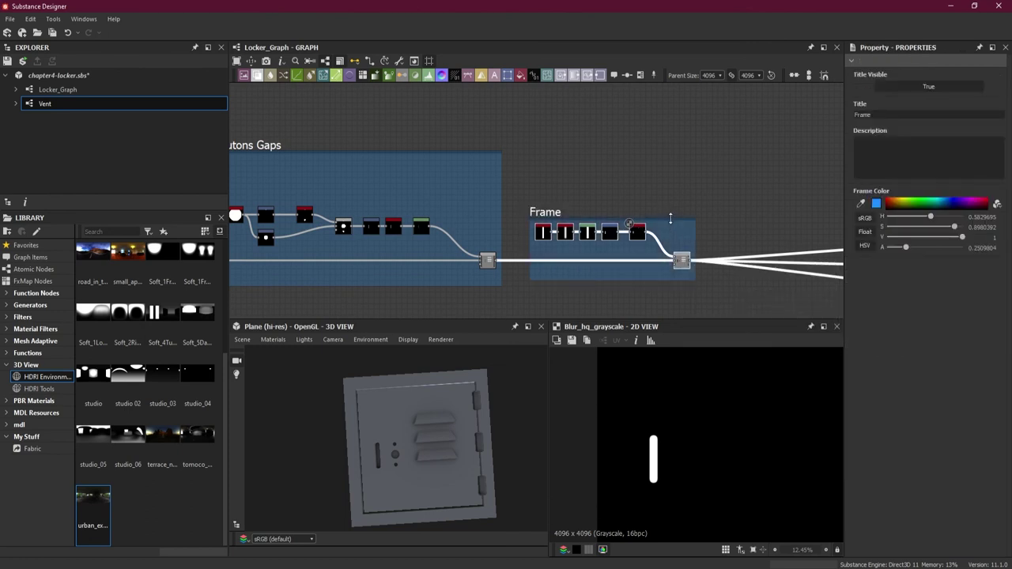
left_click_drag(670, 218, 672, 152)
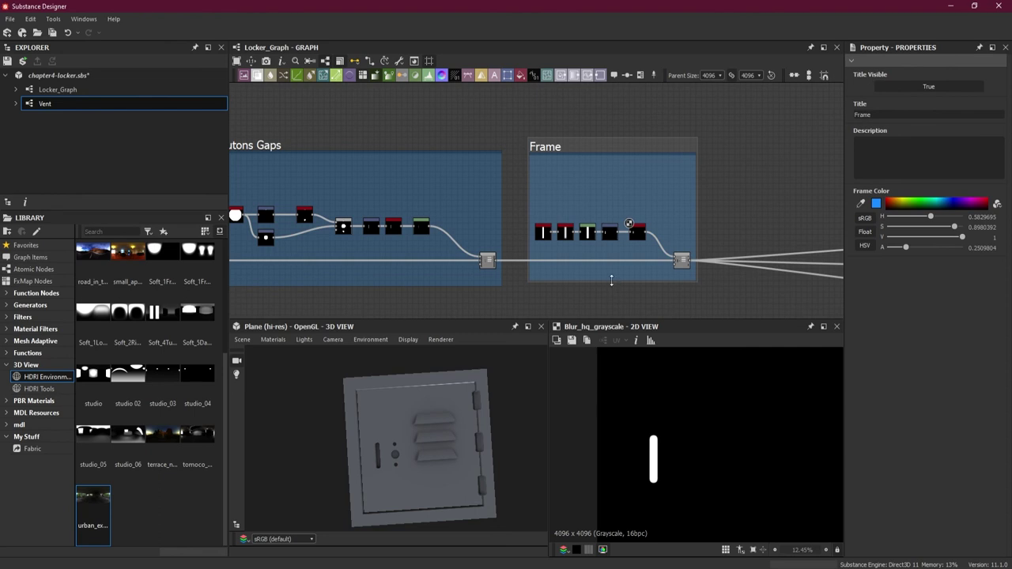
left_click_drag(611, 280, 612, 285)
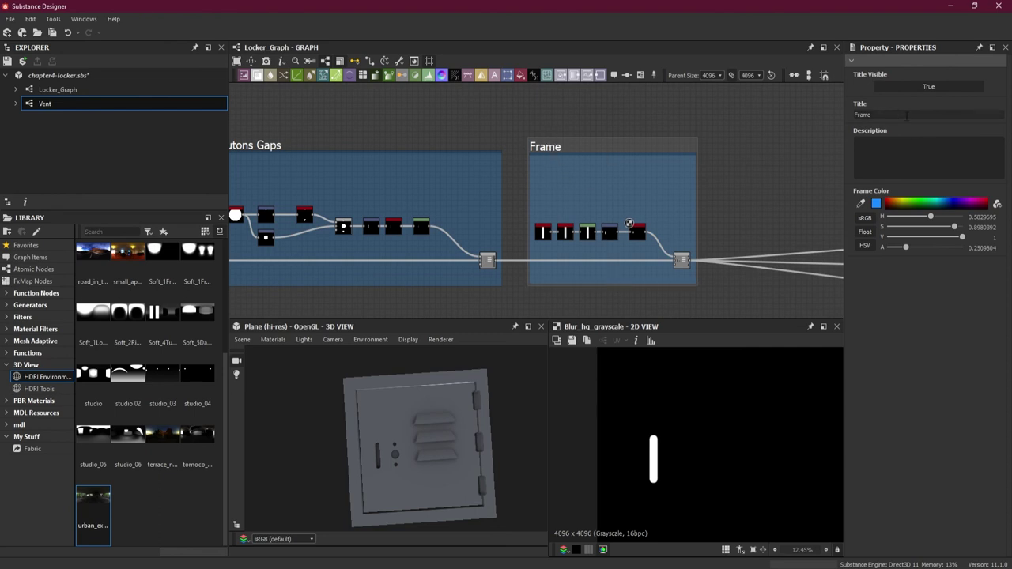
Title the new frame "Lock Holder Gap"
left_click_drag(906, 116, 841, 116)
type("Lock Holder Gap")
key("Return")
Retitle the Butons Gaps frame "Butons Gap" and save the package
middle_click_drag(413, 169, 747, 175)
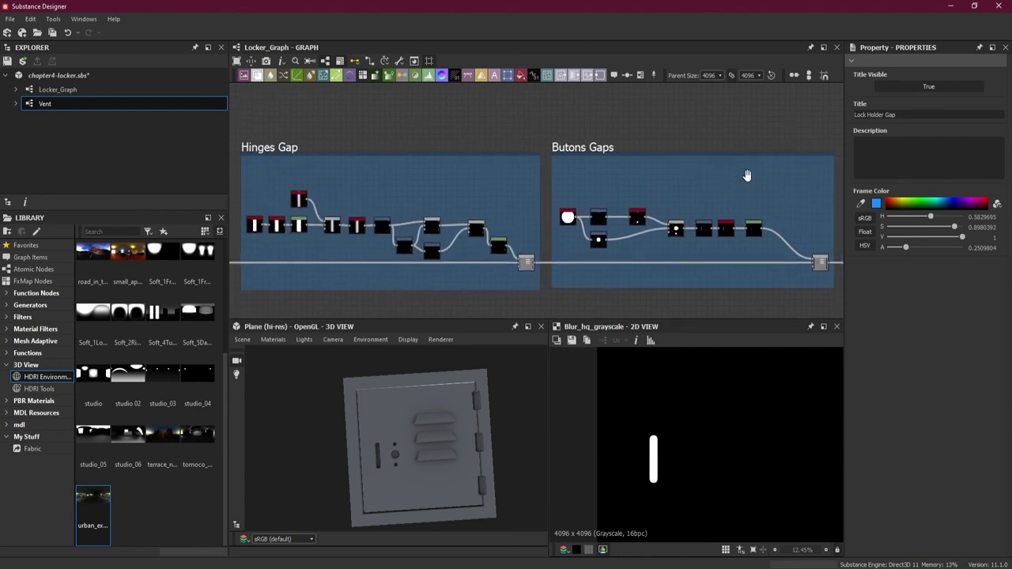
left_click(596, 146)
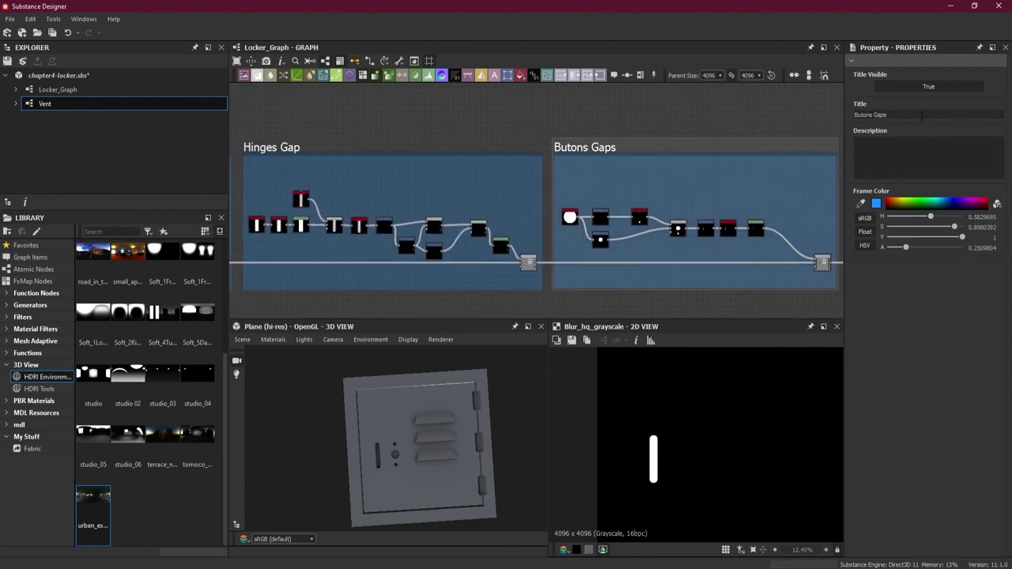
key("Return")
scroll(689, 120, "down", 4)
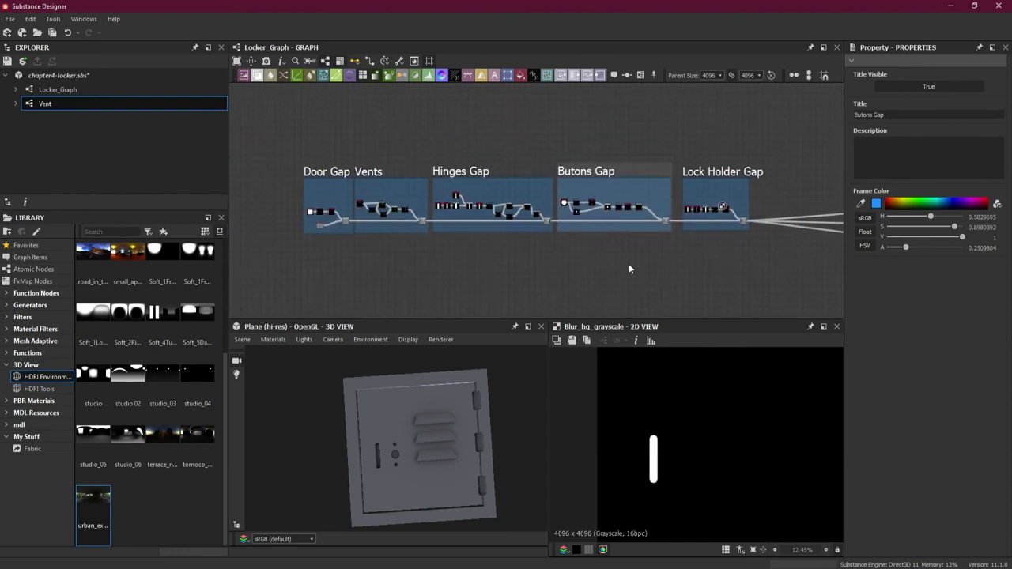
scroll(629, 263, "down", 1)
key("ctrl+s")
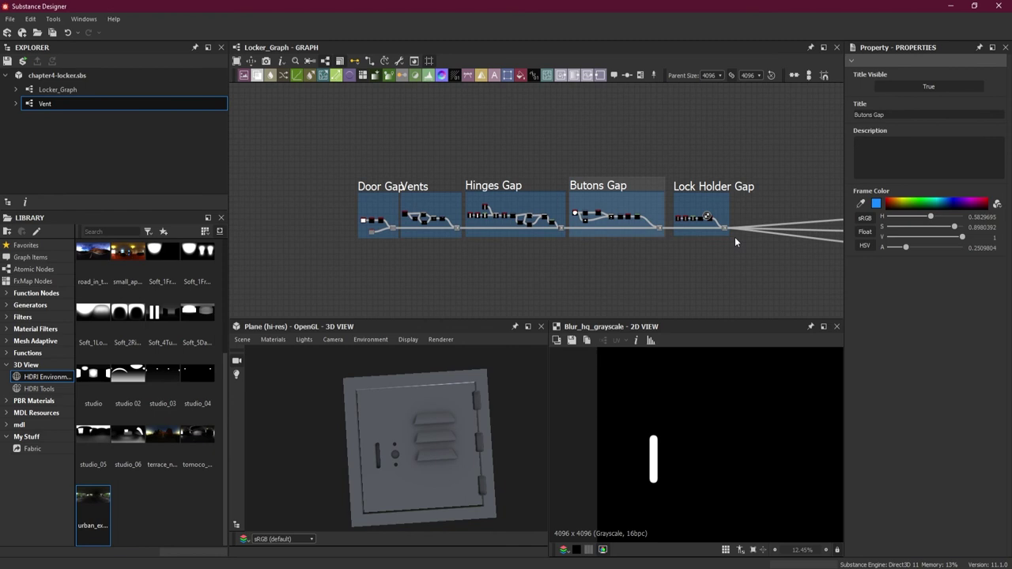
scroll(717, 182, "up", 1)
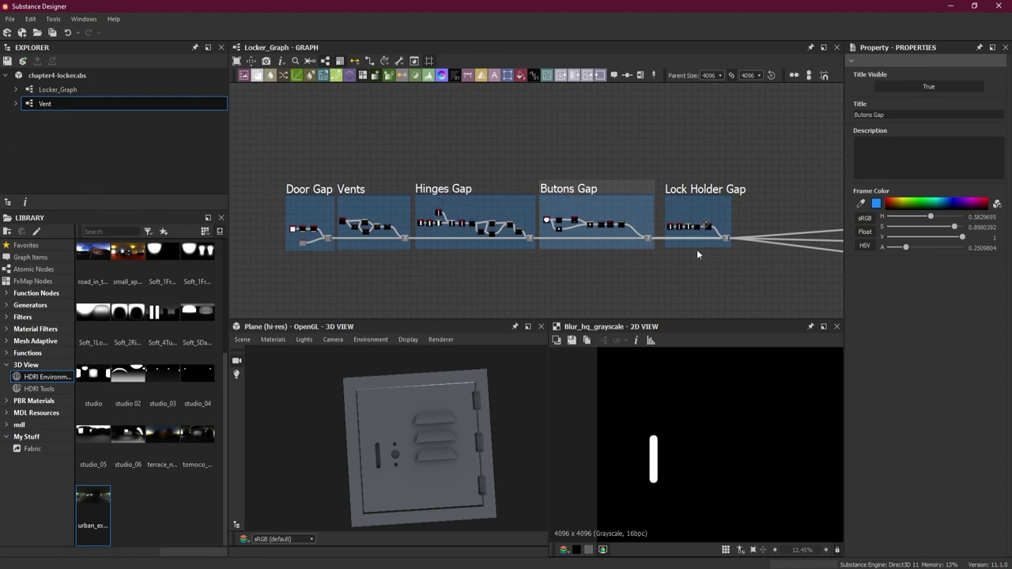
mouse_move(419, 473)
left_mouse_down()
mouse_move(438, 427)
mouse_move(420, 447)
mouse_move(454, 492)
mouse_move(456, 528)
mouse_move(489, 378)
mouse_move(452, 429)
mouse_move(447, 500)
mouse_move(460, 483)
mouse_move(458, 372)
mouse_move(491, 378)
mouse_move(528, 355)
mouse_move(442, 444)
mouse_move(429, 489)
mouse_move(454, 404)
mouse_move(437, 425)
mouse_move(432, 482)
left_mouse_up()
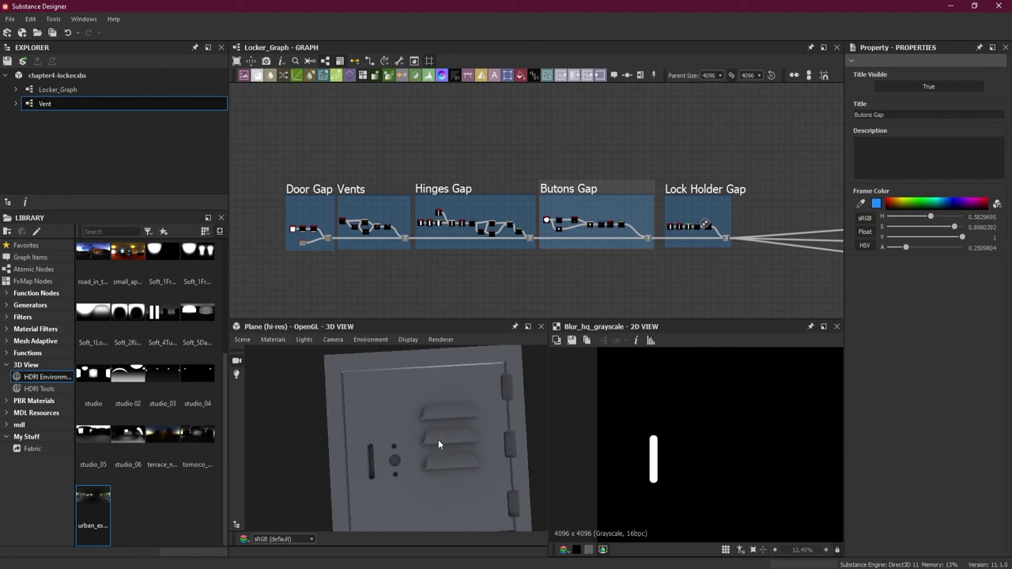
left_click_drag(438, 444, 418, 467)
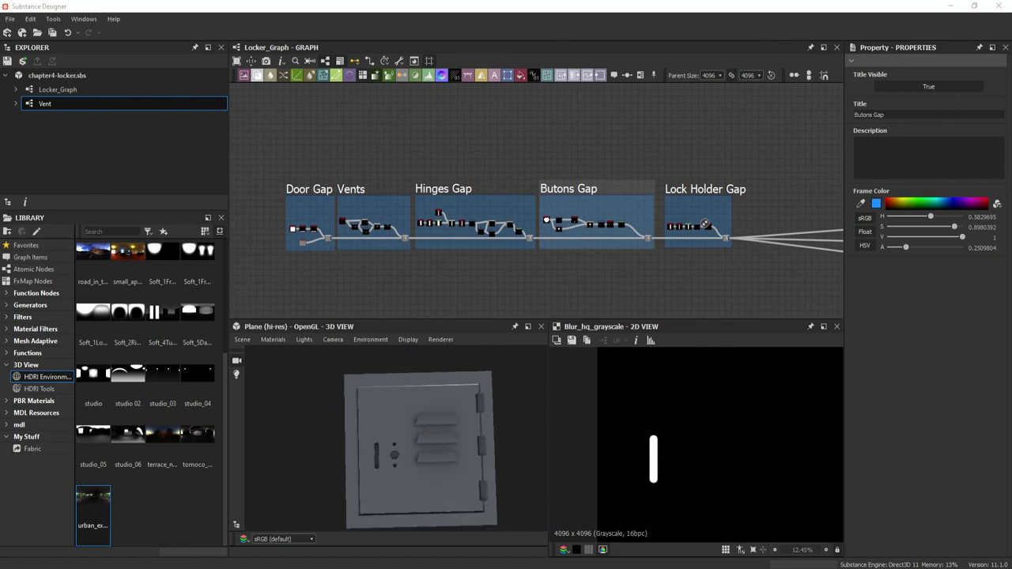